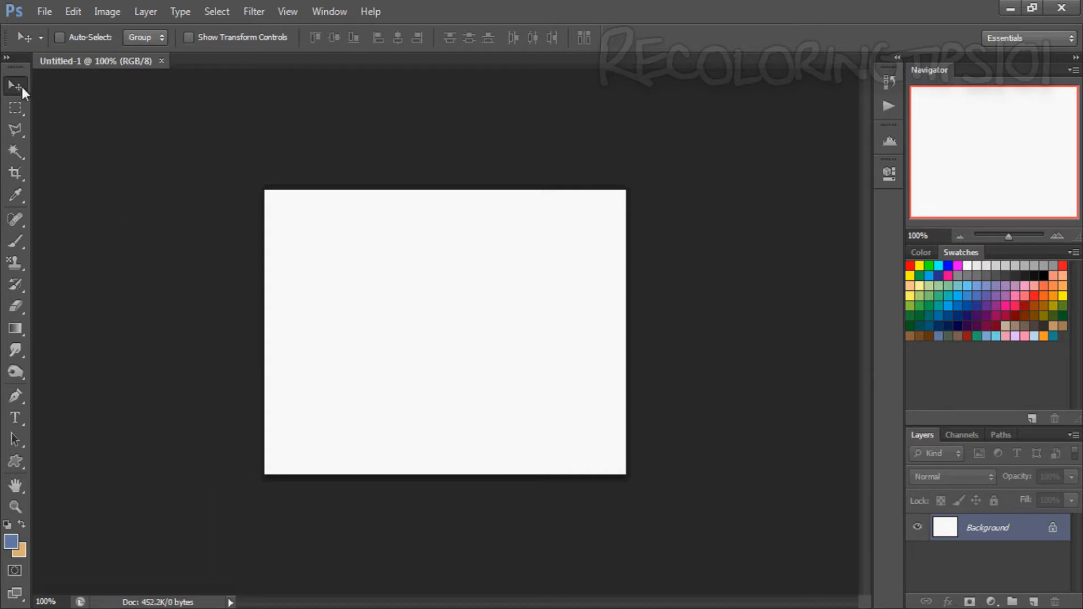
Add a new layer, choose dark blue as the foreground colour and paint a freehand brush stroke across the canvas.
left_click(1033, 602)
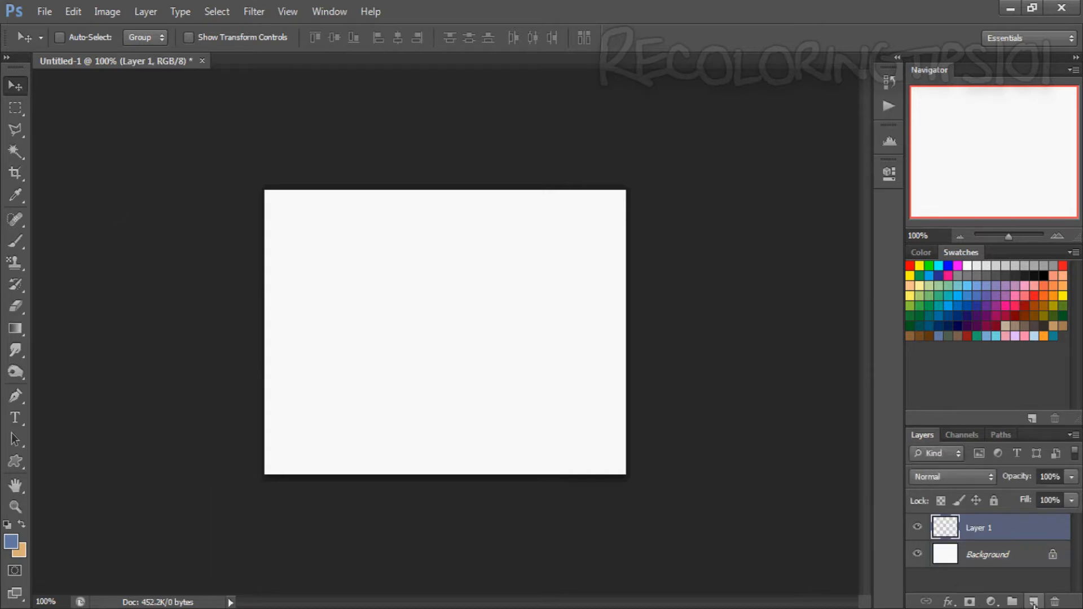
left_click(967, 307)
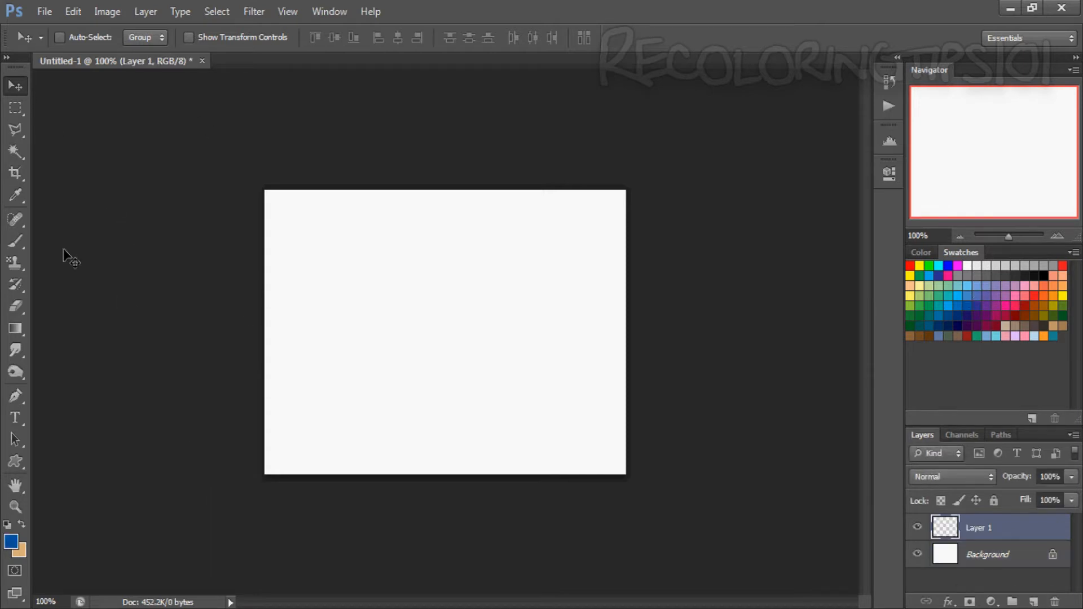
left_click(16, 241)
left_click_drag(270, 250, 453, 406)
Move the painted stroke with the Move tool, then delete its layer.
left_click(15, 86)
mouse_move(460, 318)
left_mouse_down()
mouse_move(555, 348)
mouse_move(506, 343)
mouse_move(460, 309)
mouse_move(485, 352)
left_mouse_up()
key("Delete")
Select a roughly square area with the Rectangular Marquee and add a circular area beside it with the Elliptical Marquee.
left_click(17, 109)
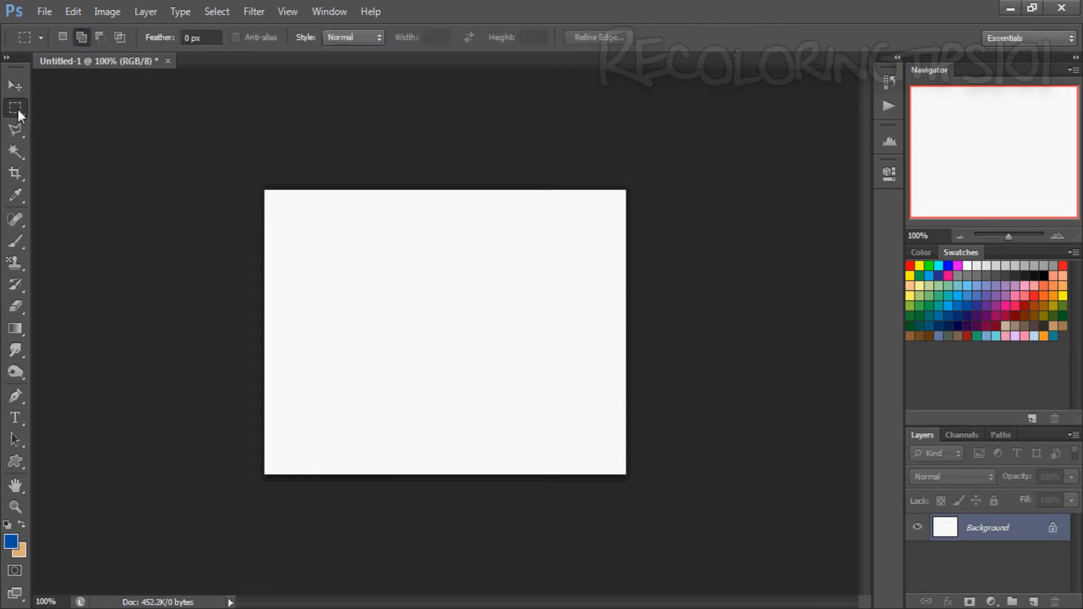
left_click_drag(286, 222, 420, 353)
left_click_drag(14, 108, 63, 117)
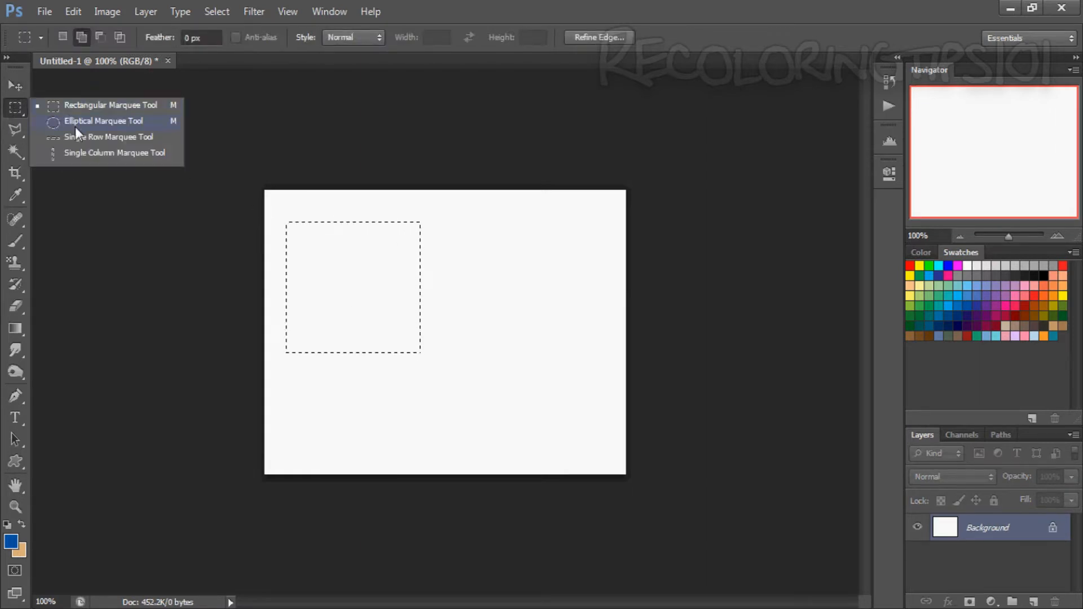
left_click(76, 127)
left_click_drag(444, 270, 582, 402)
Add a single-row and a single-column marquee selection across the canvas, then deselect everything.
left_click_drag(26, 110, 61, 140)
left_click(61, 140)
left_click_drag(314, 205, 441, 295)
left_click_drag(14, 108, 66, 150)
left_click(65, 150)
left_click(470, 293)
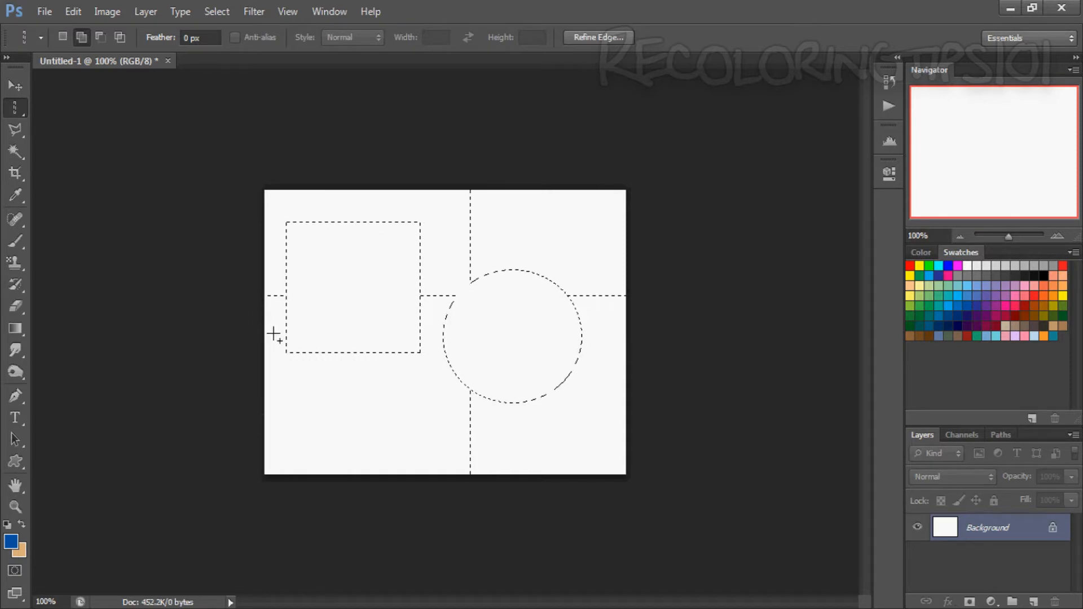
key("ctrl+d")
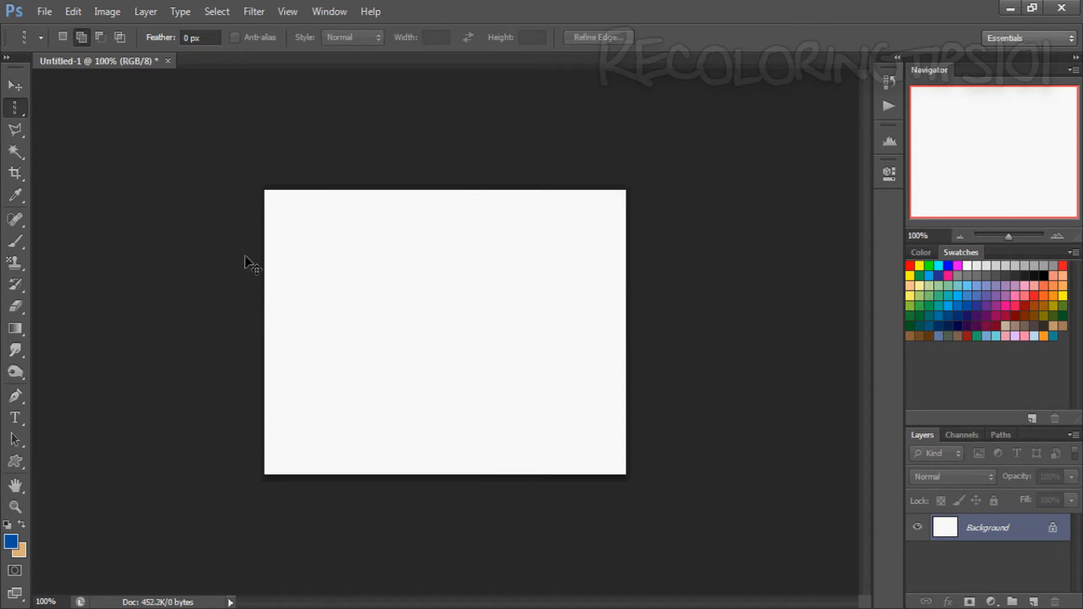
Draw freehand, cloud-like selections on the blank canvas with the Lasso tool, then deselect them.
left_click(15, 131)
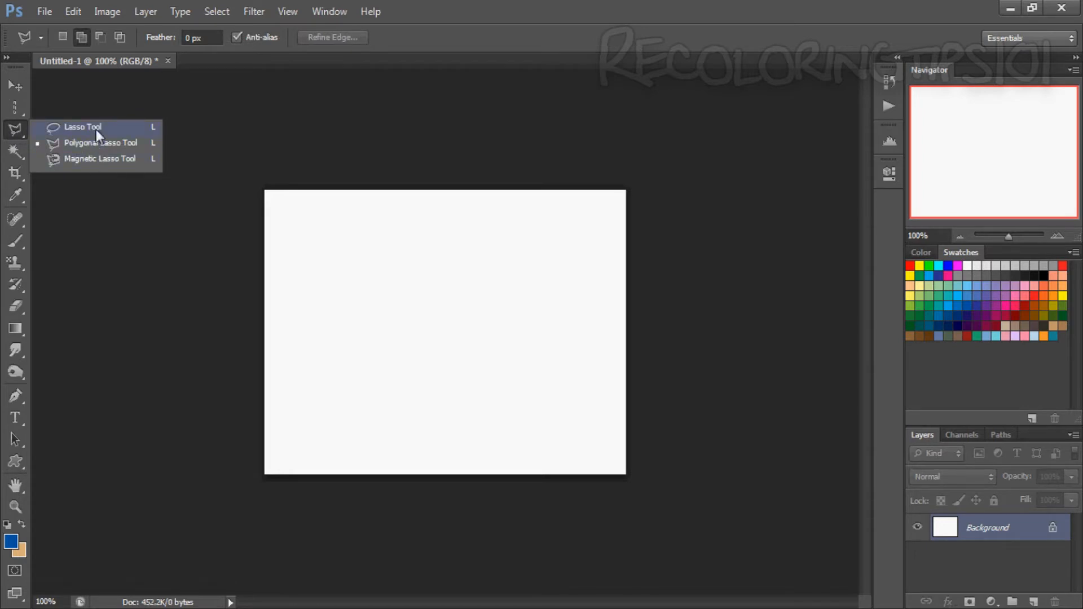
left_click(76, 130)
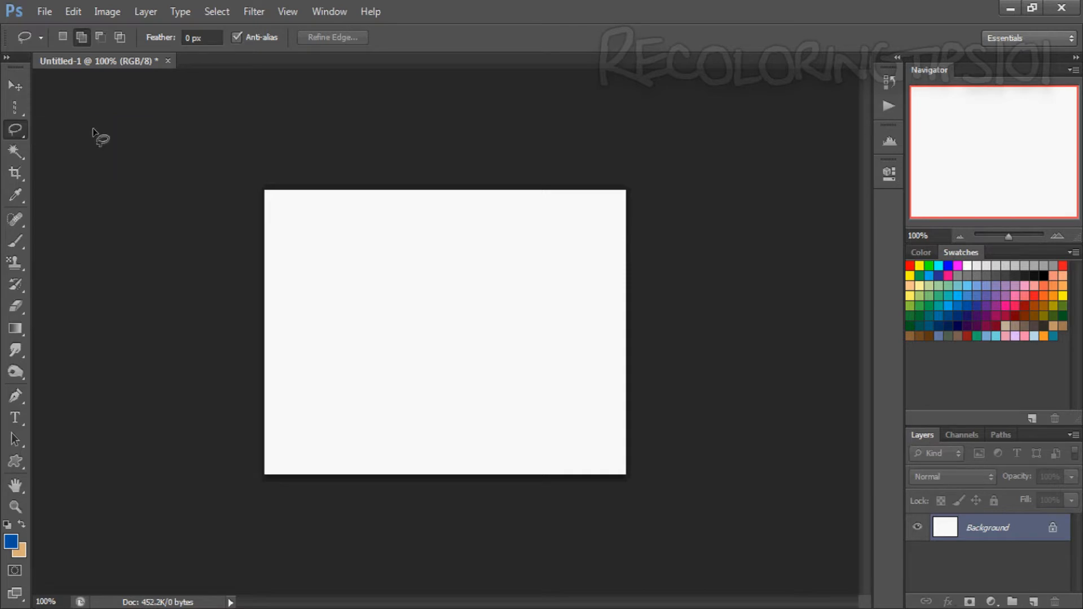
mouse_move(342, 274)
left_mouse_down()
mouse_move(373, 258)
mouse_move(399, 281)
mouse_move(417, 326)
mouse_move(401, 355)
mouse_move(323, 350)
mouse_move(313, 303)
mouse_move(343, 282)
left_mouse_up()
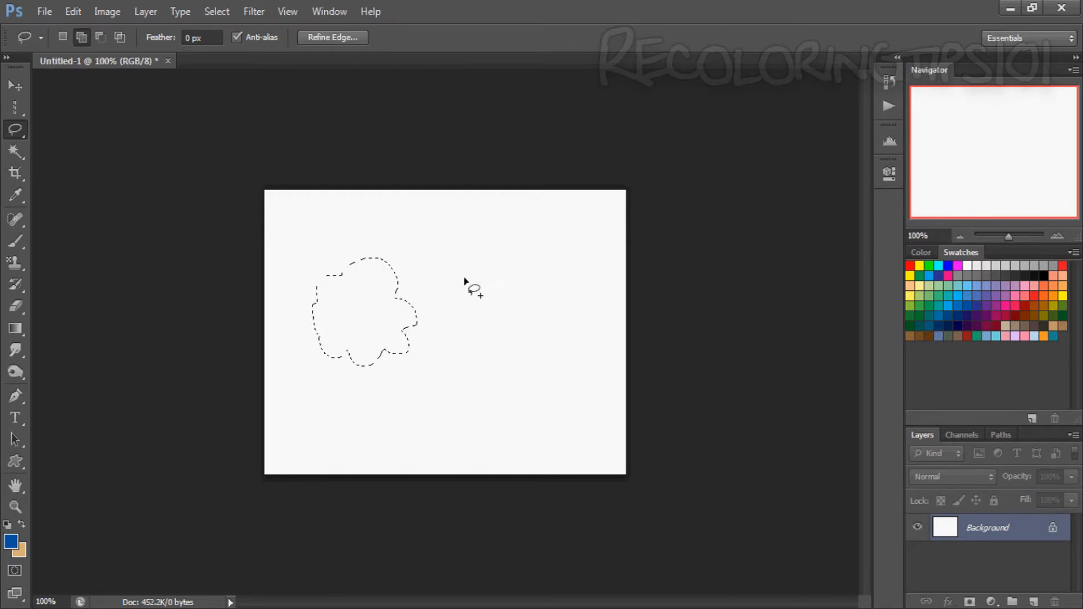
mouse_move(466, 280)
left_mouse_down()
mouse_move(524, 274)
mouse_move(570, 339)
mouse_move(575, 377)
mouse_move(505, 415)
mouse_move(471, 413)
mouse_move(430, 313)
mouse_move(468, 285)
left_mouse_up()
key("ctrl+d")
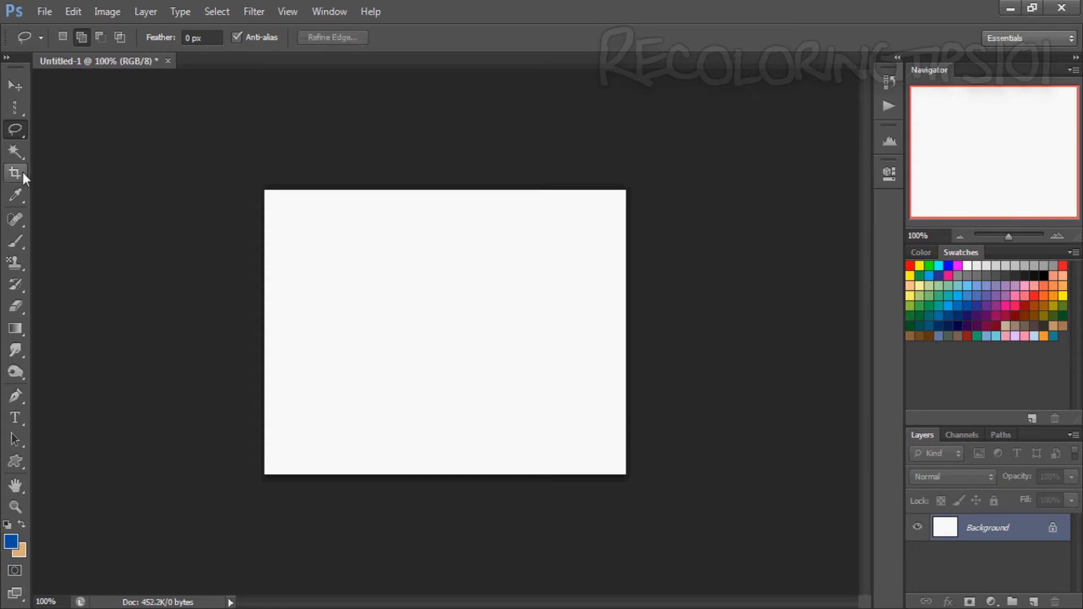
Outline an irregular, straight-edged shape with the Polygonal Lasso tool, then deselect it.
right_click(24, 135)
left_click(52, 144)
left_click(374, 227)
left_click(372, 259)
left_click(401, 310)
left_click(404, 338)
left_click(358, 347)
left_click(352, 320)
left_click(369, 298)
left_click(453, 310)
left_click(474, 359)
left_click(452, 395)
double_click(395, 397)
key("ctrl+d")
Outline a half-round shape from short Polygonal Lasso segments, inspect its edge up close and deselect it.
scroll(387, 295, "up", 8)
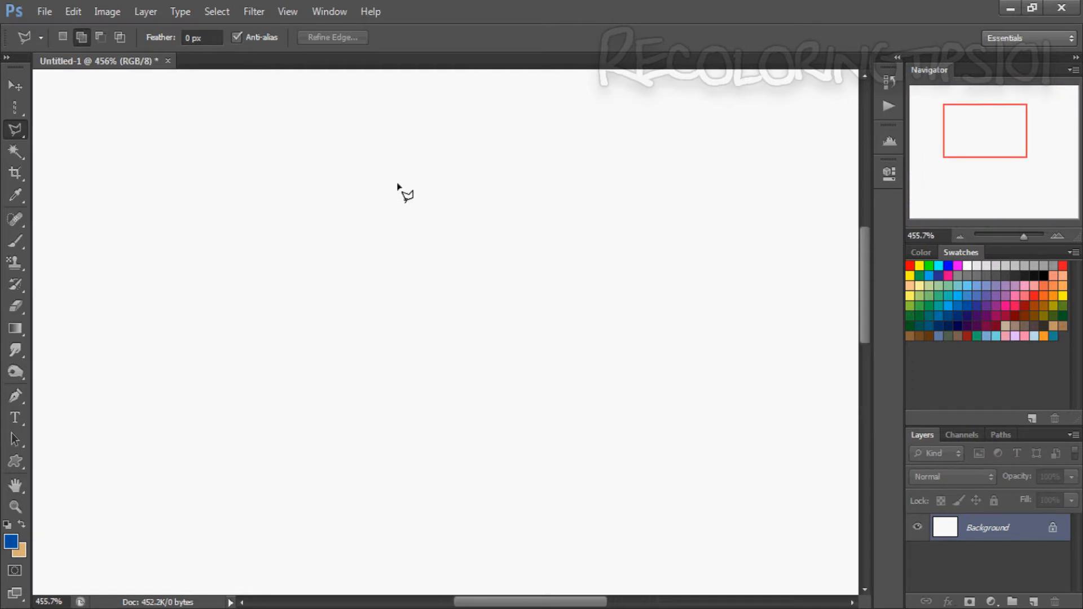
left_click(397, 182)
left_click(393, 231)
left_click(403, 297)
left_click(425, 338)
left_click(442, 356)
left_click(488, 376)
left_click(546, 372)
double_click(583, 353)
scroll(499, 382, "up", 5)
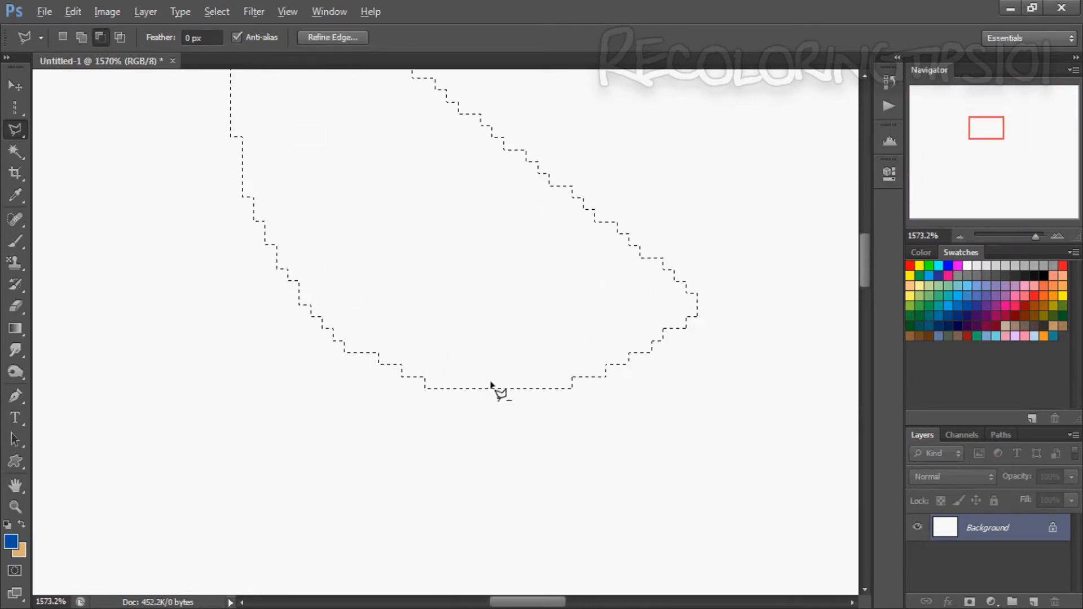
scroll(315, 307, "down", 9)
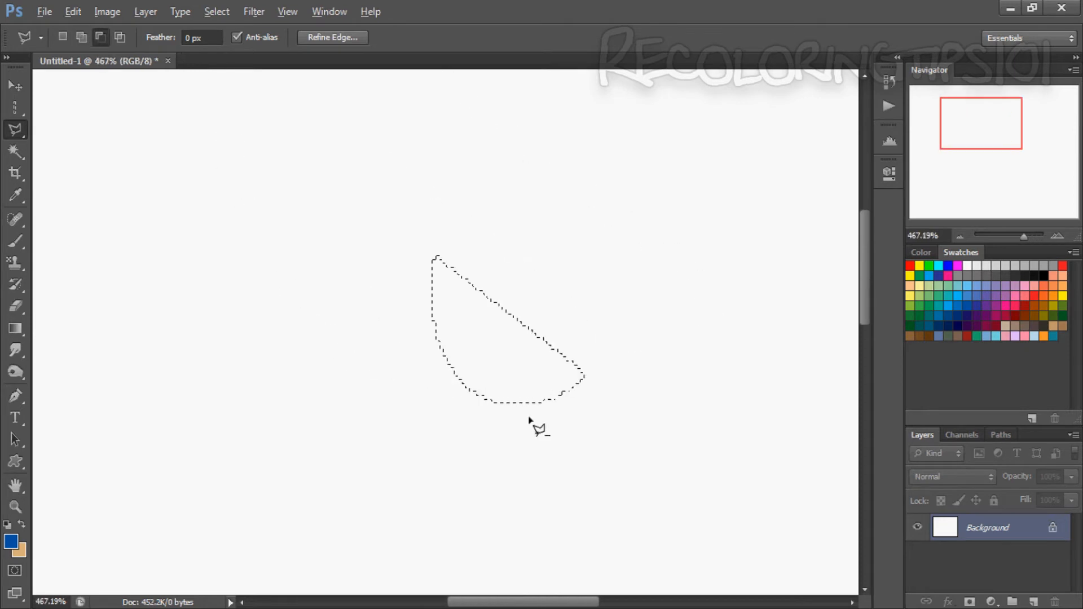
scroll(407, 211, "down", 7)
scroll(395, 203, "up", 1)
key("ctrl+d")
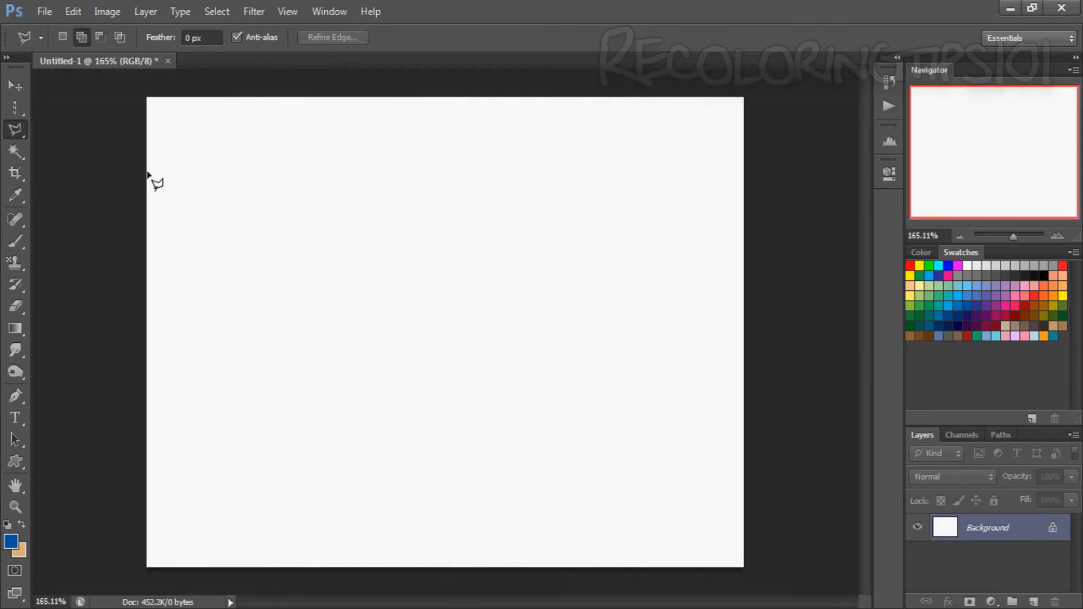
Activate the Magnetic Lasso tool and open the image 2161-ariaorigination.jpg.
scroll(51, 145, "down", 1)
right_click(15, 130)
left_click(76, 165)
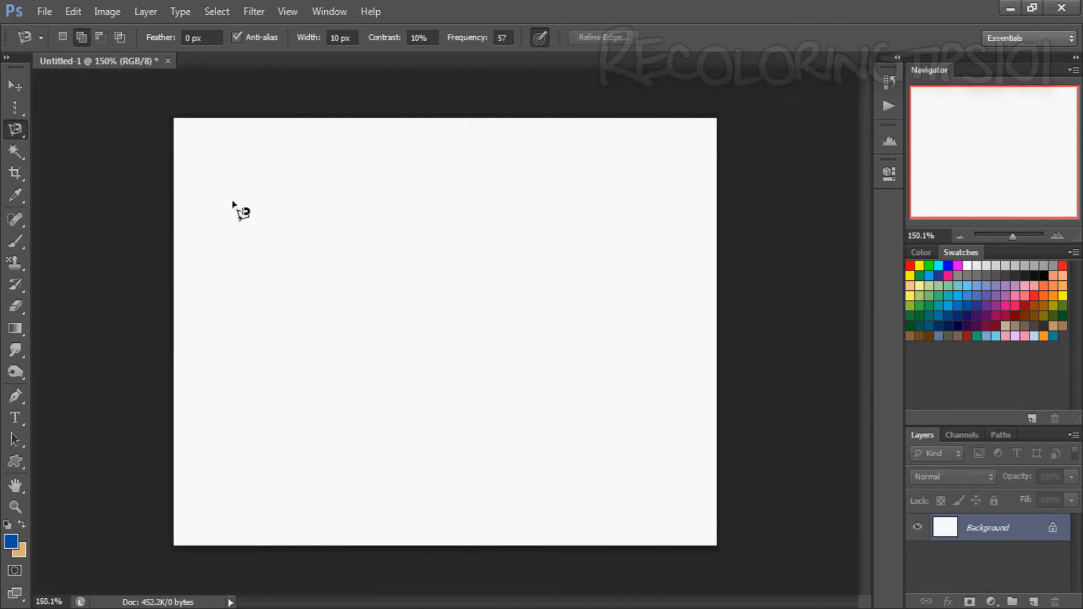
right_click(23, 132)
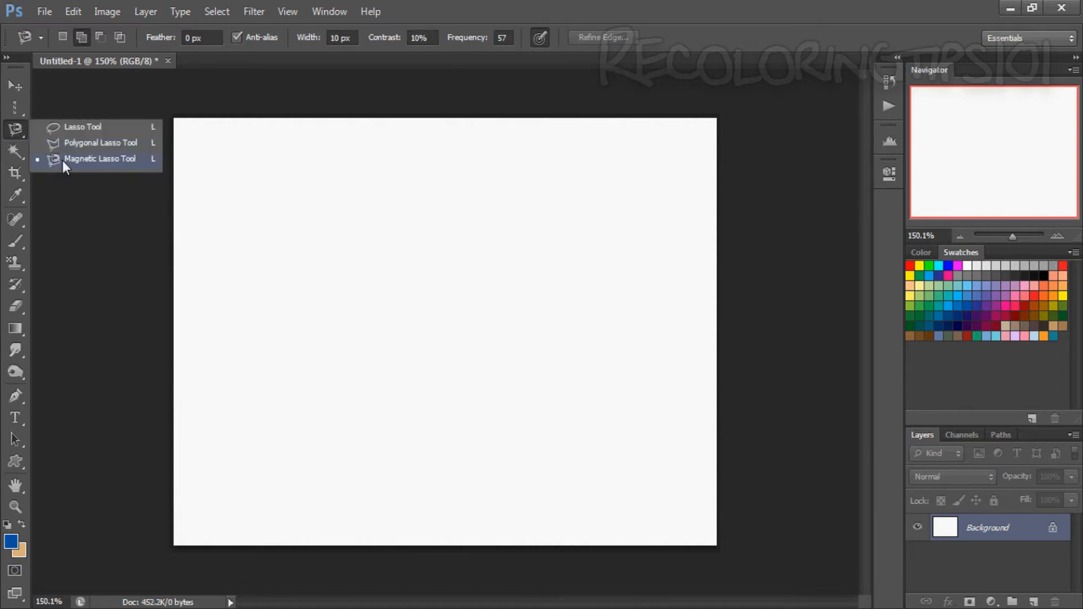
left_click(63, 161)
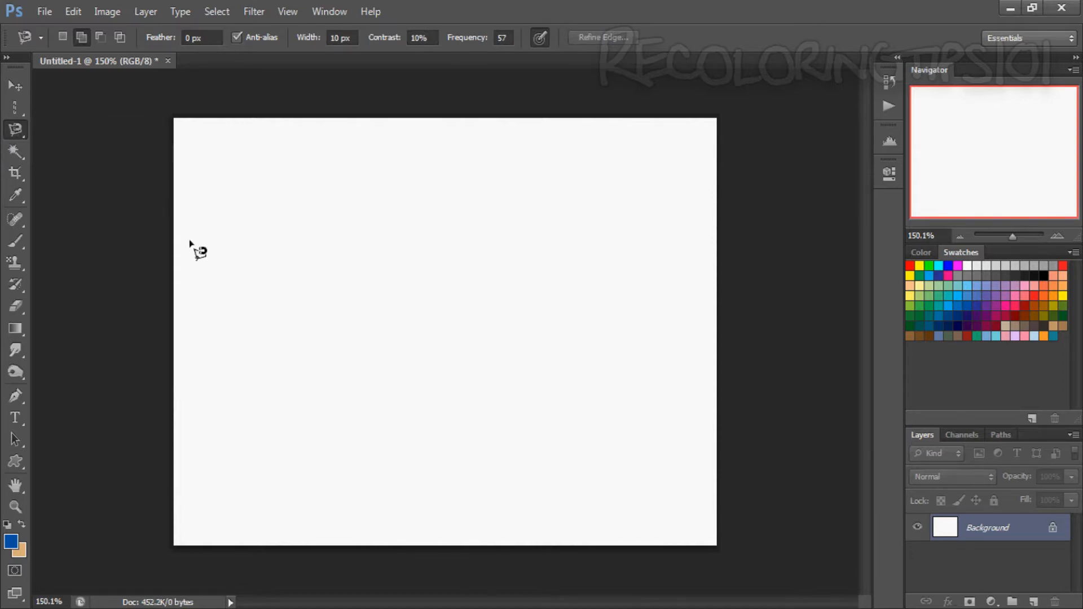
key("ctrl+o")
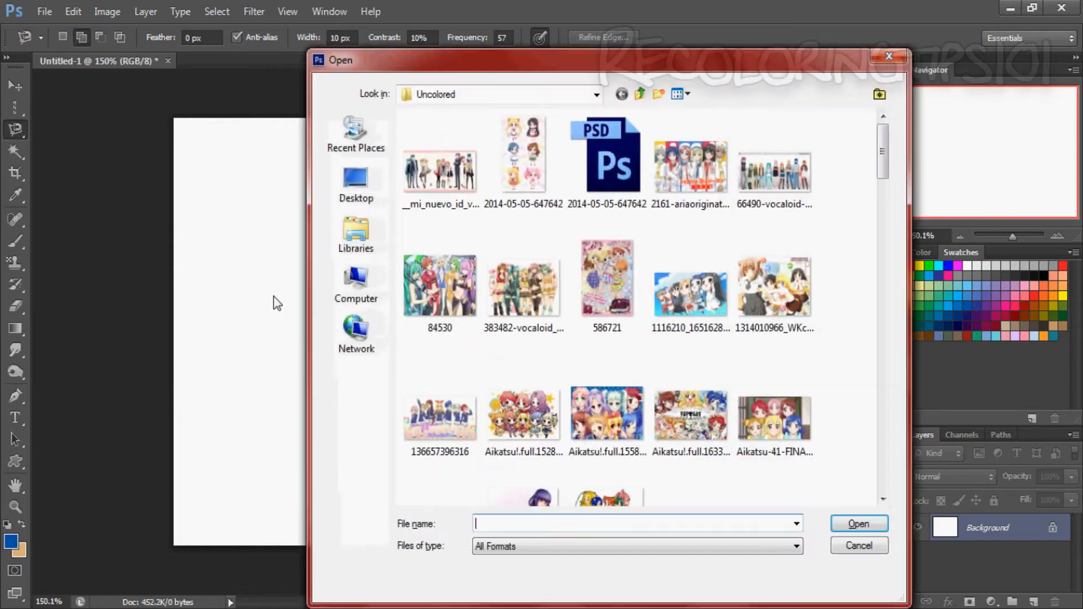
double_click(677, 182)
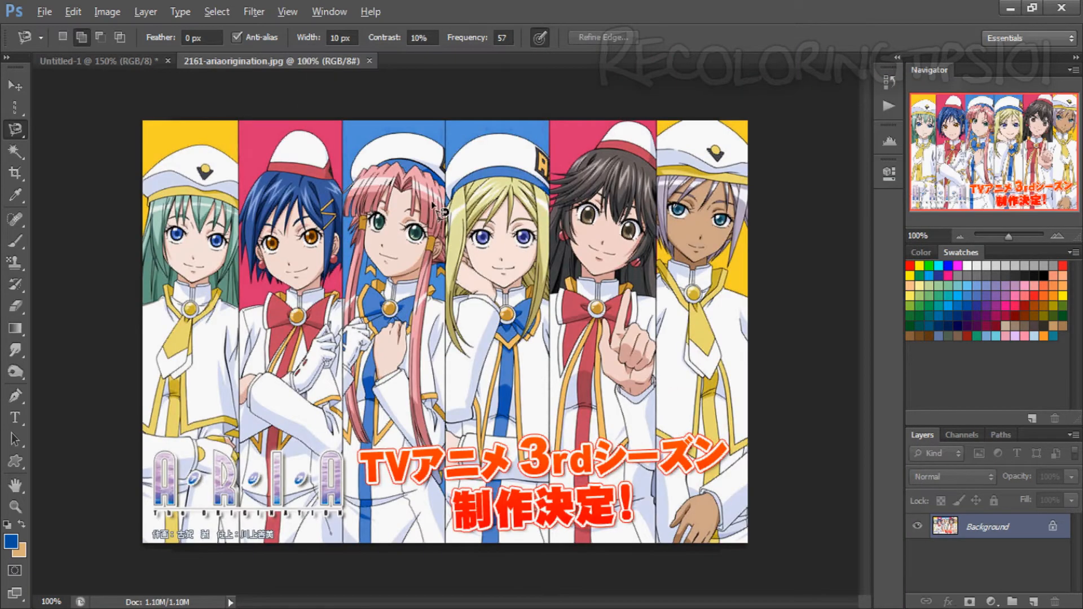
Trace part of the blonde character's hair with the Magnetic Lasso, then close the image.
scroll(660, 147, "up", 8)
left_click(653, 136)
mouse_move(759, 258)
left_mouse_down()
mouse_move(756, 409)
mouse_move(754, 368)
mouse_move(703, 428)
mouse_move(708, 454)
mouse_move(769, 447)
mouse_move(774, 157)
left_mouse_up()
double_click(750, 141)
scroll(542, 172, "down", 6)
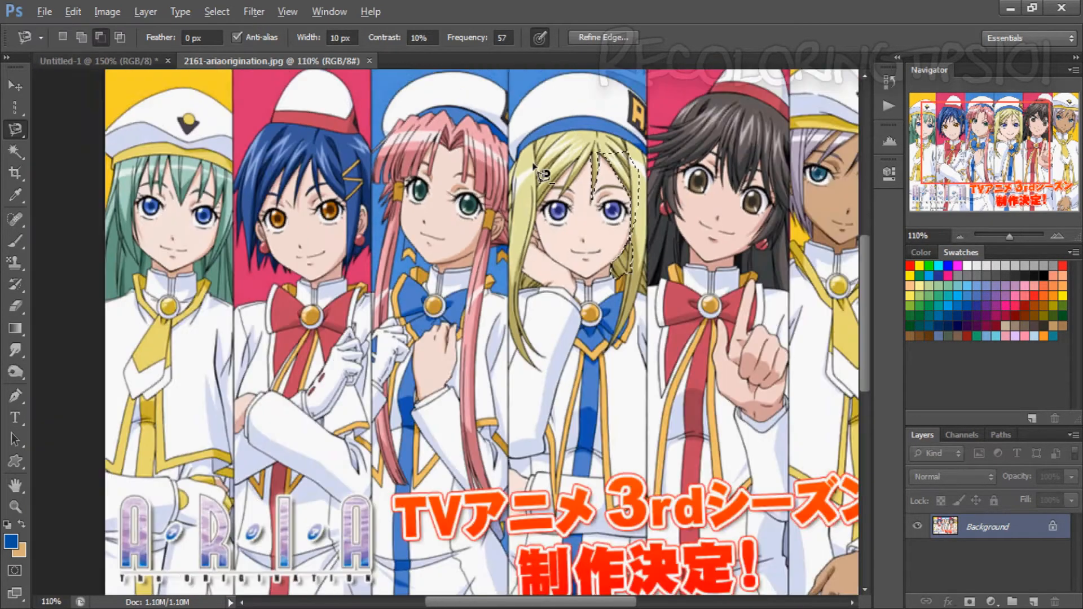
key("ctrl+w")
Paint a curved selection on the blank canvas with the Quick Selection tool and subtract its inner area.
mouse_move(12, 127)
left_mouse_down()
mouse_move(55, 147)
mouse_move(17, 151)
mouse_move(60, 154)
left_mouse_up()
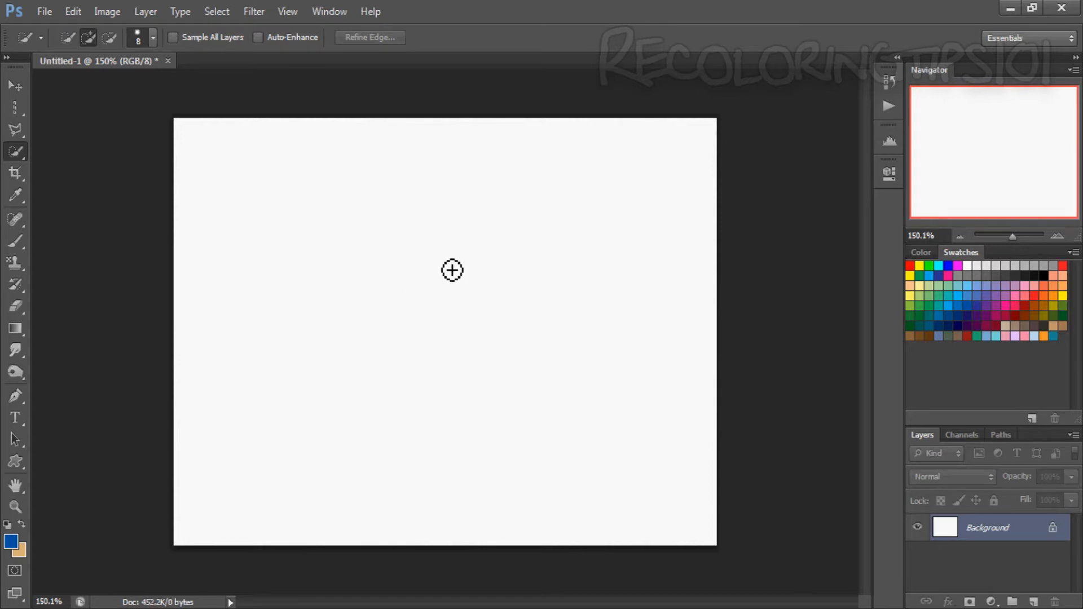
mouse_move(543, 218)
left_mouse_down()
mouse_move(513, 323)
mouse_move(440, 316)
mouse_move(411, 290)
left_mouse_up()
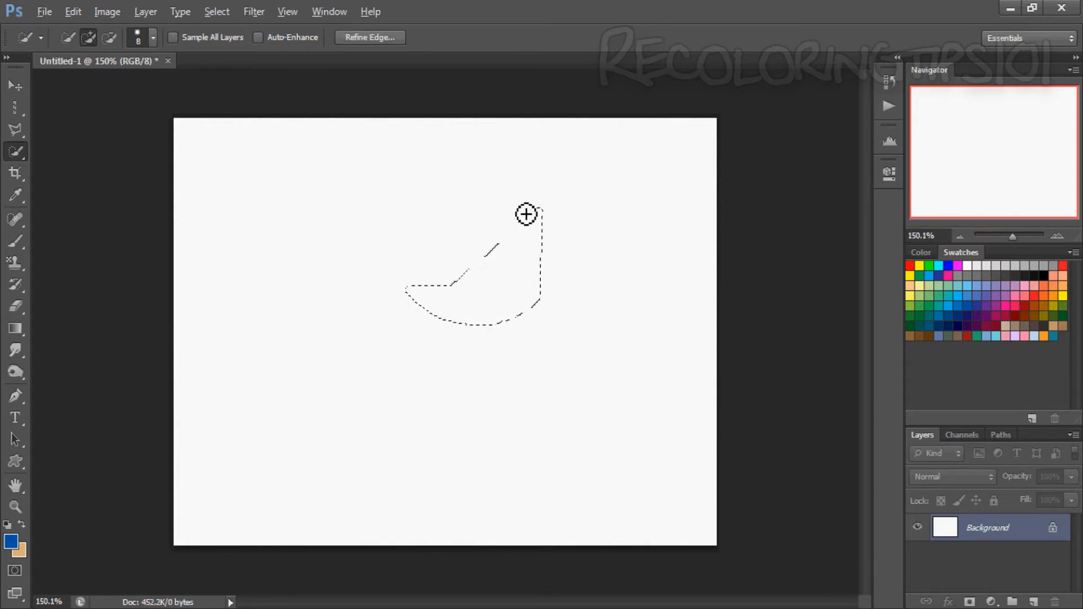
mouse_move(537, 265)
left_mouse_down()
mouse_move(425, 282)
mouse_move(510, 300)
left_mouse_up()
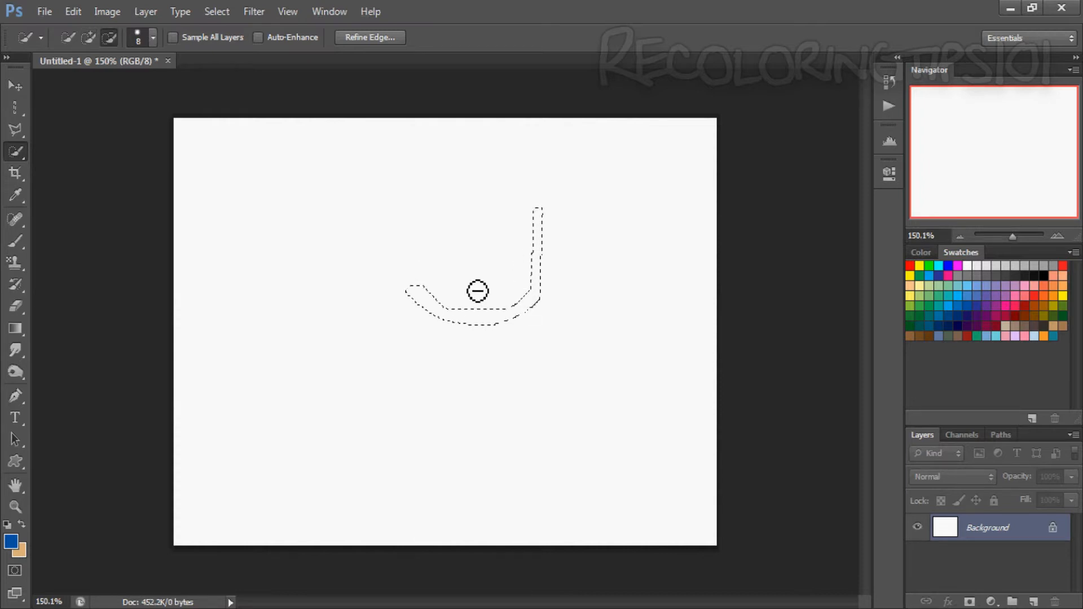
Trim the curved band with Quick Selection, alternating between the subtract and add modes.
key("alt")
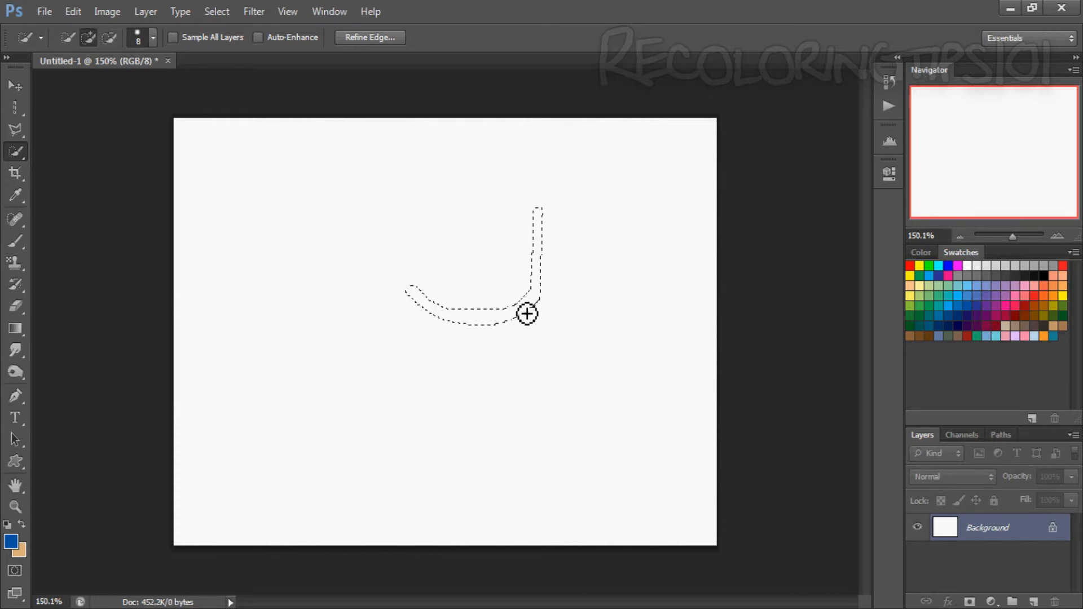
key("alt")
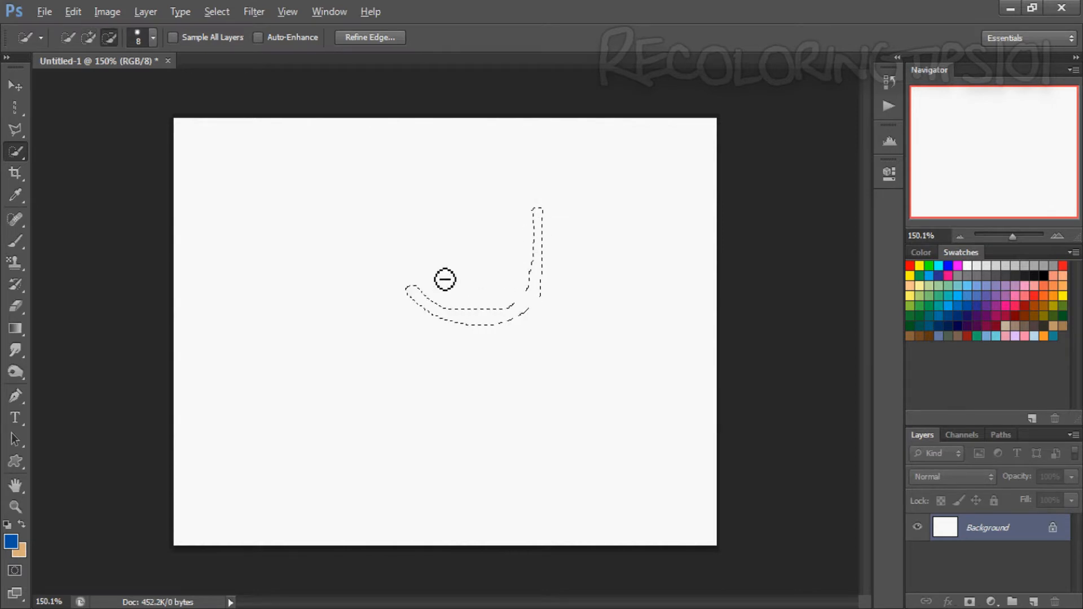
key("alt")
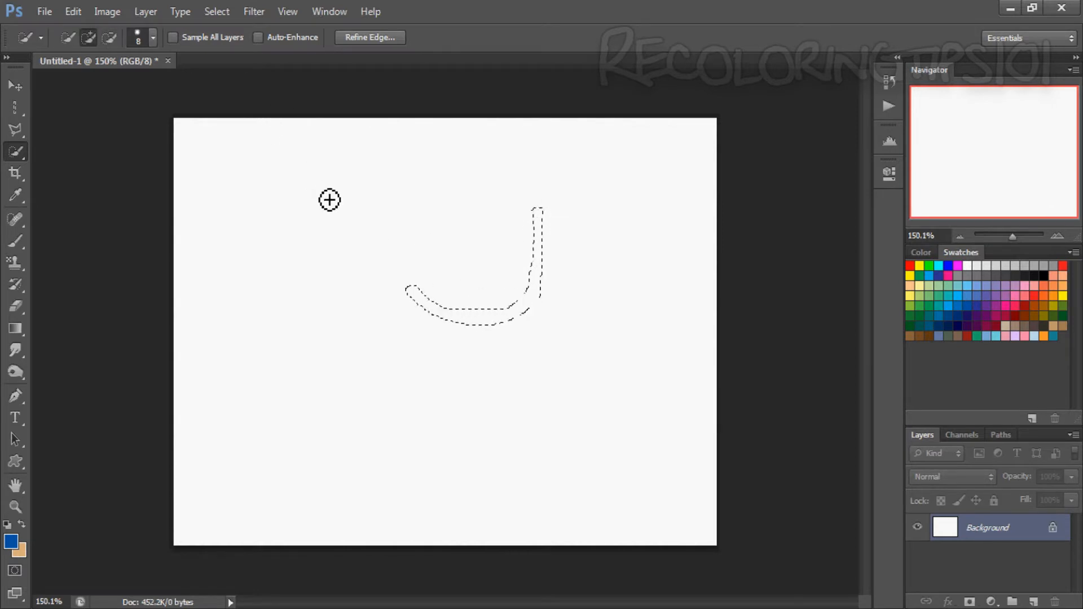
key("alt")
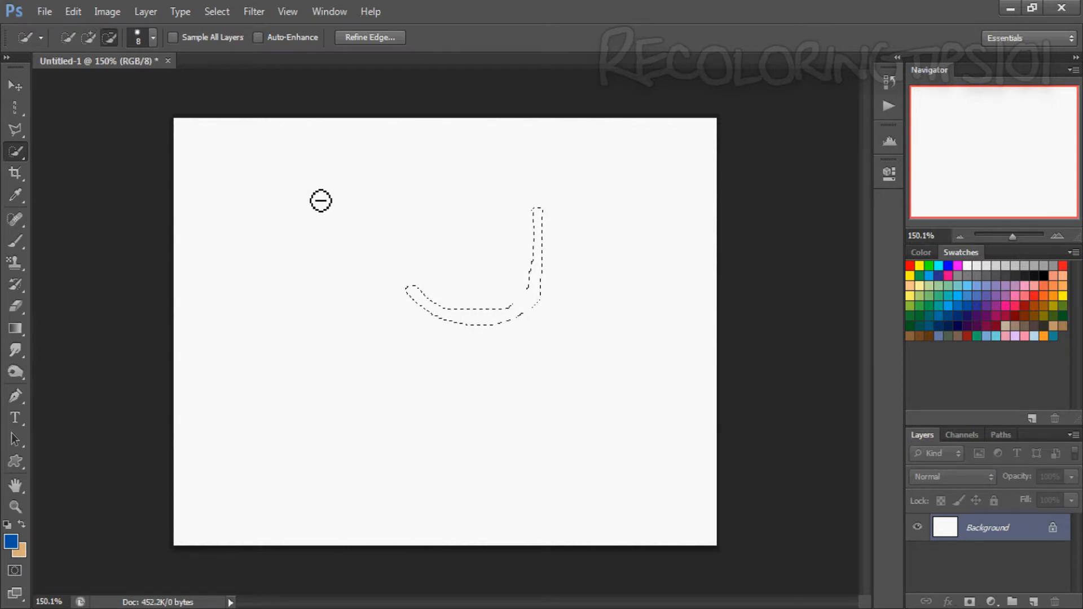
left_click(115, 38)
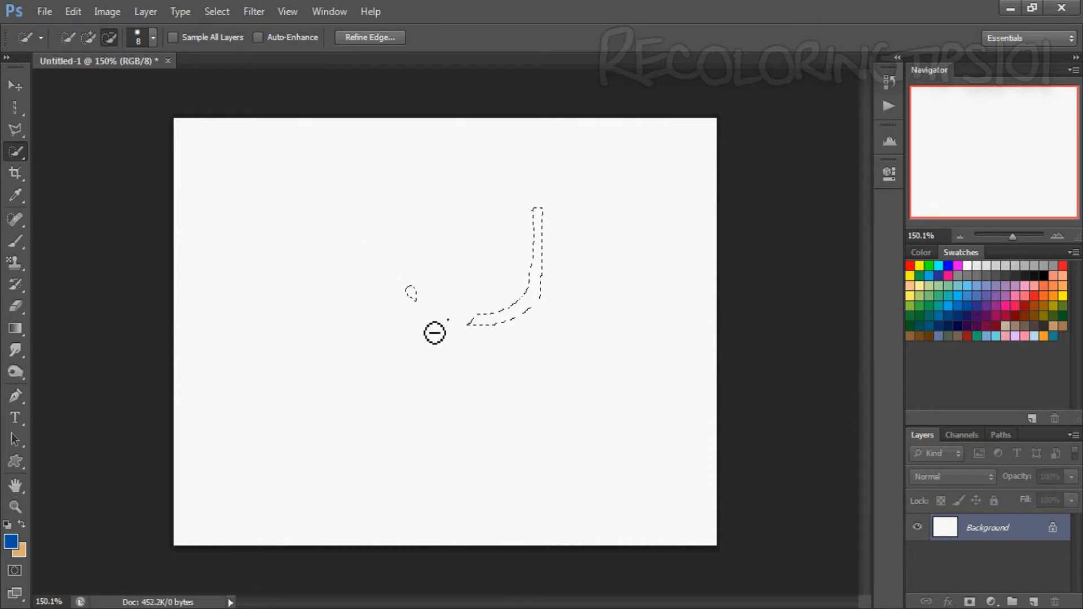
key("shift")
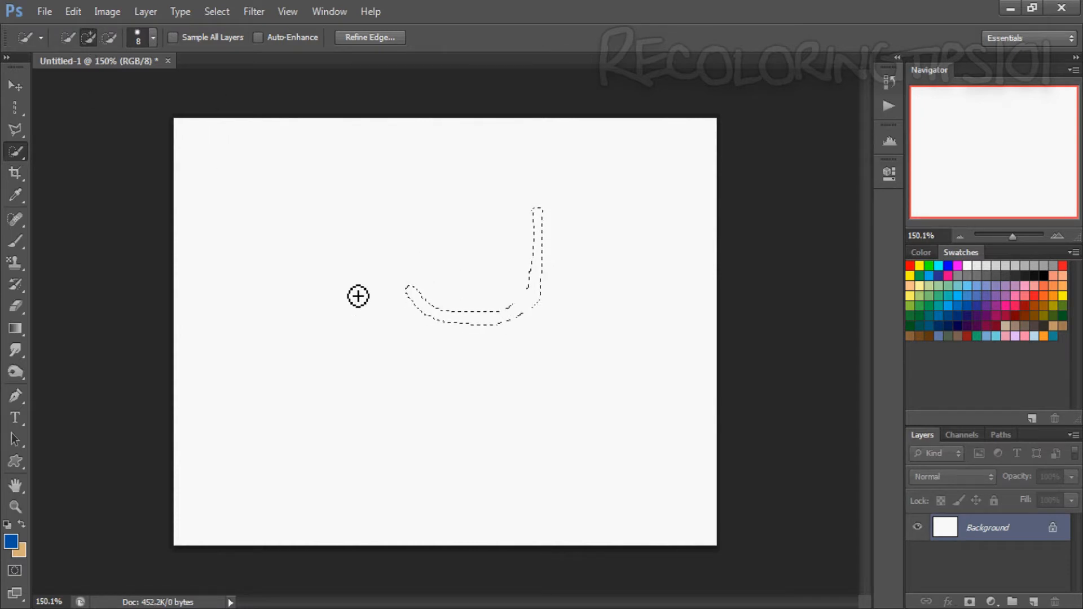
Add a separate Quick Selection area inside the curved band, then undo the last change and deselect everything.
left_click_drag(437, 222, 437, 242)
mouse_move(498, 216)
left_mouse_down()
mouse_move(510, 240)
mouse_move(459, 280)
mouse_move(489, 278)
left_mouse_up()
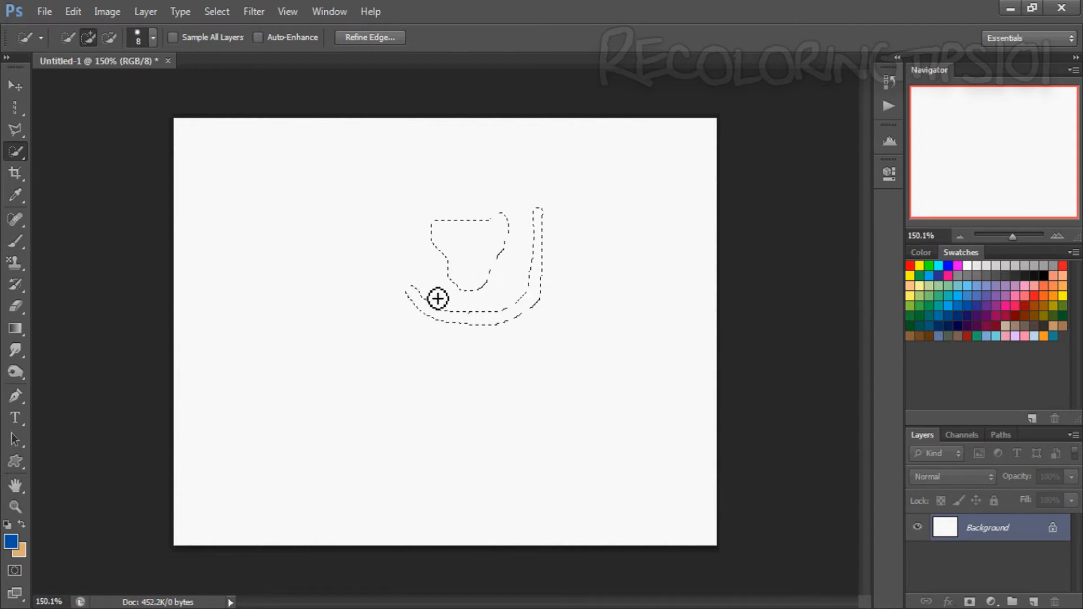
left_click_drag(465, 235, 474, 263)
key("super")
key("Escape")
key("ctrl+z")
key("ctrl+d")
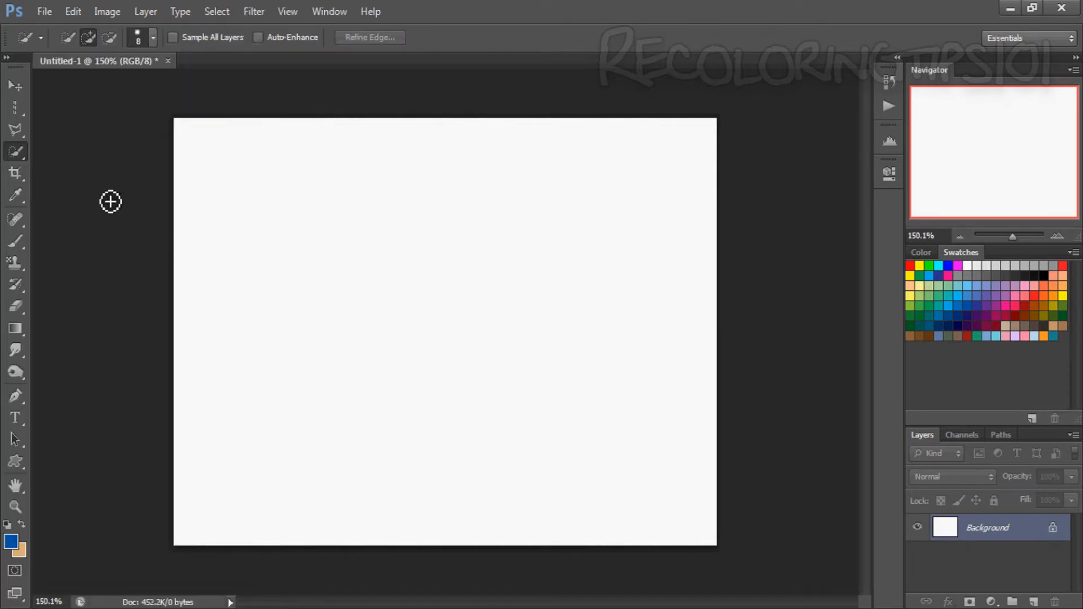
Select the entire white canvas with the Magic Wand tool.
right_click(26, 158)
left_click(54, 162)
left_click(276, 232)
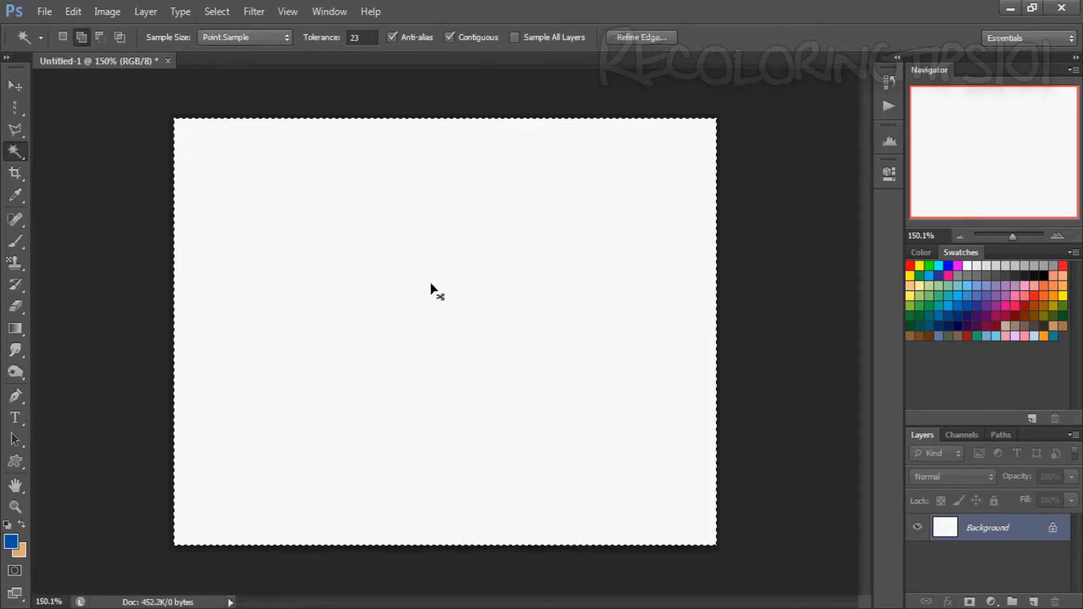
Open 2161-ariaorigination.jpg and select the lighter areas of the dark-haired character's hair with the Magic Wand.
key("ctrl+o")
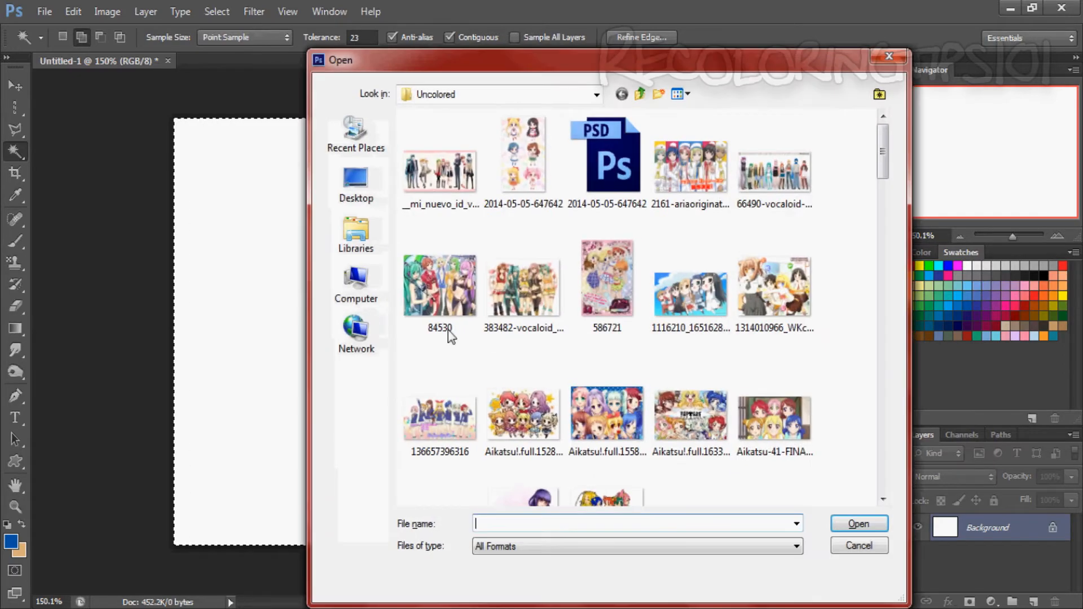
double_click(677, 191)
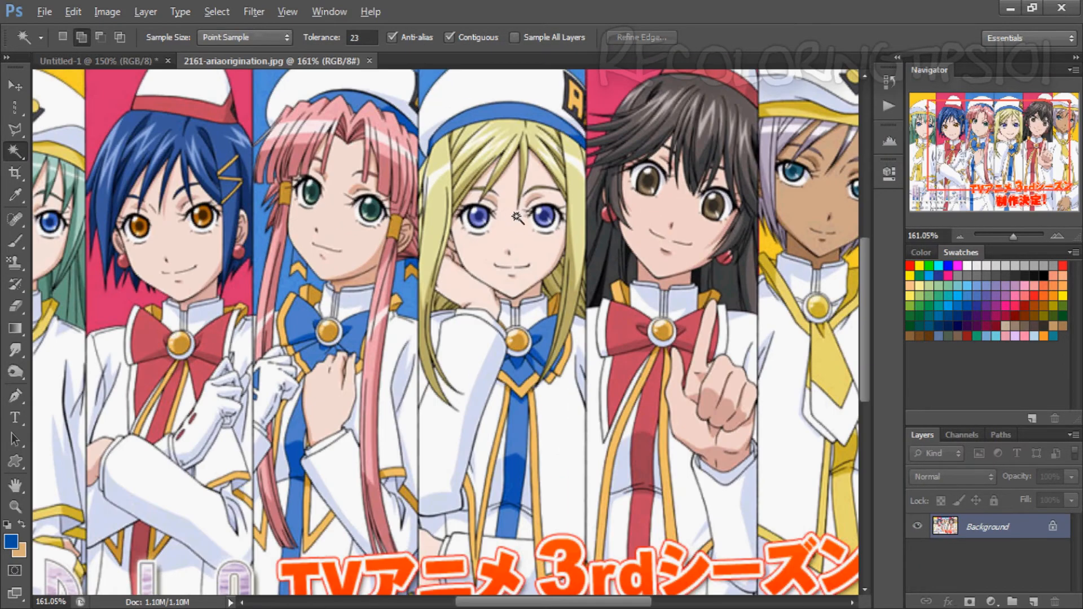
scroll(516, 216, "up", 1)
scroll(516, 216, "down", 2)
scroll(628, 239, "up", 4)
left_click(628, 239)
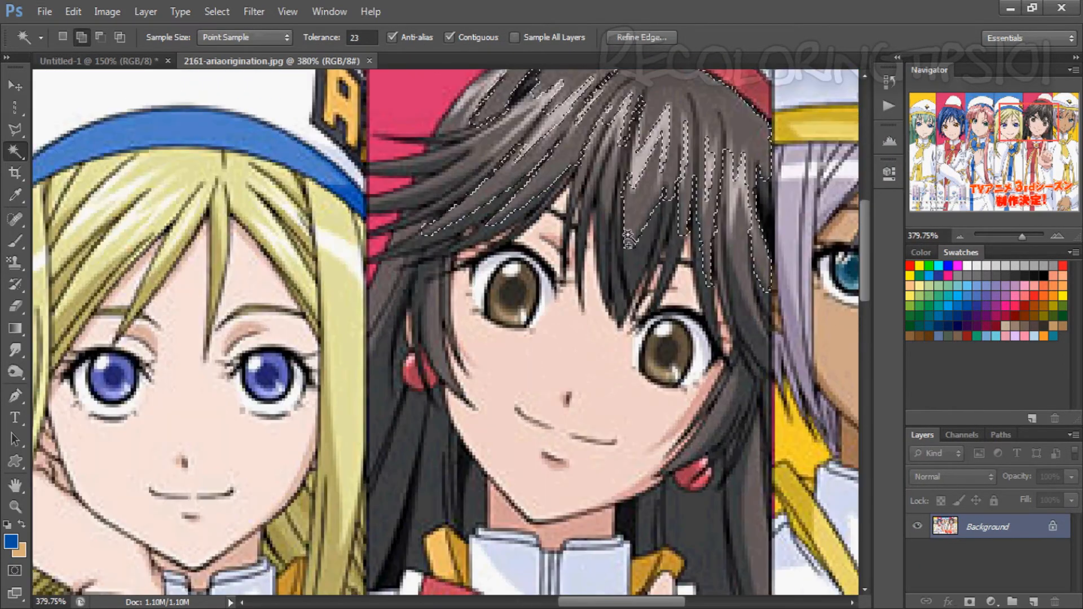
Add more of the dark-haired character's bangs and side hair to the Magic Wand selection, and deselect everything.
left_click(588, 164)
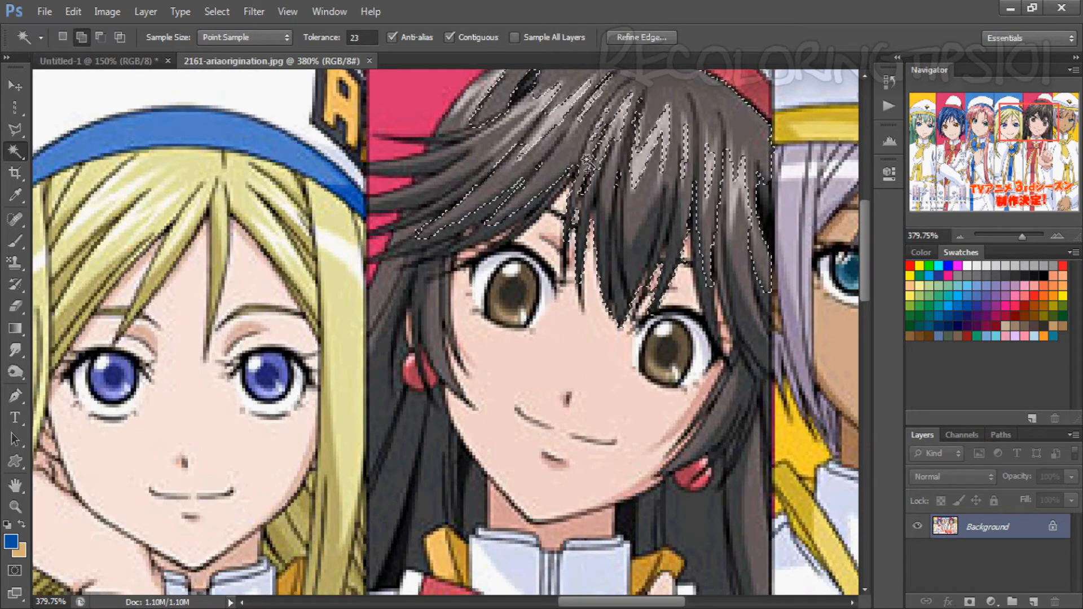
left_click(405, 242)
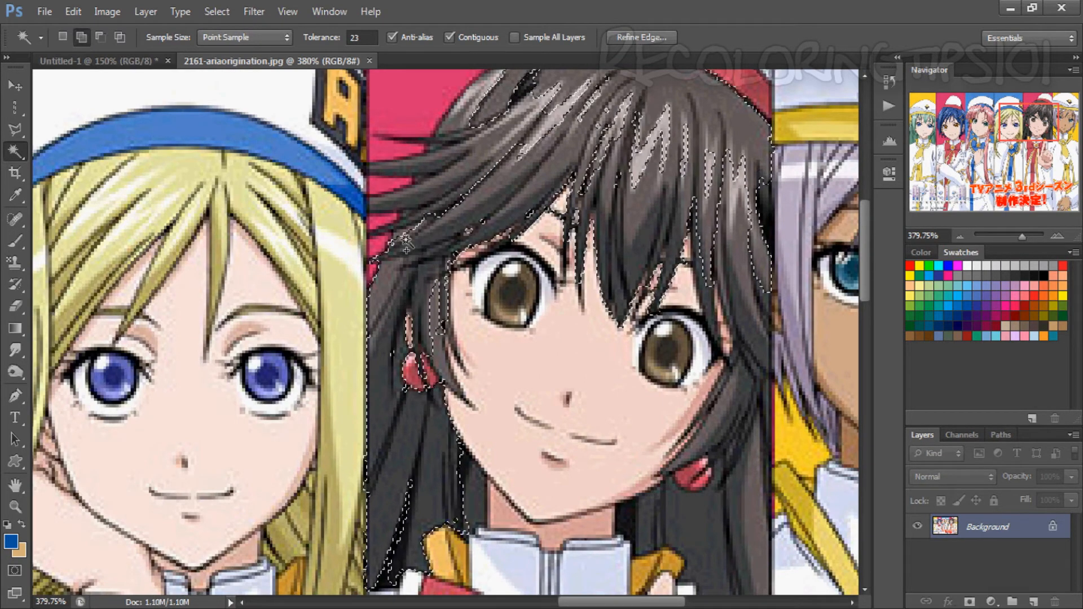
left_click(456, 114)
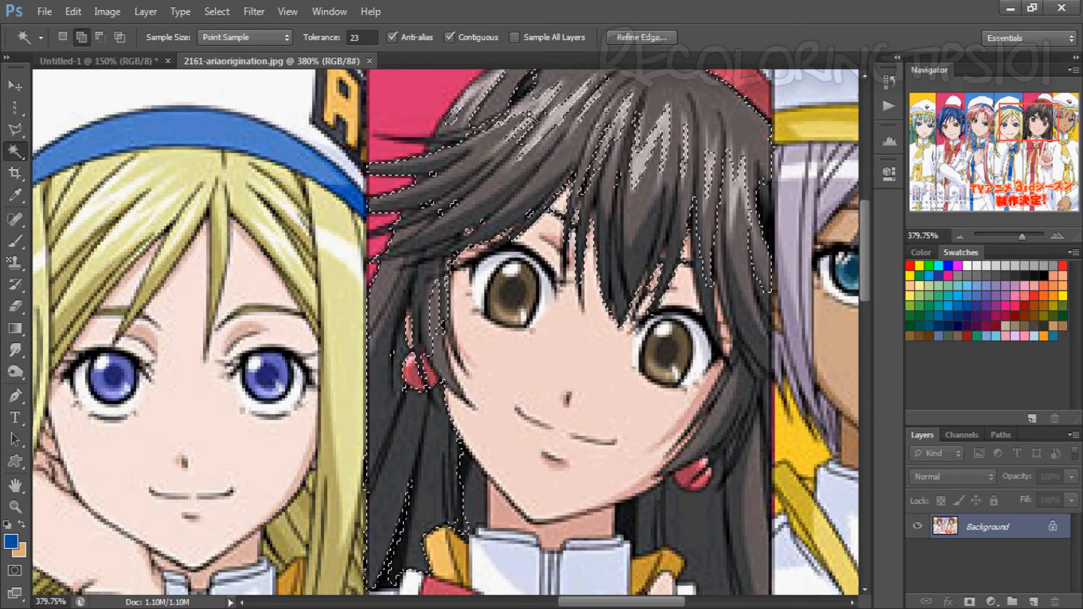
left_click(743, 461)
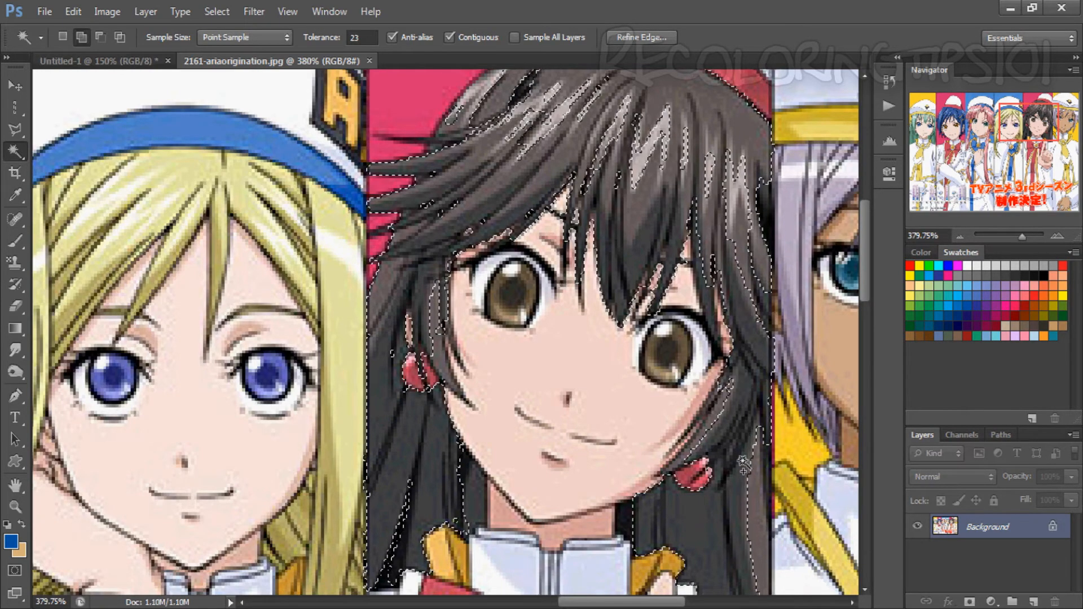
key("ctrl+0")
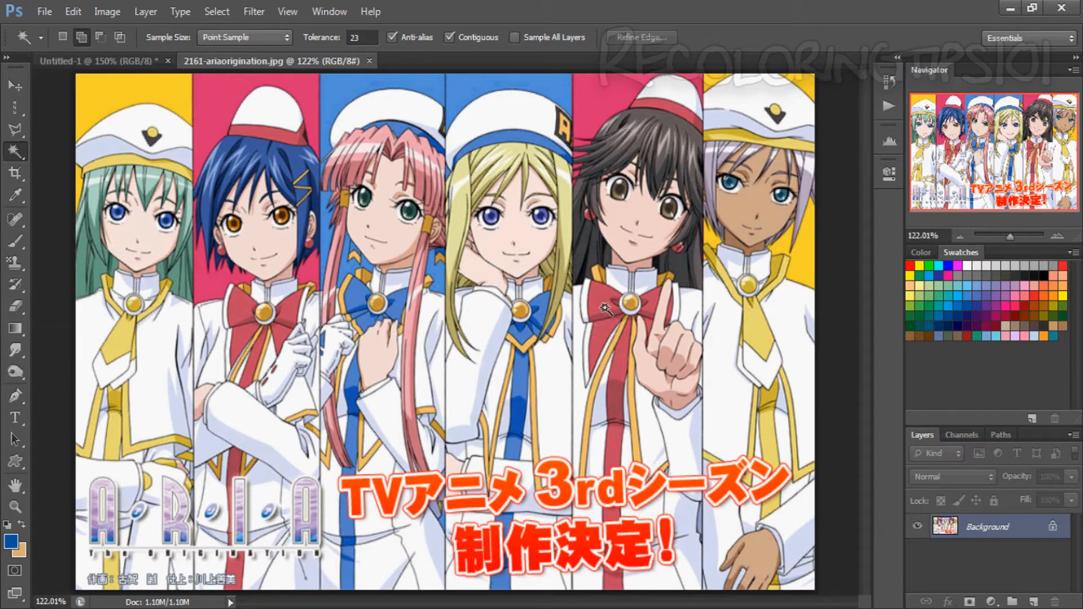
Select the left half of the dark-haired character's red bow with the Magic Wand, and deselect it.
scroll(605, 308, "up", 8)
left_click(605, 336)
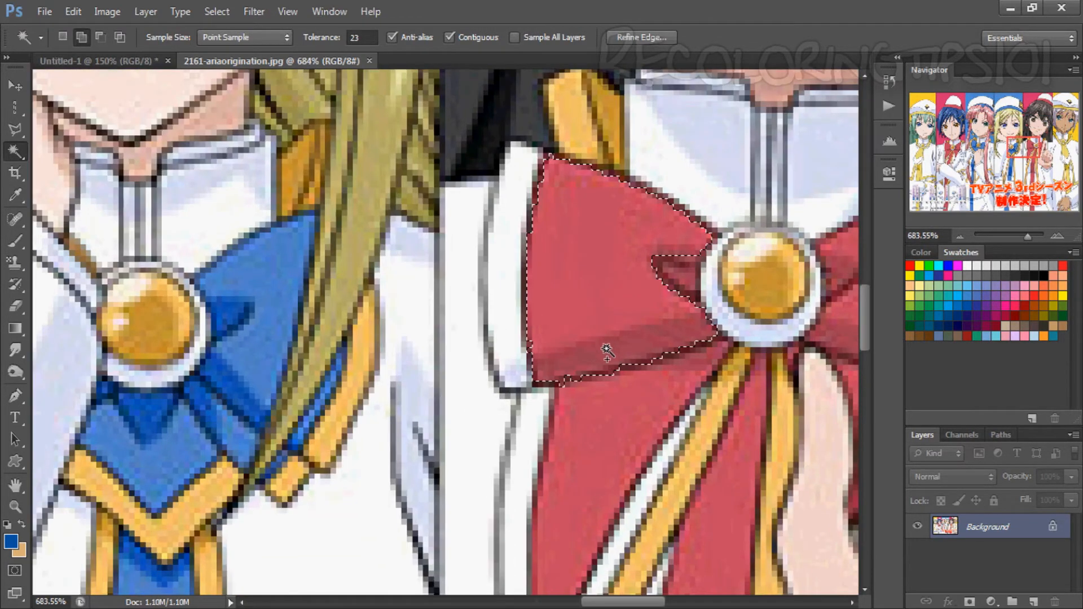
scroll(567, 262, "down", 8)
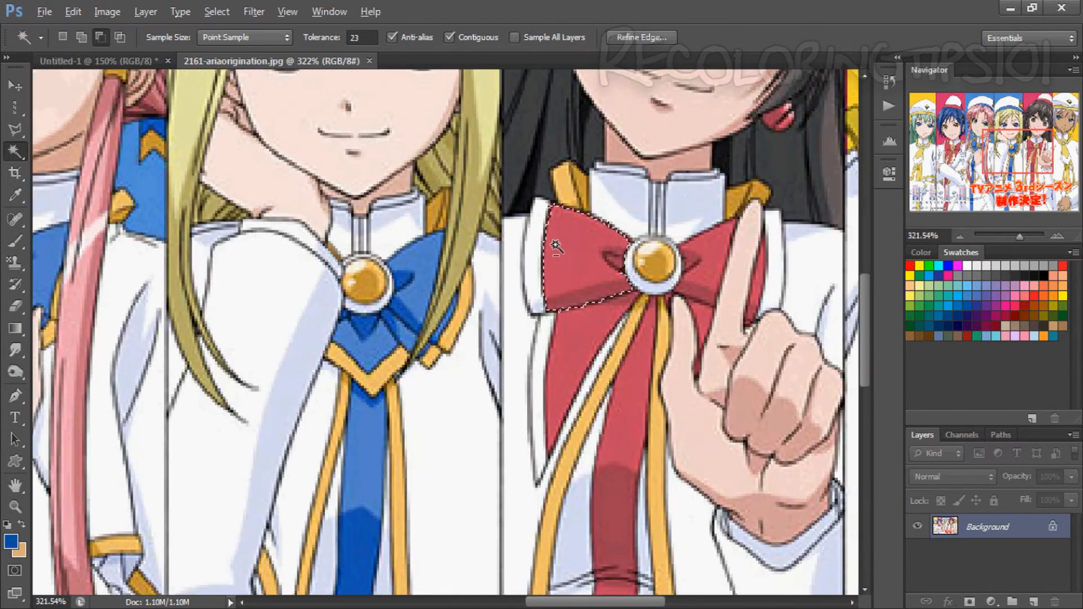
key("ctrl+d")
scroll(562, 288, "down", 5)
scroll(556, 316, "up", 2)
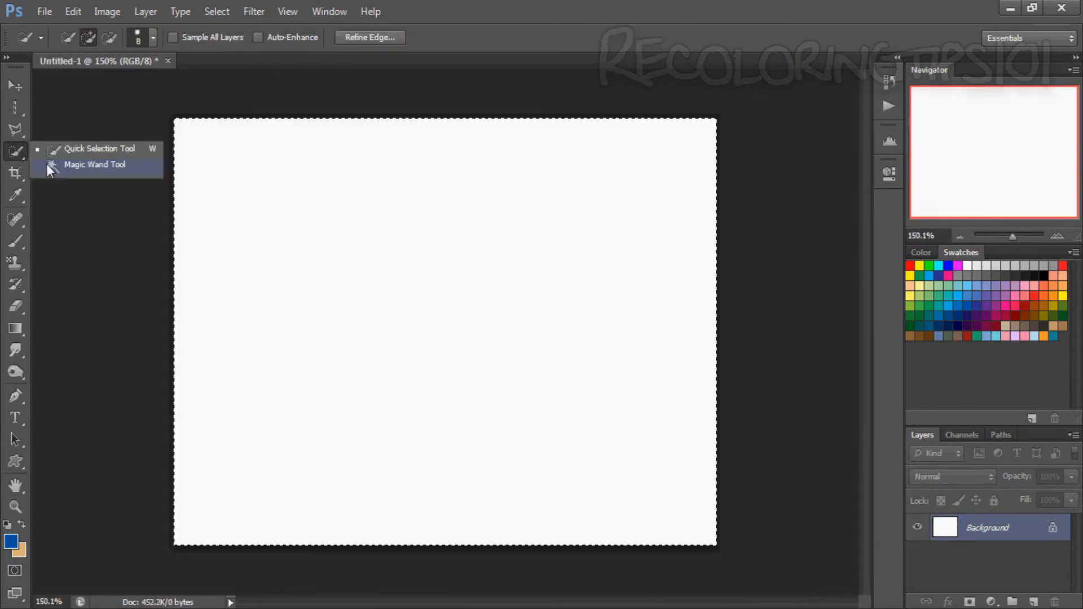
On the Untitled-1 canvas, draw a crop area around the middle with the Crop tool and cancel it.
left_click(20, 176)
left_click(67, 176)
left_click_drag(276, 191, 608, 416)
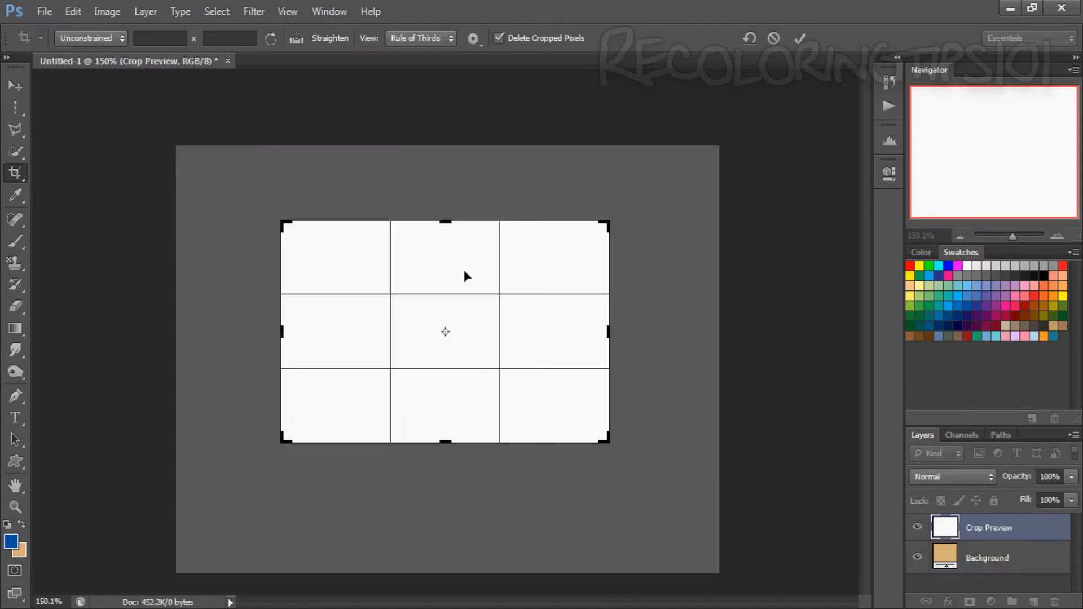
left_click(773, 38)
Draw a Perspective Crop area on the canvas, pull its upper-left corner inward, and cancel the crop.
left_click(16, 173)
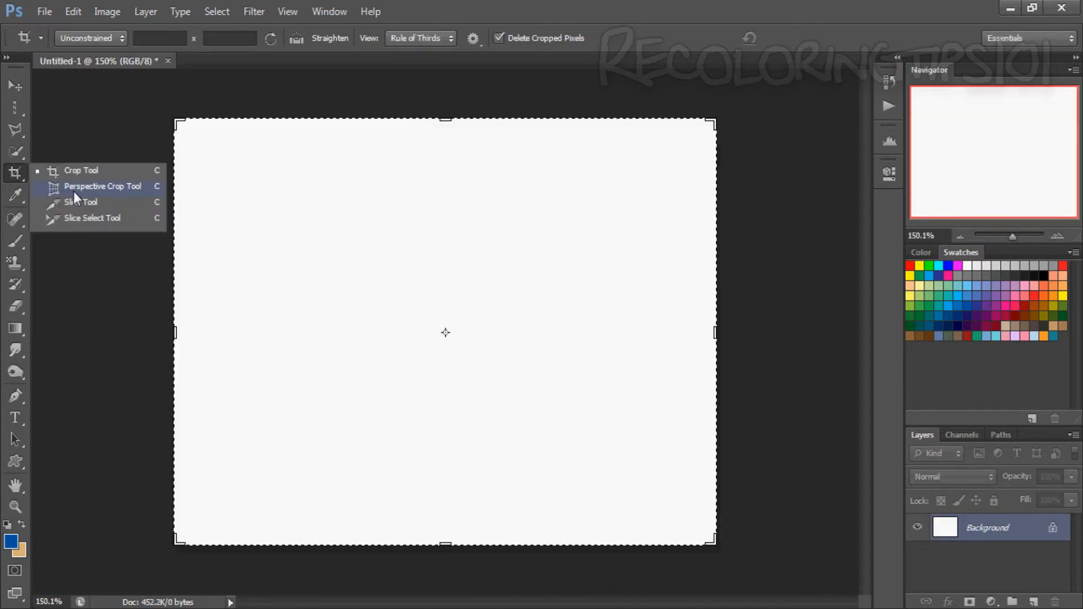
left_click(90, 191)
left_click_drag(250, 199, 431, 357)
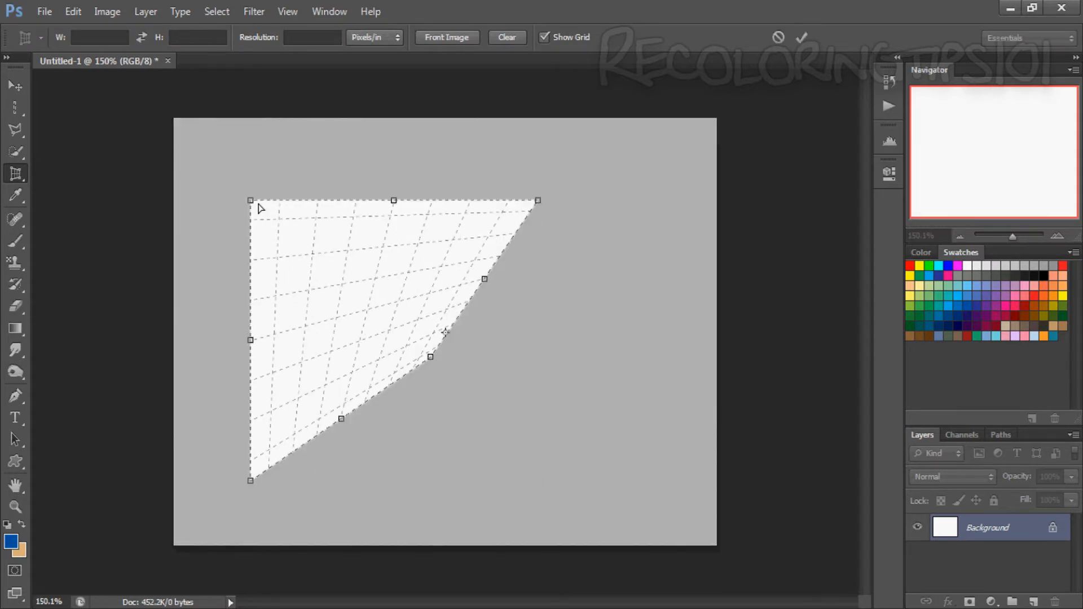
left_click_drag(259, 207, 341, 223)
left_click(780, 36)
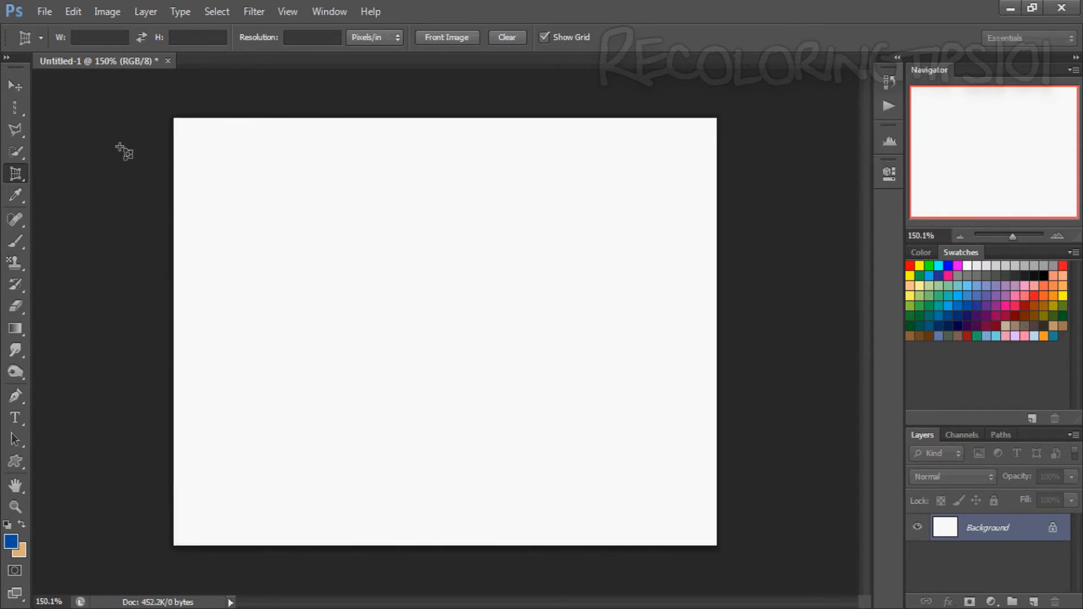
Draw a rectangular slice in the upper middle of the canvas with the Slice tool and undo it.
right_click(25, 176)
left_click(83, 202)
left_click_drag(313, 207, 476, 346)
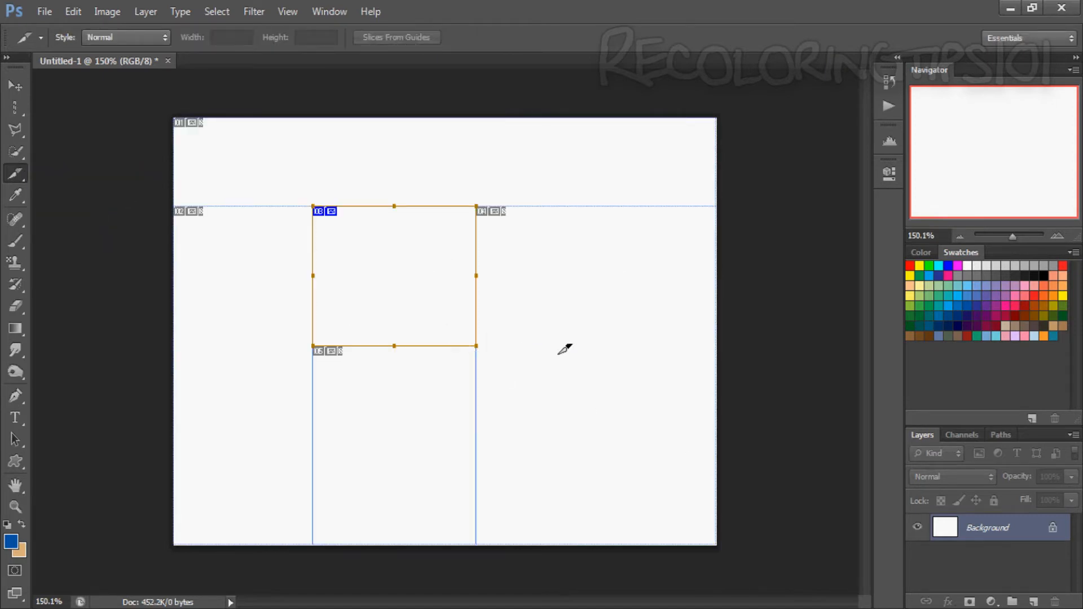
key("ctrl+z")
Activate the Slice Select tool and switch back to the Crop tool.
right_click(17, 173)
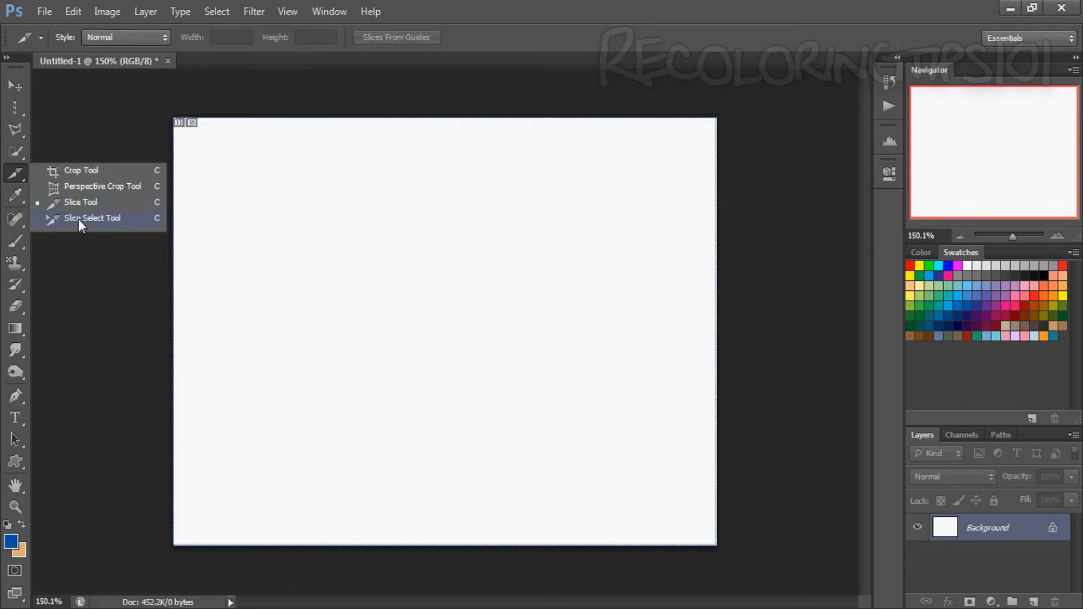
left_click(79, 219)
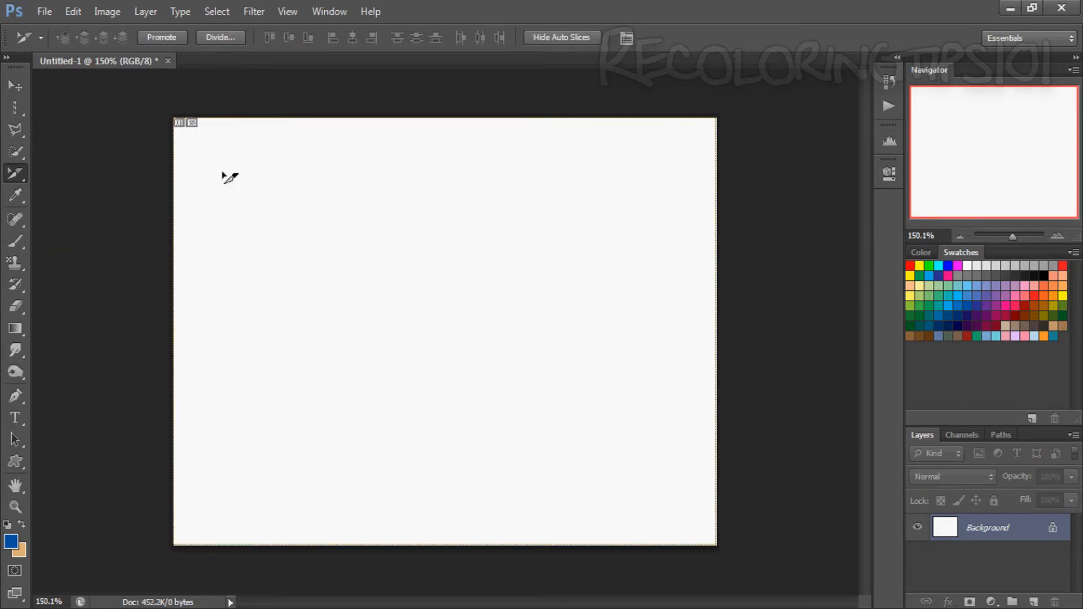
right_click(16, 174)
left_click(46, 172)
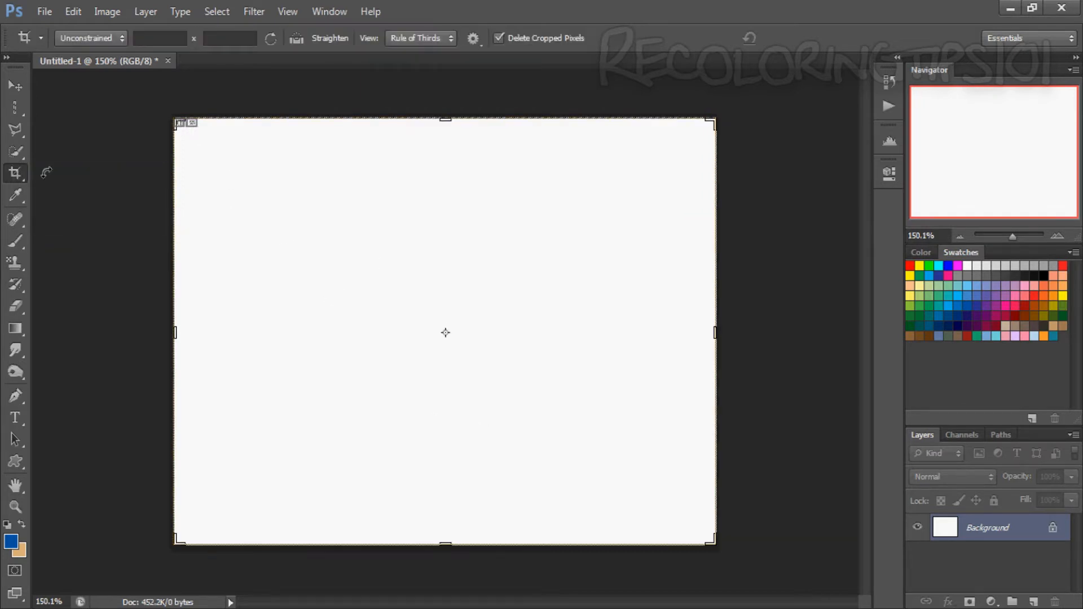
Sample the white of the canvas as the foreground color with the Eyedropper tool.
left_click(16, 196)
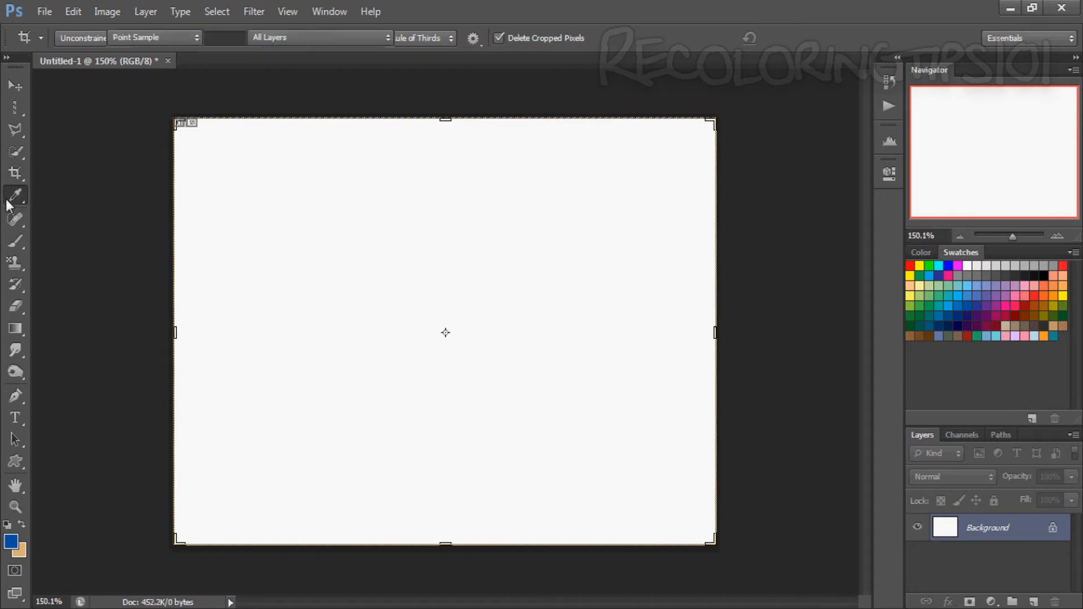
right_click(15, 198)
left_click(51, 177)
left_click_drag(260, 220, 459, 273)
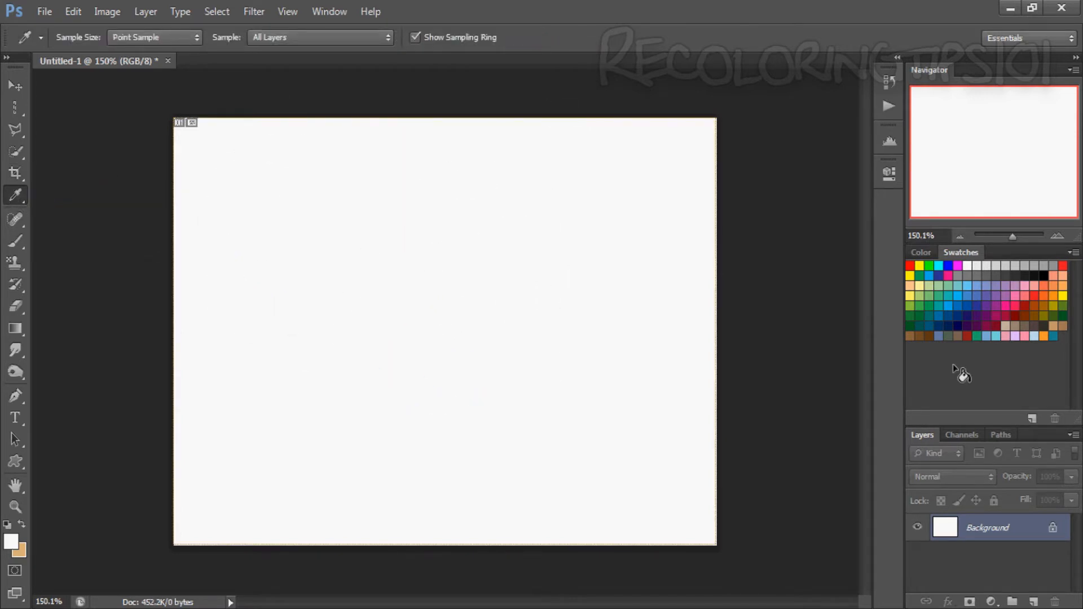
left_click_drag(388, 253, 395, 333)
left_click_drag(408, 275, 513, 330)
left_click_drag(377, 205, 342, 208)
Place a color sampler point in the upper middle of the canvas and return to the Eyedropper tool.
right_click(10, 198)
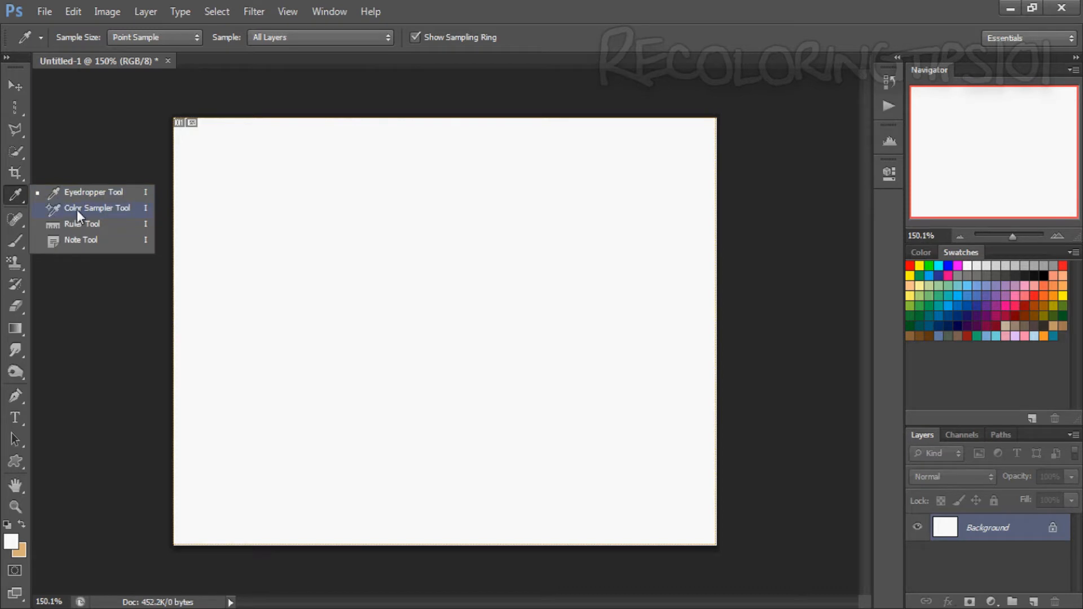
left_click(78, 210)
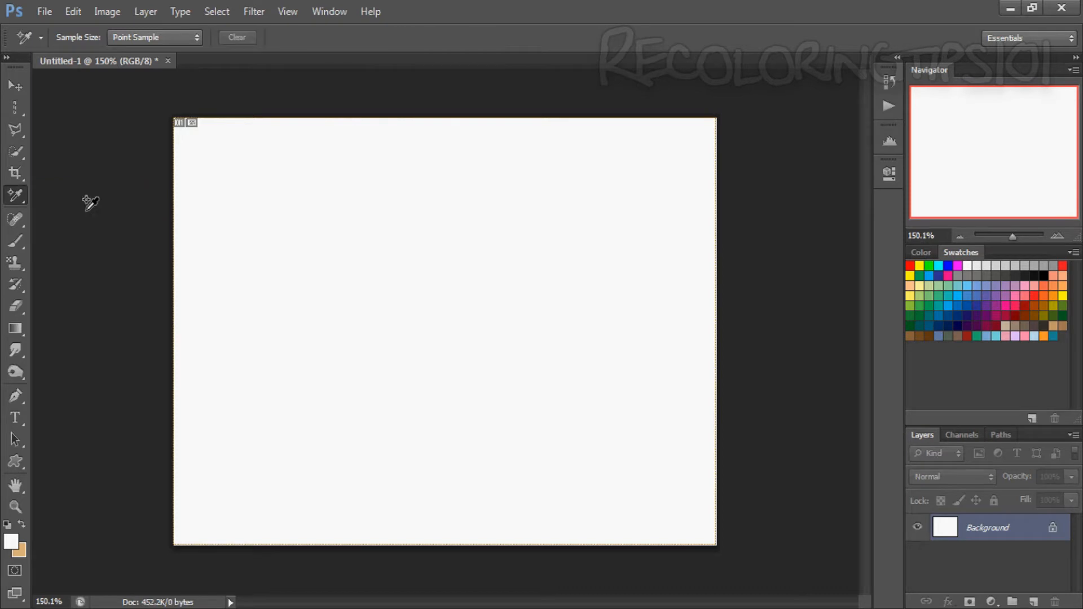
left_click(411, 261)
left_click(842, 163)
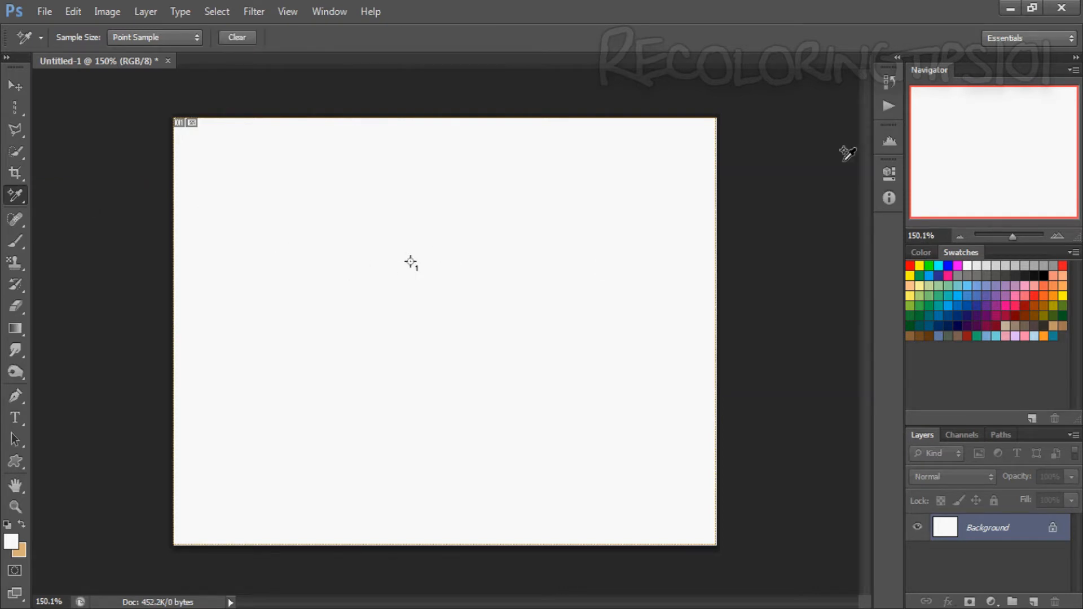
right_click(23, 202)
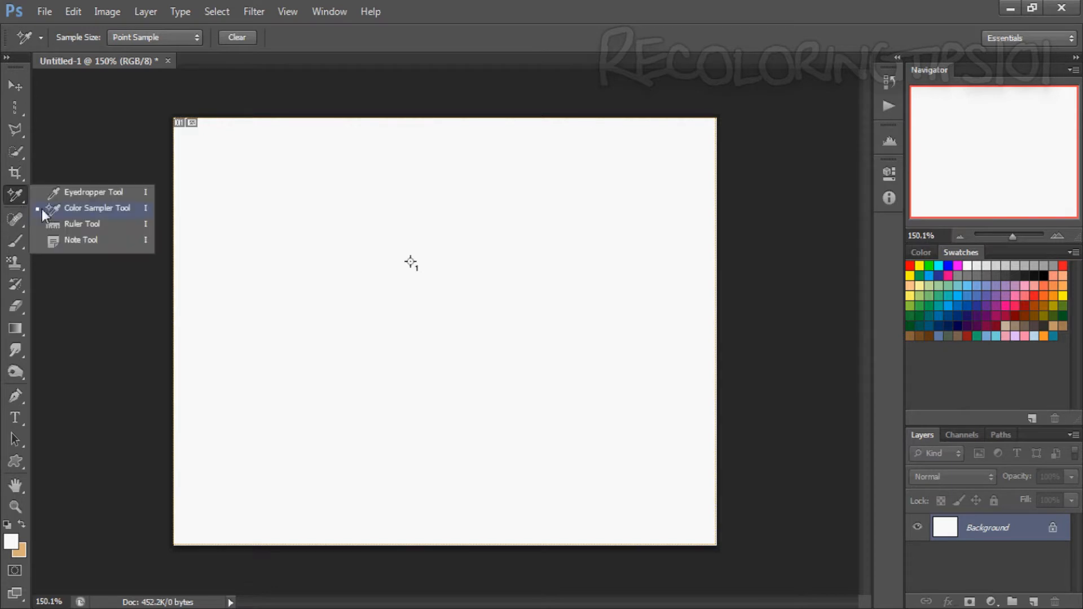
left_click(65, 193)
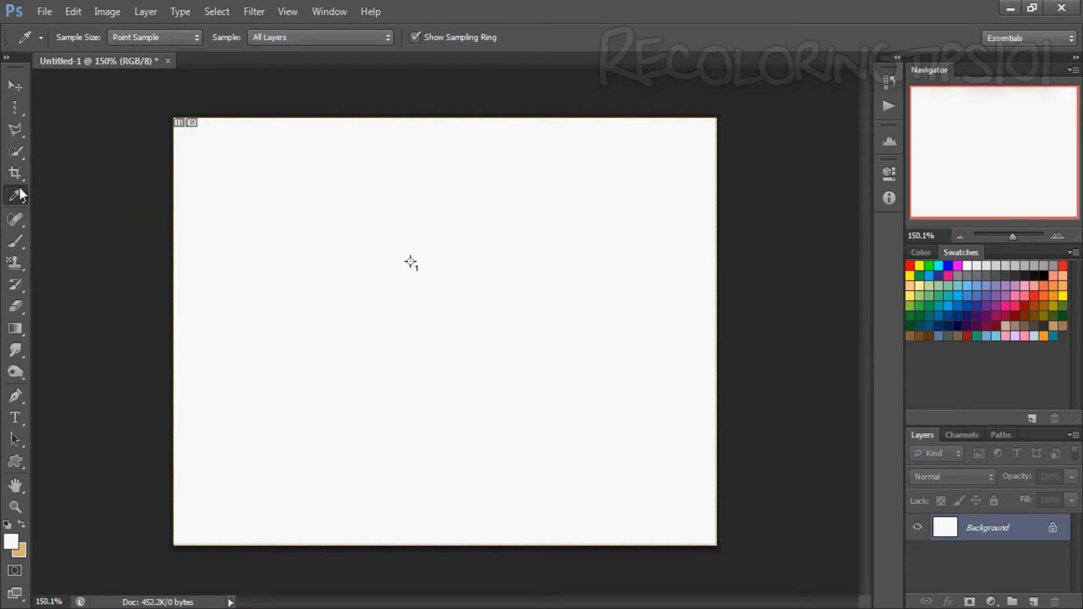
Draw a nearly horizontal line about 8.15 long across the middle of the canvas with the Ruler tool.
right_click(19, 195)
left_click(60, 229)
mouse_move(284, 320)
left_mouse_down()
mouse_move(506, 336)
mouse_move(560, 317)
left_mouse_up()
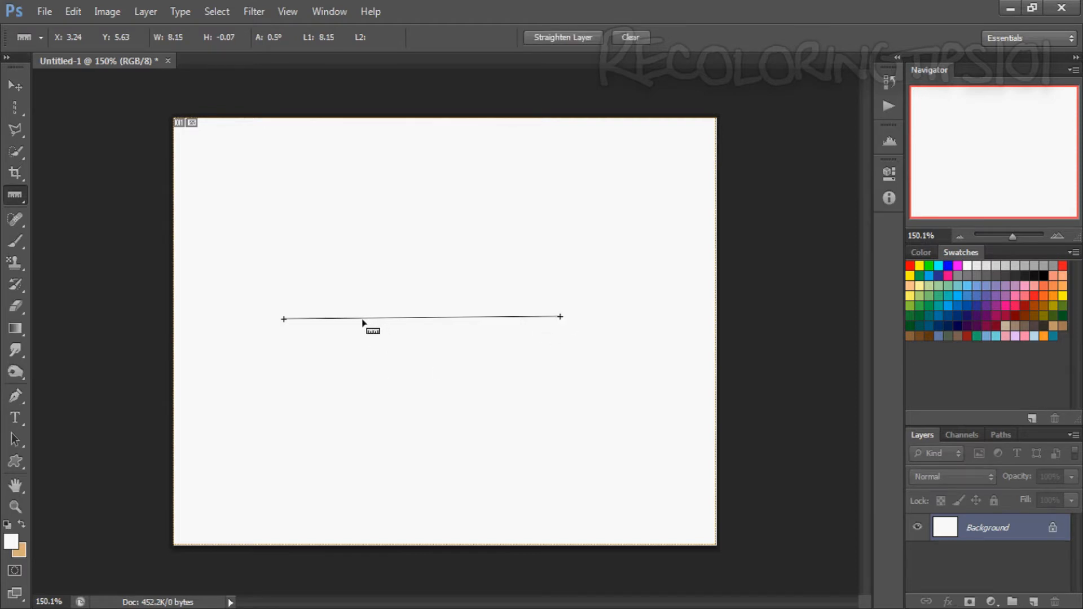
Adjust the right endpoint of the ruler line so the line is about 8.17 long at about 0.2°.
scroll(612, 317, "up", 8)
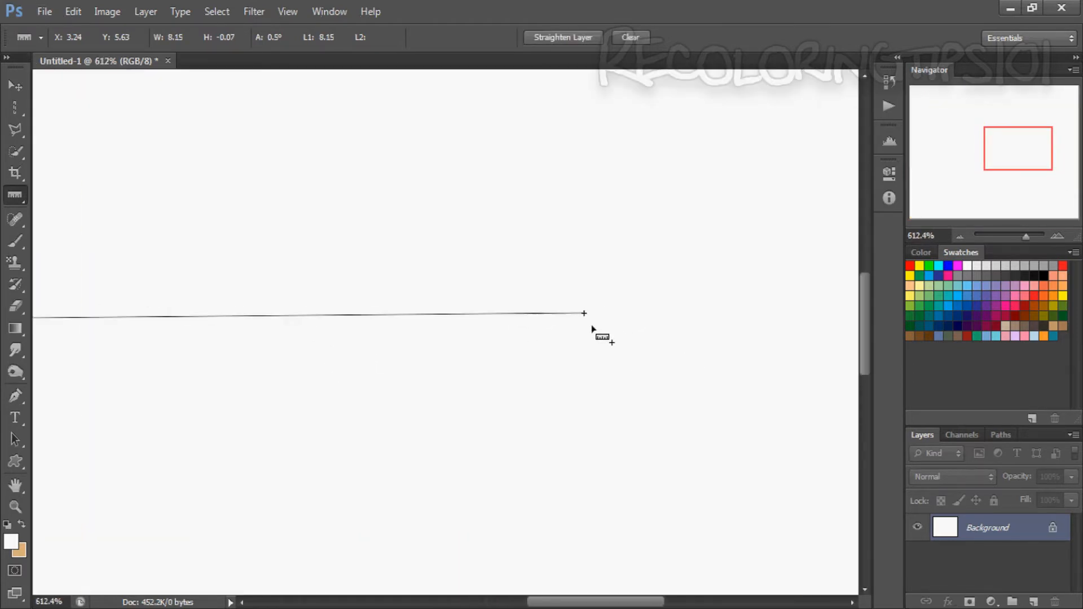
left_click(585, 318, "ctrl")
left_click(551, 246)
mouse_move(584, 308)
left_mouse_down()
mouse_move(563, 306)
mouse_move(563, 321)
mouse_move(570, 305)
left_mouse_up()
scroll(576, 305, "up", 1)
scroll(624, 290, "down", 10)
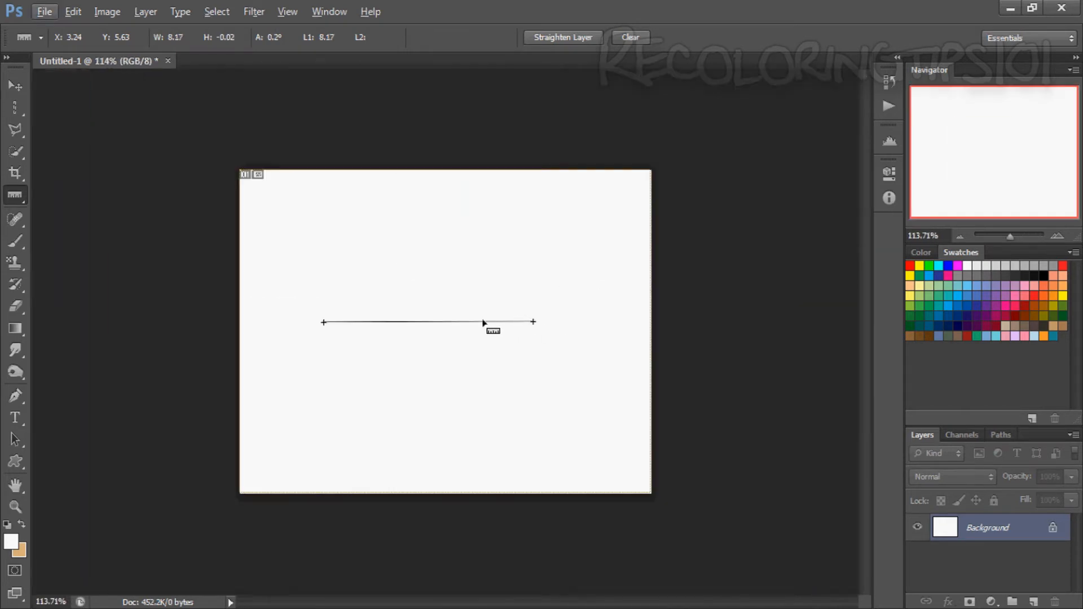
Add a note reading "pie" left of the canvas center and a blank note outside the canvas's lower right edge.
left_click(9, 202)
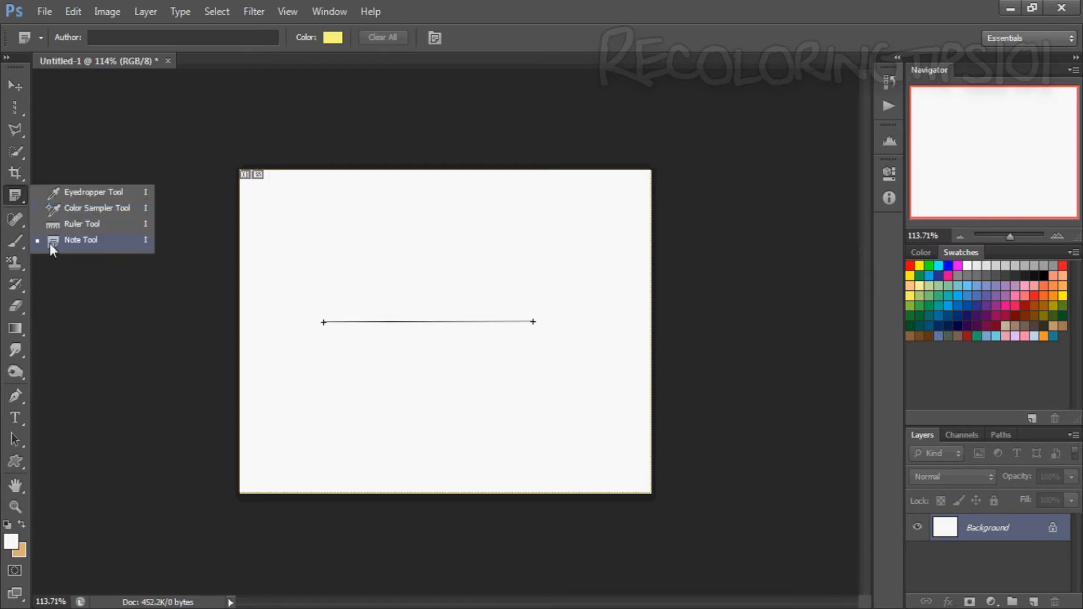
left_click(50, 242)
scroll(213, 299, "up", 3)
left_click(356, 290)
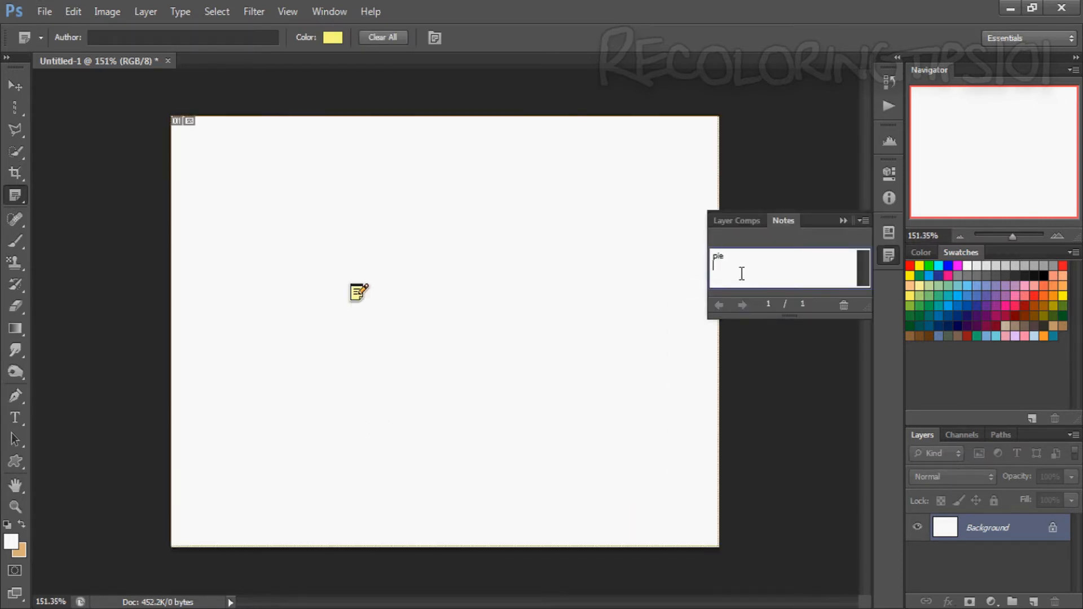
left_click(767, 432)
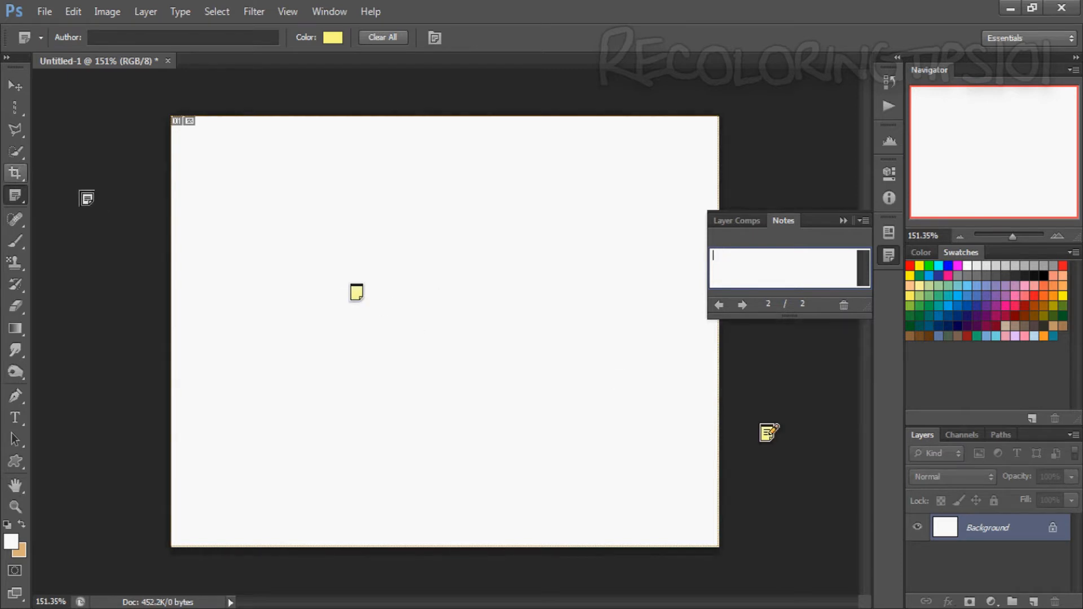
View the "pie" note with the Move tool, collapse the note text, and move the blank note onto the canvas.
key("v")
left_click(356, 294)
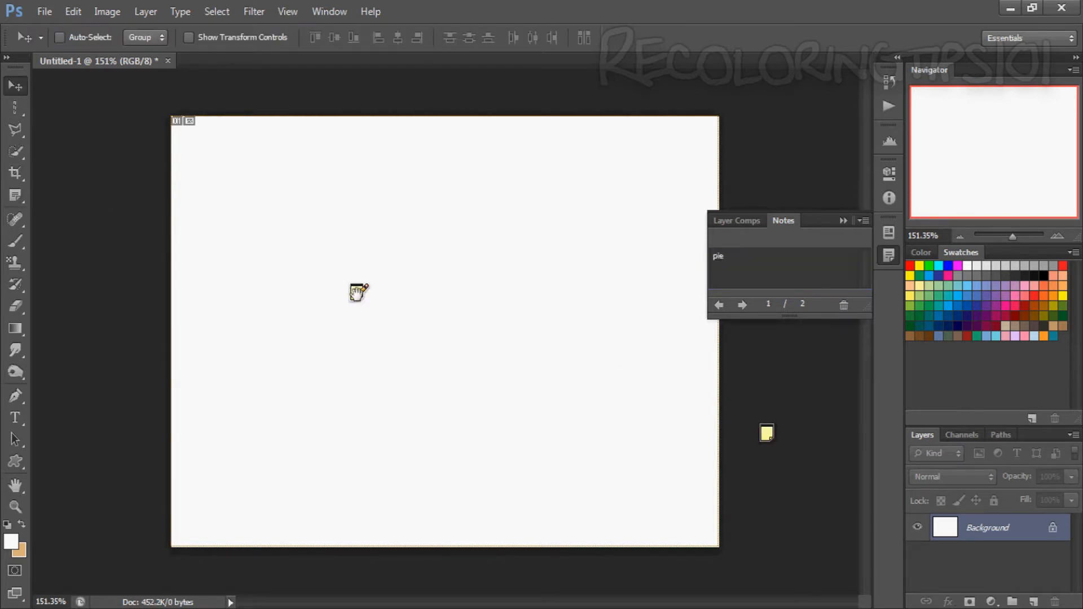
left_click(843, 220)
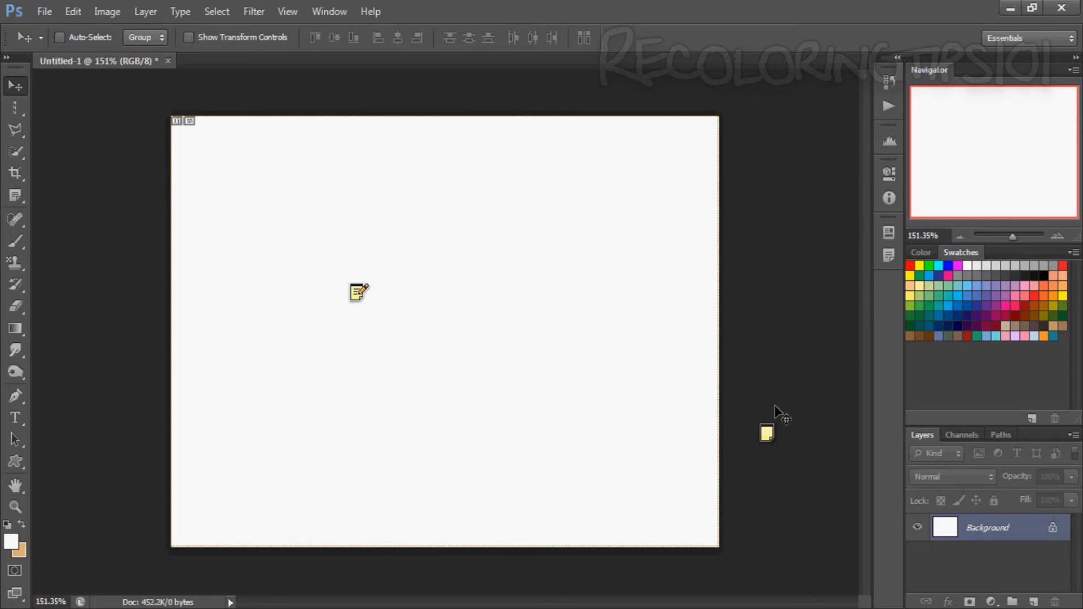
left_click_drag(754, 413, 505, 309)
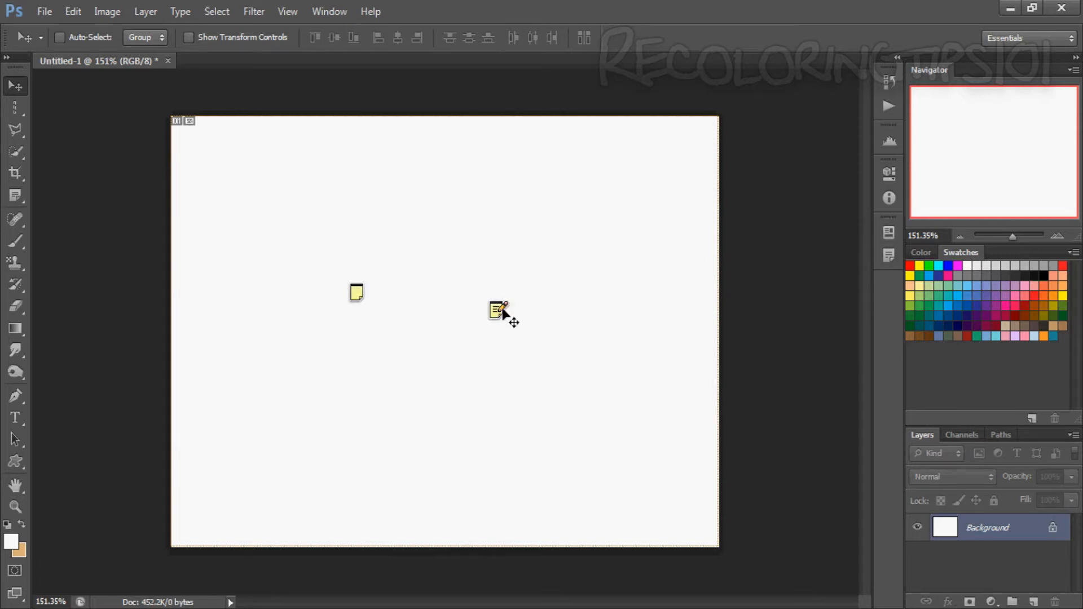
Delete all notes from the canvas and confirm the deletion.
left_click(353, 291)
right_click(356, 293)
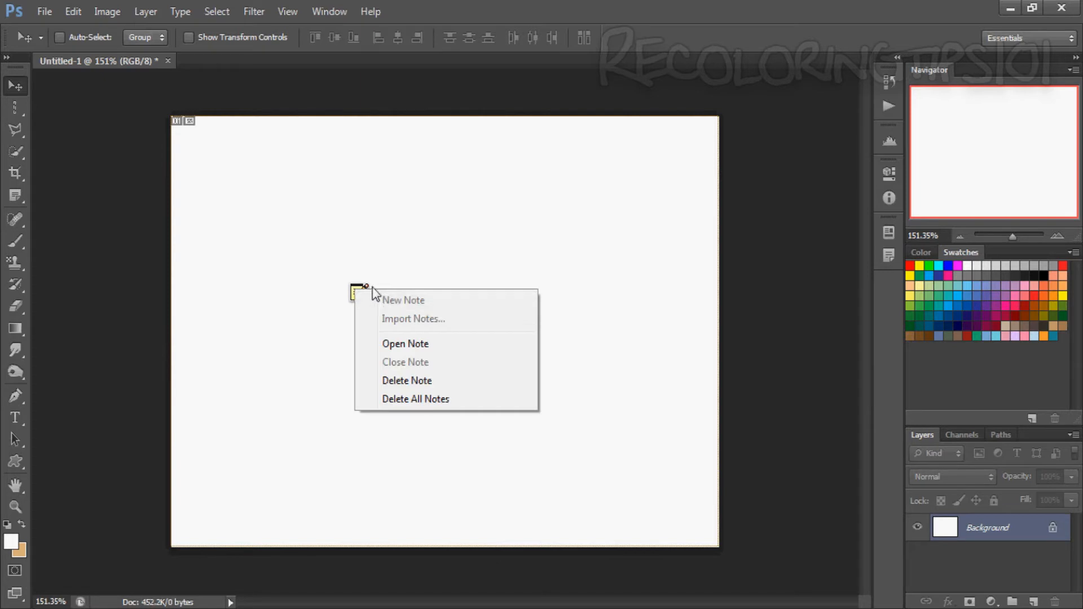
left_click(401, 399)
key("Return")
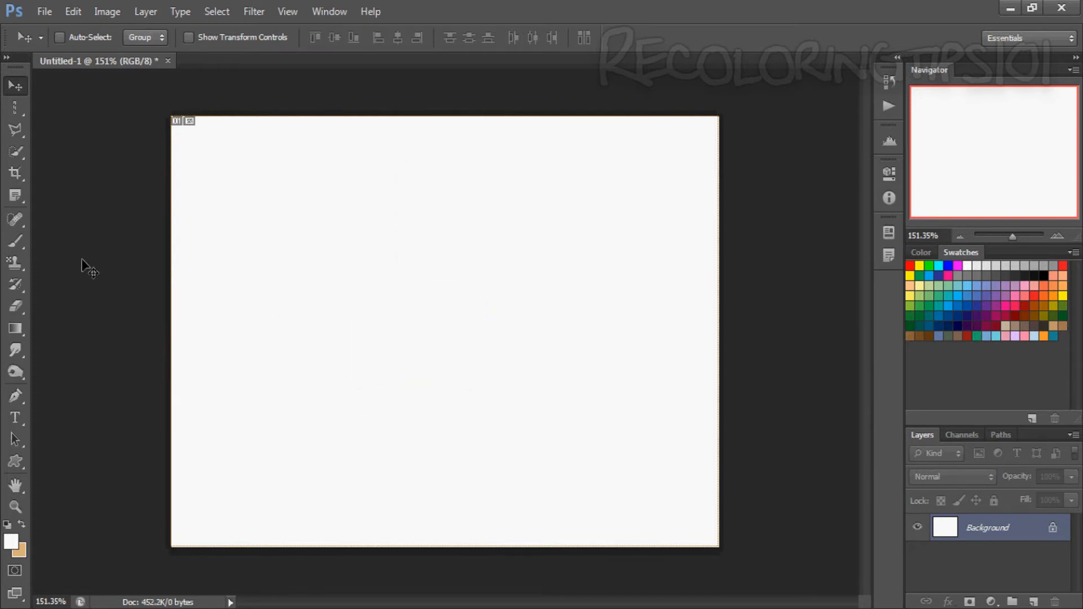
Switch back to the Eyedropper tool.
left_click(22, 194)
left_click(63, 192)
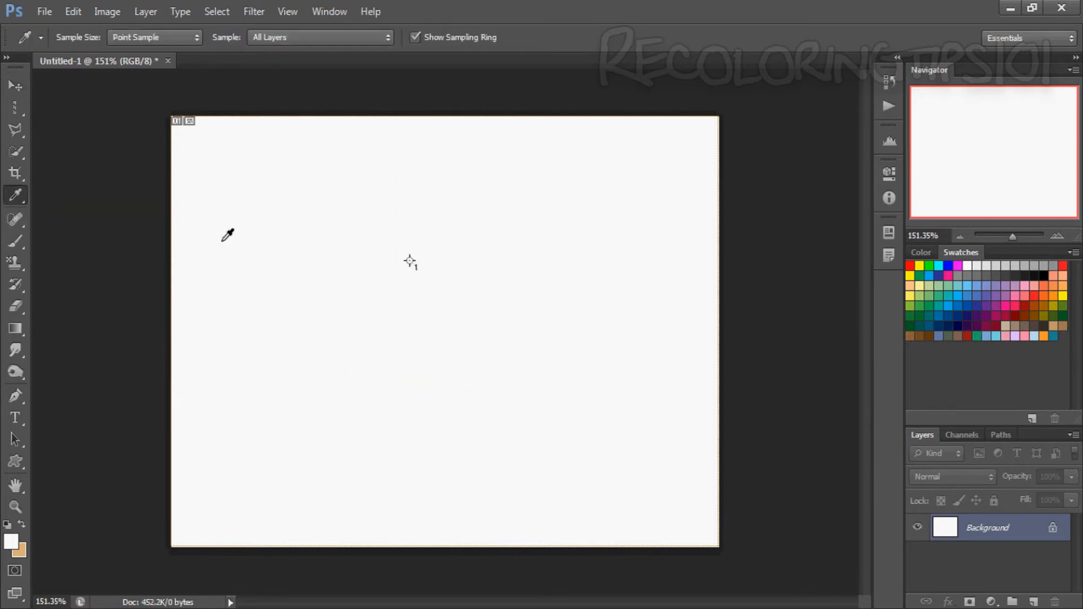
Try the Spot Healing Brush on the blank canvas and open the image 2161-ariaorigination.jpg.
left_click_drag(400, 255, 400, 253)
left_click(15, 219)
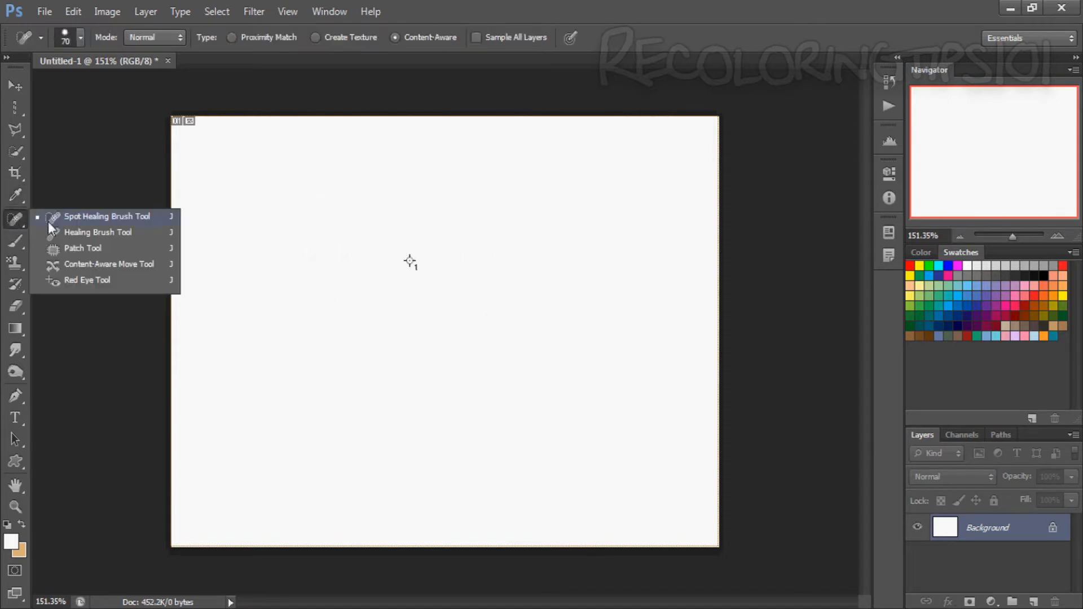
left_click(63, 223)
mouse_move(270, 271)
left_mouse_down()
mouse_move(382, 341)
mouse_move(451, 277)
left_mouse_up()
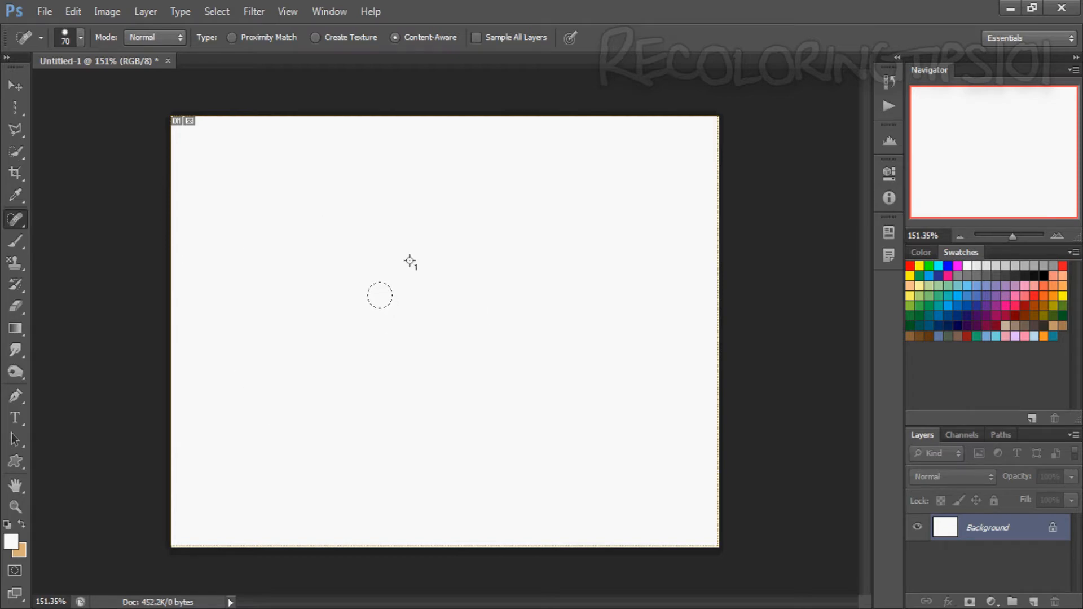
key("ctrl+o")
double_click(685, 190)
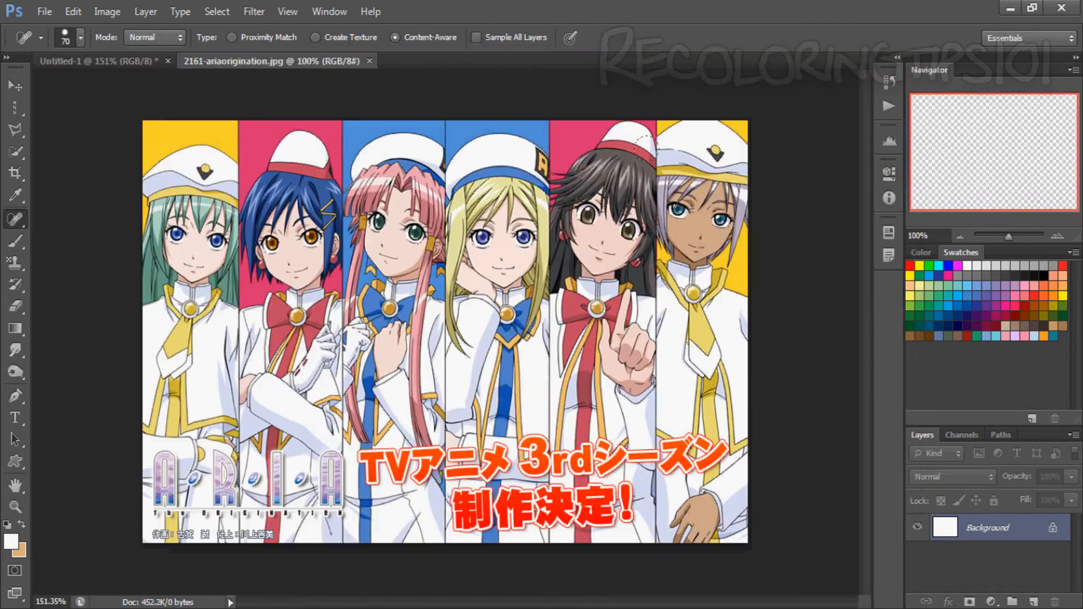
Try content-aware Spot Healing strokes over the blonde and pink-haired characters, undoing each one.
mouse_move(505, 237)
left_mouse_down()
mouse_move(457, 365)
mouse_move(380, 316)
left_mouse_up()
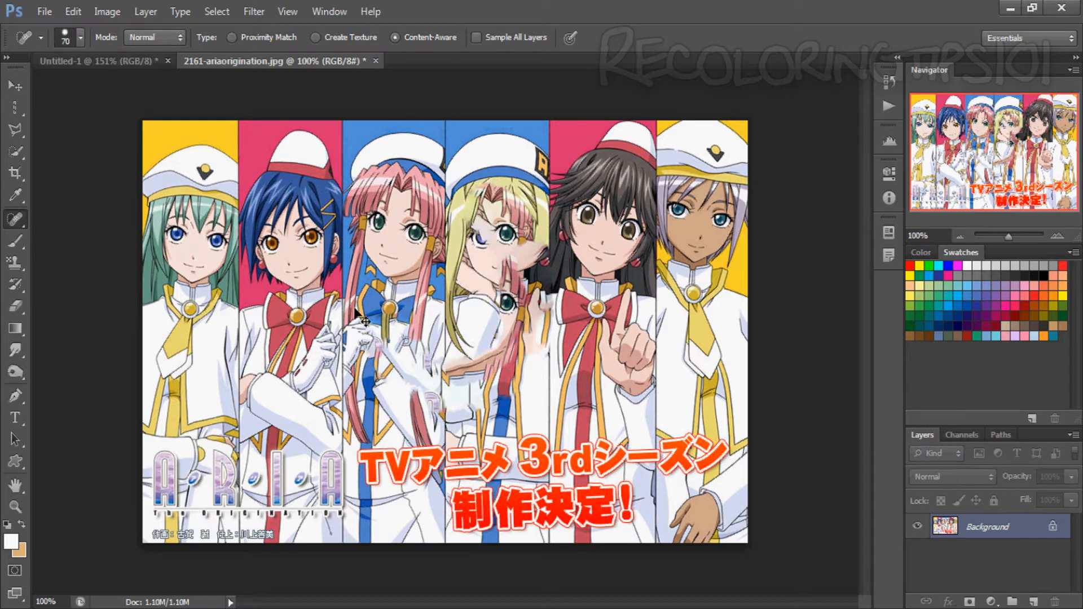
key("ctrl+z")
mouse_move(406, 169)
left_mouse_down()
mouse_move(440, 428)
mouse_move(338, 237)
mouse_move(332, 316)
left_mouse_up()
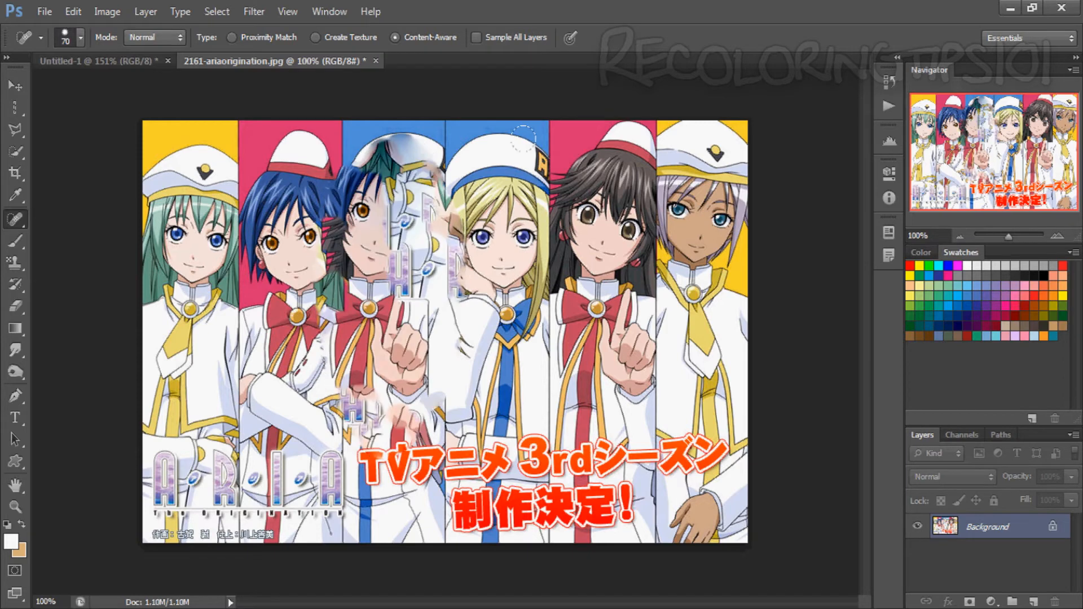
key("ctrl+z")
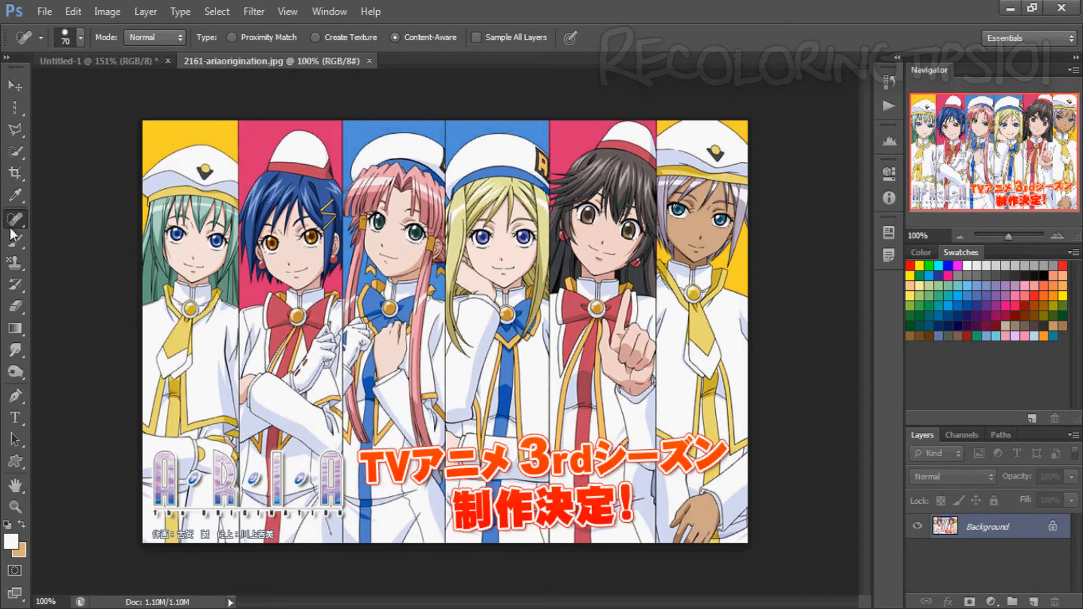
Select the Healing Brush, enlarge it to size 100, and try it near the raised hand without a sampled source.
left_click(108, 235)
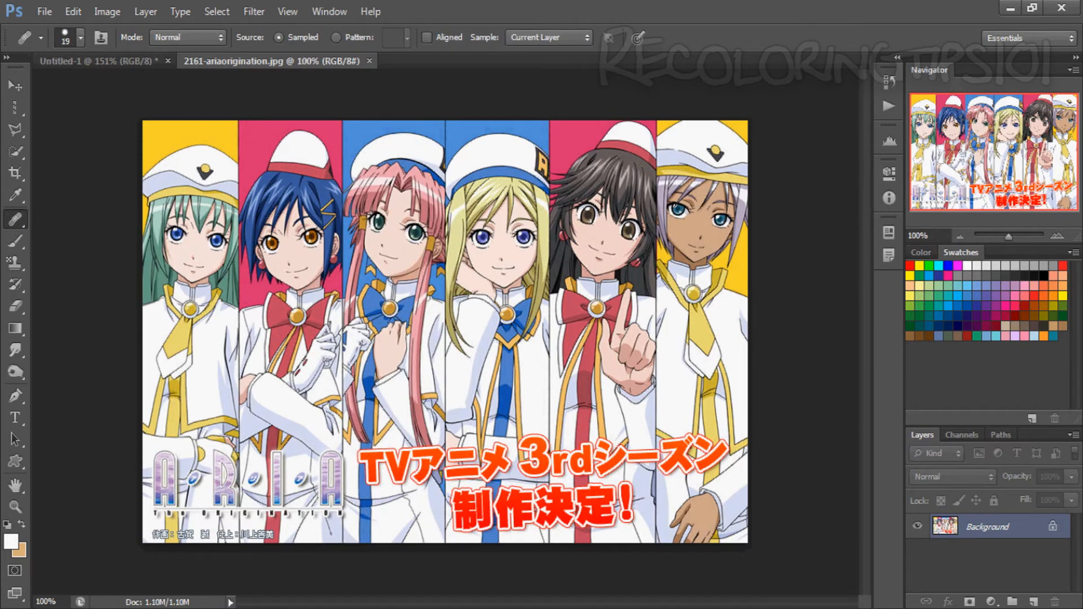
key("bracketright")
left_click(640, 320)
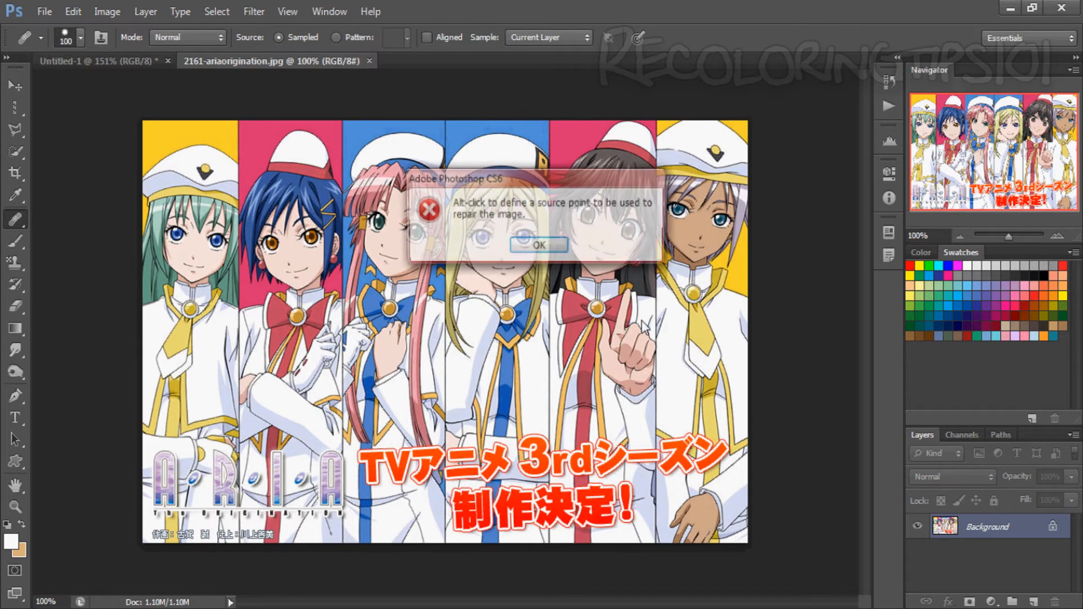
left_click(532, 248)
Sample a healing source, set the brush size to 40, paint over the second panel, and revert the painting.
left_click(261, 220, "alt")
key("bracketleft")
key("bracketleft")
key("bracketleft")
key("bracketleft")
key("bracketleft")
key("bracketleft")
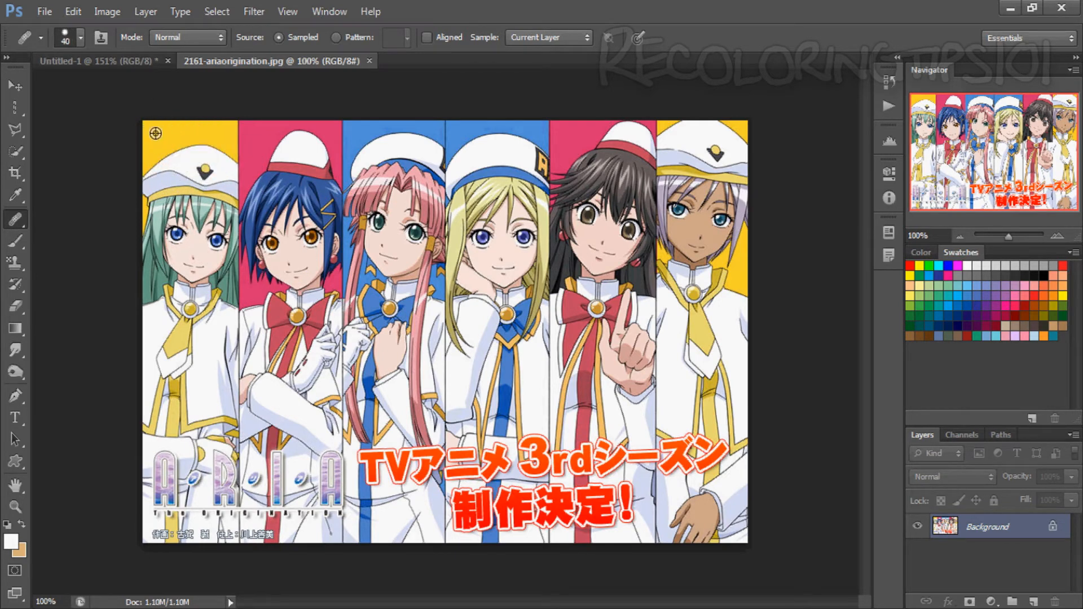
mouse_move(258, 133)
left_mouse_down()
mouse_move(326, 105)
mouse_move(273, 135)
mouse_move(270, 189)
mouse_move(289, 167)
mouse_move(284, 256)
mouse_move(280, 138)
mouse_move(255, 322)
mouse_move(253, 110)
mouse_move(253, 360)
mouse_move(288, 346)
mouse_move(306, 360)
mouse_move(316, 111)
mouse_move(306, 391)
mouse_move(327, 375)
mouse_move(319, 335)
mouse_move(306, 568)
mouse_move(292, 543)
mouse_move(278, 545)
mouse_move(270, 292)
mouse_move(255, 323)
mouse_move(249, 518)
mouse_move(318, 567)
mouse_move(360, 577)
mouse_move(353, 225)
mouse_move(367, 56)
mouse_move(369, 297)
mouse_move(380, 253)
mouse_move(345, 150)
mouse_move(353, 169)
mouse_move(337, 188)
left_mouse_up()
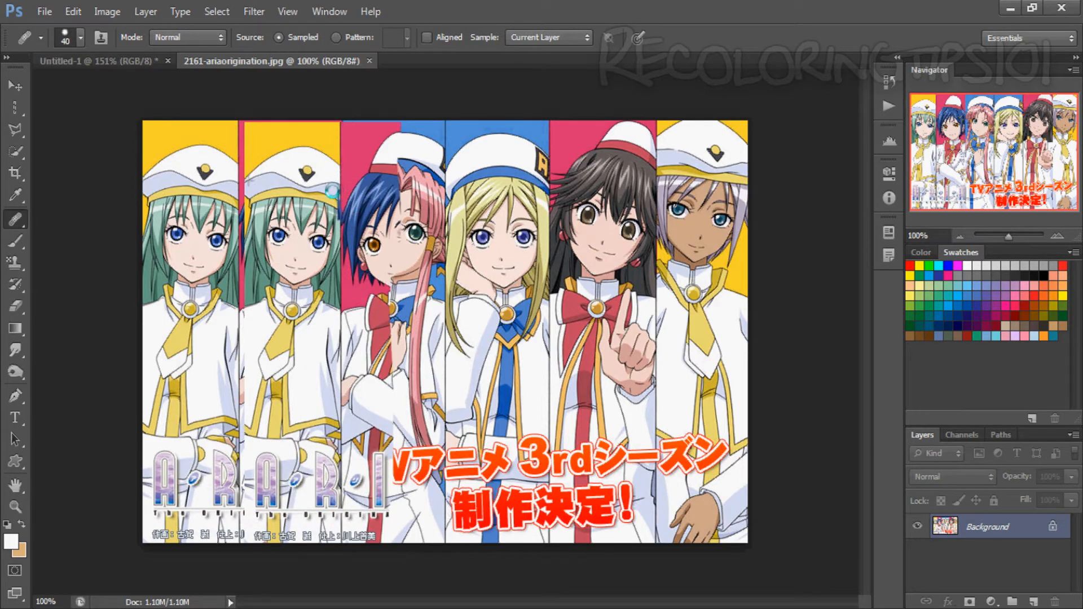
key("F12")
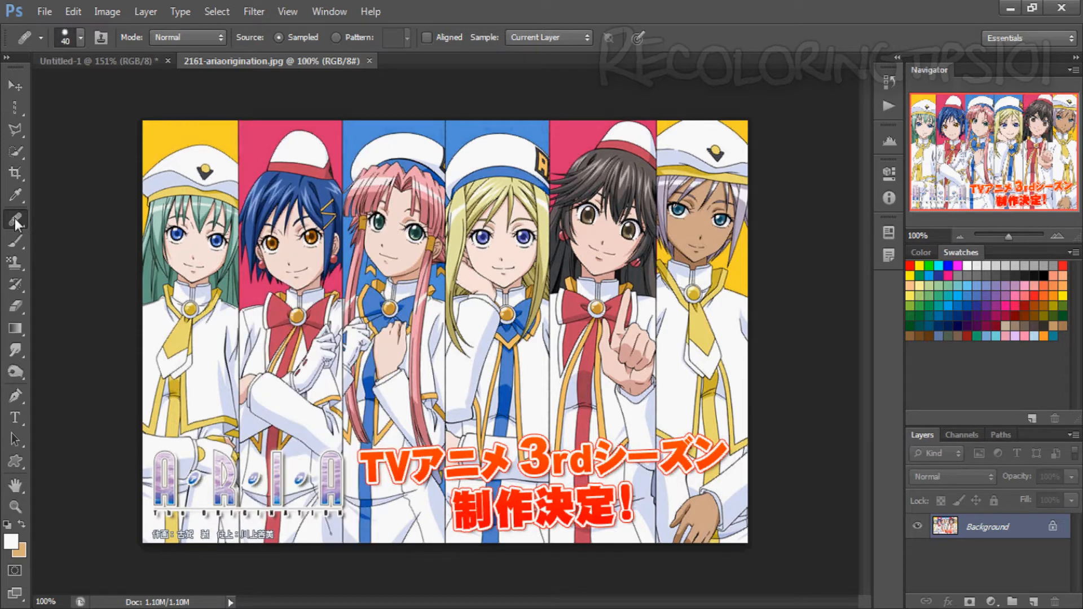
Outline the area around the blue-haired character with the Patch tool and try patching it from other parts of the image.
right_click(15, 218)
left_click(53, 252)
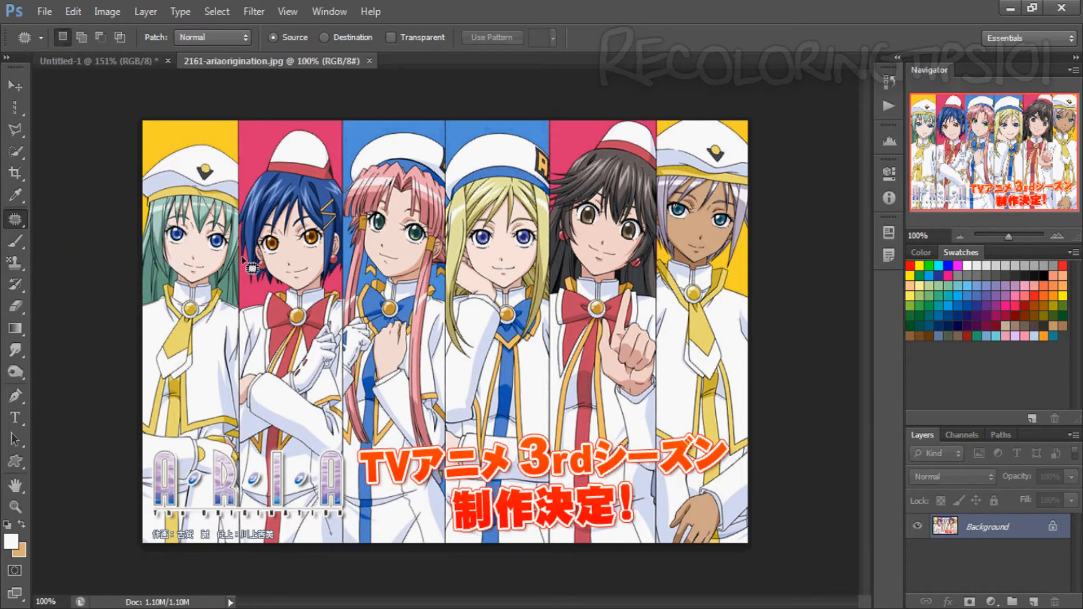
left_click_drag(242, 258, 315, 322)
mouse_move(221, 273)
left_mouse_down()
mouse_move(246, 206)
mouse_move(314, 393)
mouse_move(176, 234)
left_mouse_up()
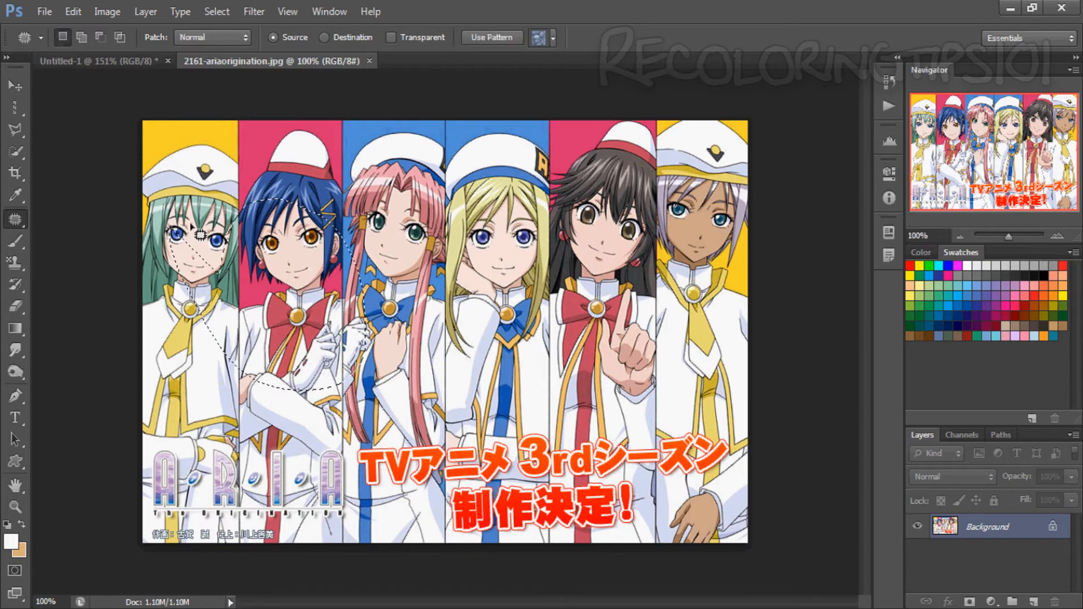
left_click_drag(447, 296, 597, 343)
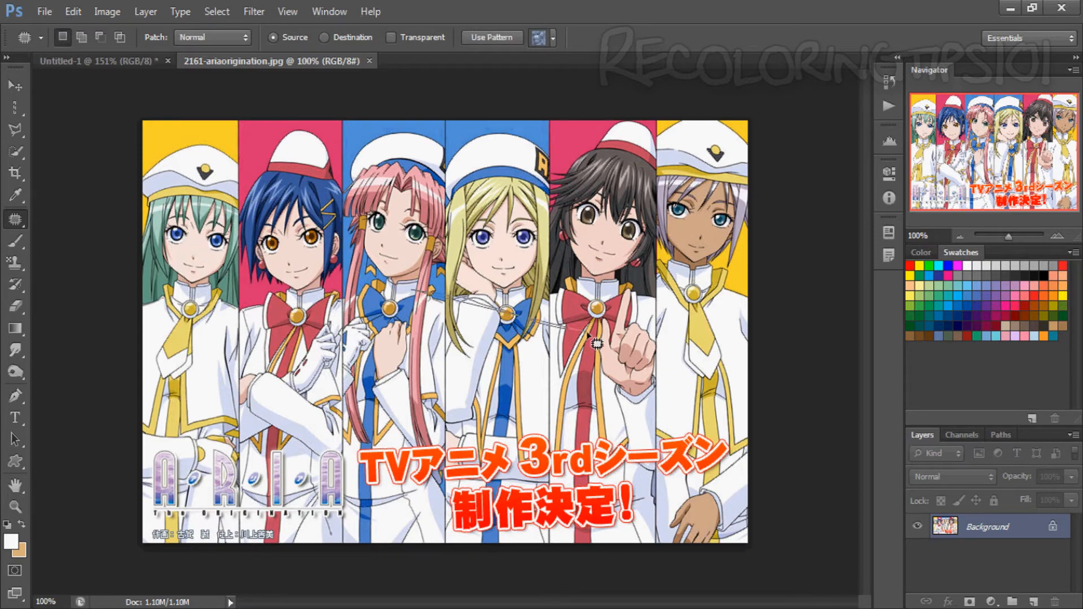
left_click_drag(293, 256, 477, 266)
Try moving the selected area toward the blonde character with the Content-Aware Move tool, and clear the selection.
key("shift+j")
right_click(15, 220)
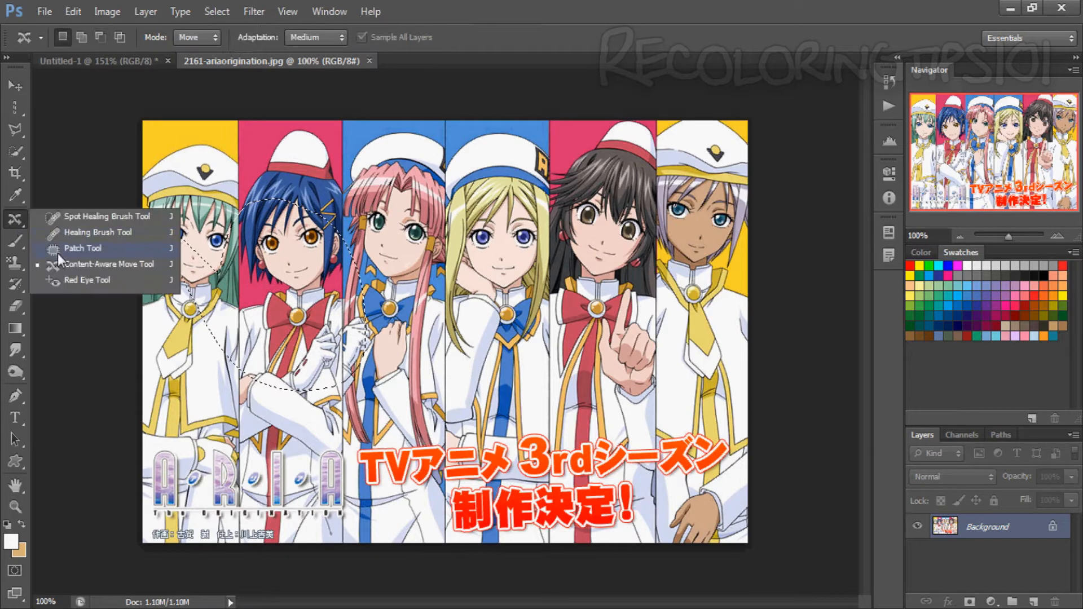
left_click(58, 265)
mouse_move(298, 309)
left_mouse_down()
mouse_move(501, 352)
mouse_move(497, 378)
left_mouse_up()
key("ctrl+d")
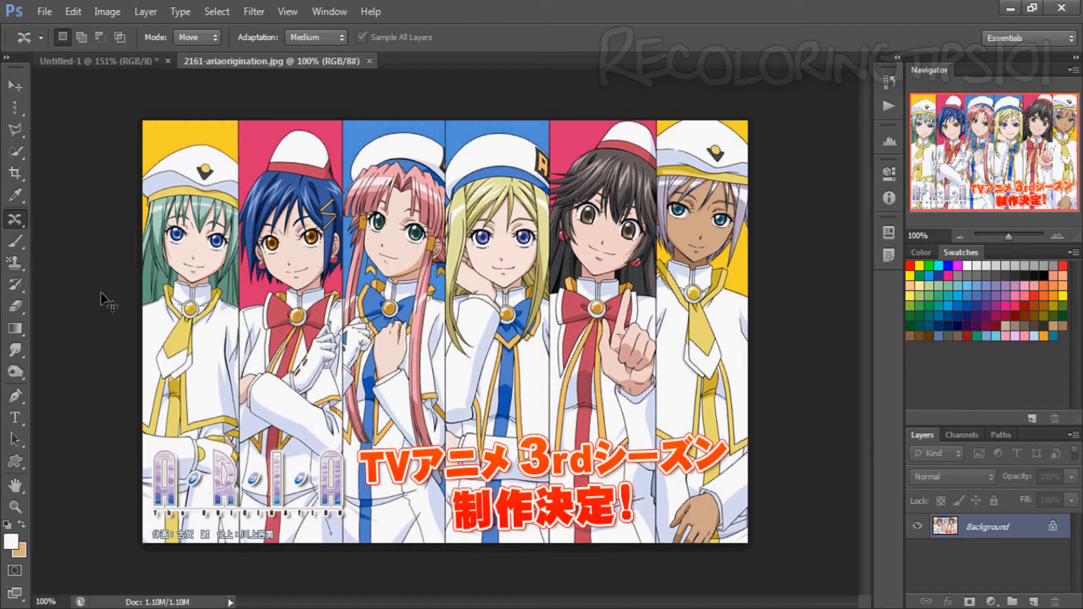
Apply the Red Eye tool near the bows of the blue-haired and black-haired characters, cancelling the last red-eye search.
right_click(16, 221)
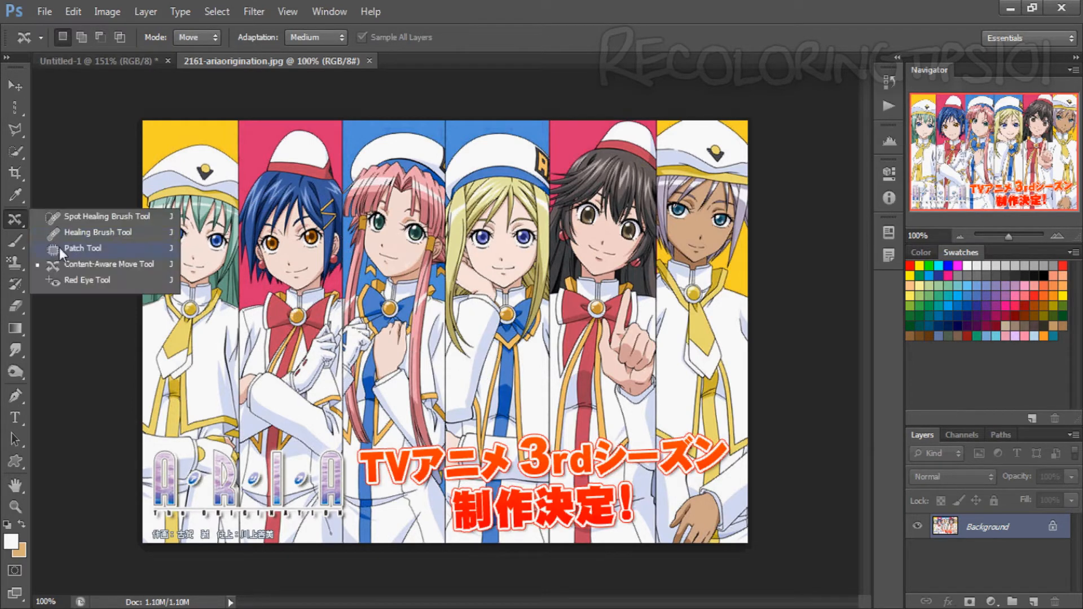
left_click(73, 279)
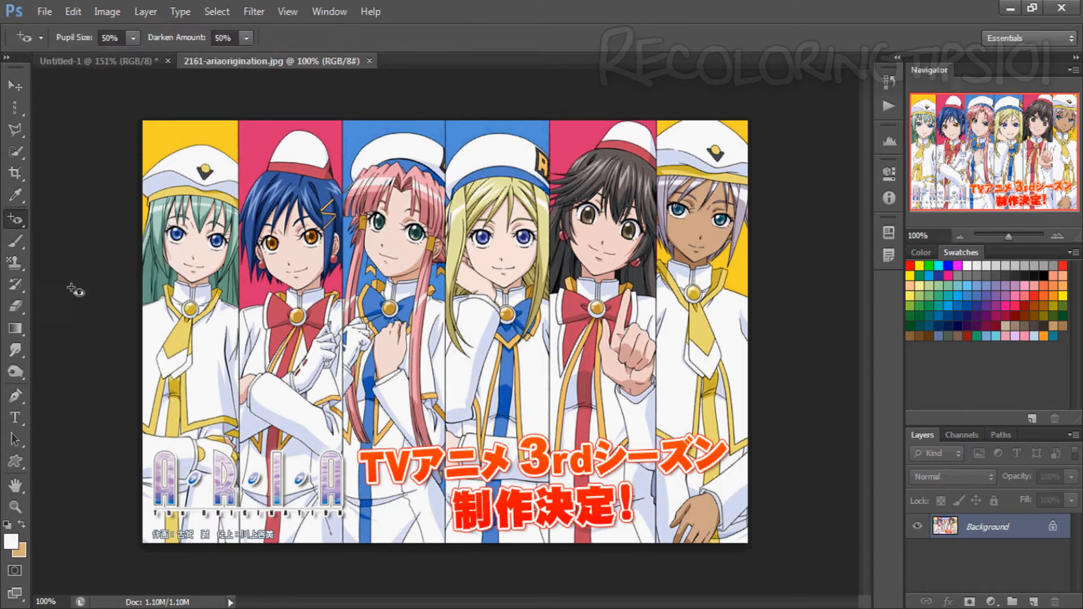
left_click(262, 306)
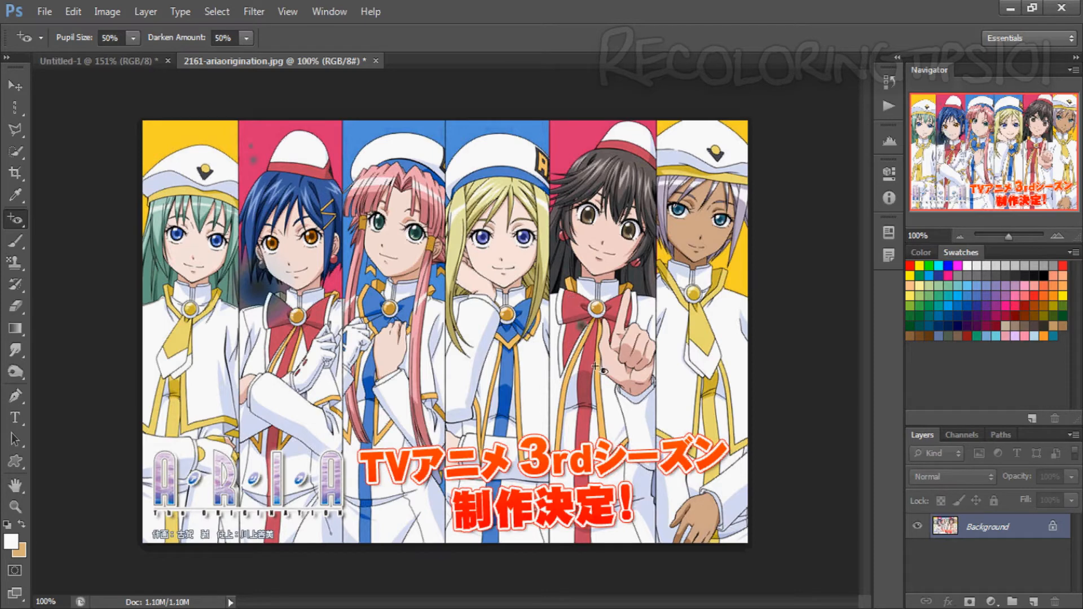
left_click(544, 297)
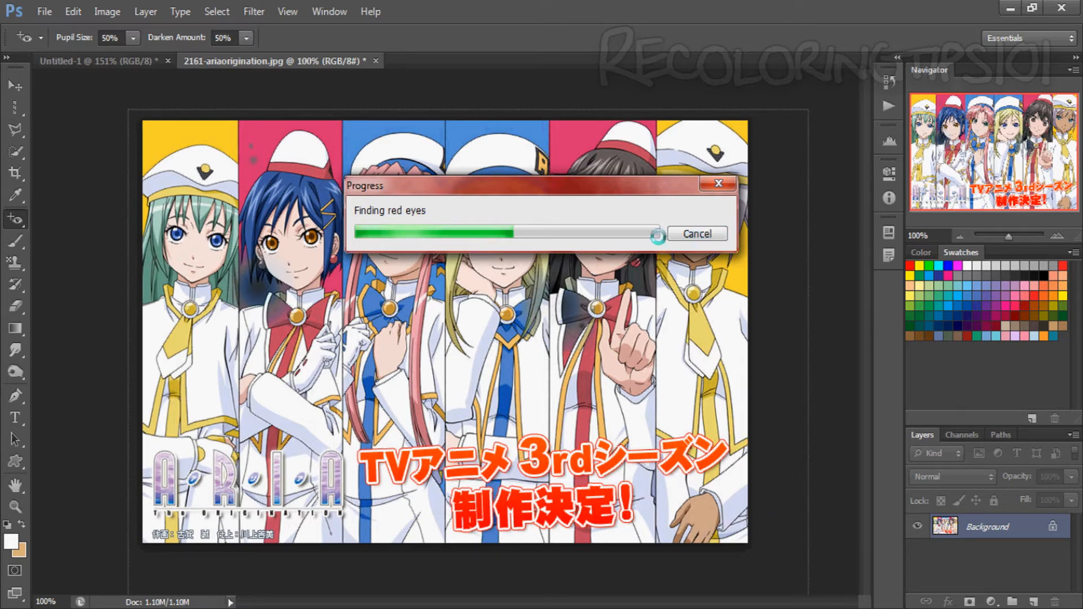
left_click(697, 233)
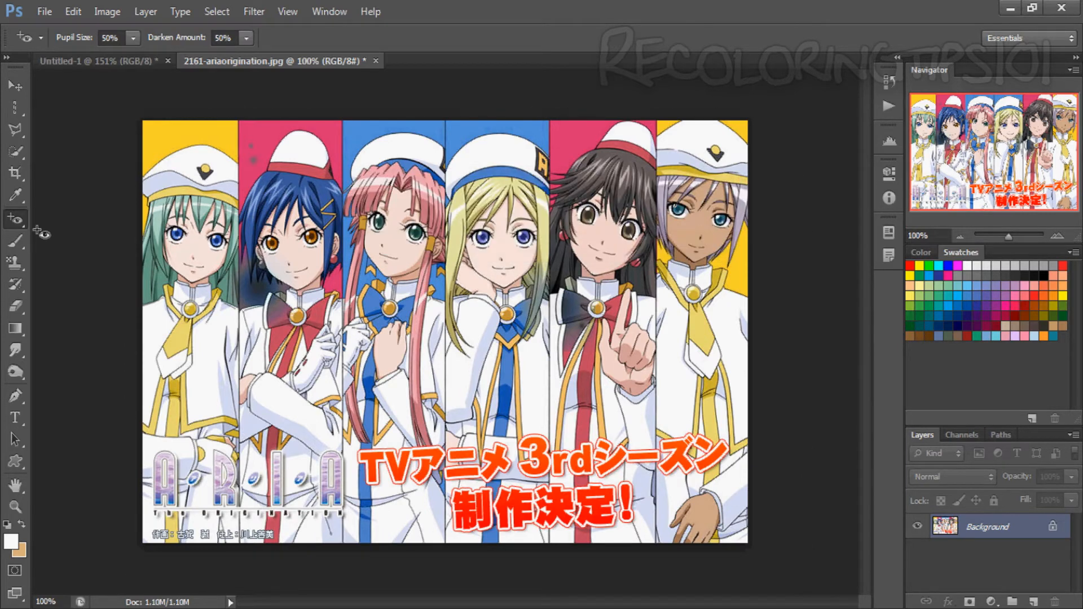
Return the healing tools to the Spot Healing Brush and activate the Brush tool.
right_click(15, 225)
left_click(58, 215)
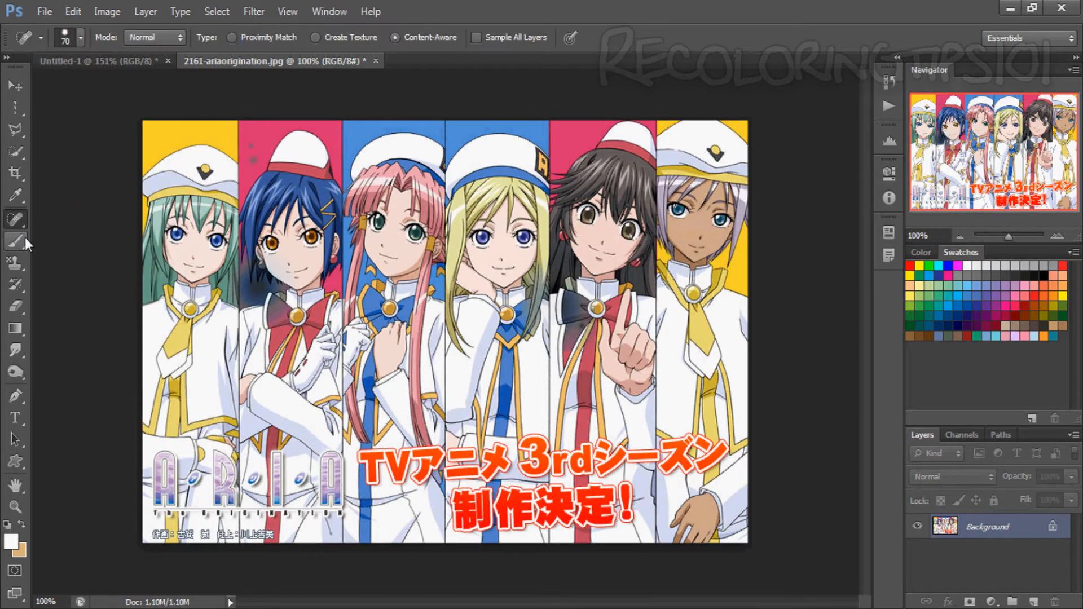
left_click(22, 239)
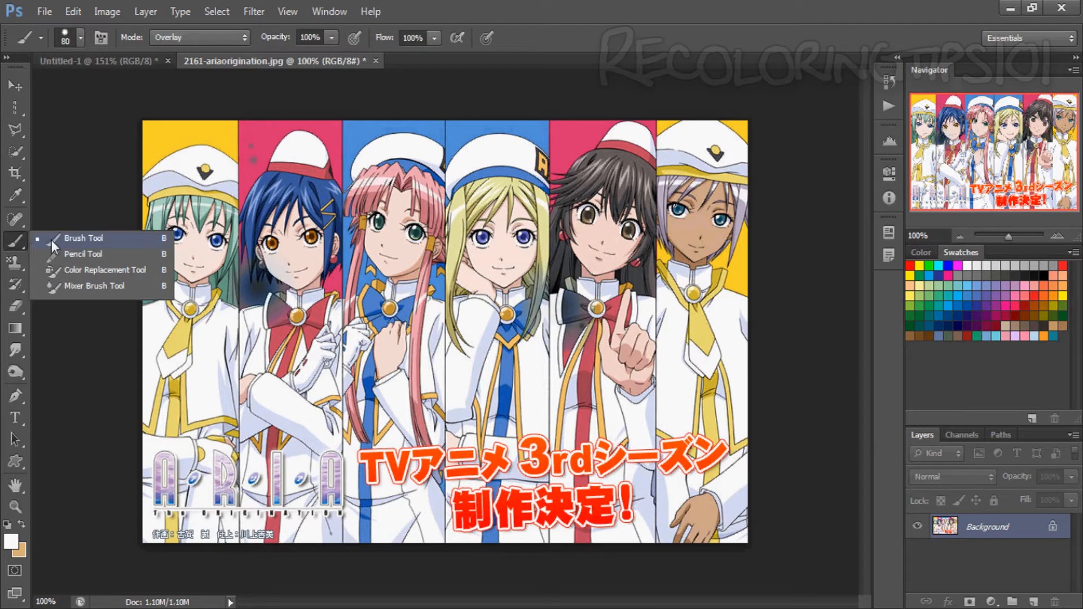
left_click(83, 242)
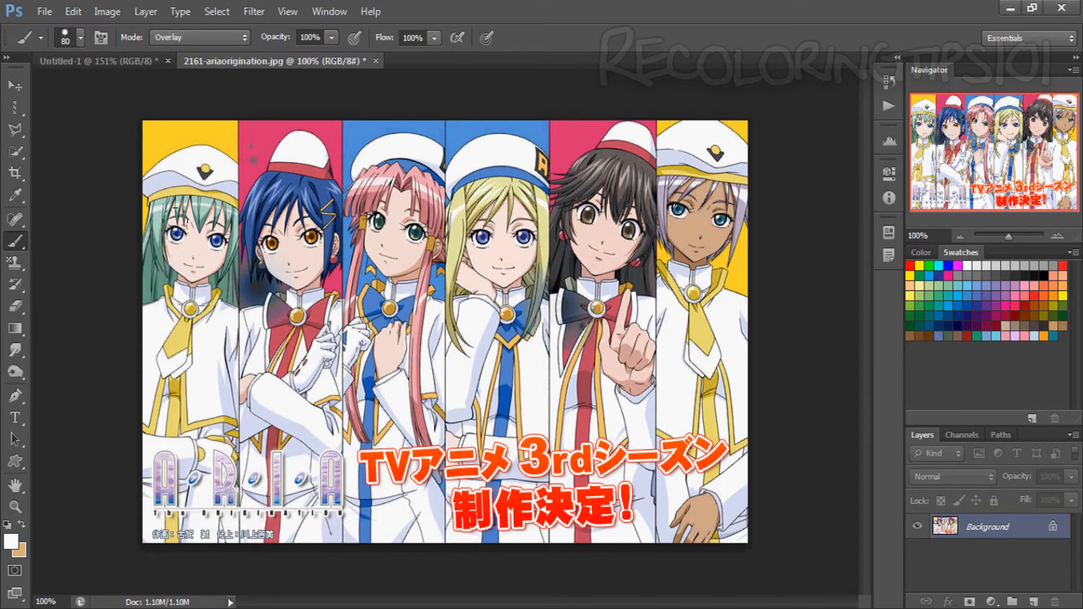
Reduce the brush to size 60, try a stroke across the green-haired and blue-haired characters, and undo it.
key("bracketleft")
key("bracketleft")
mouse_move(192, 243)
left_mouse_down()
mouse_move(220, 333)
mouse_move(238, 315)
mouse_move(341, 325)
mouse_move(349, 361)
left_mouse_up()
key("ctrl+z")
Select the Pencil tool, try two thin strokes around the blonde character's hat and hair, and undo both.
right_click(22, 242)
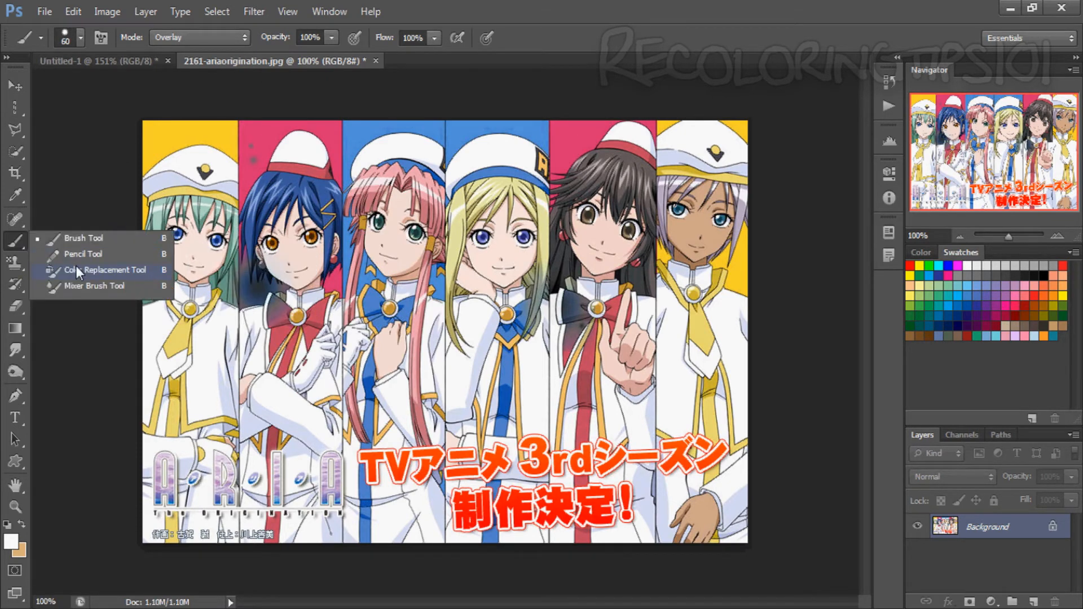
left_click(76, 257)
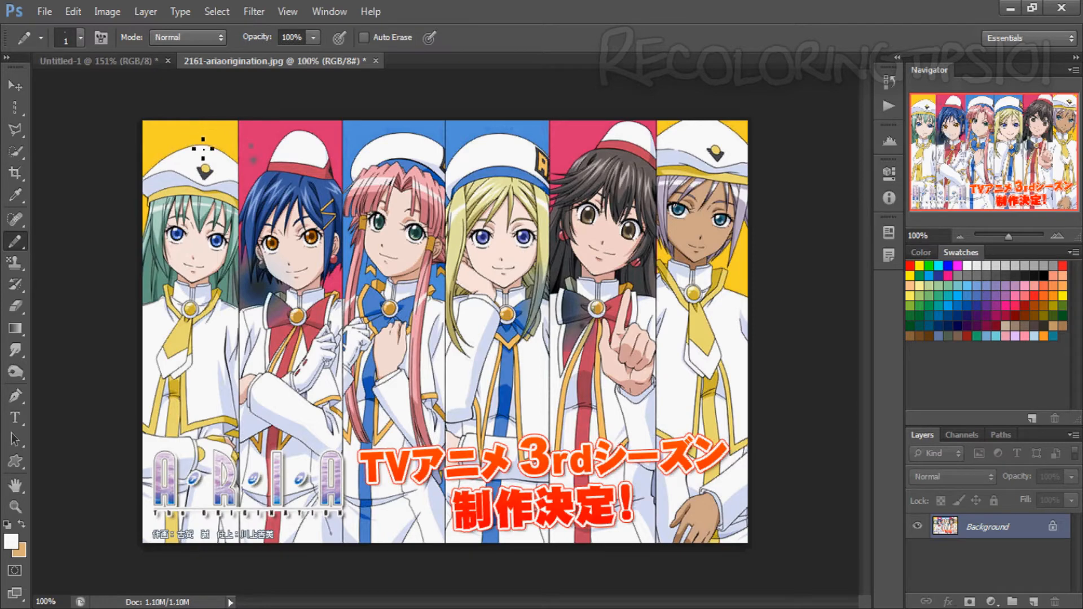
left_click_drag(459, 136, 508, 231)
left_click_drag(447, 205, 435, 265)
key("ctrl+alt+z")
key("ctrl+alt+z")
Draw a small white fish-like outline with the 1 px Pencil on the blue background above the blonde character's hat.
scroll(454, 197, "up", 5)
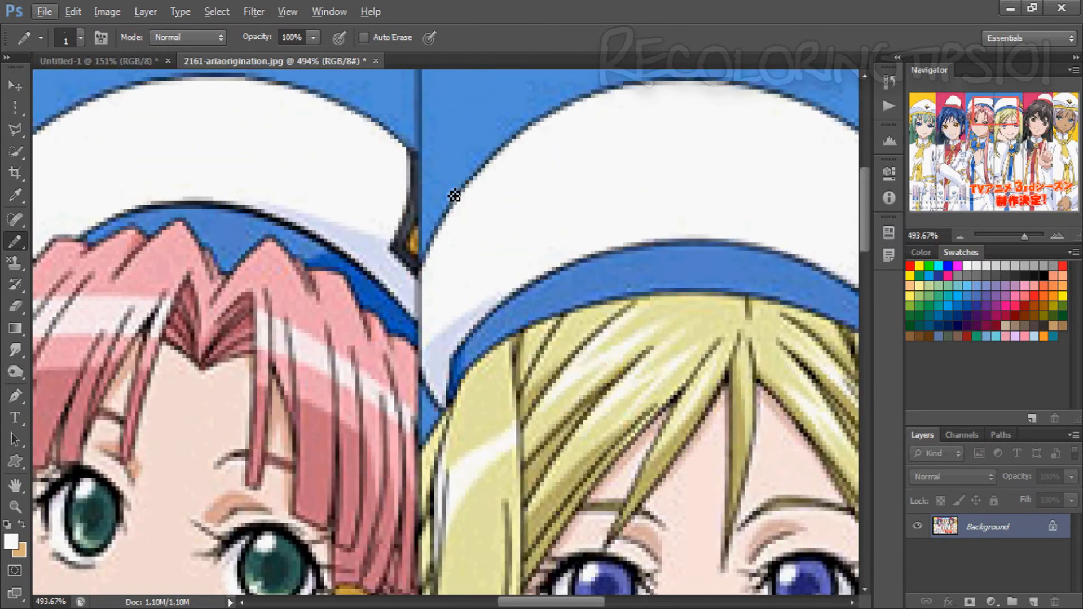
scroll(454, 248, "up", 2)
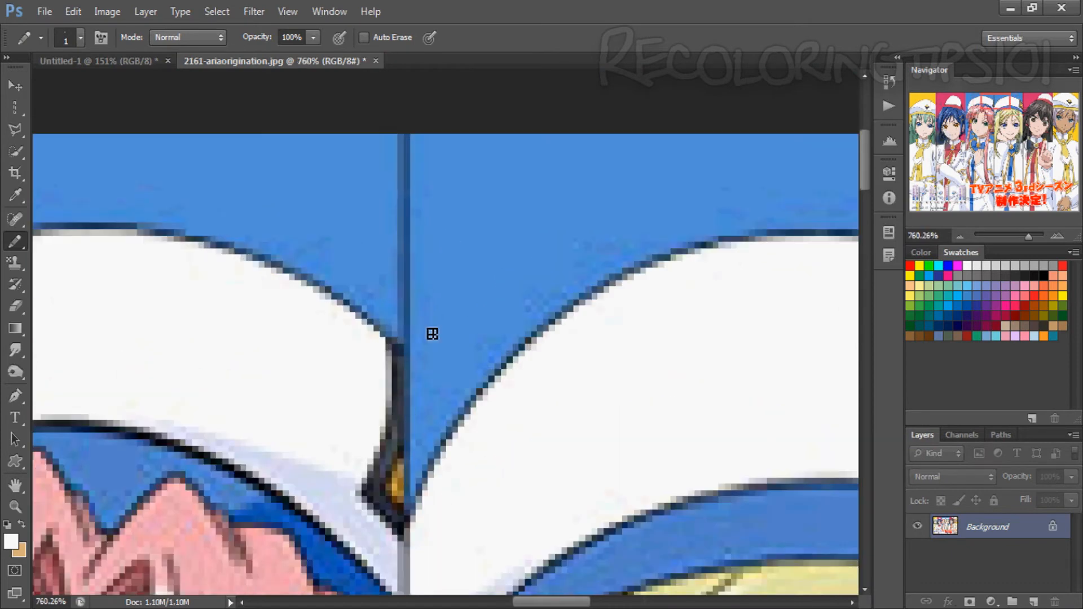
mouse_move(459, 264)
left_mouse_down()
mouse_move(620, 229)
mouse_move(464, 334)
mouse_move(470, 198)
mouse_move(489, 201)
mouse_move(461, 263)
mouse_move(470, 267)
mouse_move(435, 273)
left_mouse_up()
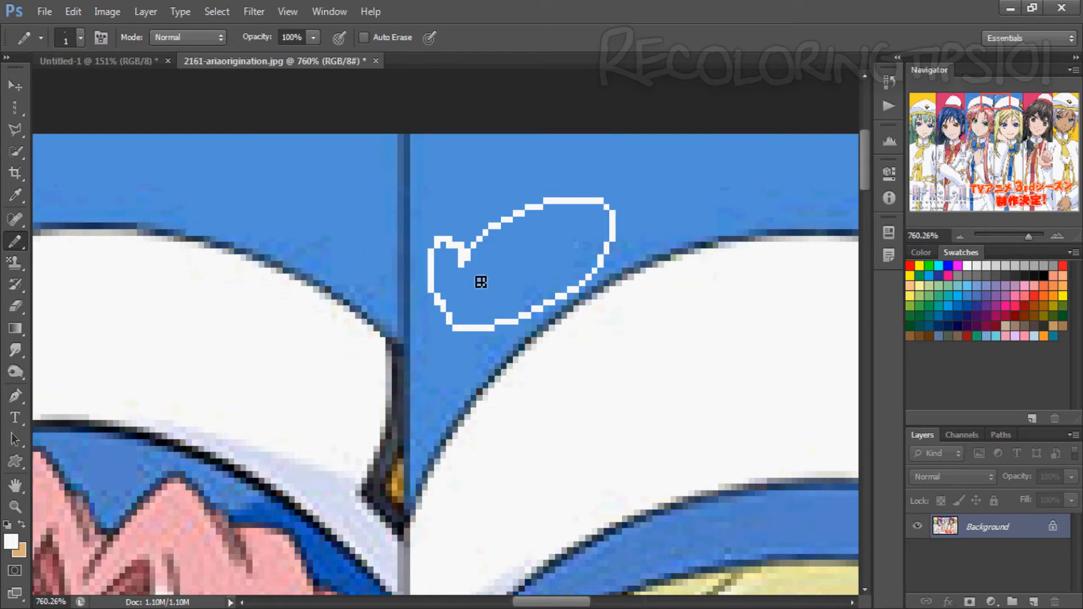
left_click_drag(582, 282, 559, 231)
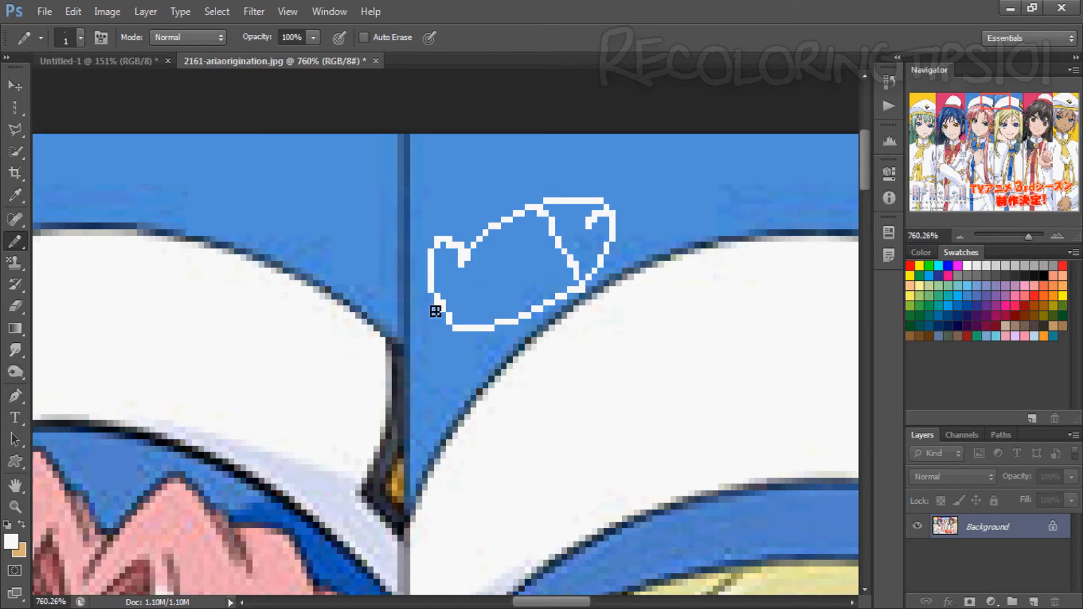
Switch to the Color Replacement tool and set its brush size to 40.
scroll(396, 305, "down", 3)
right_click(12, 241)
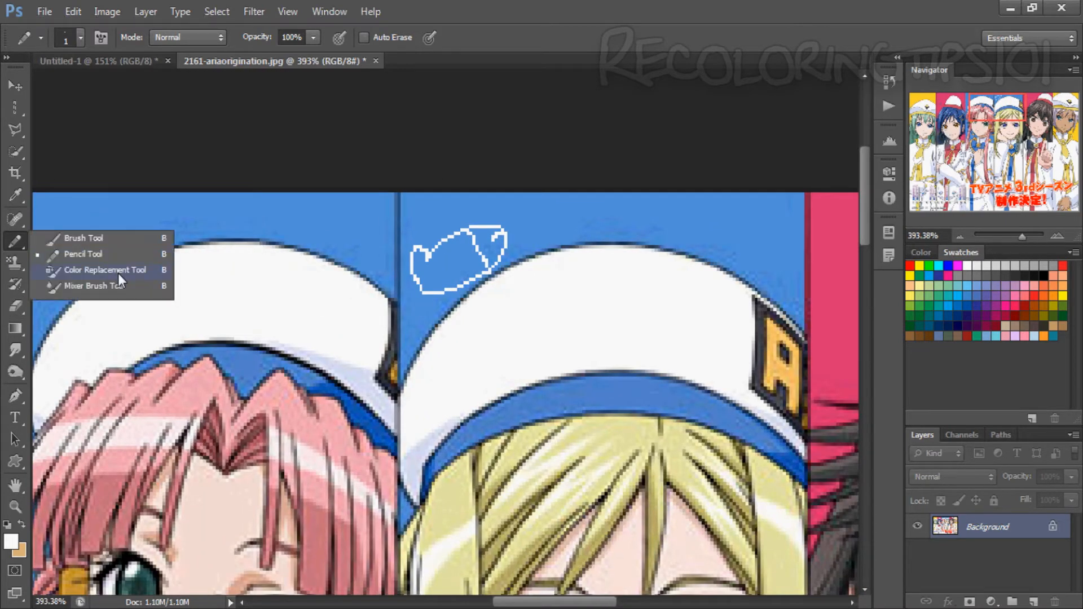
left_click(120, 271)
scroll(339, 194, "down", 5)
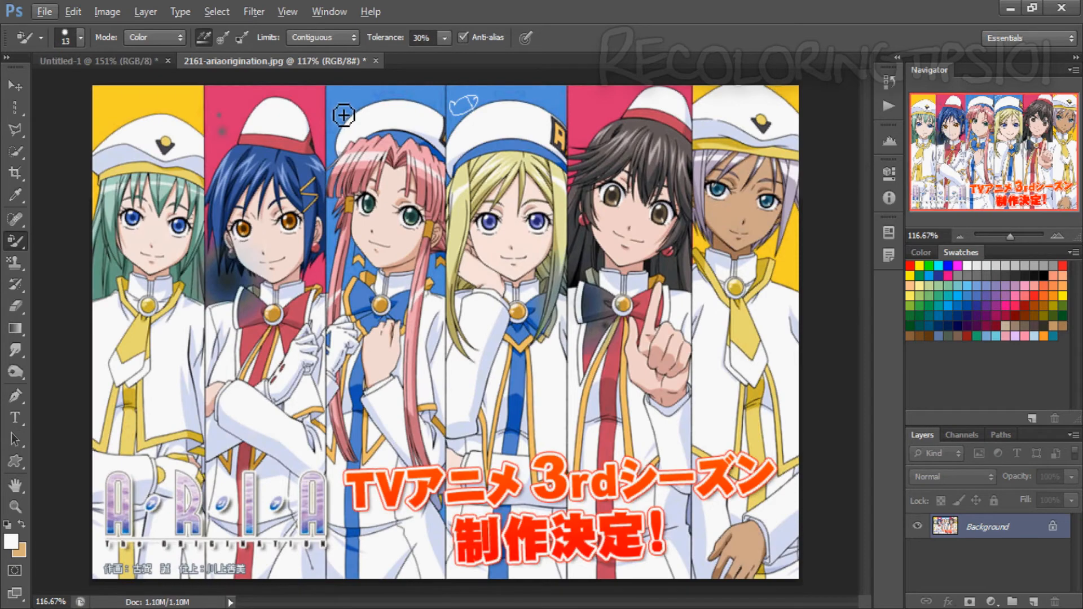
key("bracketright")
key("bracketright")
key("bracketright")
key("bracketleft")
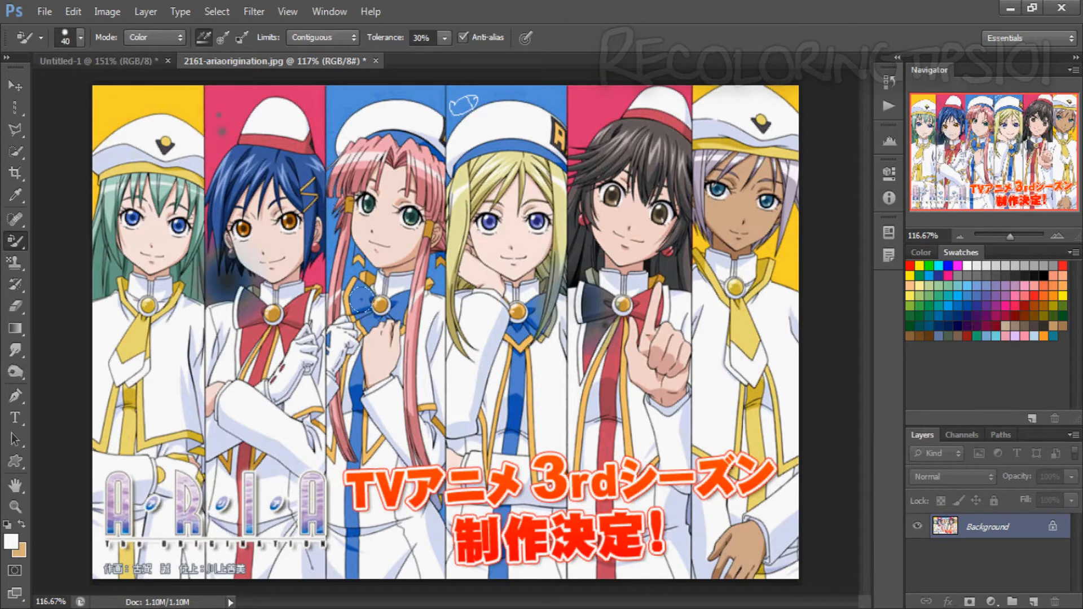
Recolor the pink-haired character's blue bow and tie gray with the Color Replacement tool.
mouse_move(364, 314)
left_mouse_down()
mouse_move(400, 289)
mouse_move(373, 311)
mouse_move(353, 386)
mouse_move(356, 372)
mouse_move(345, 524)
left_mouse_up()
scroll(382, 307, "up", 5)
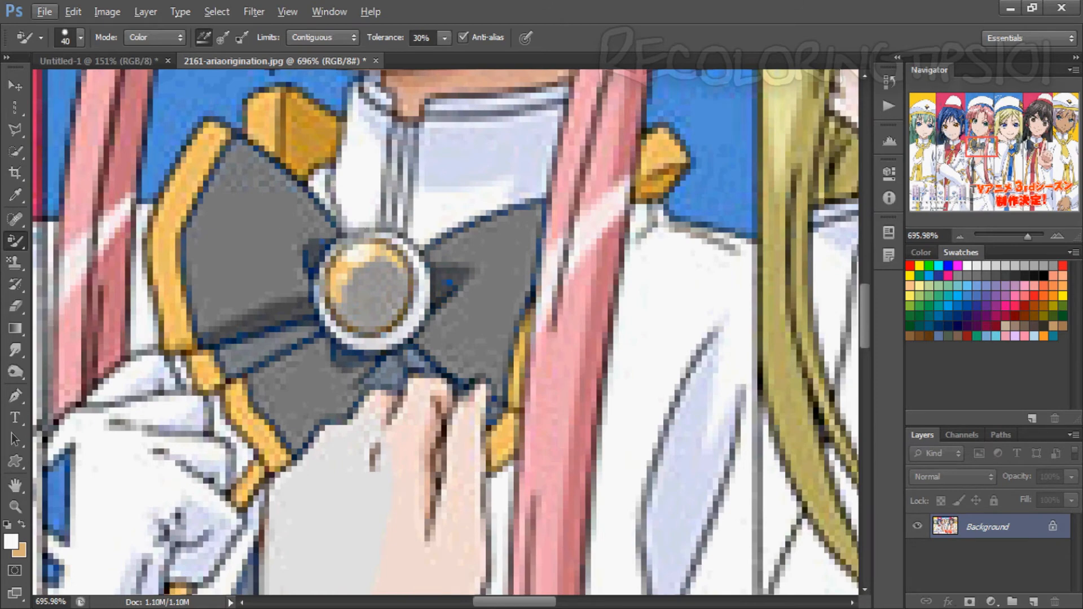
scroll(339, 278, "down", 5)
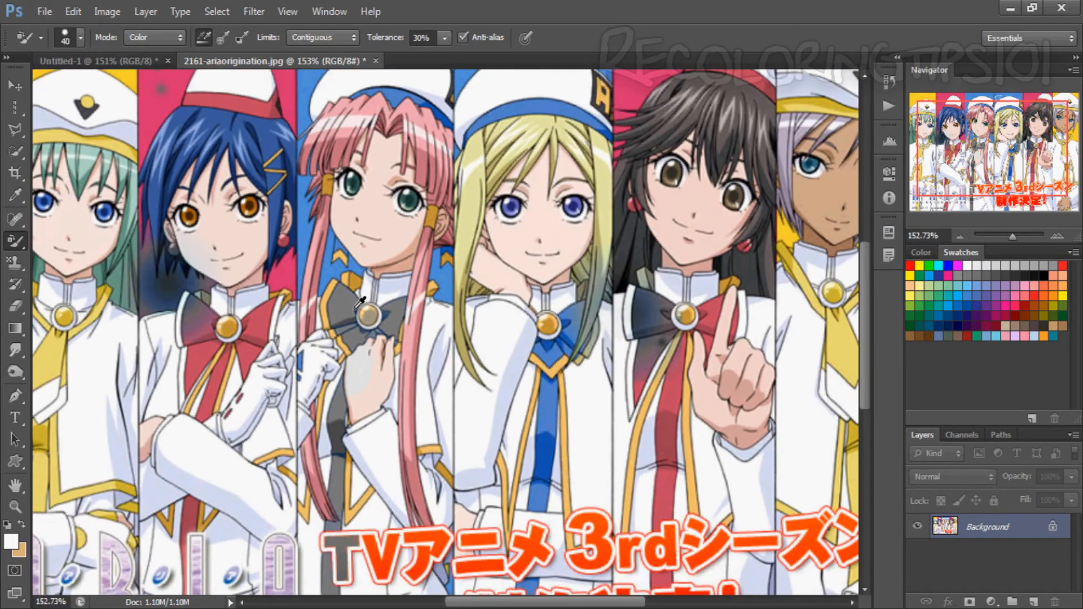
Try graying the backgrounds, hair and faces of the blue-haired and pink-haired characters with the Color Replacement tool, and undo it.
scroll(373, 197, "up", 2)
scroll(395, 242, "down", 4)
mouse_move(341, 128)
left_mouse_down()
mouse_move(346, 116)
mouse_move(337, 186)
left_mouse_up()
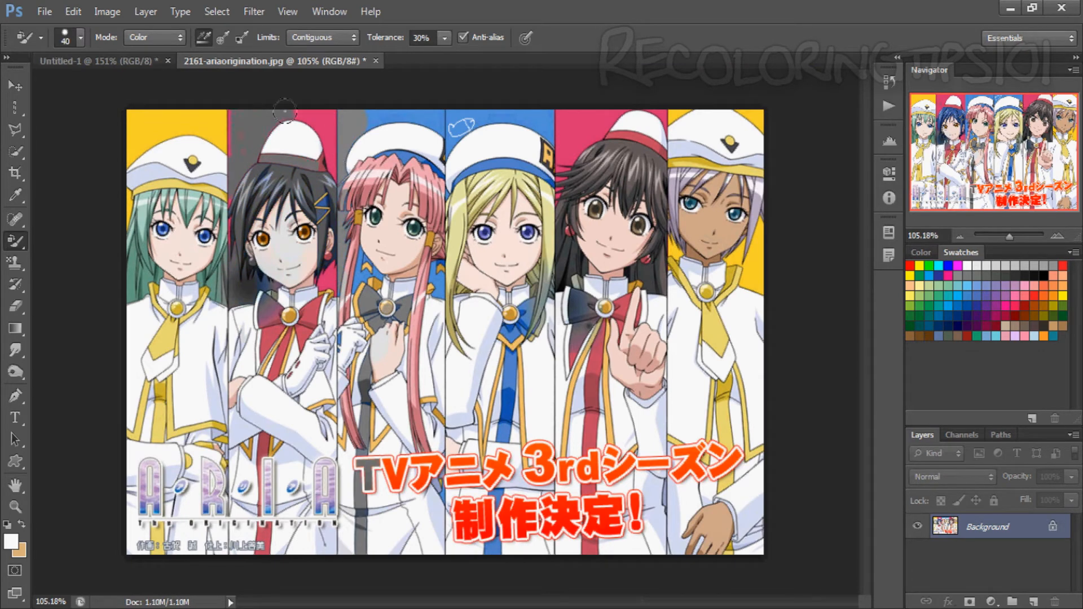
left_click_drag(285, 111, 330, 158)
key("F12")
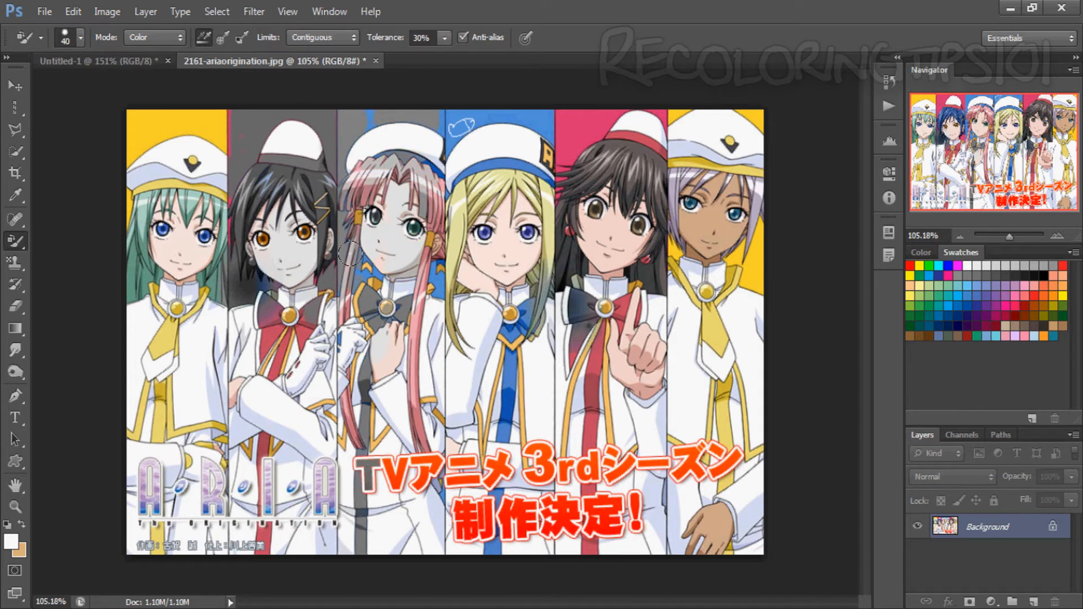
Switch to the Mixer Brush tool, set its size to 40 and smear the colors around the blue-haired and pink-haired characters' hats.
right_click(16, 241)
left_click(75, 289)
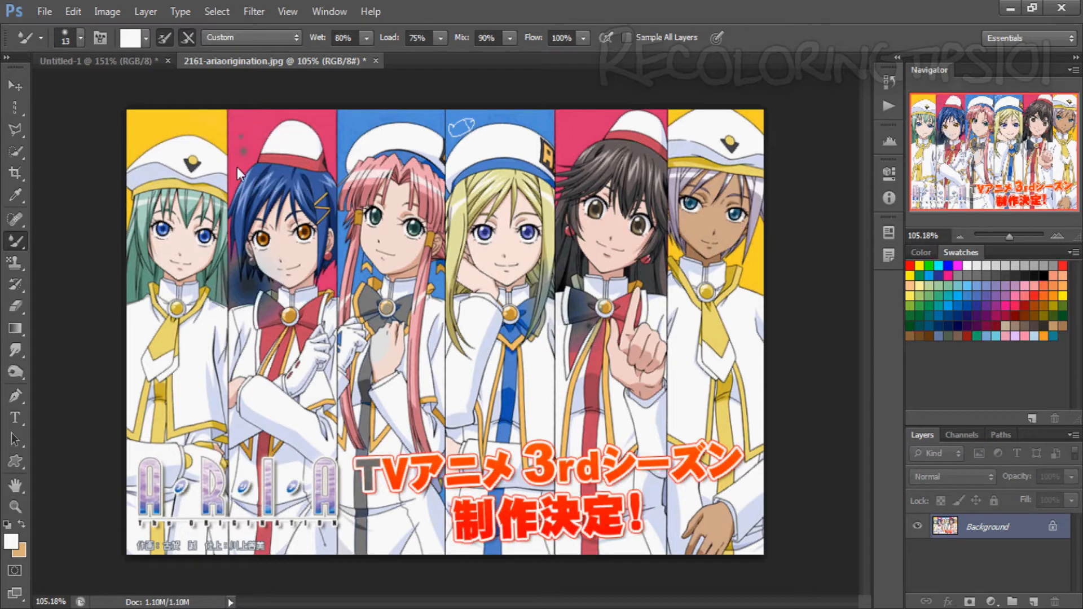
key("bracketright")
key("bracketright")
key("bracketright")
mouse_move(225, 129)
left_mouse_down()
mouse_move(416, 124)
mouse_move(399, 130)
mouse_move(447, 296)
left_mouse_up()
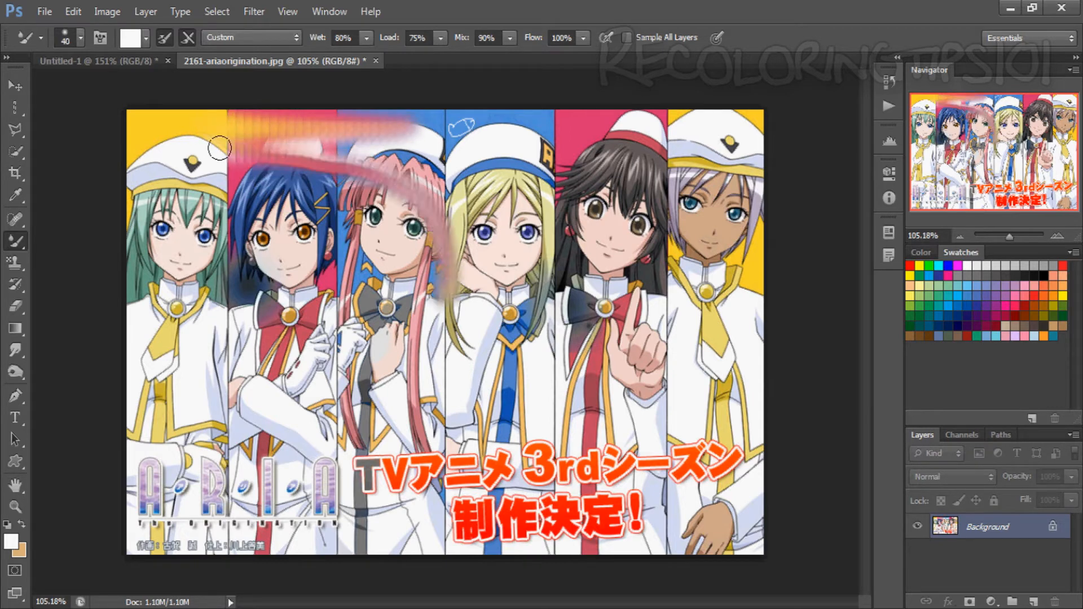
Enlarge the Mixer Brush, try smearing across the blue-haired character's head, and undo it.
key("bracketright")
key("bracketright")
key("bracketright")
key("bracketright")
key("bracketright")
key("bracketright")
key("bracketright")
key("bracketright")
key("bracketright")
key("bracketright")
mouse_move(226, 169)
left_mouse_down()
mouse_move(395, 147)
mouse_move(237, 418)
mouse_move(364, 310)
left_mouse_up()
key("F12")
Try cloning the green-haired character's face onto the blue-haired character with the Clone Stamp tool, and undo it.
right_click(15, 239)
left_click(76, 244)
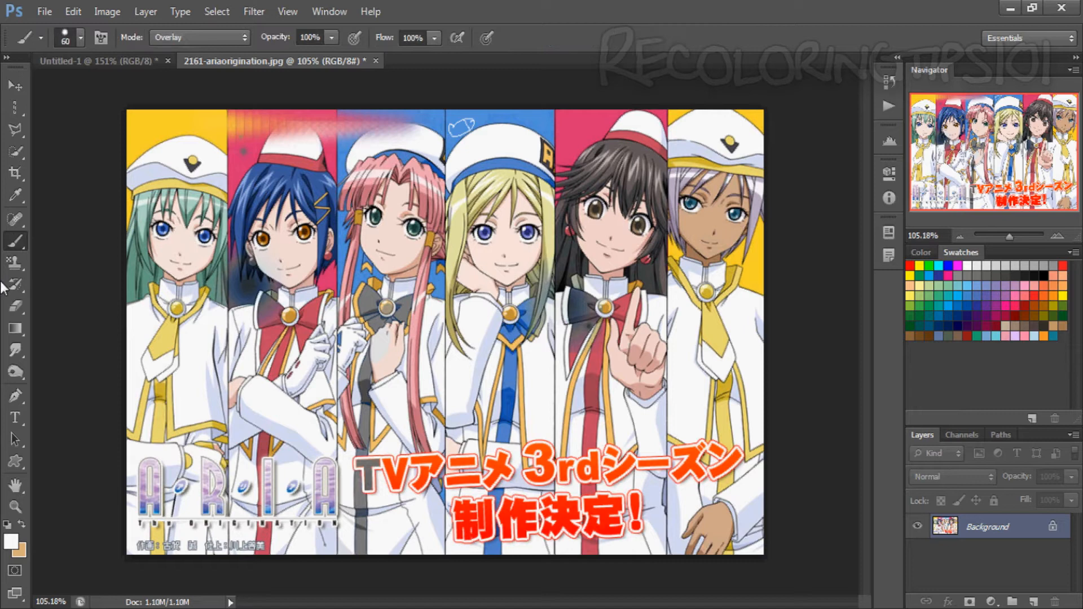
left_click(15, 262)
right_click(23, 263)
left_click(53, 263)
left_click(178, 228, "alt")
mouse_move(246, 186)
left_mouse_down()
mouse_move(260, 168)
mouse_move(250, 149)
mouse_move(280, 194)
left_mouse_up()
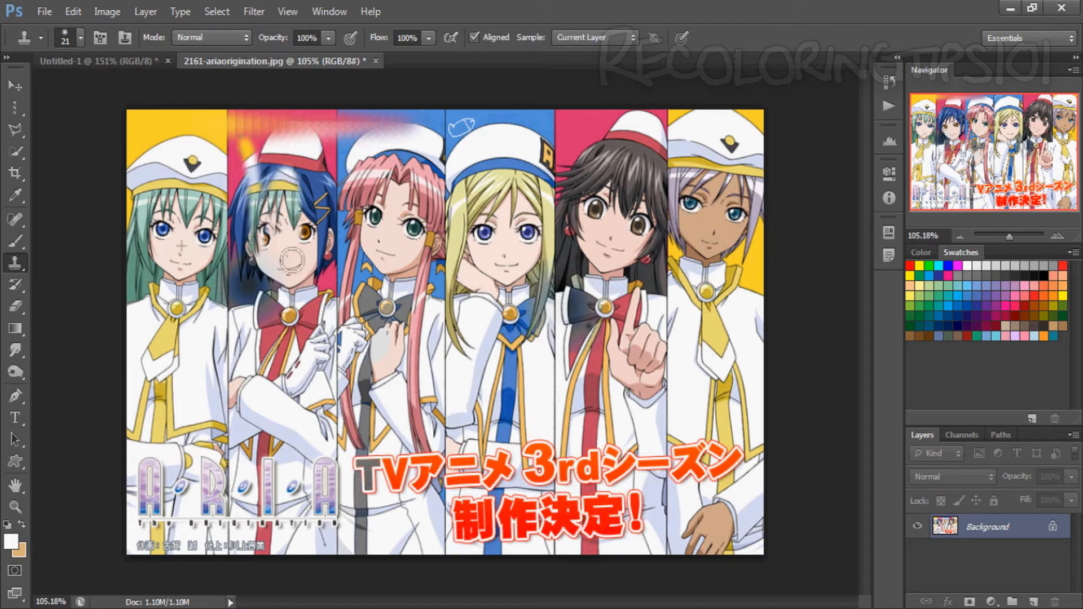
key("F12")
left_click(15, 219)
right_click(17, 218)
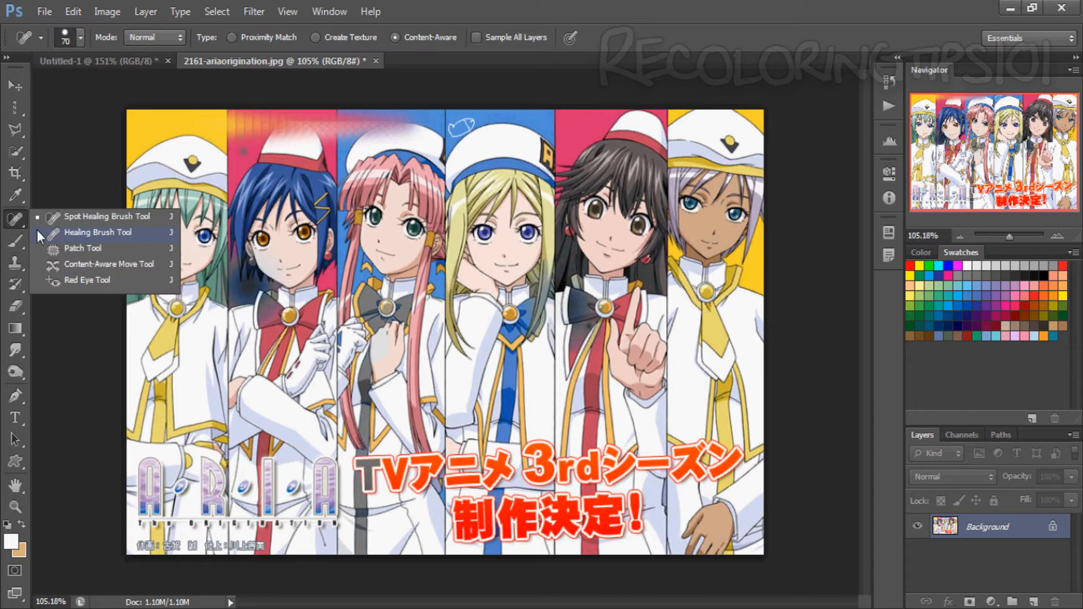
left_click(12, 235)
left_click(16, 284)
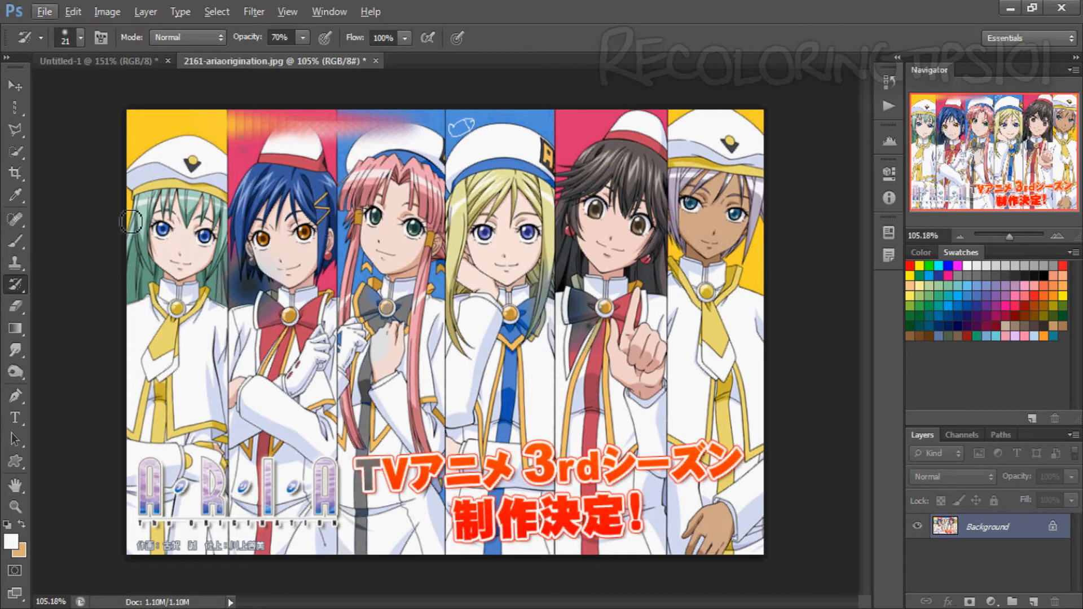
right_click(15, 285)
left_click(62, 285)
Try cloning the yellow background above the green-haired character to the area around the blue-haired character's hat, and undo it.
left_click(16, 241)
left_click(16, 263)
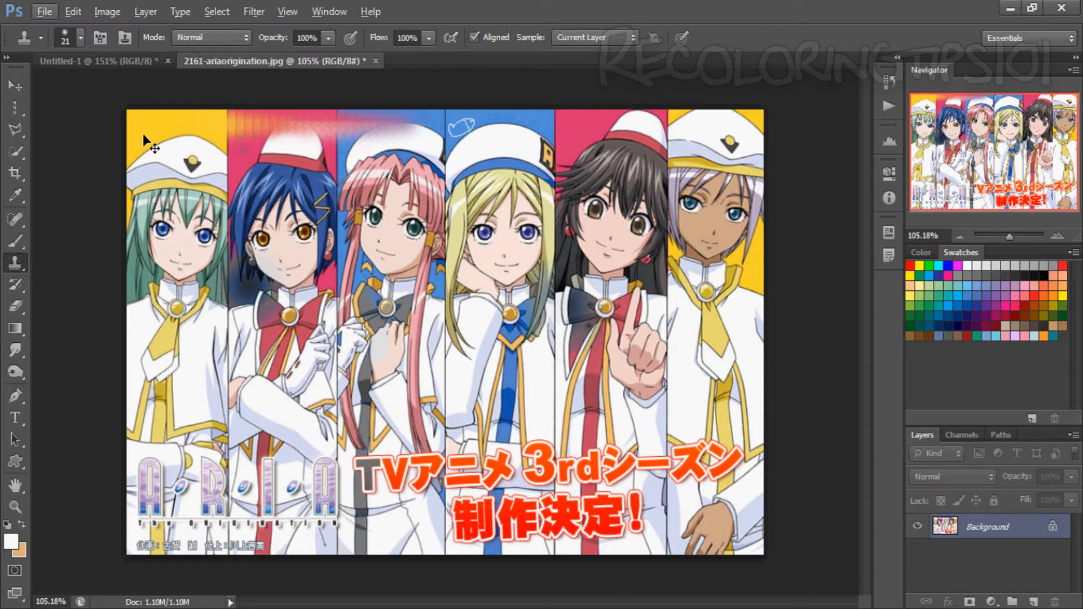
left_click(143, 123, "alt")
mouse_move(257, 127)
left_mouse_down()
mouse_move(260, 190)
mouse_move(248, 203)
mouse_move(262, 242)
mouse_move(280, 72)
mouse_move(310, 316)
mouse_move(301, 97)
left_mouse_up()
key("F12")
Switch to the Pattern Stamp tool and desaturate the whole image.
right_click(21, 264)
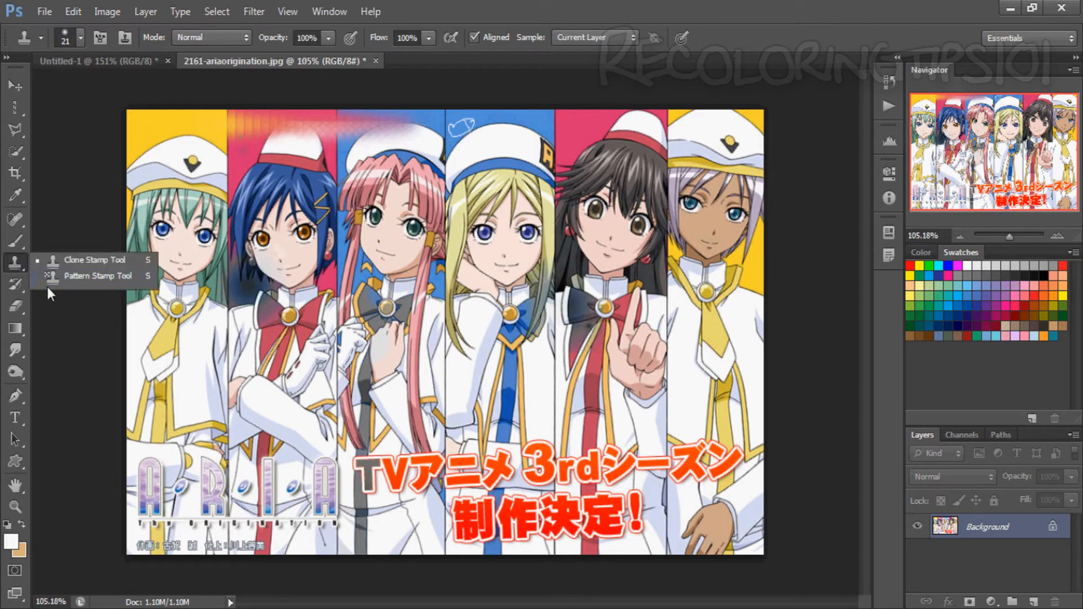
left_click(50, 280)
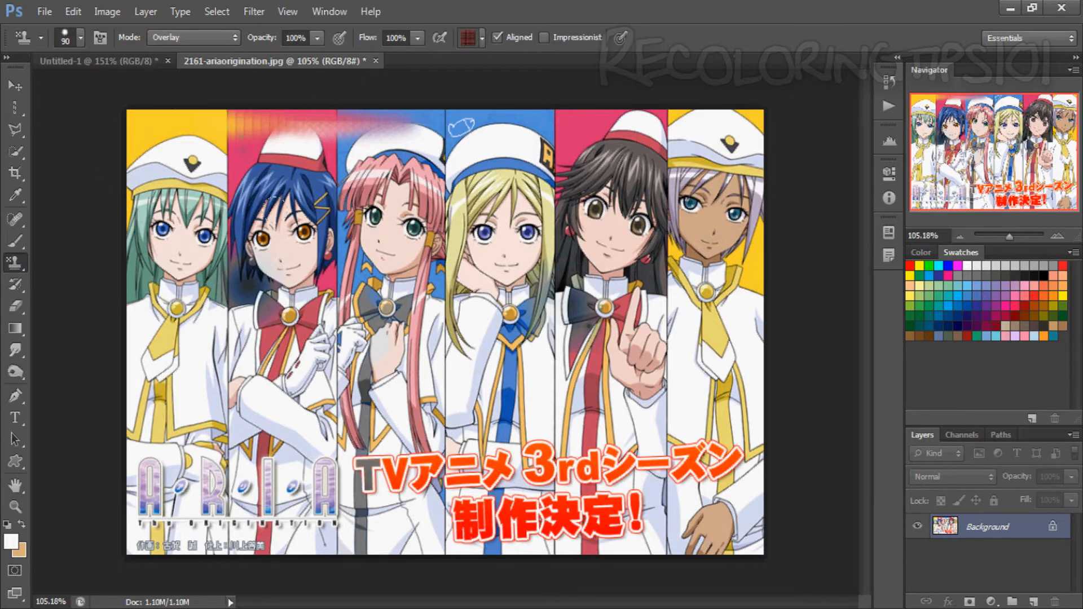
key("shift+ctrl+u")
Try stamping the red plaid pattern in Overlay mode over the second character's hair and face, and undo it.
mouse_move(271, 164)
left_mouse_down()
mouse_move(332, 226)
mouse_move(248, 204)
mouse_move(429, 135)
mouse_move(170, 225)
mouse_move(271, 135)
left_mouse_up()
key("F12")
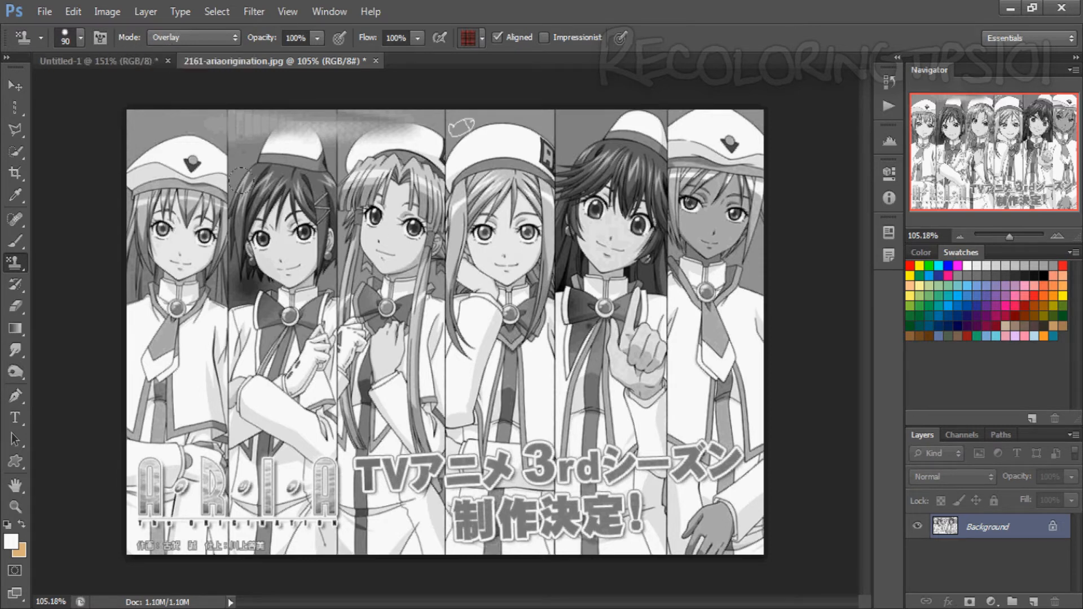
mouse_move(250, 148)
left_mouse_down()
mouse_move(316, 226)
mouse_move(242, 270)
mouse_move(296, 299)
left_mouse_up()
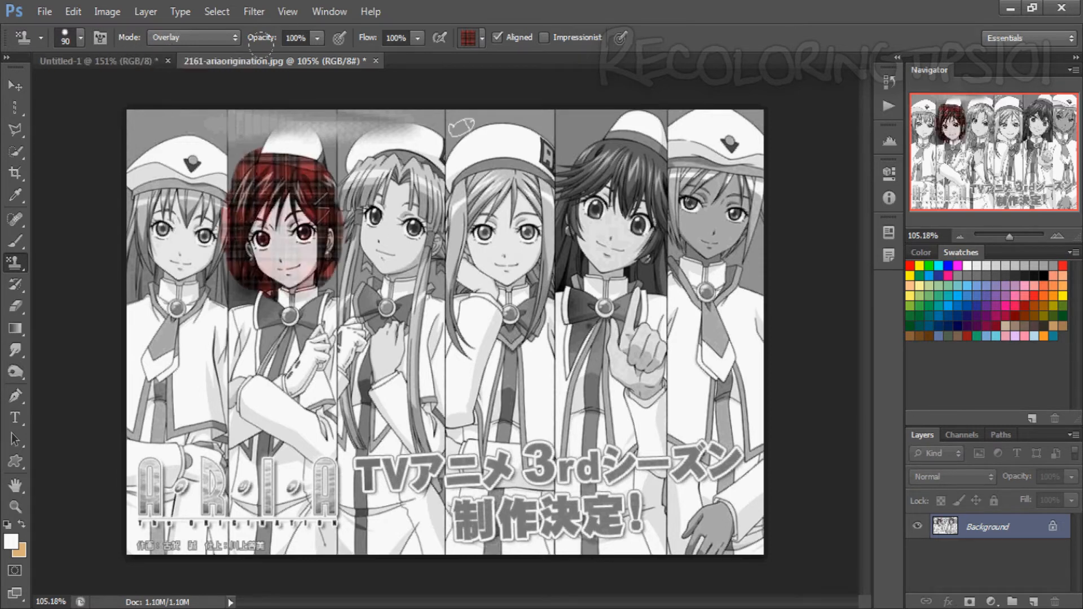
key("ctrl+z")
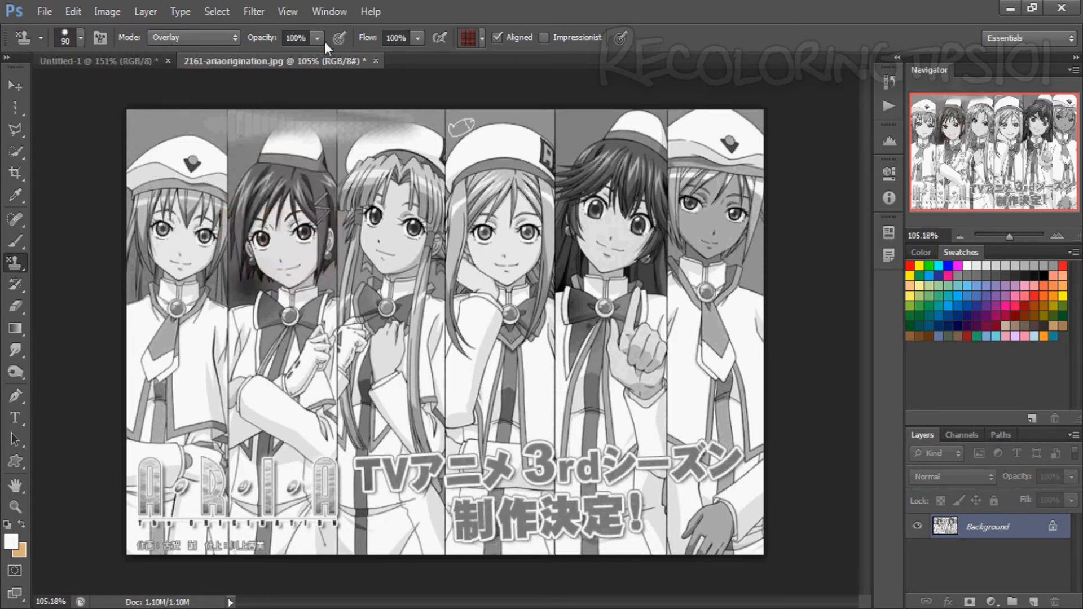
Browse the pattern presets and library options, and pick the dark blue striped pattern for the Pattern Stamp.
left_click(482, 38)
mouse_move(540, 91)
left_mouse_down()
mouse_move(537, 152)
mouse_move(530, 74)
left_mouse_up()
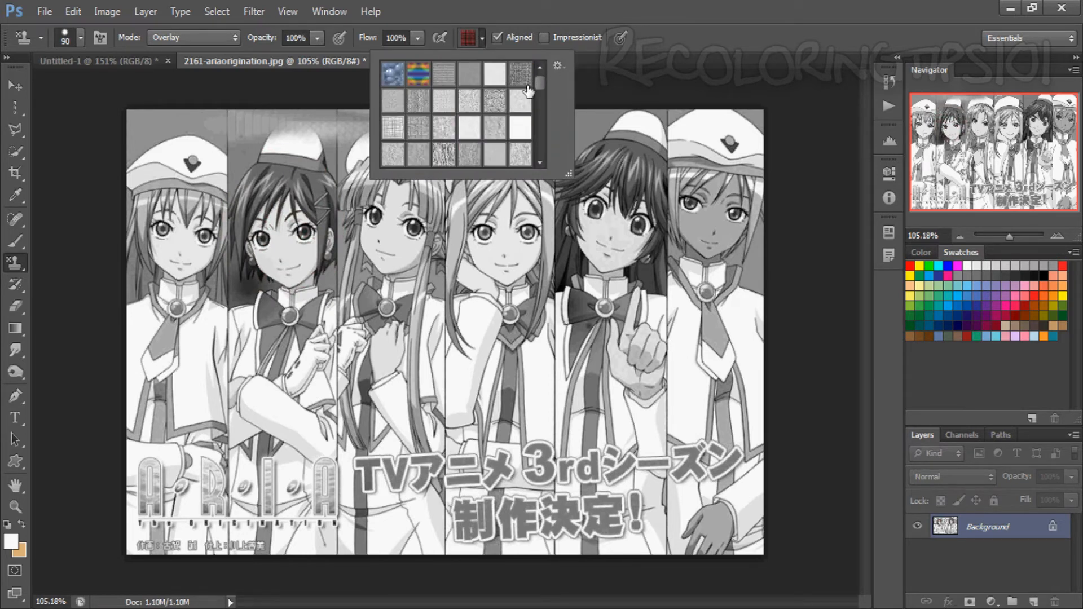
left_click(558, 66)
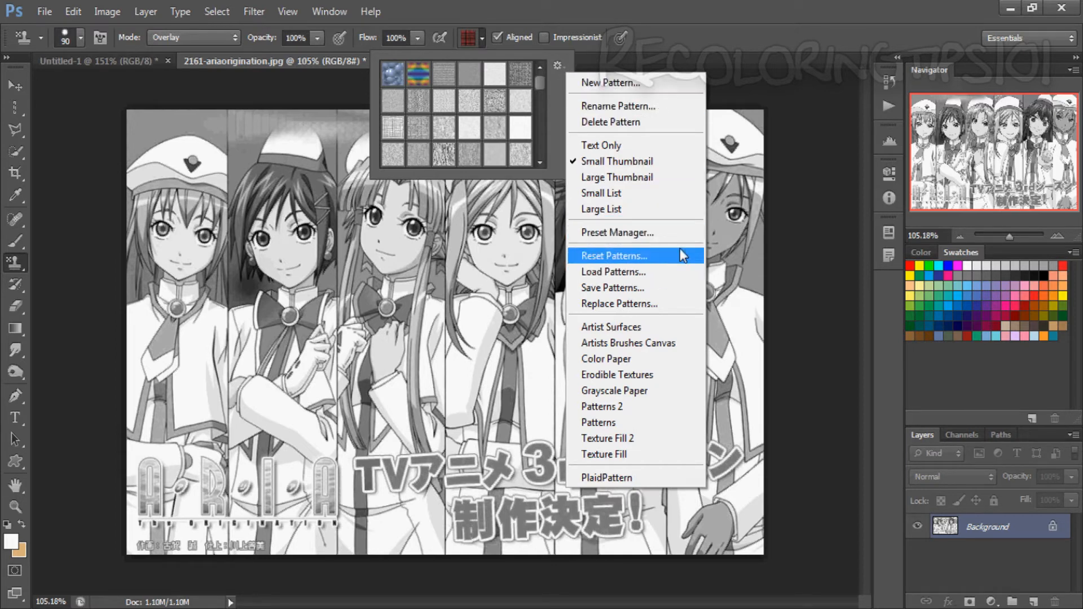
left_click(595, 272)
left_click_drag(538, 86, 530, 164)
left_click(513, 135)
Try stamping the dark blue striped pattern over the second character's hair and torso, and undo it.
mouse_move(330, 225)
left_mouse_down()
mouse_move(290, 239)
mouse_move(282, 184)
mouse_move(226, 224)
mouse_move(368, 242)
mouse_move(242, 364)
mouse_move(223, 293)
mouse_move(295, 357)
left_mouse_up()
key("ctrl+z")
key("ctrl+z")
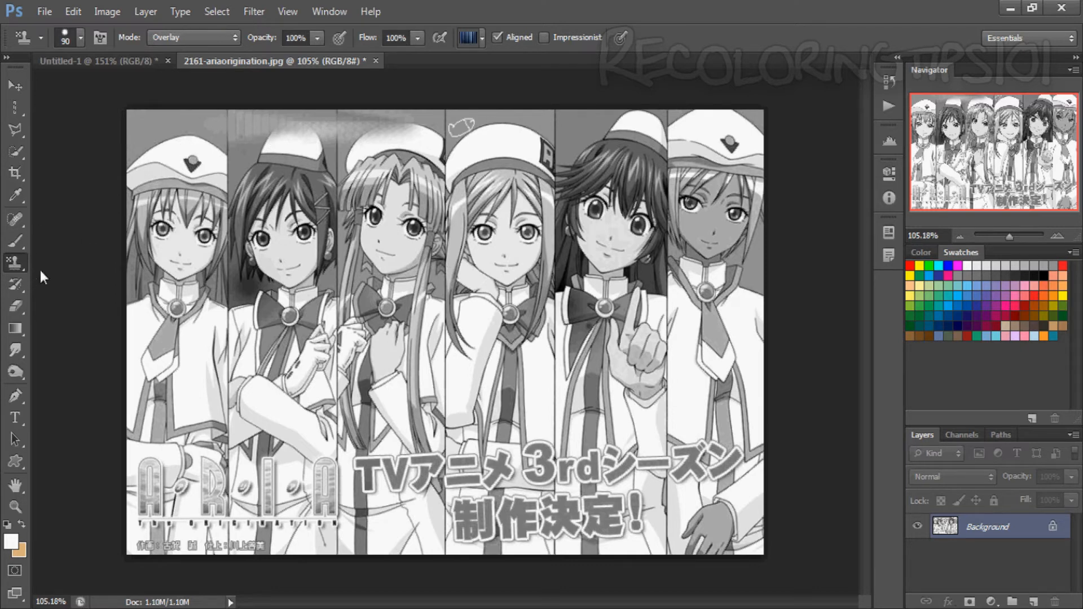
right_click(15, 263)
left_click(62, 260)
right_click(15, 262)
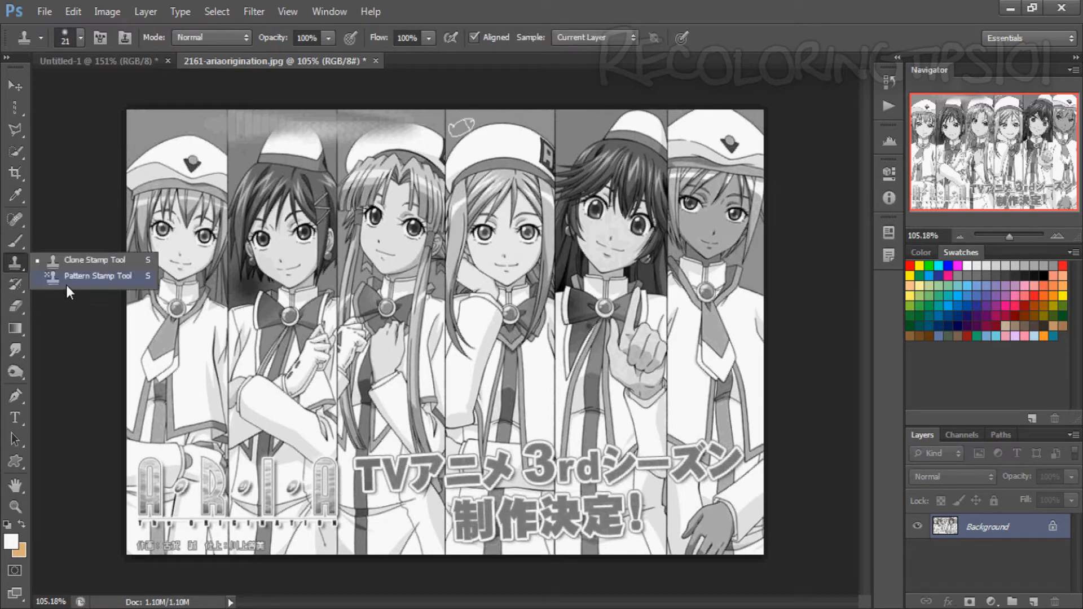
left_click(66, 277)
Switch to the History Brush tool and paint a short stroke over the first character's hair and hat brim.
left_click(15, 284)
left_click(50, 288)
mouse_move(164, 187)
left_mouse_down()
mouse_move(186, 203)
mouse_move(181, 242)
mouse_move(189, 162)
left_mouse_up()
Enlarge the History Brush to 500, try restoring color with one dab on the second character's face, and undo it.
key("bracketright")
key("bracketright")
key("bracketright")
key("bracketright")
key("bracketright")
key("bracketright")
key("bracketright")
key("bracketright")
key("bracketright")
key("bracketright")
key("bracketright")
key("bracketright")
key("bracketright")
key("bracketright")
key("bracketright")
key("bracketright")
left_click(290, 263)
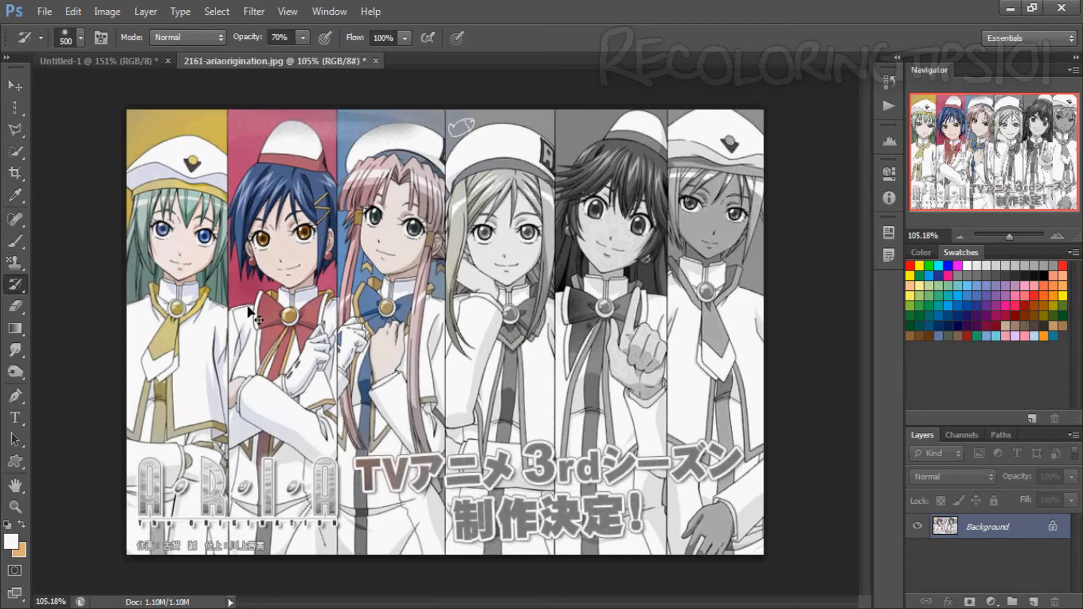
key("ctrl+z")
Reduce the History Brush to 125 and restore the original colors across all six characters and the title at 70% opacity.
key("bracketleft")
key("bracketleft")
key("bracketleft")
key("bracketleft")
key("bracketleft")
key("bracketleft")
mouse_move(158, 141)
left_mouse_down()
mouse_move(734, 147)
mouse_move(469, 237)
left_mouse_up()
mouse_move(750, 265)
left_mouse_down()
mouse_move(248, 285)
mouse_move(508, 373)
mouse_move(186, 418)
mouse_move(358, 513)
mouse_move(251, 420)
left_mouse_up()
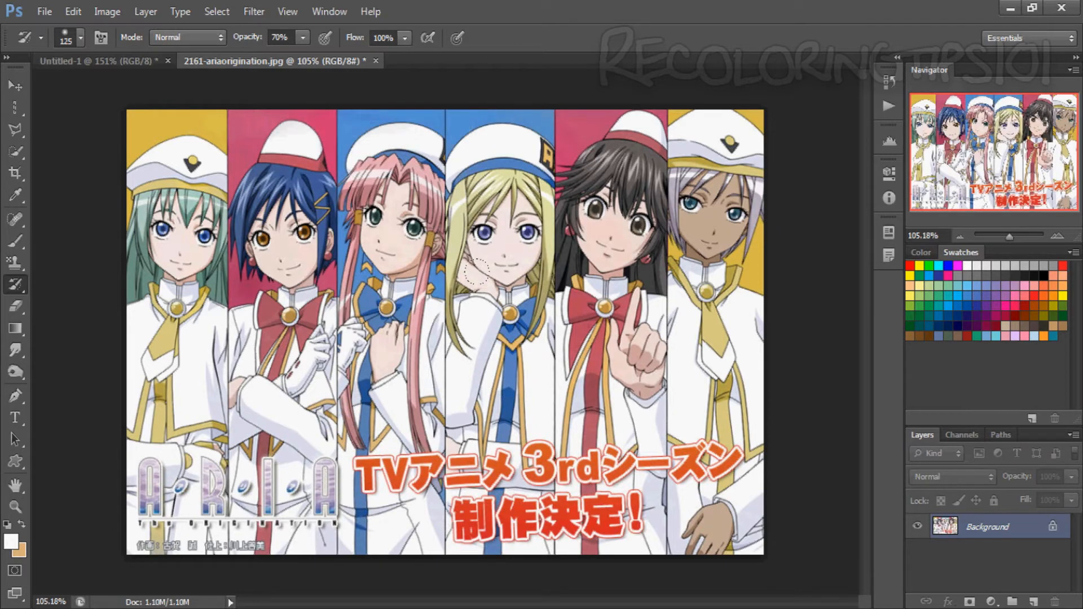
Set the History Brush opacity to 100% and select the Eraser tool.
left_click(303, 37)
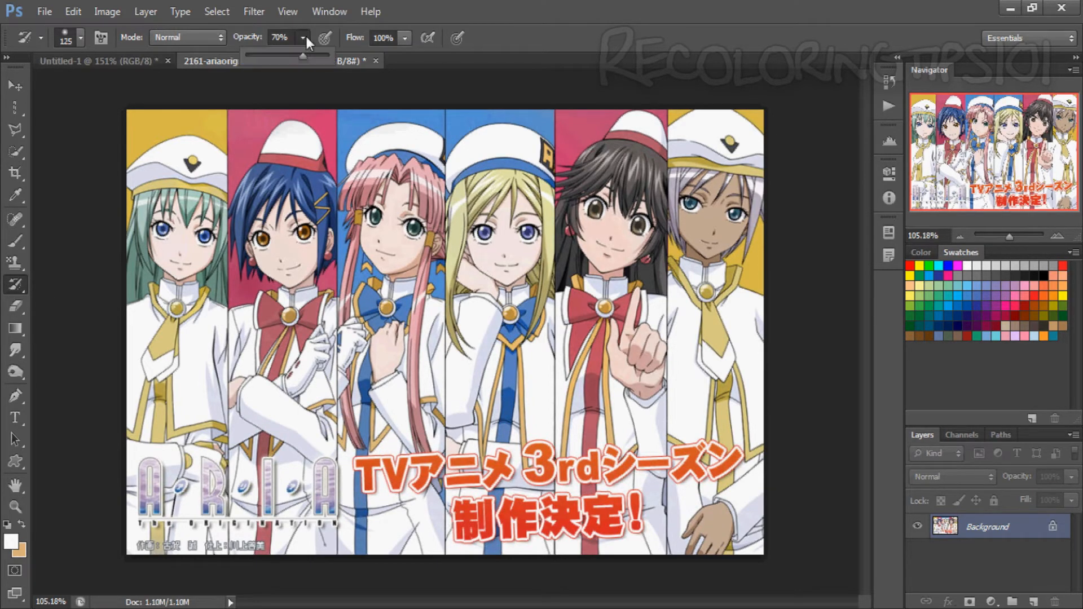
left_click(378, 56)
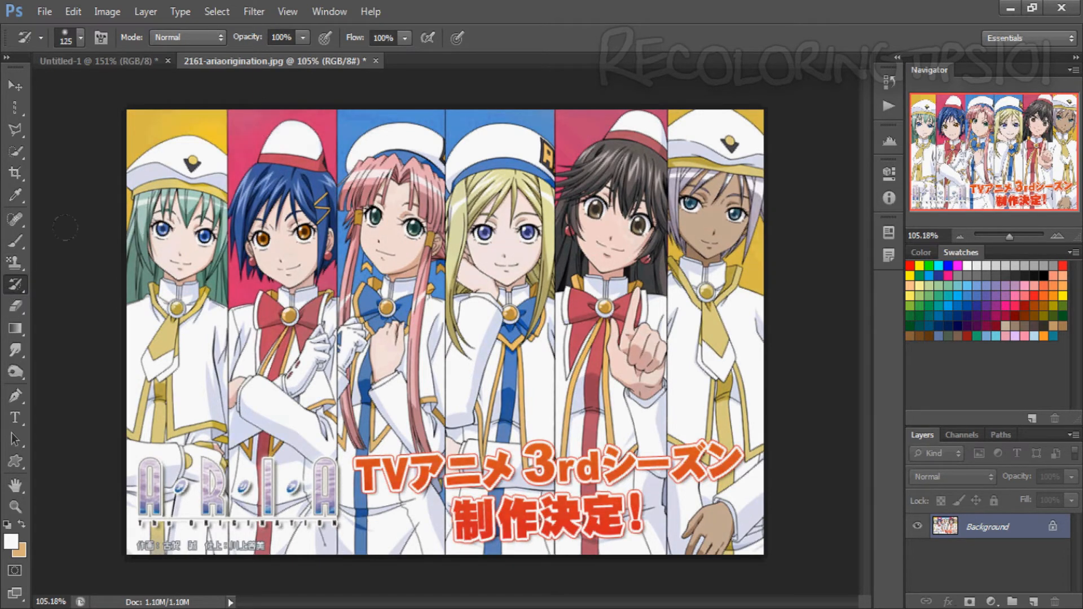
left_click(15, 306)
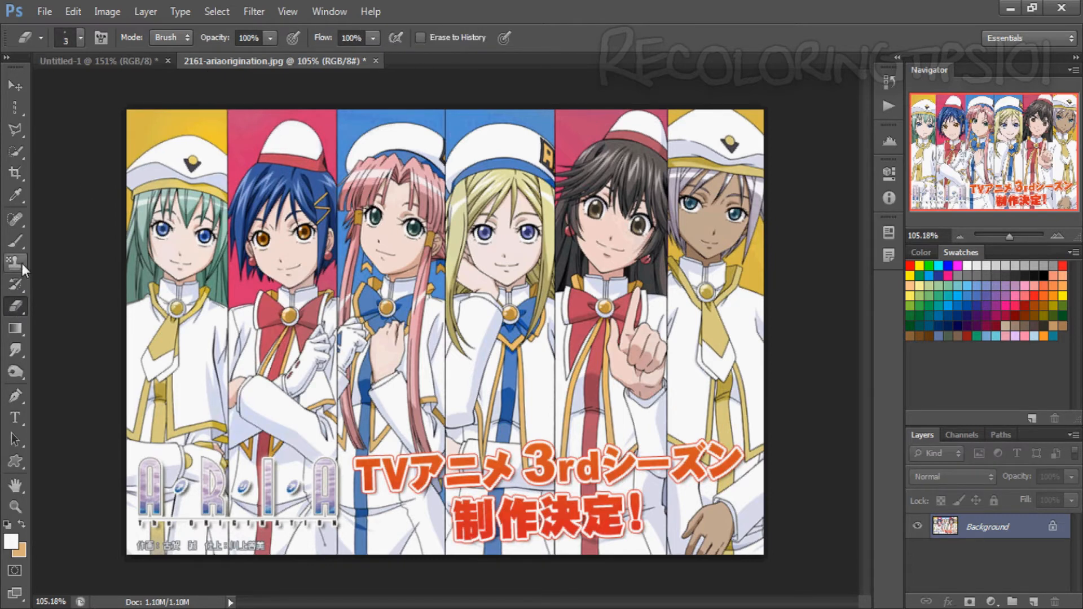
Switch to the Art History Brush and try Tight Short strokes over the green-haired, blue-haired and pink-haired characters.
right_click(16, 285)
left_click(48, 300)
mouse_move(175, 237)
left_mouse_down()
mouse_move(207, 299)
mouse_move(190, 235)
mouse_move(239, 261)
left_mouse_up()
mouse_move(269, 281)
left_mouse_down()
mouse_move(324, 241)
mouse_move(303, 263)
mouse_move(279, 242)
mouse_move(293, 256)
mouse_move(272, 166)
left_mouse_up()
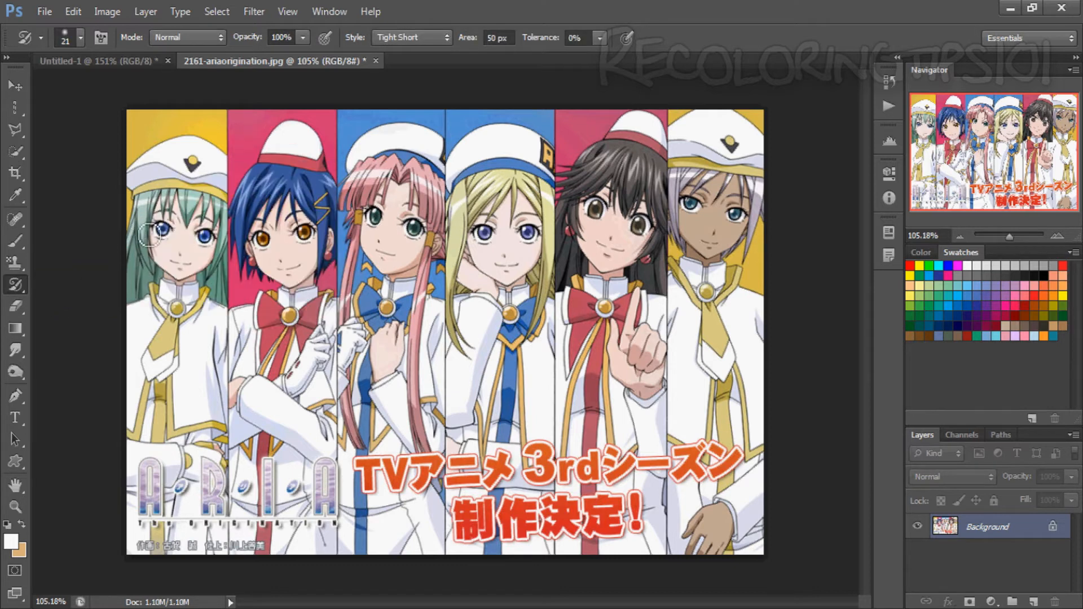
key("bracketright")
mouse_move(146, 226)
left_mouse_down()
mouse_move(350, 282)
mouse_move(620, 253)
mouse_move(508, 395)
mouse_move(244, 353)
mouse_move(501, 201)
mouse_move(460, 213)
mouse_move(406, 165)
mouse_move(435, 321)
left_mouse_up()
Set the Eraser to size 100 with Erase to History on, try a stroke from the pink-haired to the black-haired character, and undo it.
left_click_drag(19, 288, 45, 286)
left_click_drag(16, 309, 59, 304)
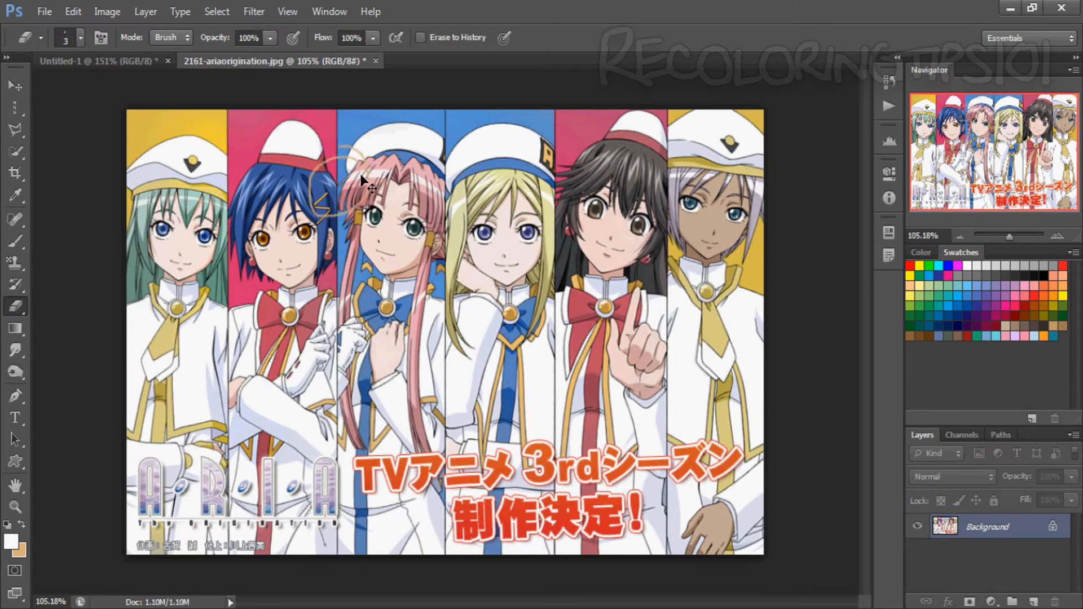
key("bracketright")
key("bracketright")
key("bracketright")
key("bracketright")
key("bracketright")
key("bracketright")
key("bracketright")
mouse_move(390, 170)
left_mouse_down()
mouse_move(620, 175)
mouse_move(508, 350)
mouse_move(594, 361)
left_mouse_up()
key("ctrl+z")
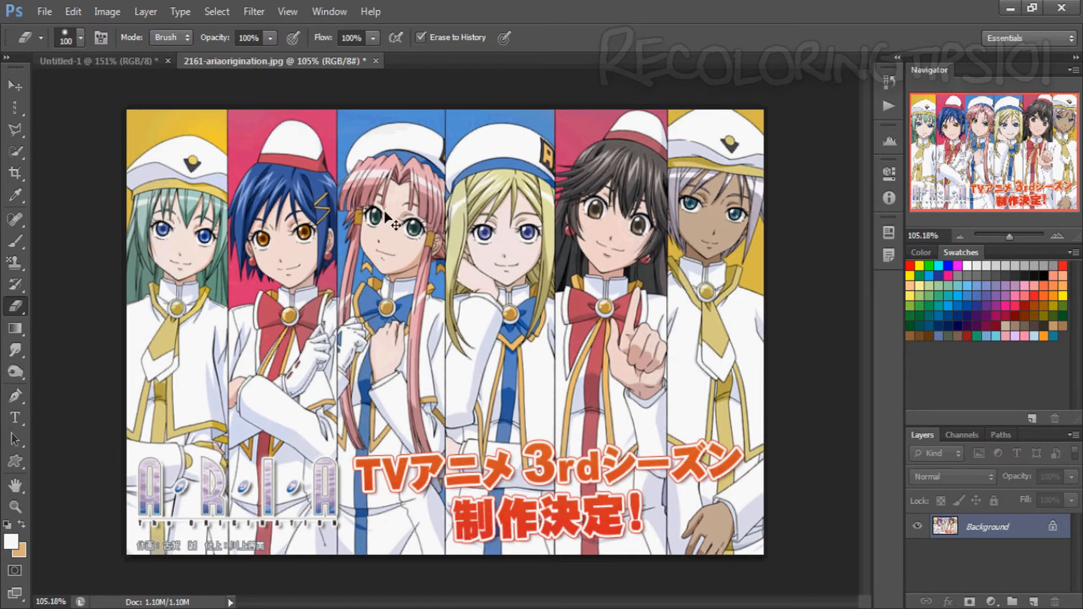
Paint white Overlay Brush strokes across the three leftmost characters and remove them with the Eraser in Erase to History mode.
left_click(16, 241)
mouse_move(192, 175)
left_mouse_down()
mouse_move(293, 395)
mouse_move(389, 237)
left_mouse_up()
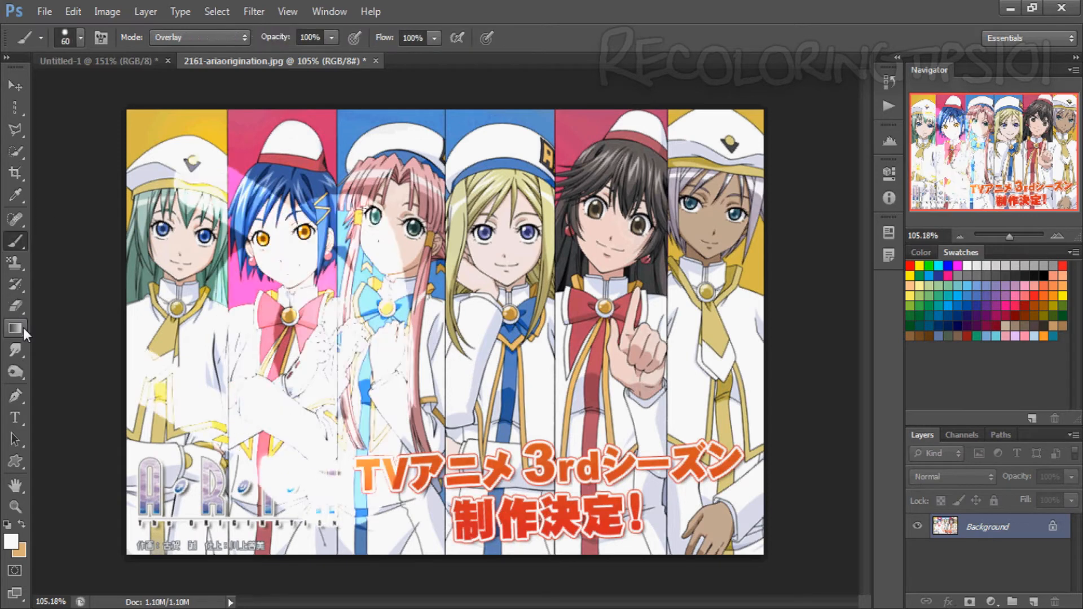
left_click(16, 306)
mouse_move(192, 187)
left_mouse_down()
mouse_move(316, 293)
mouse_move(152, 395)
left_mouse_up()
mouse_move(225, 420)
left_mouse_down()
mouse_move(316, 395)
mouse_move(349, 496)
mouse_move(395, 339)
mouse_move(226, 382)
mouse_move(332, 159)
left_mouse_up()
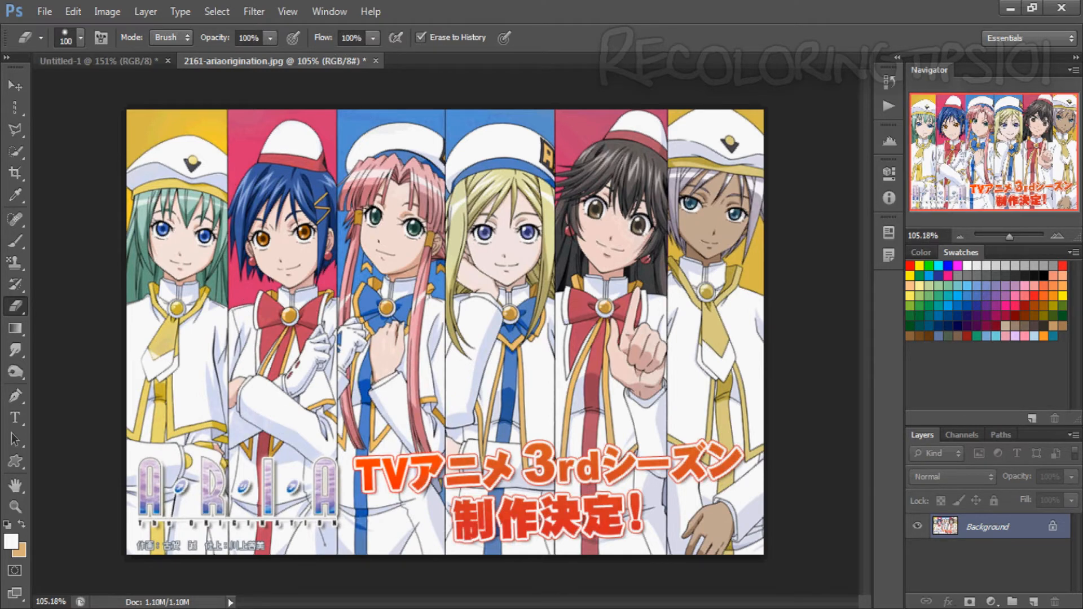
Try erasing across the three leftmost characters with the Background Eraser tool, and undo it.
right_click(14, 308)
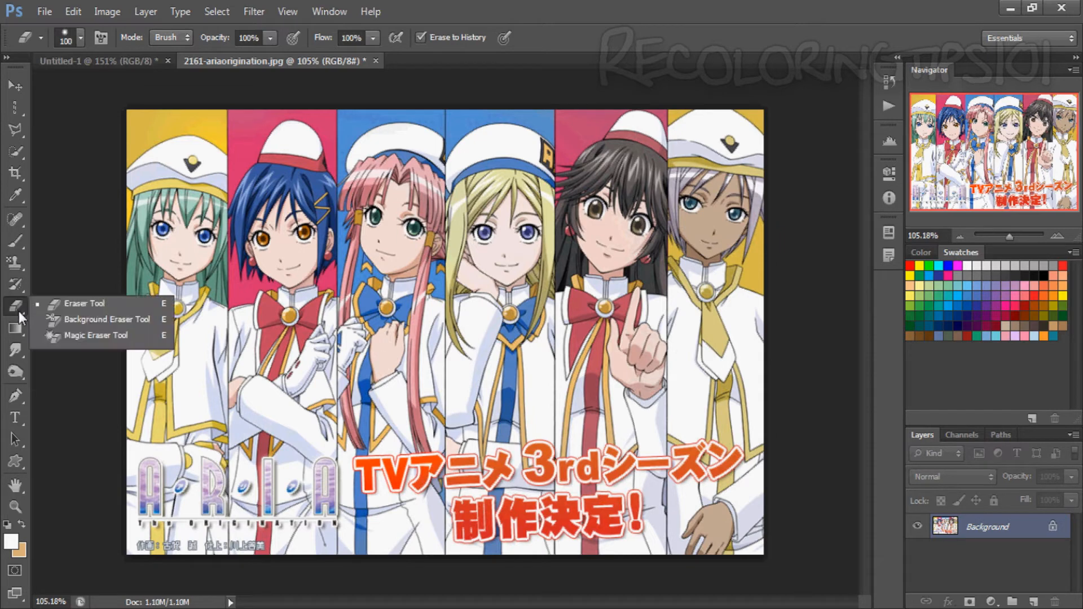
left_click(48, 323)
mouse_move(140, 160)
left_mouse_down()
mouse_move(198, 121)
mouse_move(141, 175)
mouse_move(169, 186)
mouse_move(223, 293)
mouse_move(345, 338)
mouse_move(483, 318)
mouse_move(350, 418)
mouse_move(294, 294)
mouse_move(169, 338)
mouse_move(254, 339)
left_mouse_up()
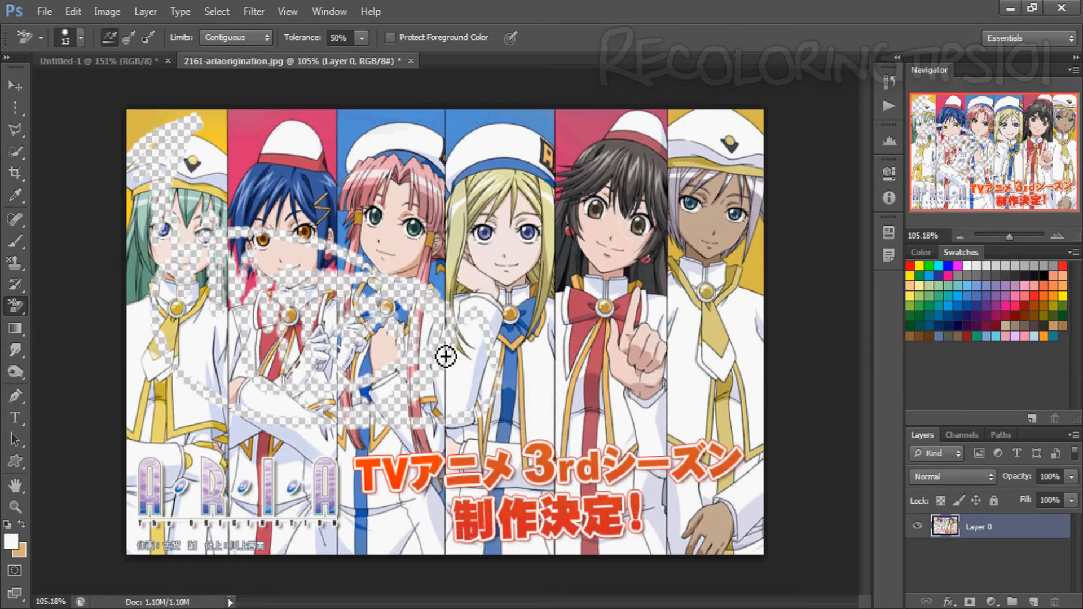
key("ctrl+z")
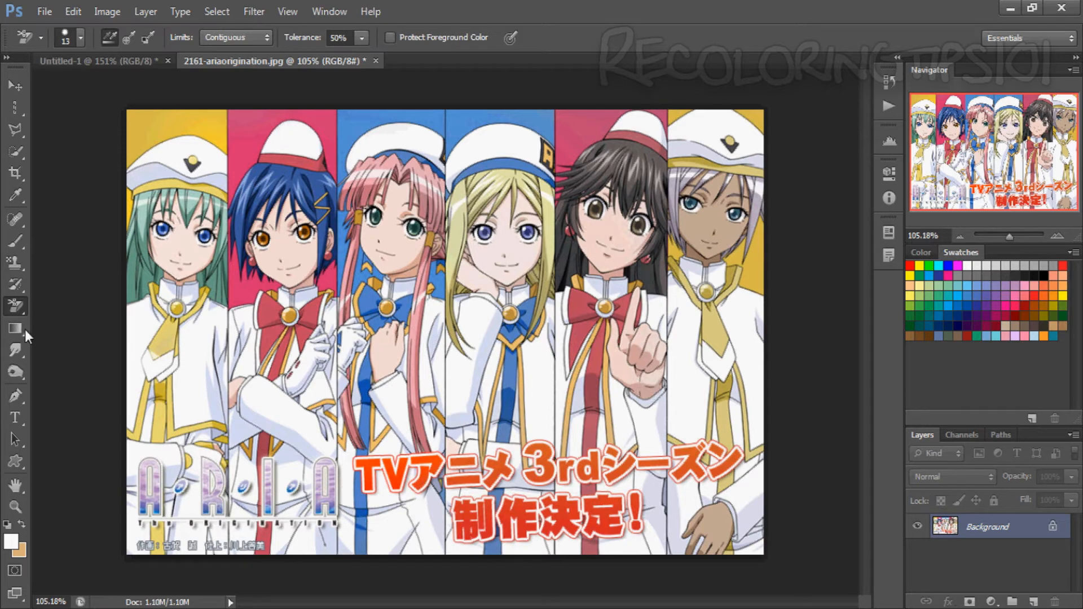
Switch back to the Eraser tool and restore the full background colors of the left panels from history.
right_click(22, 305)
left_click(56, 302)
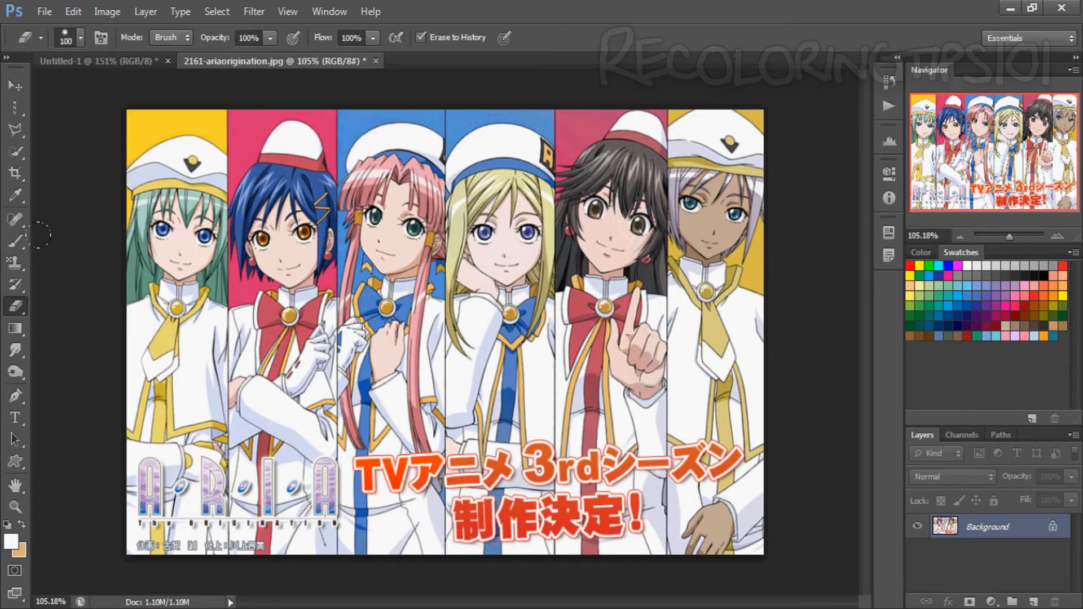
key("g")
Try erasing the yellow background beside the green-haired character's hat with the Background Eraser tool, and undo it.
left_click(10, 307)
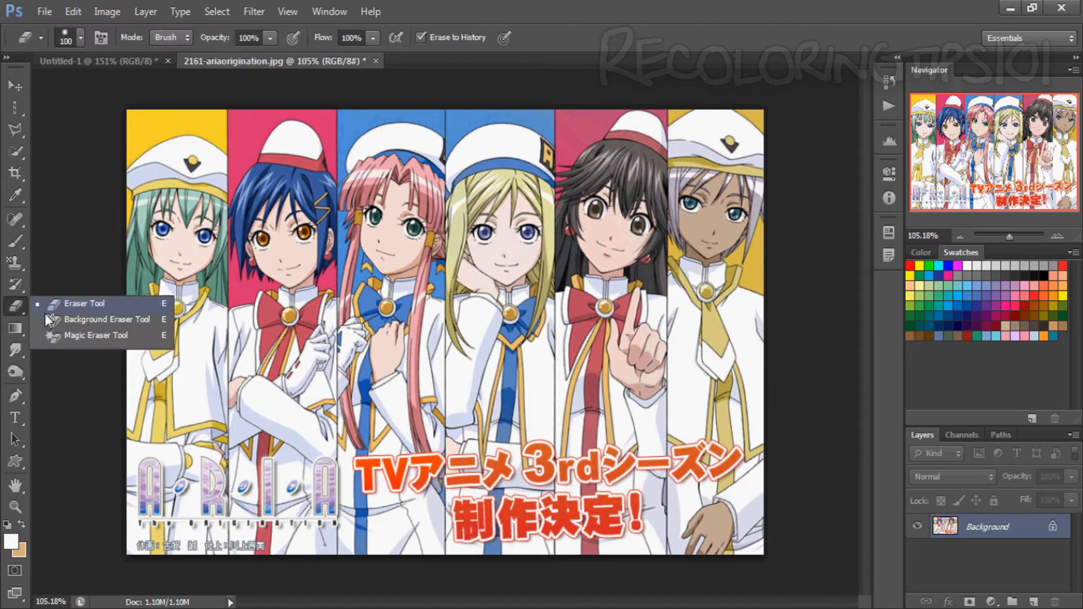
left_click(60, 319)
mouse_move(129, 168)
left_mouse_down()
mouse_move(180, 100)
mouse_move(183, 117)
mouse_move(225, 100)
mouse_move(185, 144)
mouse_move(198, 129)
mouse_move(194, 106)
mouse_move(195, 124)
mouse_move(157, 151)
mouse_move(191, 114)
mouse_move(146, 119)
mouse_move(153, 168)
left_mouse_up()
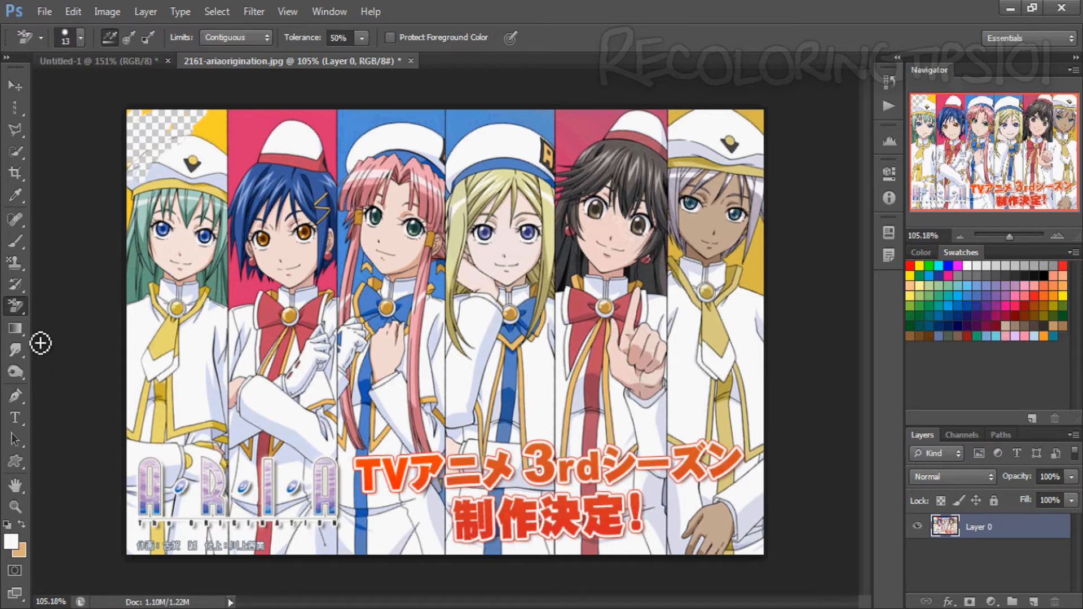
key("F12")
Switch to the Magic Eraser tool and erase the yellow and red backgrounds behind the two leftmost characters.
right_click(15, 307)
left_click(80, 337)
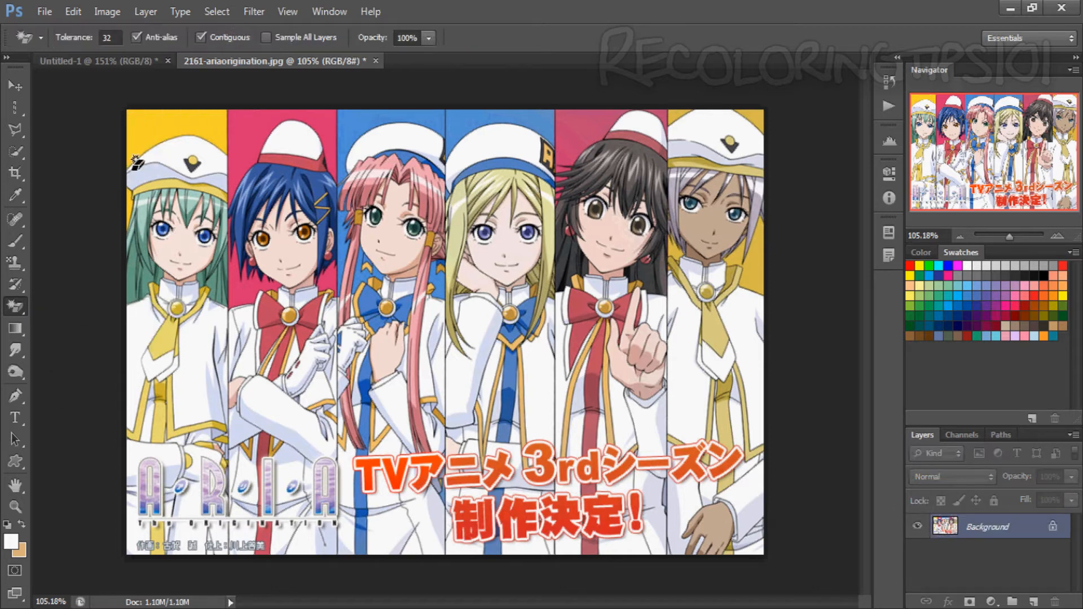
left_click(168, 133)
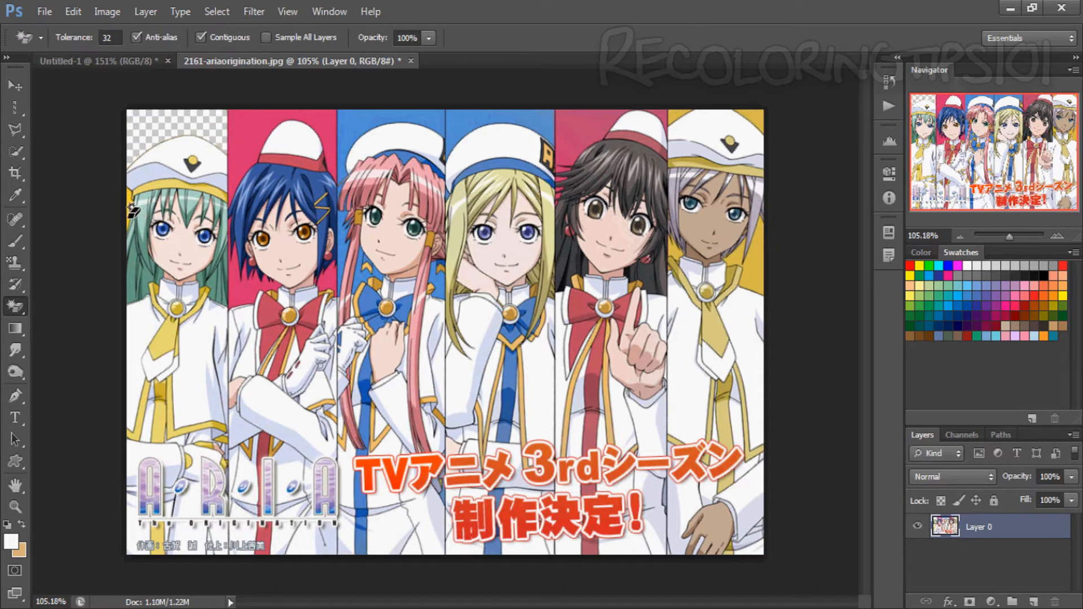
left_click(238, 160)
left_click(229, 285)
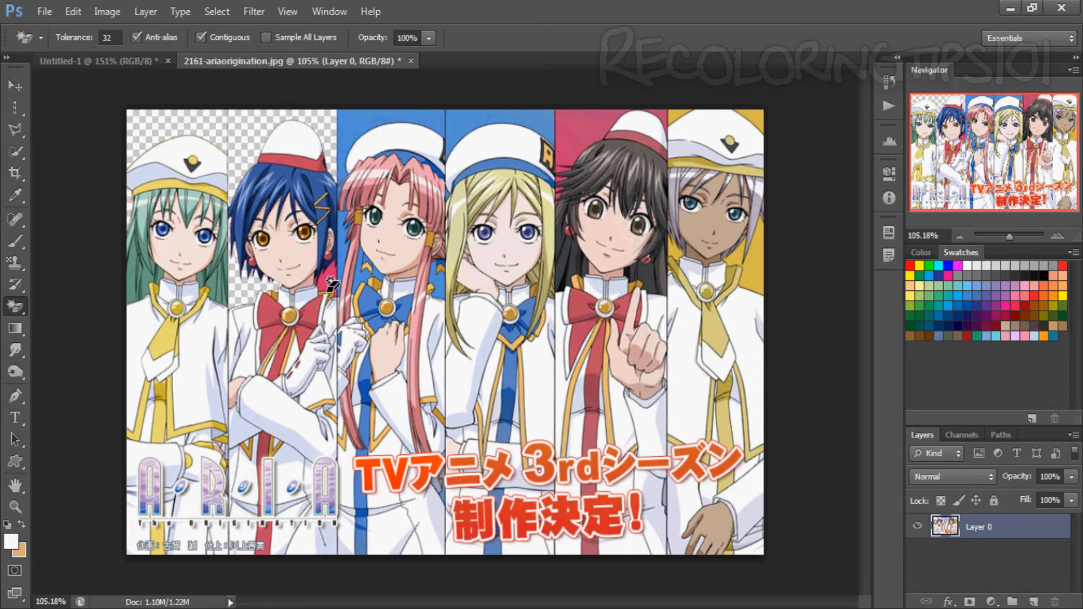
scroll(313, 252, "up", 6, "alt")
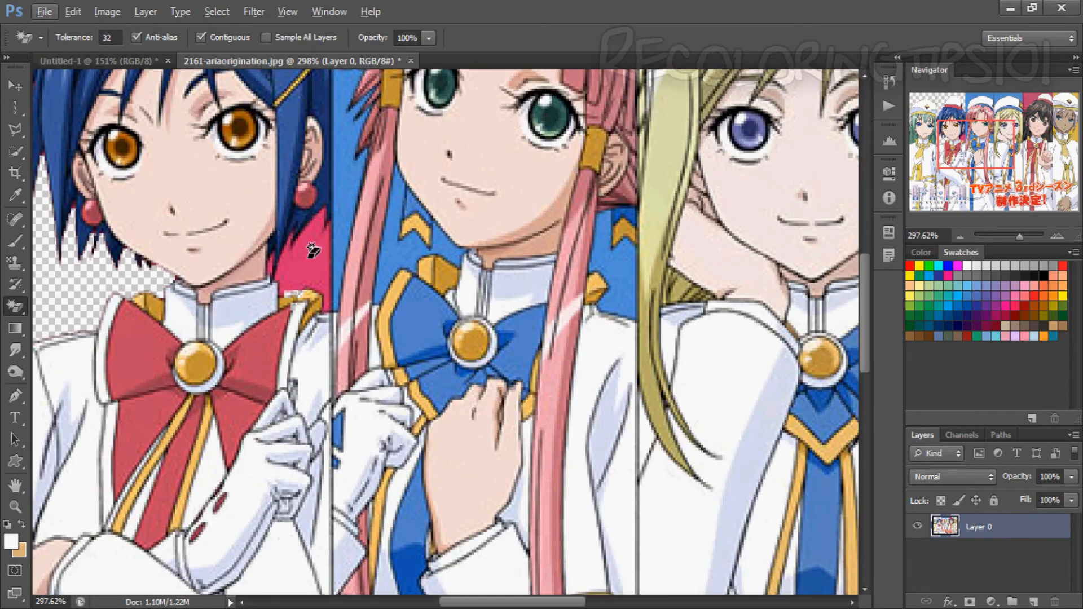
scroll(311, 256, "down", 6, "alt")
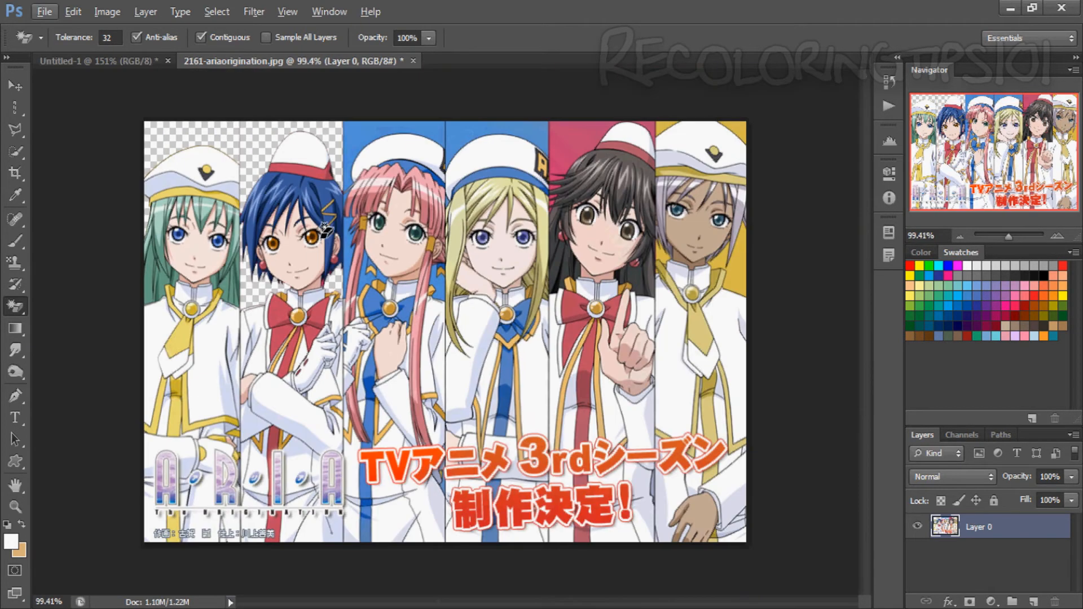
Erase the blue backgrounds behind the third and fourth characters and the red background behind the fifth with the Magic Eraser.
left_click(359, 135)
left_click(362, 285)
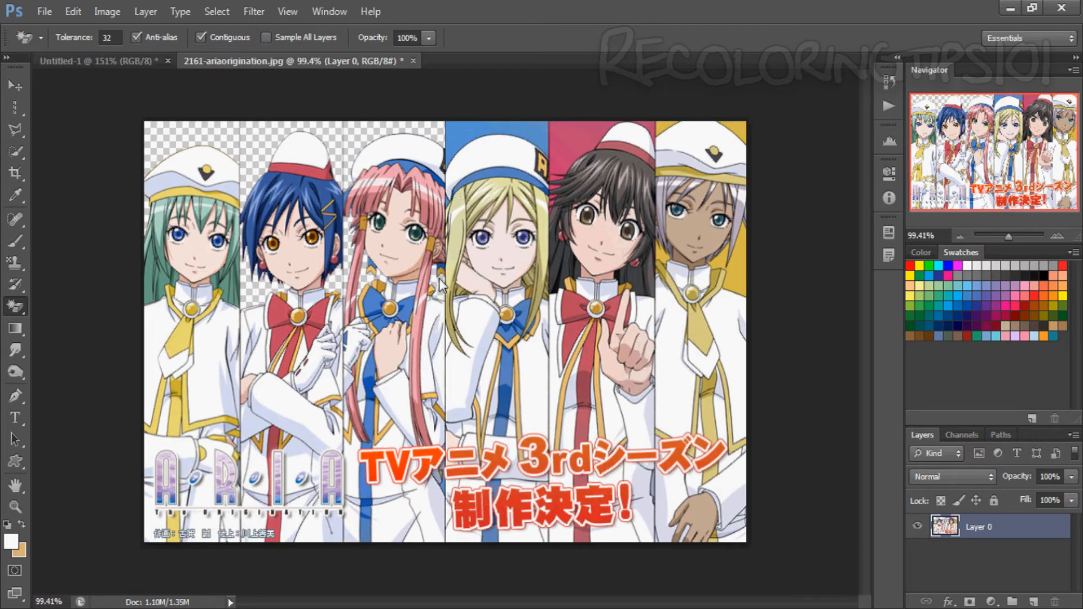
left_click(464, 129)
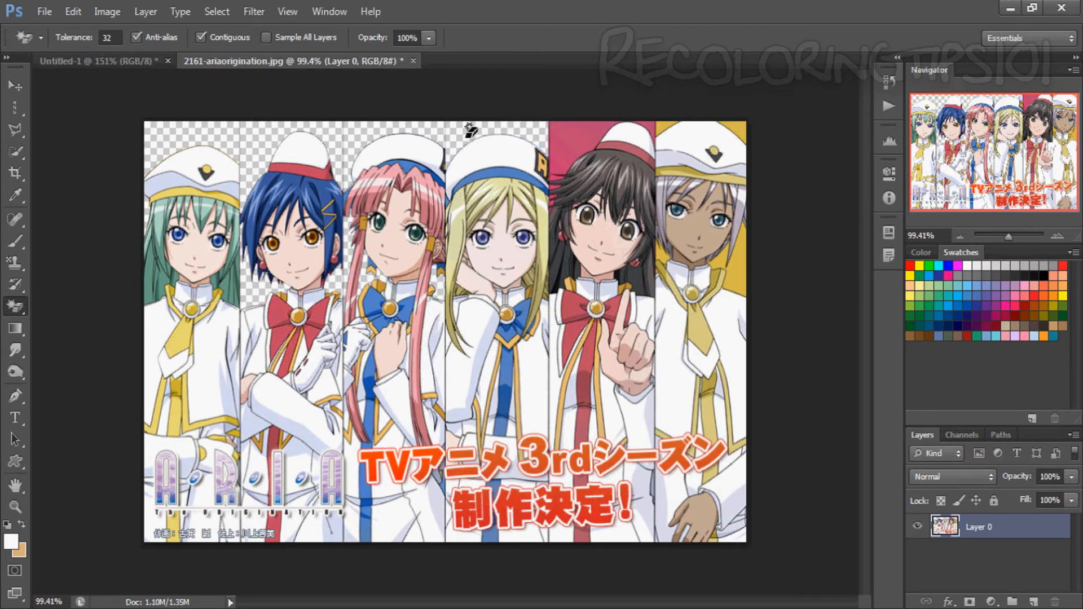
left_click(569, 133)
scroll(594, 172, "up", 3)
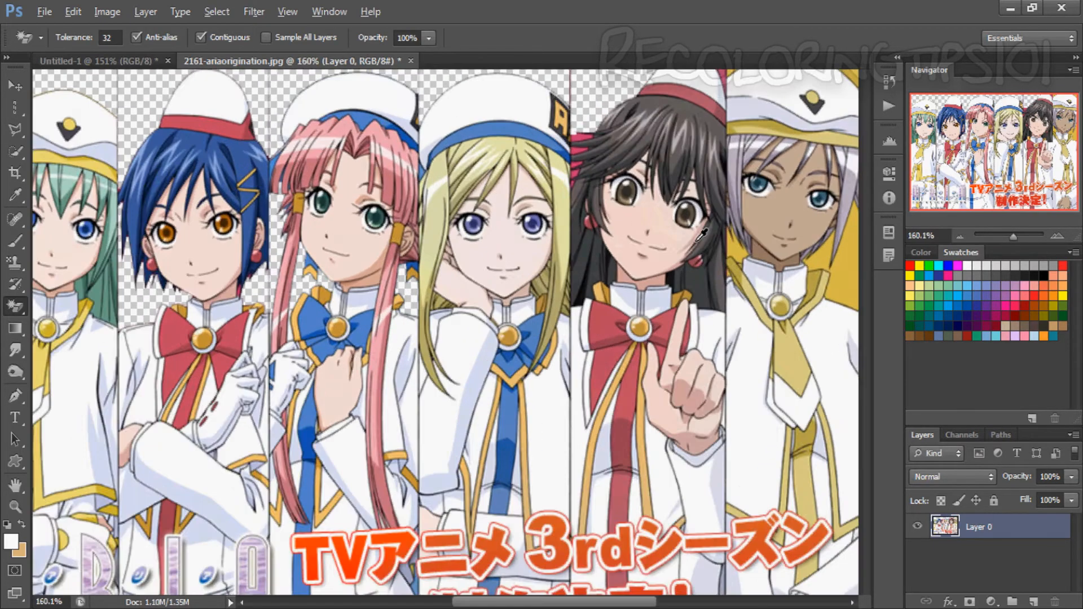
scroll(571, 300, "down", 4)
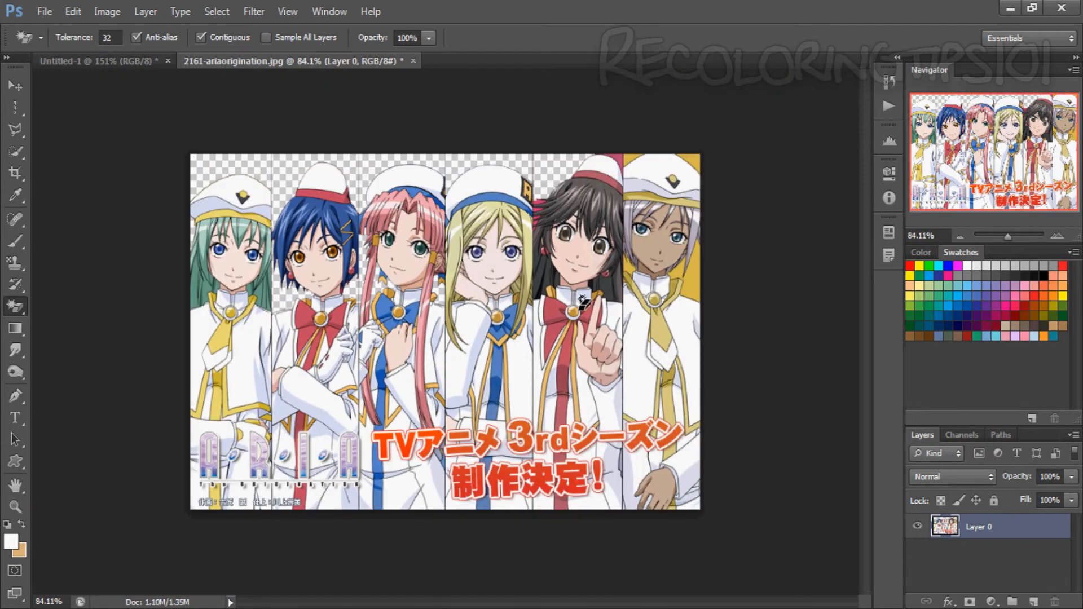
Erase the leftover background beside the black-haired character and most of the yellow background around the rightmost character.
scroll(558, 186, "up", 5)
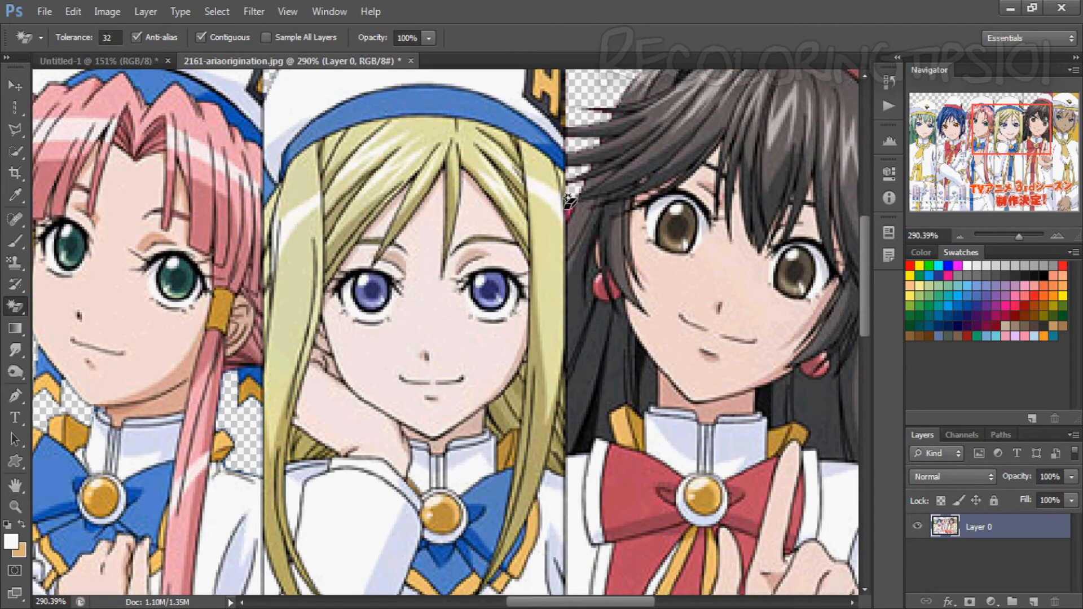
scroll(571, 203, "down", 3)
scroll(654, 122, "up", 2)
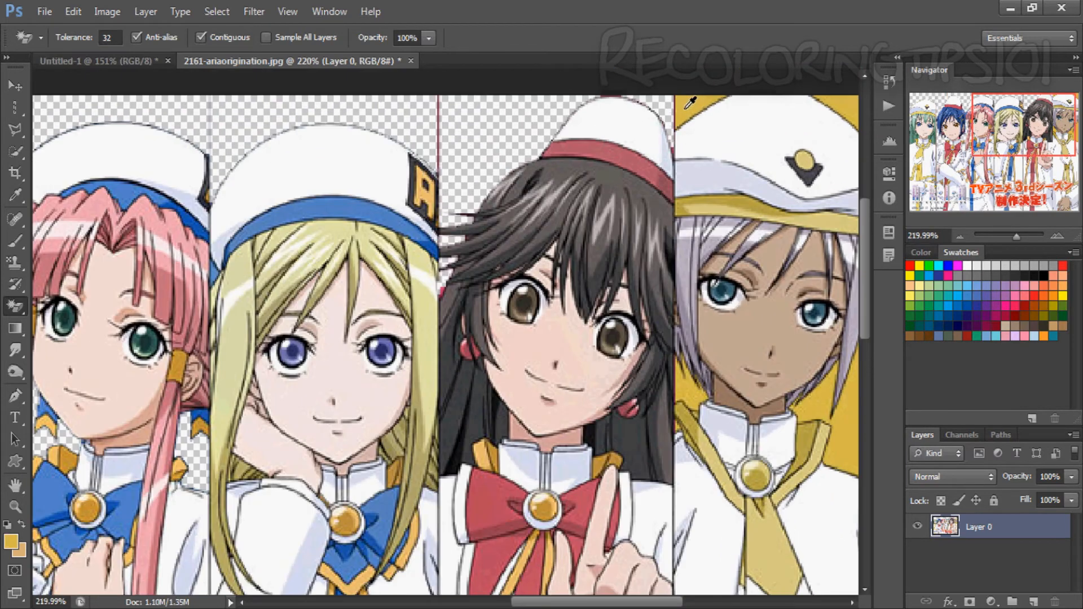
left_click(686, 105)
scroll(667, 99, "down", 2)
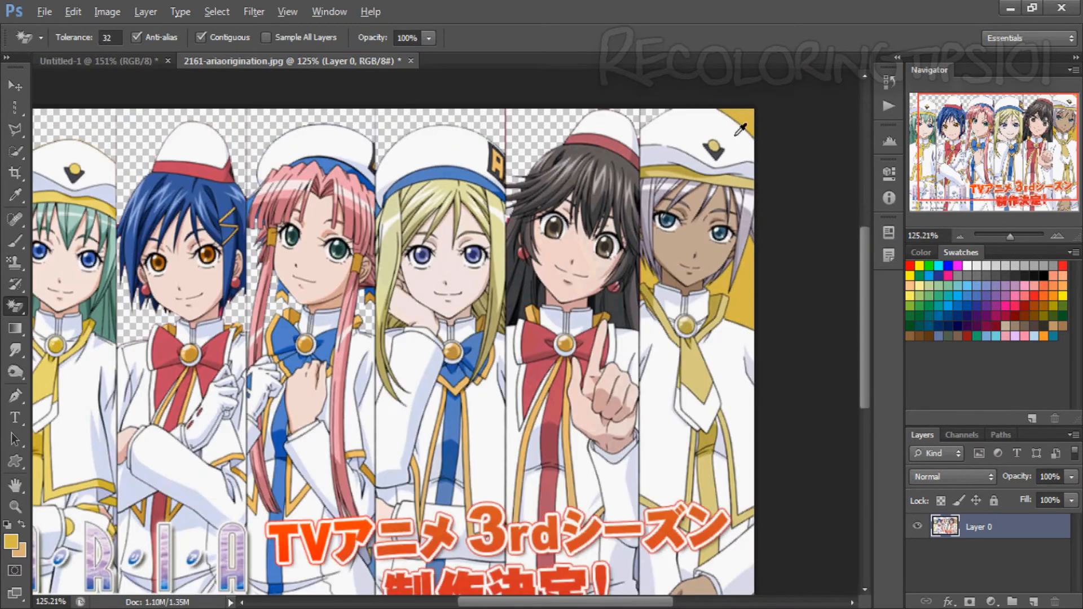
scroll(732, 191, "down", 2)
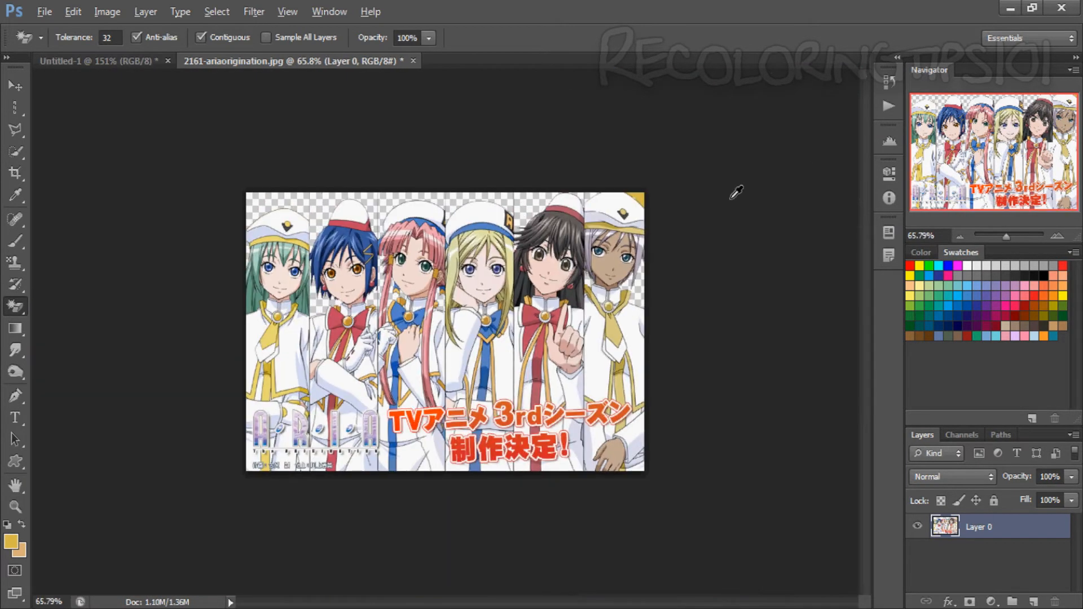
scroll(733, 191, "up", 2)
Switch to the Gradient tool, try a diagonal brown-to-tan Overlay gradient across the image, and undo it.
left_click_drag(16, 306, 52, 304)
left_click(24, 330)
left_click(49, 330)
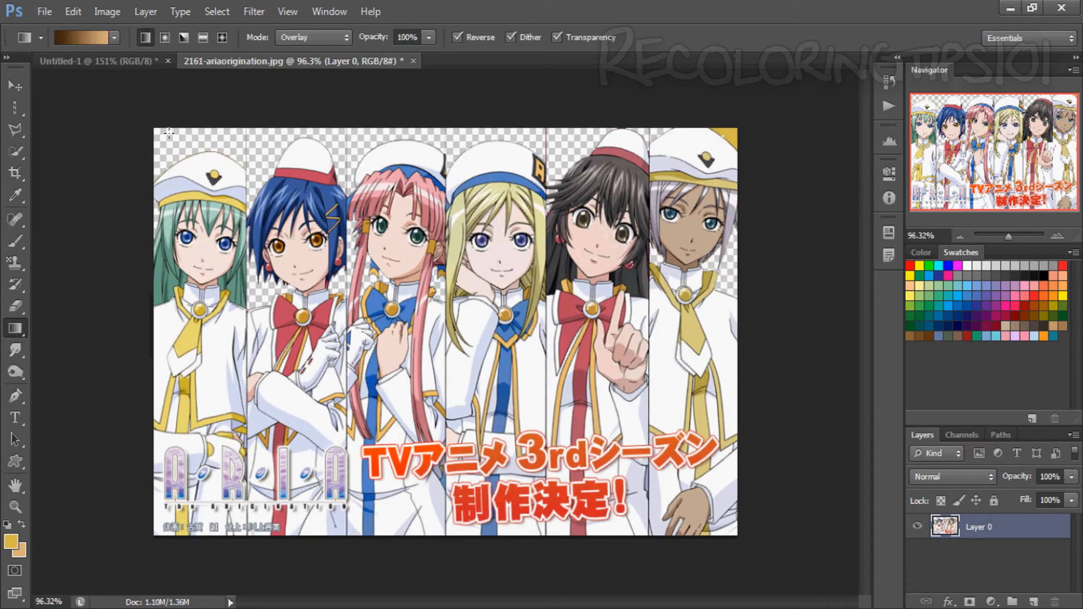
left_click_drag(264, 314, 629, 546)
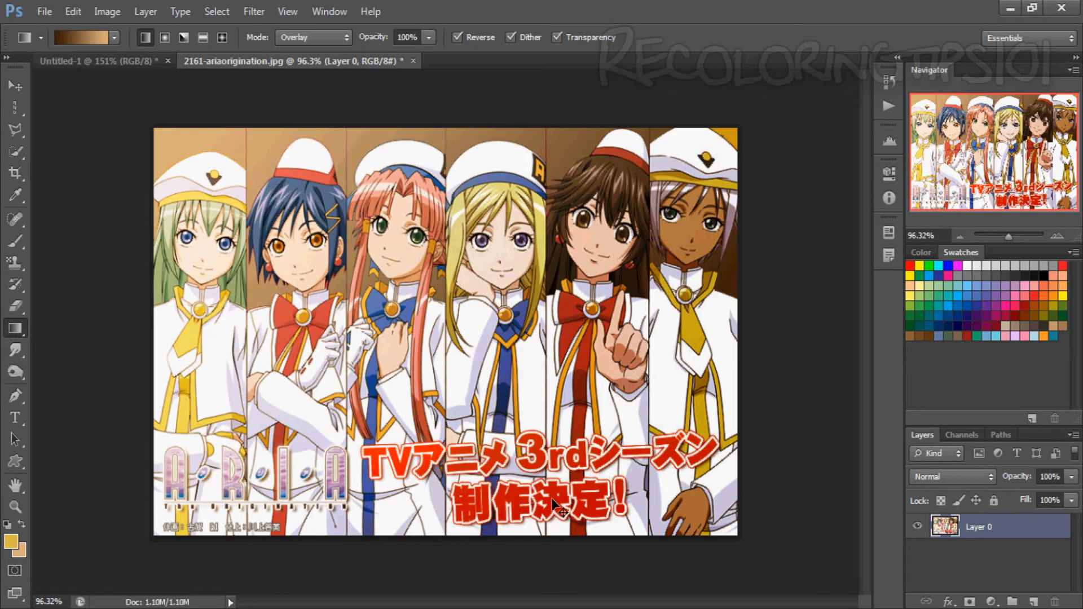
key("ctrl+z")
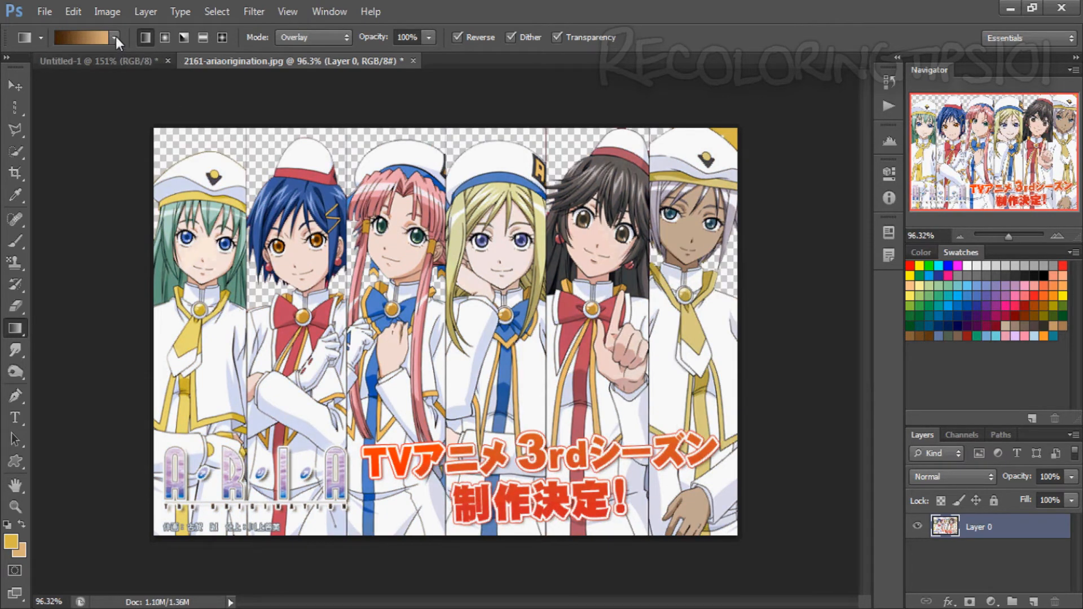
Set the gradient's blend mode to Color, try a diagonal gradient across the characters, and undo it.
left_click(316, 41)
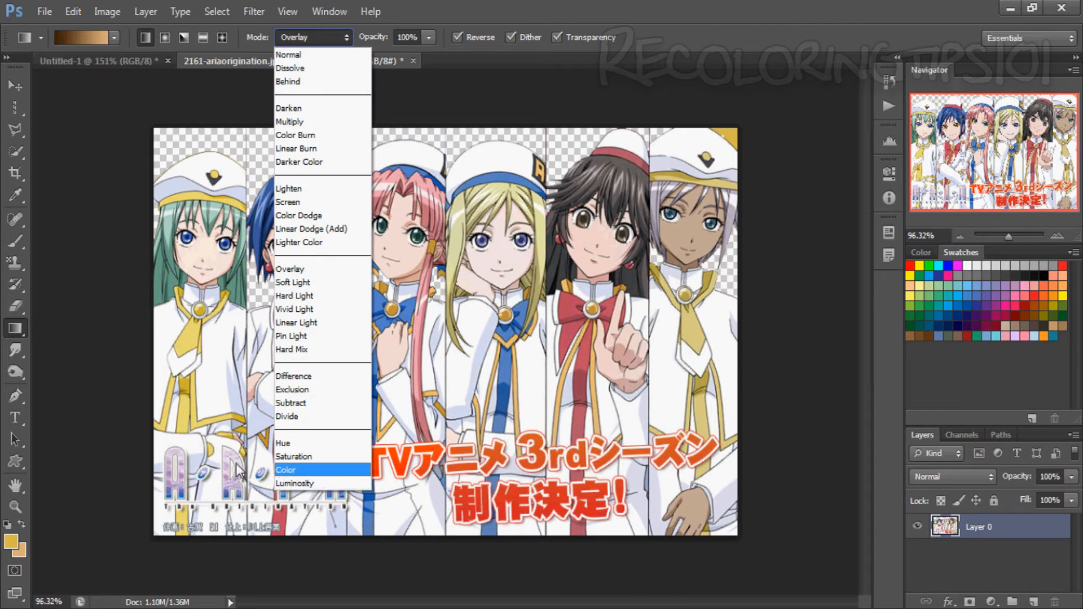
left_click(301, 468)
left_click_drag(192, 249, 507, 390)
key("ctrl+z")
Set the gradient's blend mode back to Overlay, try another diagonal gradient across the characters, and undo it.
left_click(341, 38)
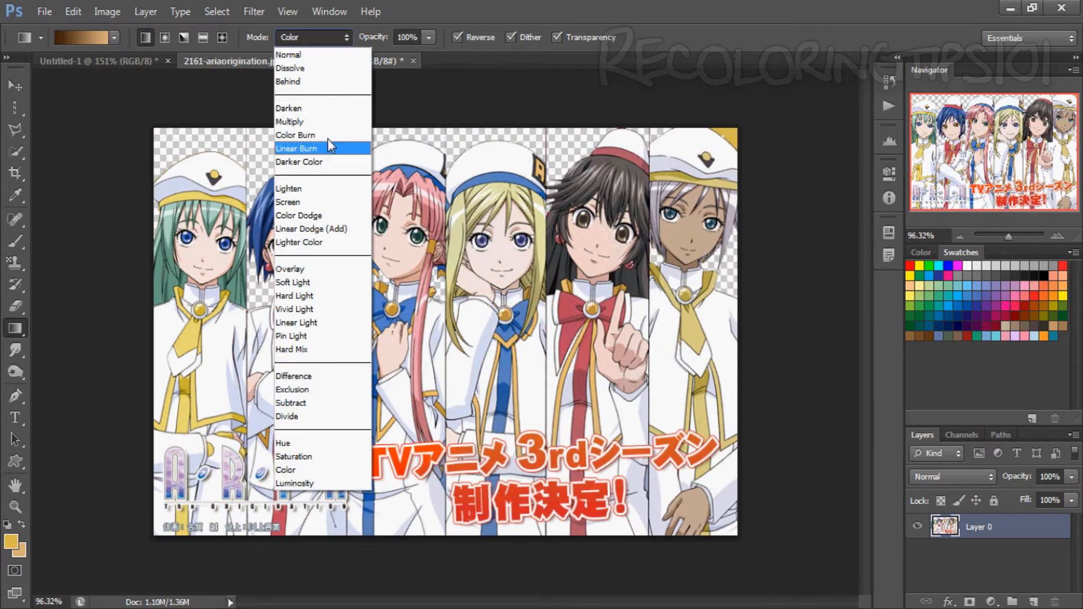
left_click(305, 267)
left_click_drag(261, 220, 585, 390)
key("ctrl+z")
Try desaturating the image and applying a diagonal Overlay gradient over it, and undo both changes.
key("ctrl+shift+u")
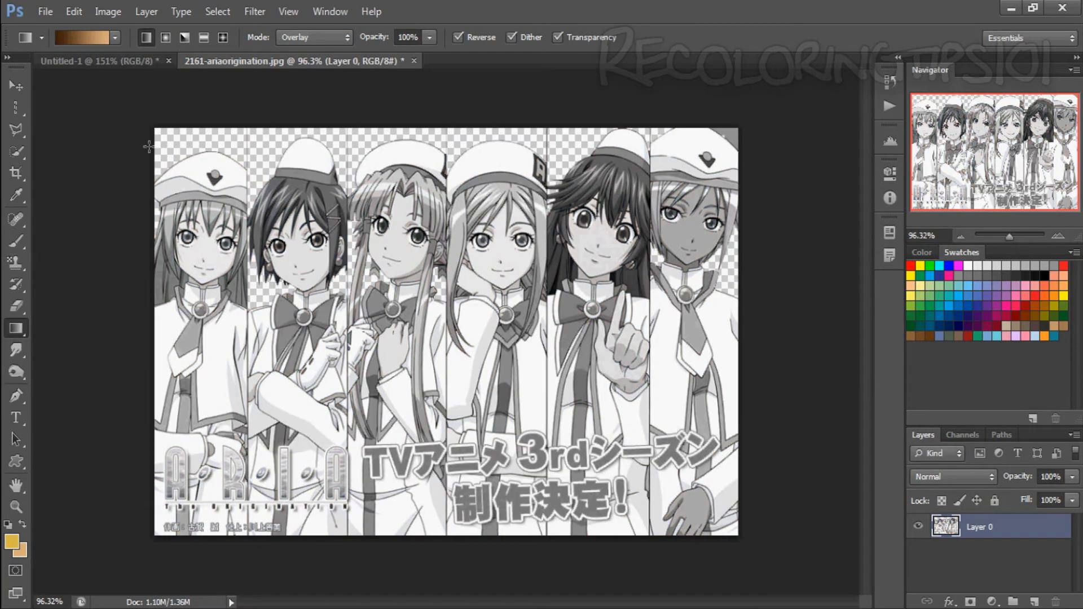
left_click_drag(149, 147, 716, 545)
key("ctrl+alt+z")
key("ctrl+alt+z")
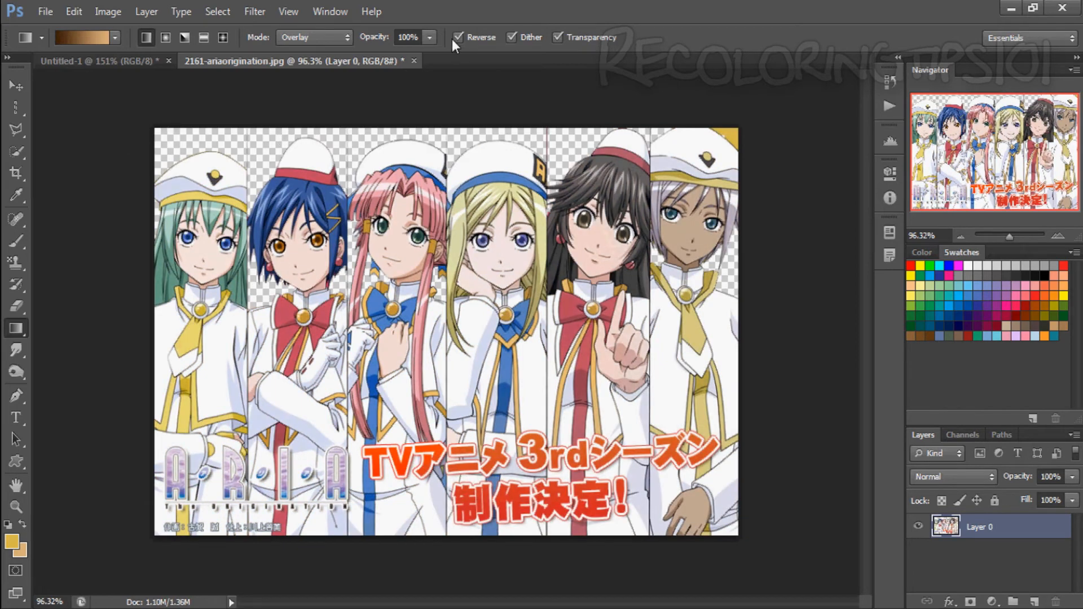
Try diagonal Overlay gradients while toggling the Reverse option off and on, undoing each gradient.
left_click_drag(169, 135, 581, 390)
key("ctrl+z")
left_click(457, 37)
left_click(458, 37)
key("ctrl+z")
left_click(483, 37)
left_click(496, 37)
left_click_drag(284, 175, 615, 389)
key("ctrl+z")
Toggle the gradient's Transparency option, try a diagonal gradient over the middle characters, and undo it.
left_click(593, 37)
left_click_drag(265, 217, 471, 405)
key("ctrl+z")
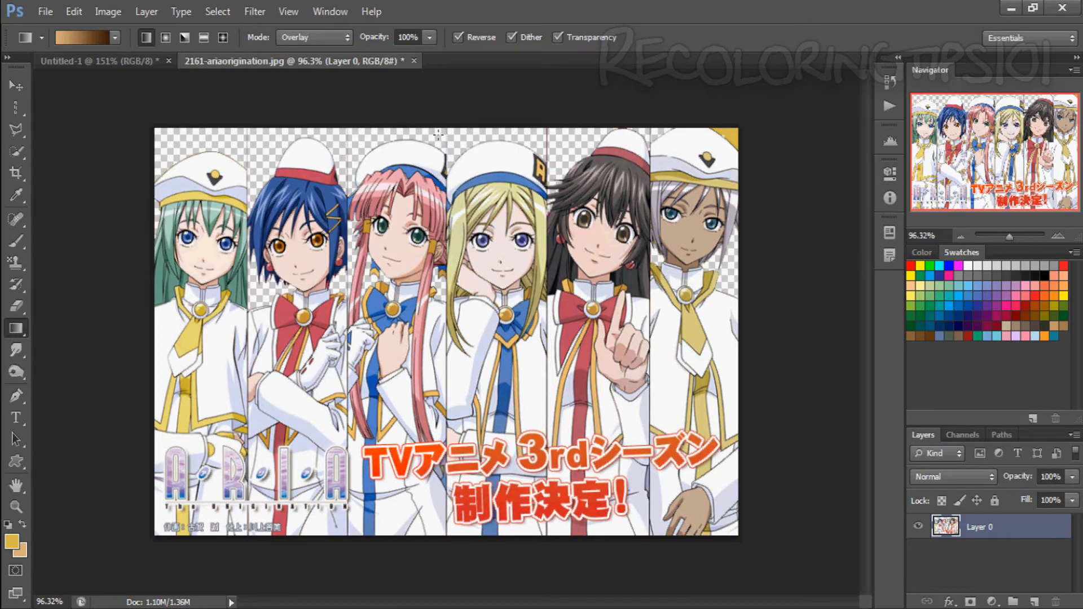
Try a Radial gradient and an Angle gradient from the image's upper-left area, undoing each one.
left_click(164, 37)
left_click_drag(170, 119, 480, 271)
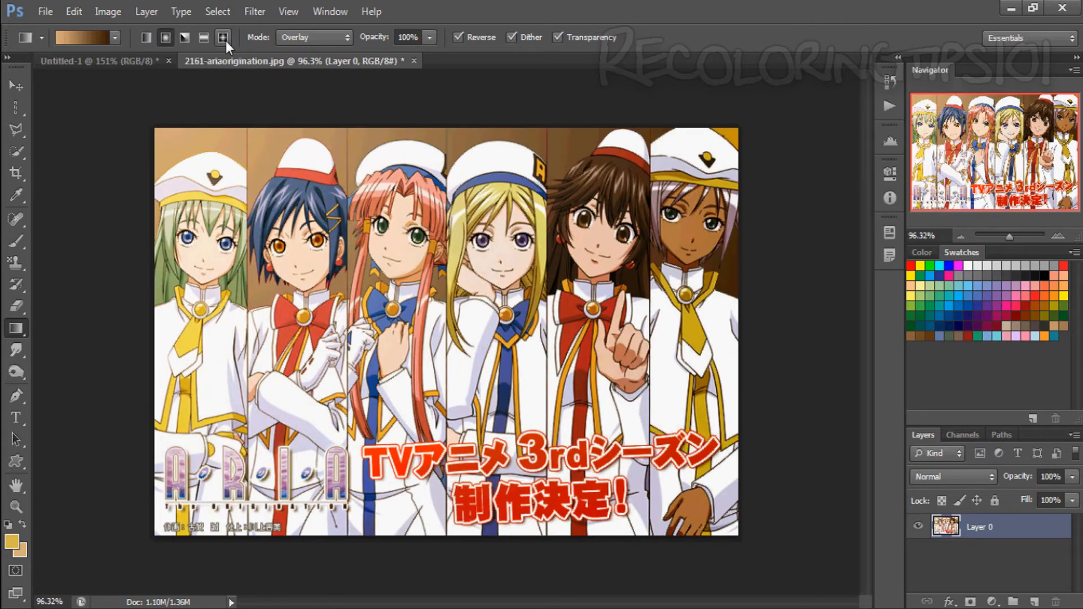
key("ctrl+z")
left_click_drag(203, 140, 619, 466)
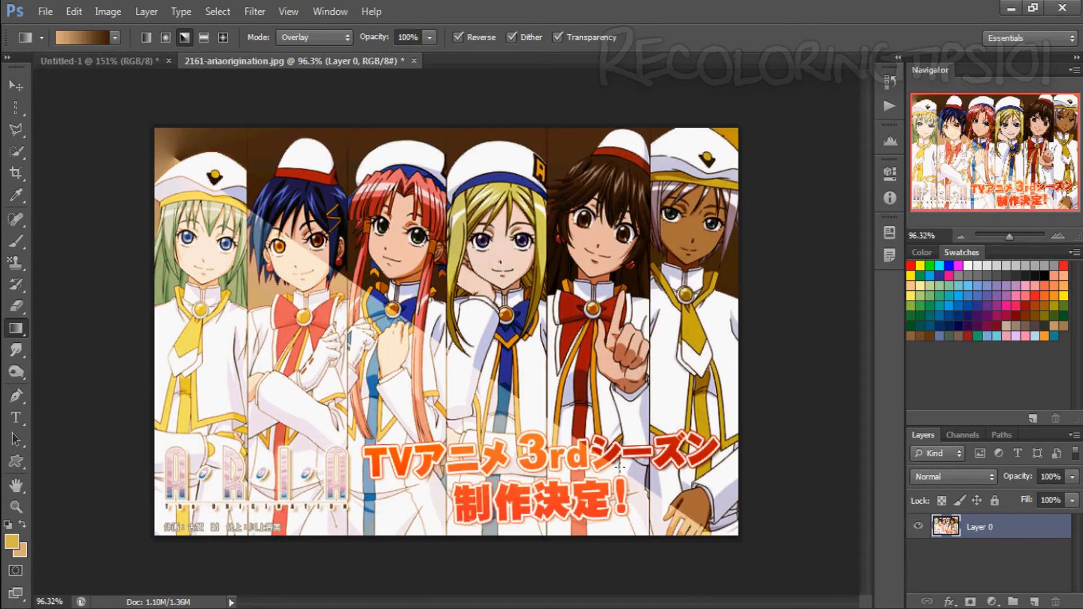
key("ctrl+z")
Try a Reflected gradient down the pink-haired character and a Diamond gradient from the upper-left corner, undoing each one.
left_click(204, 38)
left_click_drag(390, 203, 416, 478)
key("ctrl+z")
left_click(223, 37)
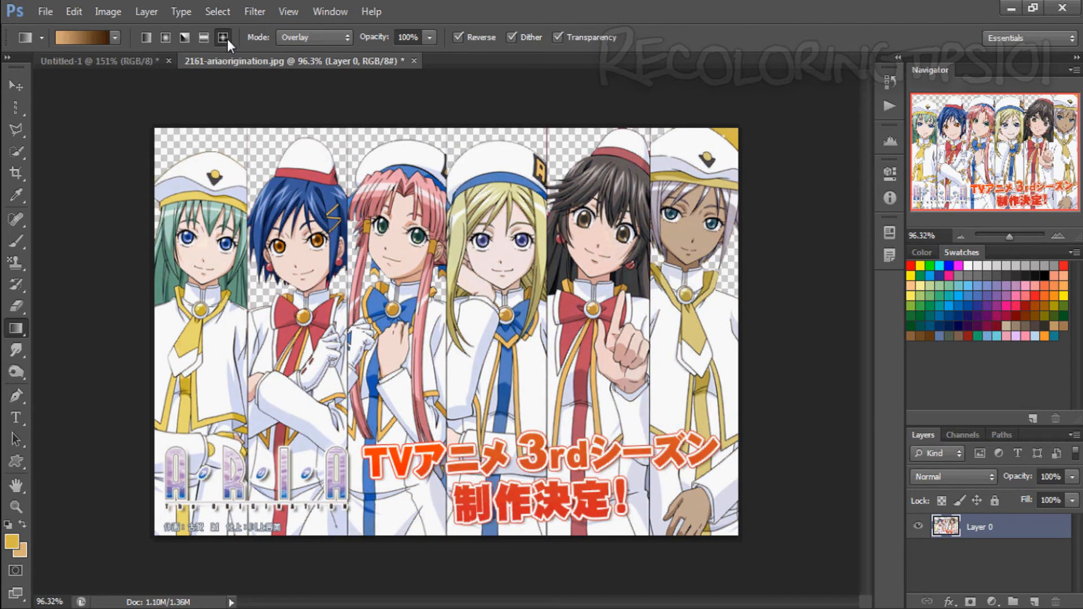
left_click_drag(148, 142, 507, 449)
key("ctrl+z")
key("ctrl+z")
key("ctrl+z")
key("ctrl+z")
key("ctrl+z")
Switch from the Gradient tool to the Paint Bucket tool.
right_click(16, 329)
left_click(16, 328)
right_click(17, 329)
left_click(85, 341)
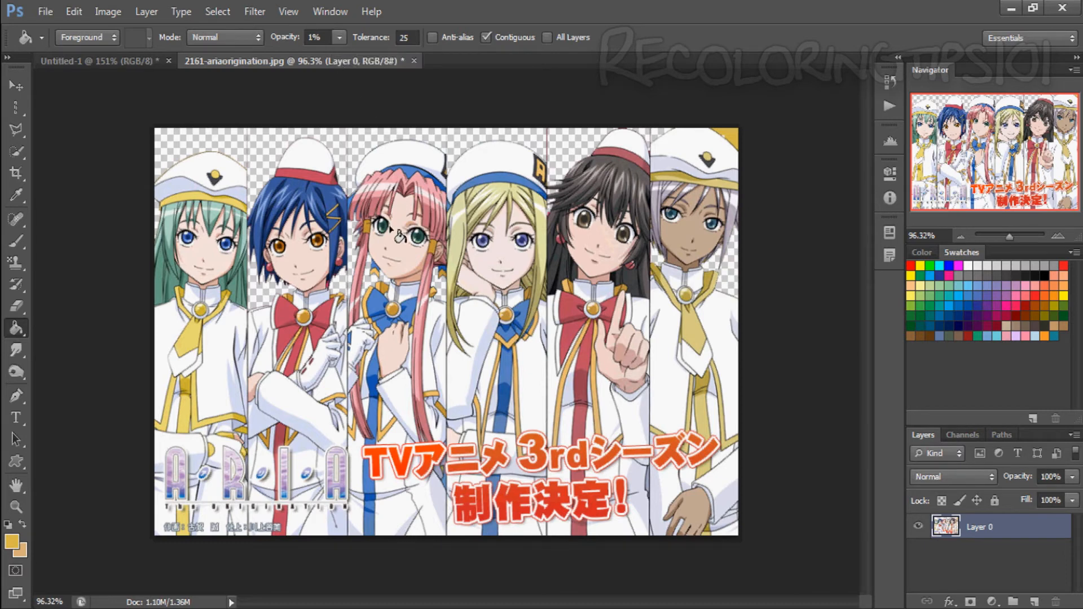
Select the entire image and copy it onto a new layer.
key("ctrl+a")
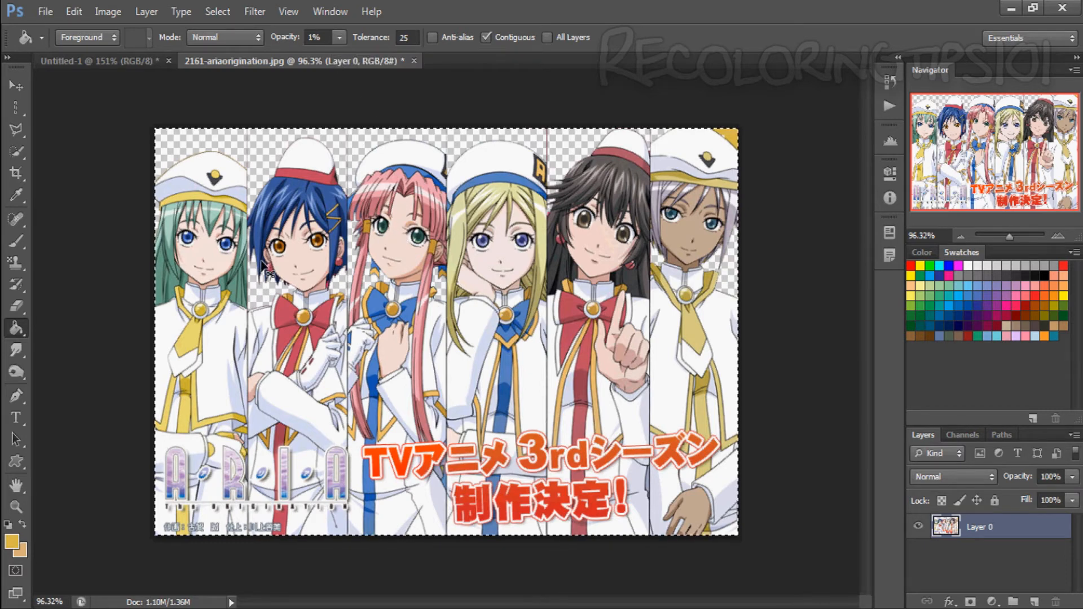
key("ctrl+j")
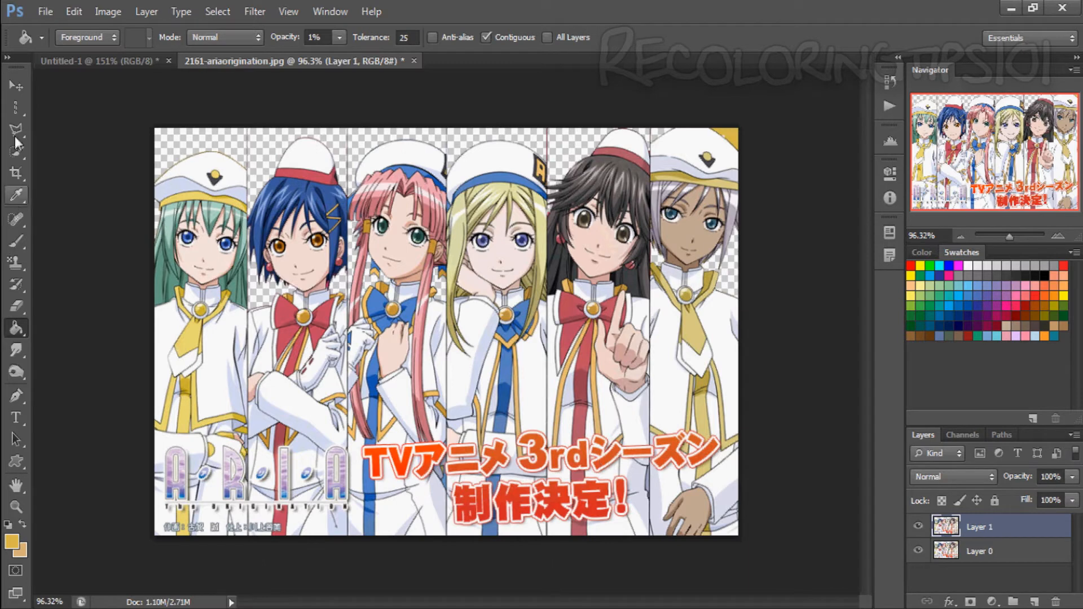
Try shifting the copied layer to the right with the Move tool, and undo the shift.
left_click_drag(20, 72, 22, 75)
left_click(24, 82)
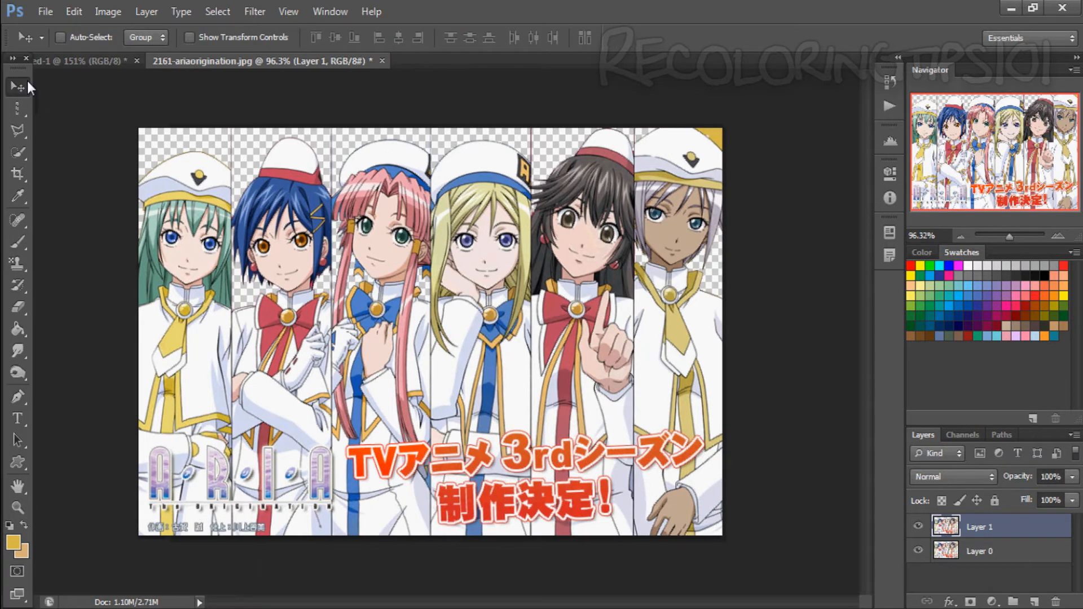
left_click_drag(169, 148, 203, 148)
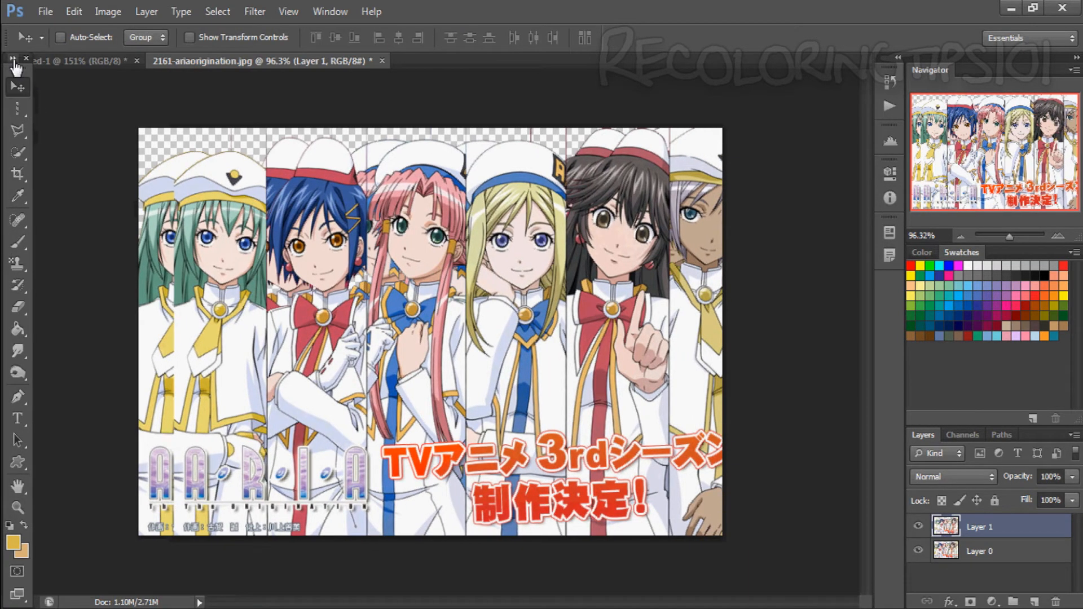
left_click_drag(7, 66, 4, 72)
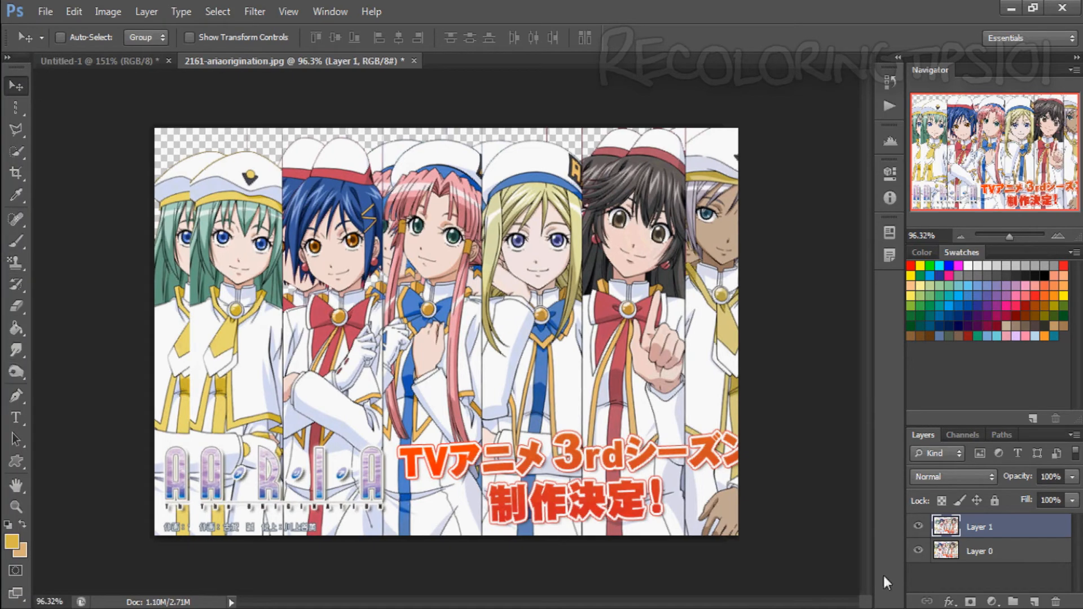
key("ctrl+z")
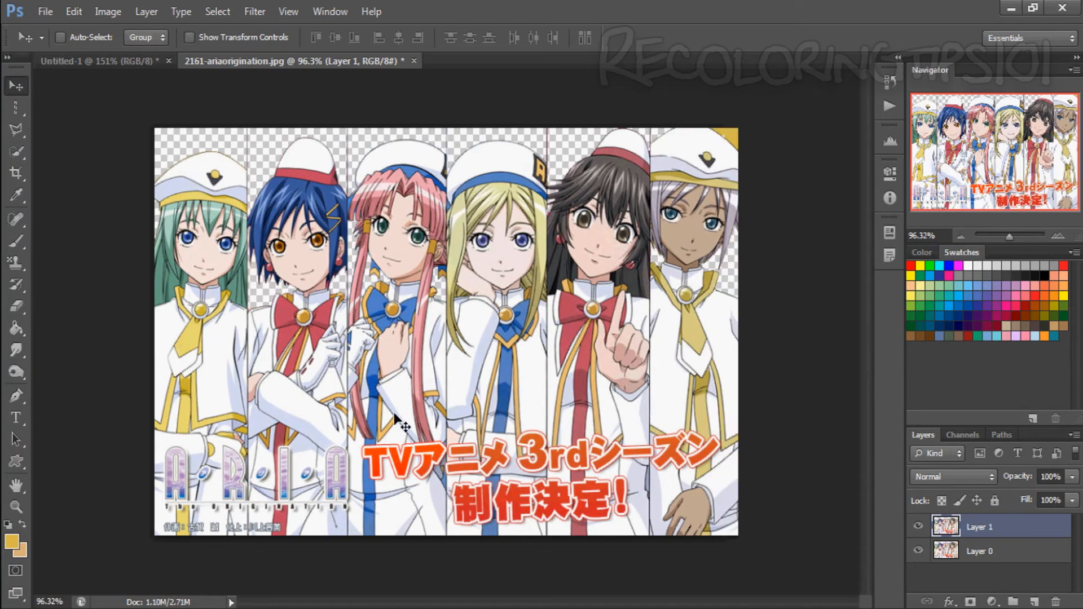
Fill the transparent background areas behind the characters with the yellow foreground colour using the Paint Bucket tool at 100% opacity.
left_click(16, 328)
right_click(19, 333)
left_click(35, 335)
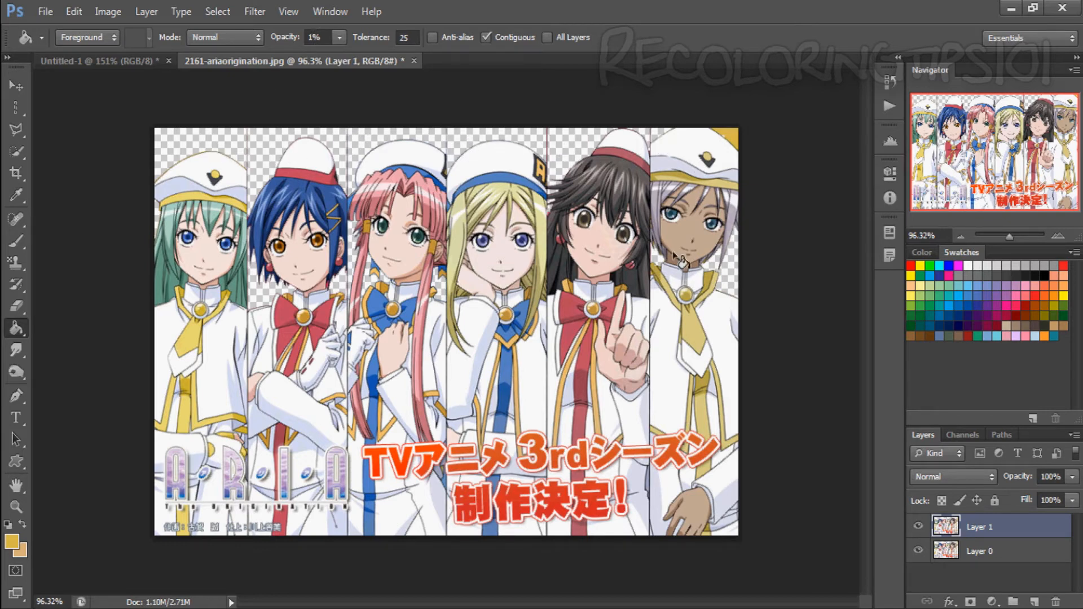
left_click(334, 39)
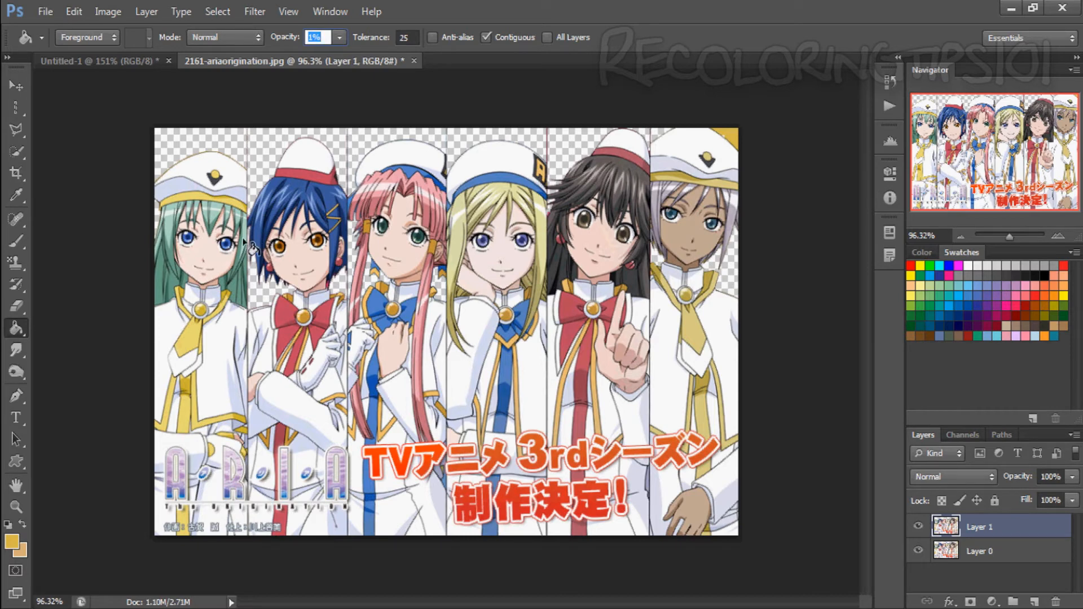
key("Return")
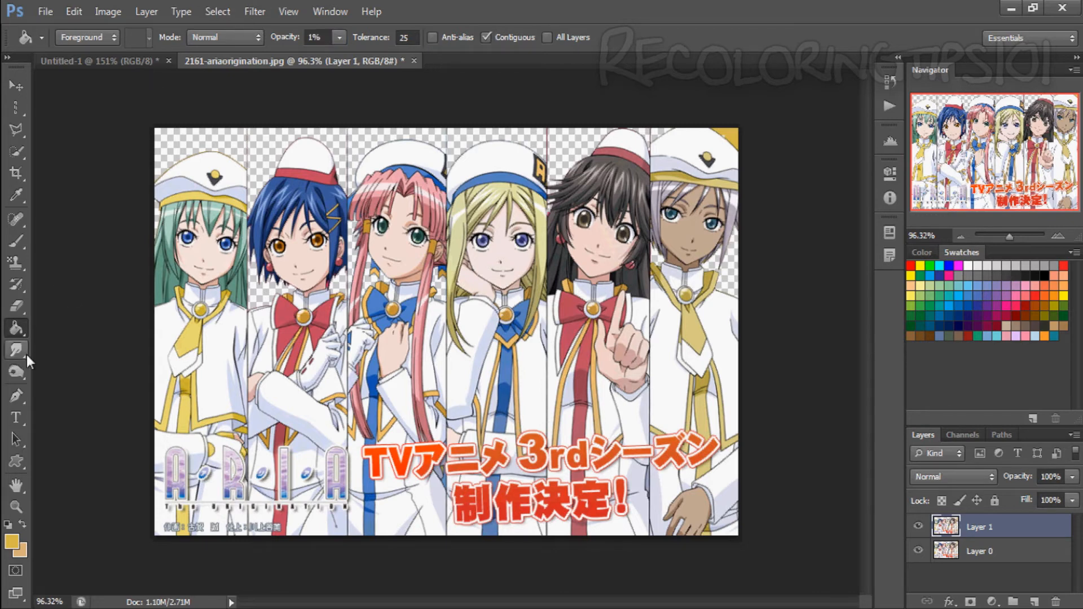
left_click(338, 38)
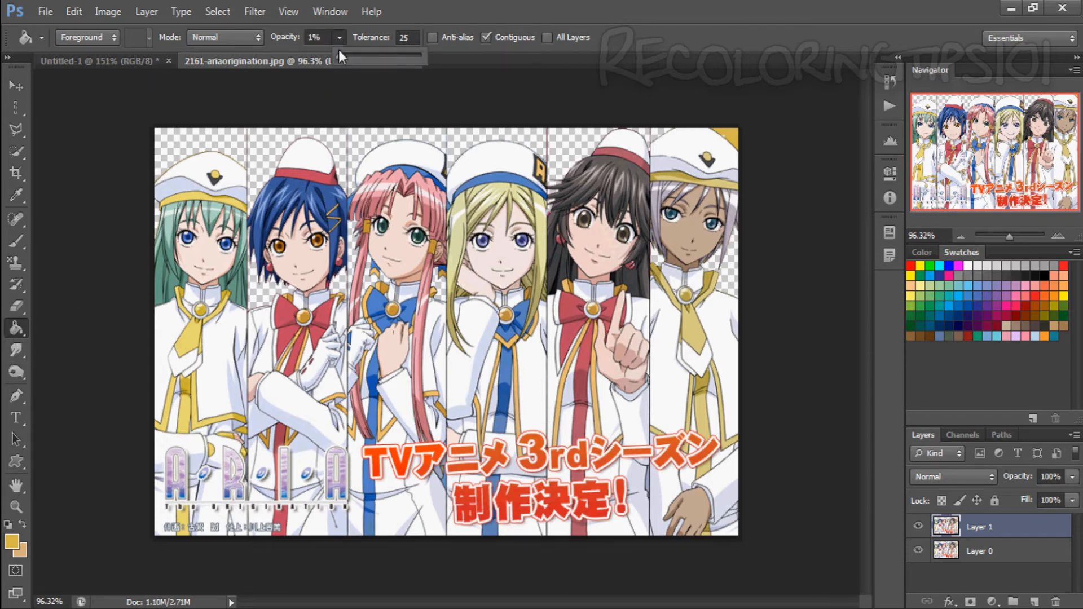
left_click(296, 124)
left_click(225, 148)
left_click(276, 152)
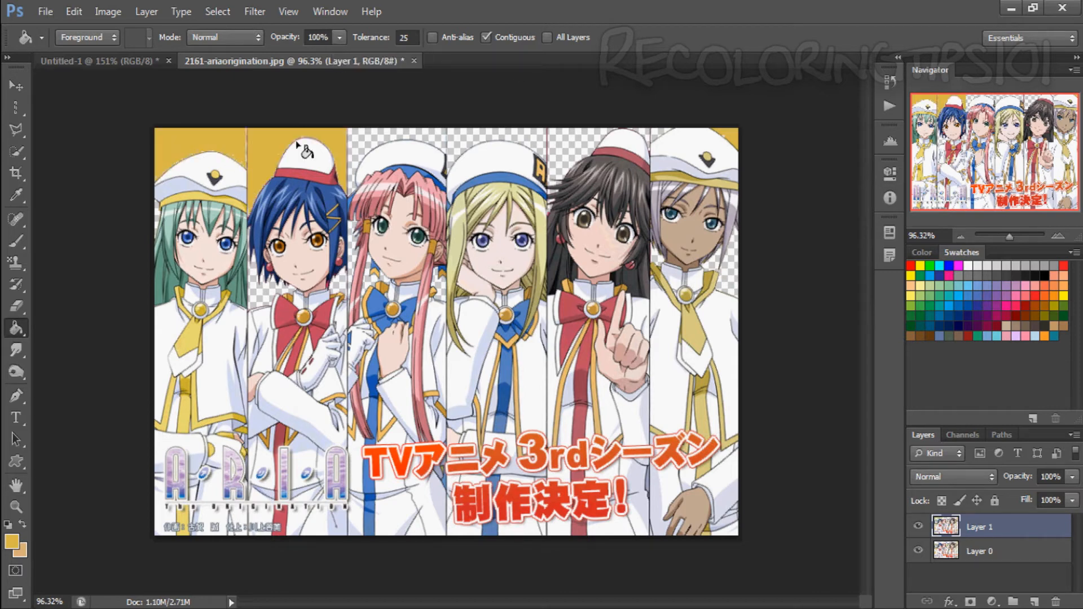
left_click(381, 148)
left_click(517, 148)
left_click(567, 141)
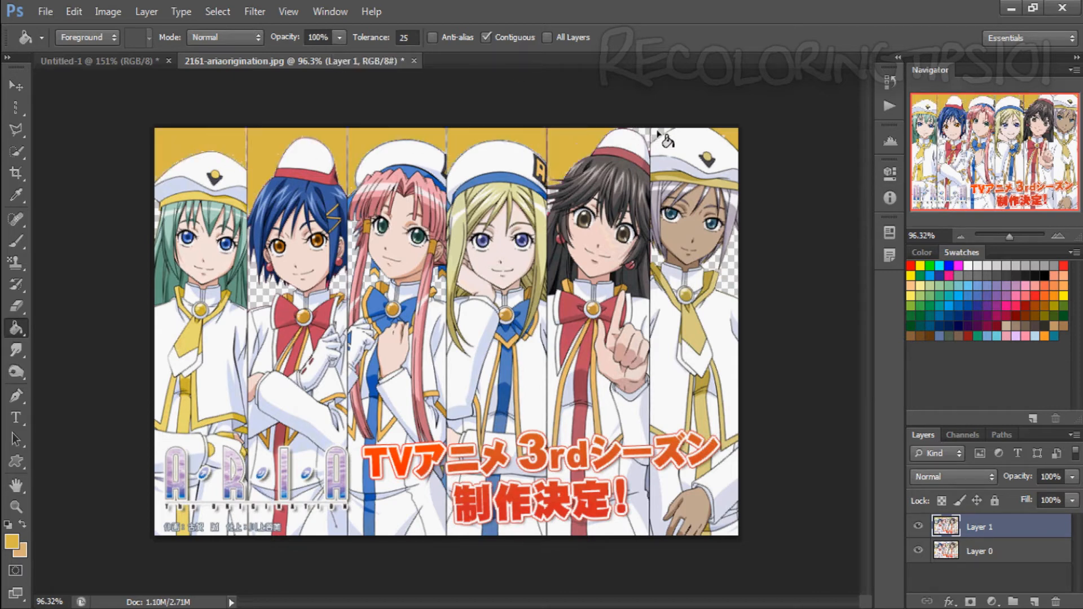
Recolour parts of the blue-haired, blonde and black-haired characters' hair with the Paint Bucket in Color mode.
left_click(224, 38)
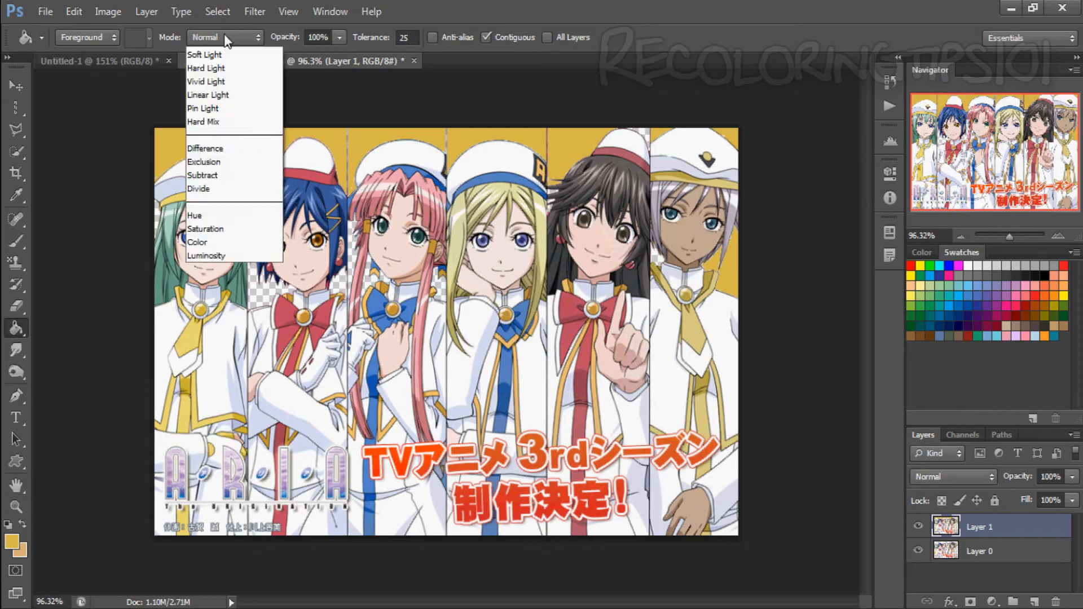
left_click(197, 484)
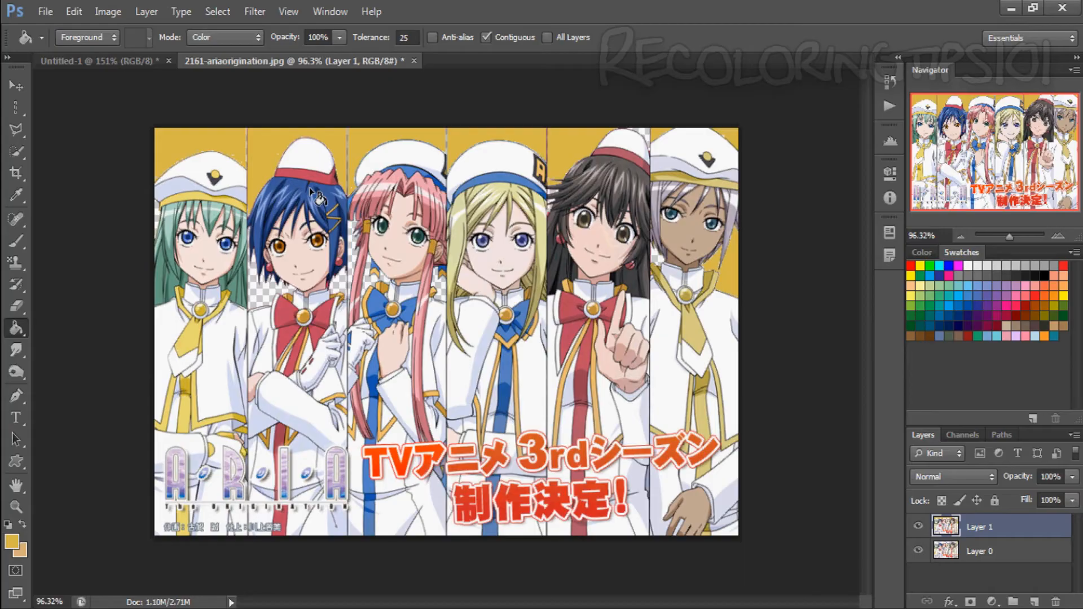
left_click(312, 191)
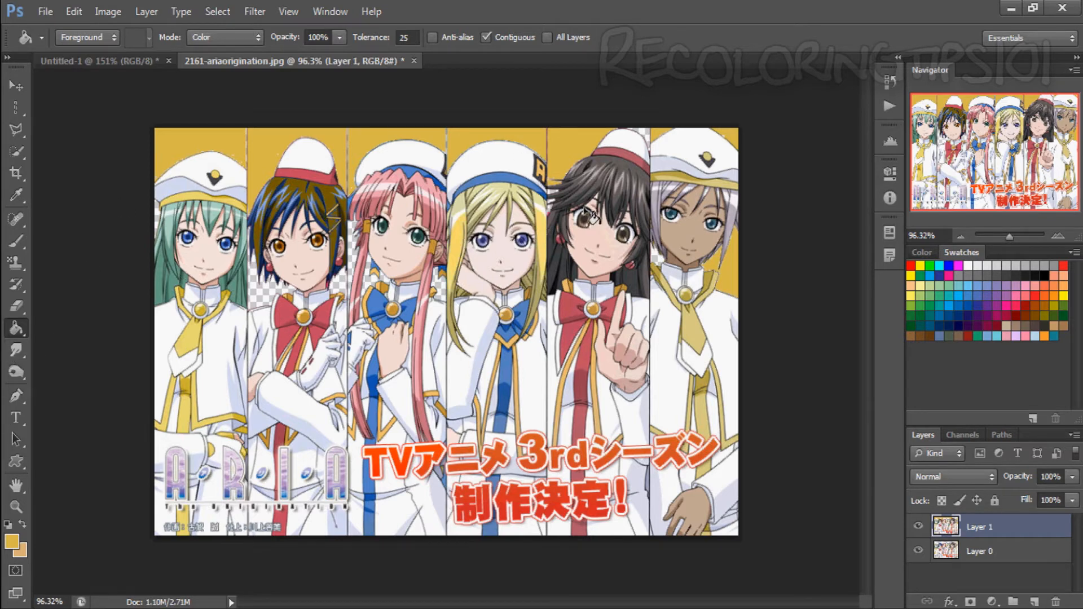
left_click(612, 166)
right_click(16, 327)
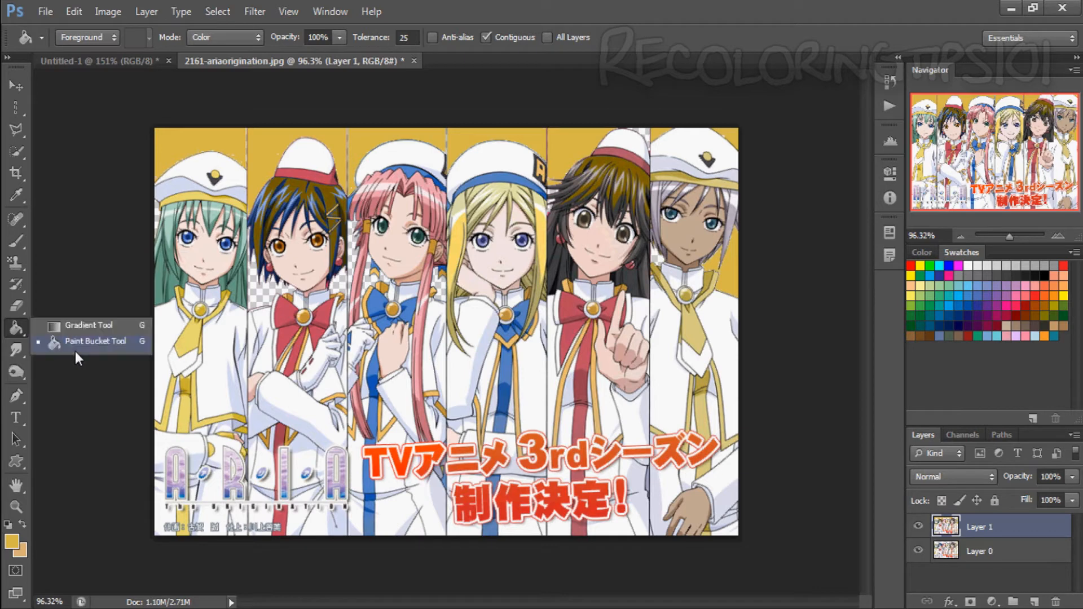
left_click(62, 341)
Try the Blur tool with a 175 px brush down the green-haired character, and undo the stroke.
right_click(15, 350)
left_click(48, 350)
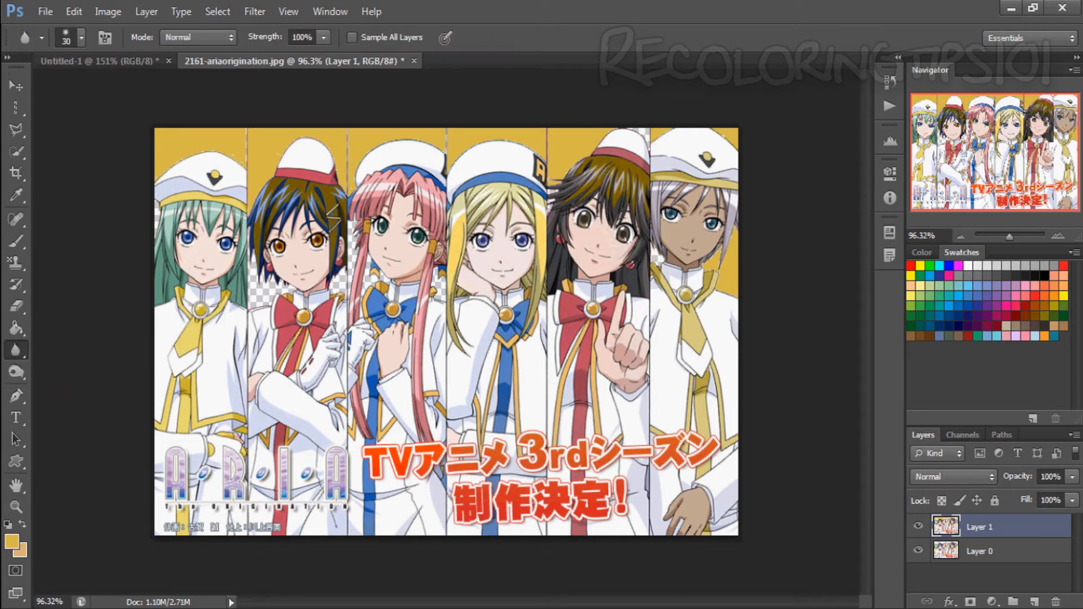
key("bracketright")
key("bracketright")
key("bracketright")
key("bracketright")
key("bracketright")
key("bracketright")
key("bracketright")
key("bracketright")
key("bracketright")
key("bracketright")
mouse_move(192, 220)
left_mouse_down()
mouse_move(237, 237)
mouse_move(282, 344)
mouse_move(316, 226)
mouse_move(206, 363)
left_mouse_up()
key("ctrl+z")
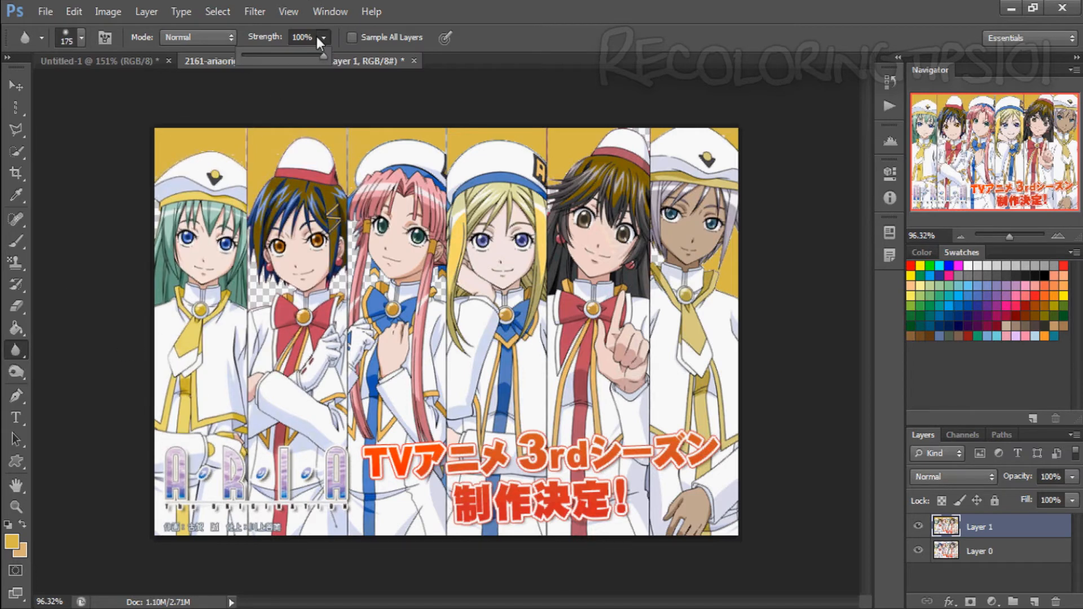
Blur all the characters and the ARIA logo with the Blur tool at 100% strength.
left_click(311, 37)
key("Return")
mouse_move(192, 220)
left_mouse_down()
mouse_move(508, 215)
mouse_move(621, 394)
mouse_move(537, 192)
mouse_move(473, 248)
mouse_move(325, 258)
left_mouse_up()
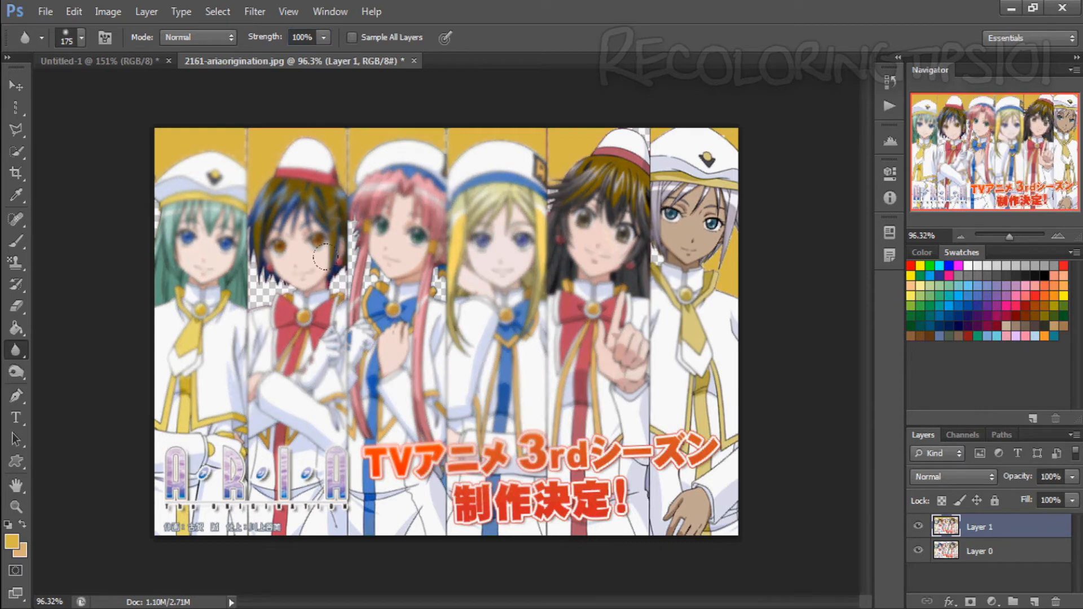
mouse_move(315, 172)
left_mouse_down()
mouse_move(350, 491)
mouse_move(195, 177)
left_mouse_up()
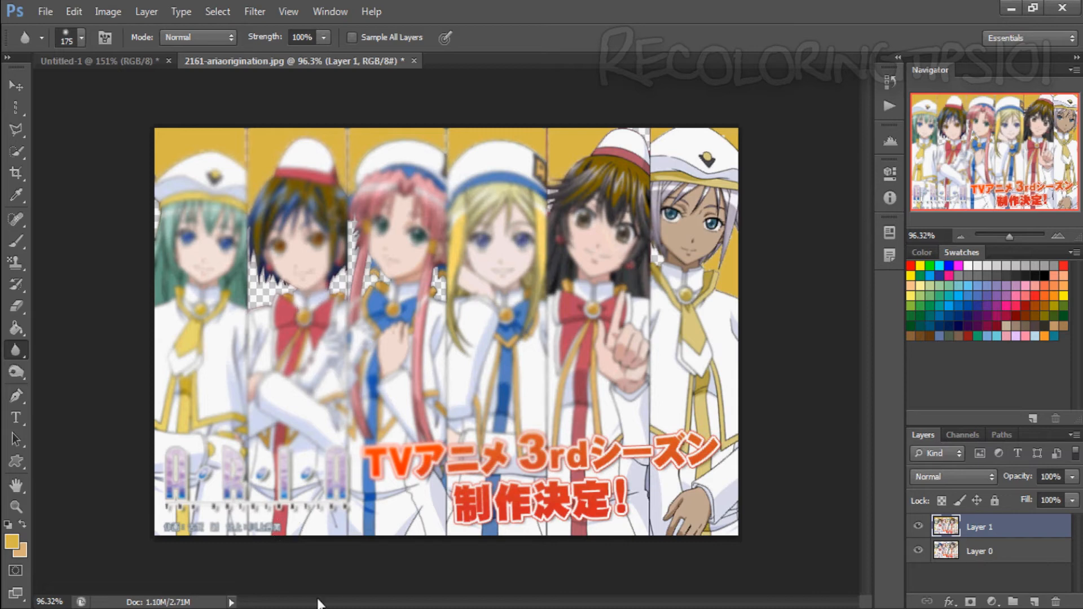
left_click_drag(212, 256, 230, 236)
left_click_drag(685, 152, 694, 220)
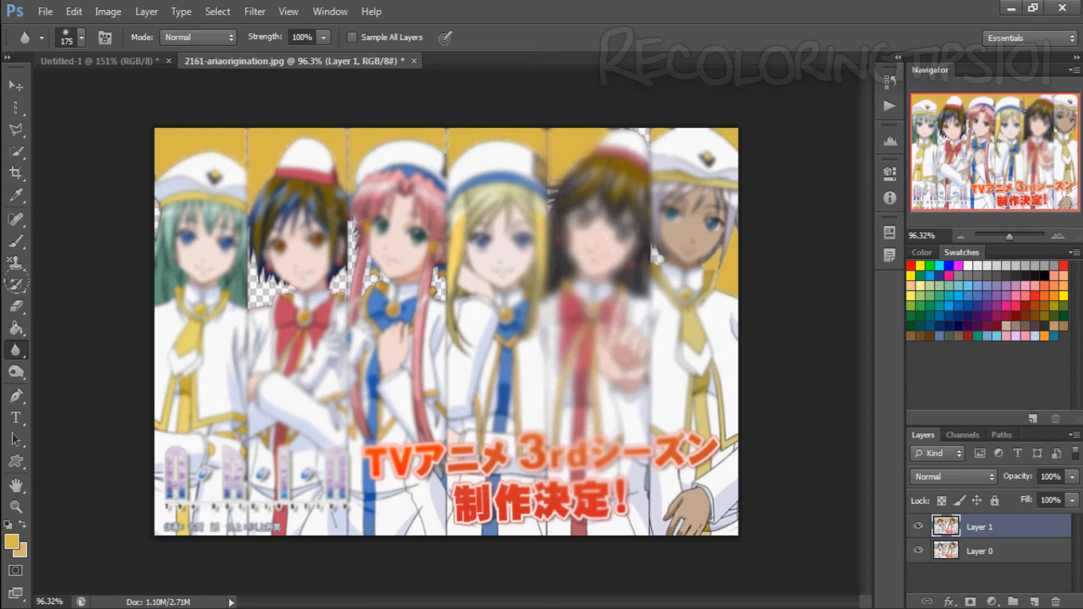
Sharpen the pink-haired character using the Sharpen tool with a 175 px brush at 100% strength, and undo the last stroke.
right_click(16, 350)
left_click(50, 364)
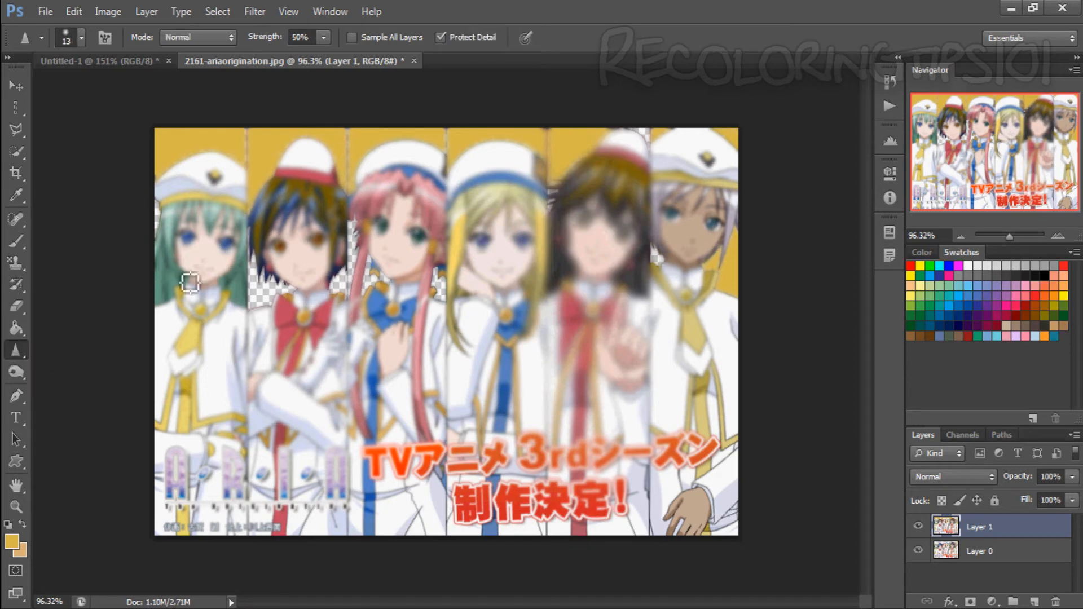
key("bracketright")
key("bracketright")
key("bracketright")
key("bracketright")
key("bracketright")
key("bracketright")
key("bracketright")
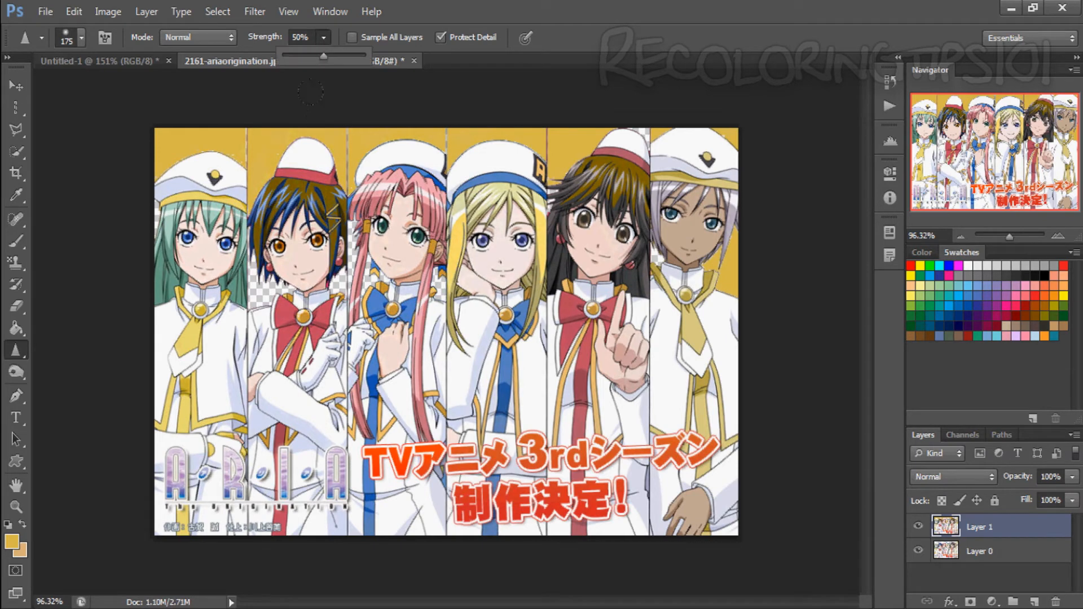
left_click_drag(323, 56, 367, 57)
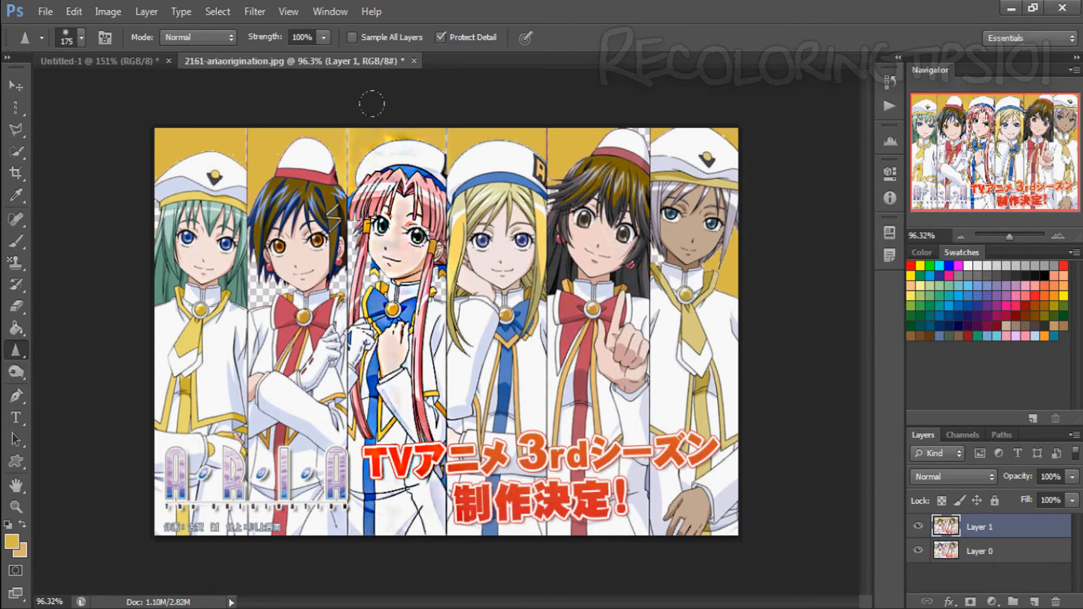
left_click_drag(363, 101, 347, 435)
mouse_move(406, 215)
left_mouse_down()
mouse_move(397, 176)
mouse_move(344, 477)
mouse_move(330, 174)
mouse_move(335, 515)
left_mouse_up()
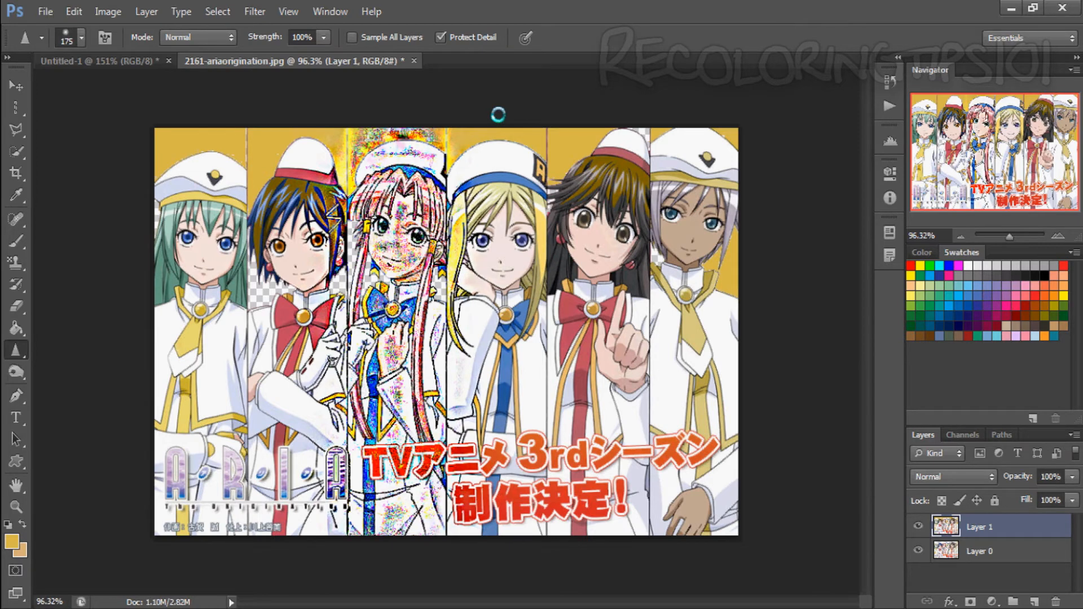
key("ctrl+z")
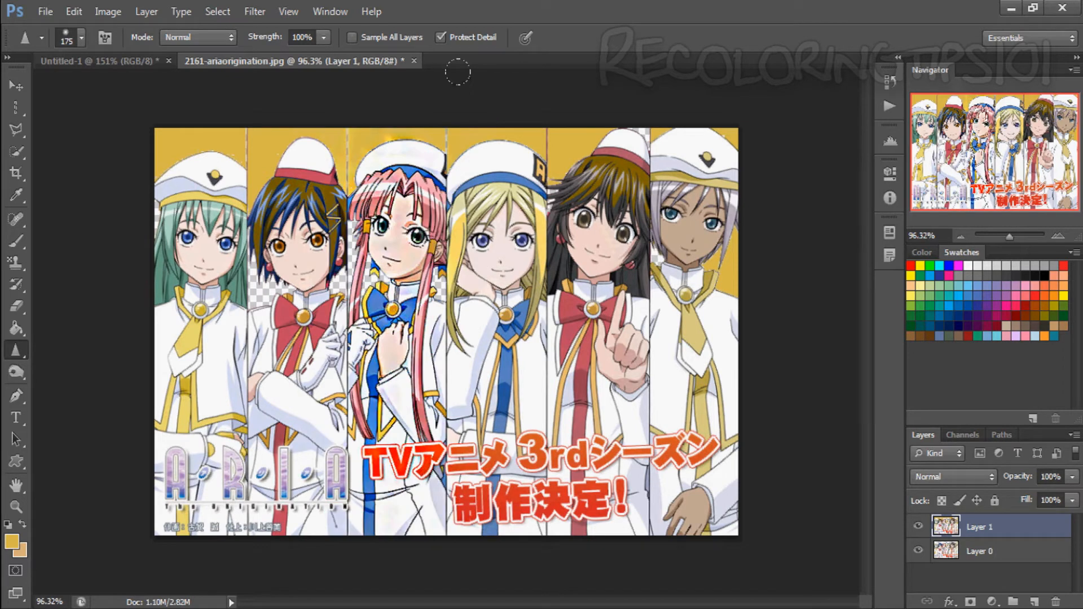
Try dragging the second character's face and hair downward with the Smudge tool at 60 px, and undo the strokes.
right_click(20, 349)
left_click(56, 374)
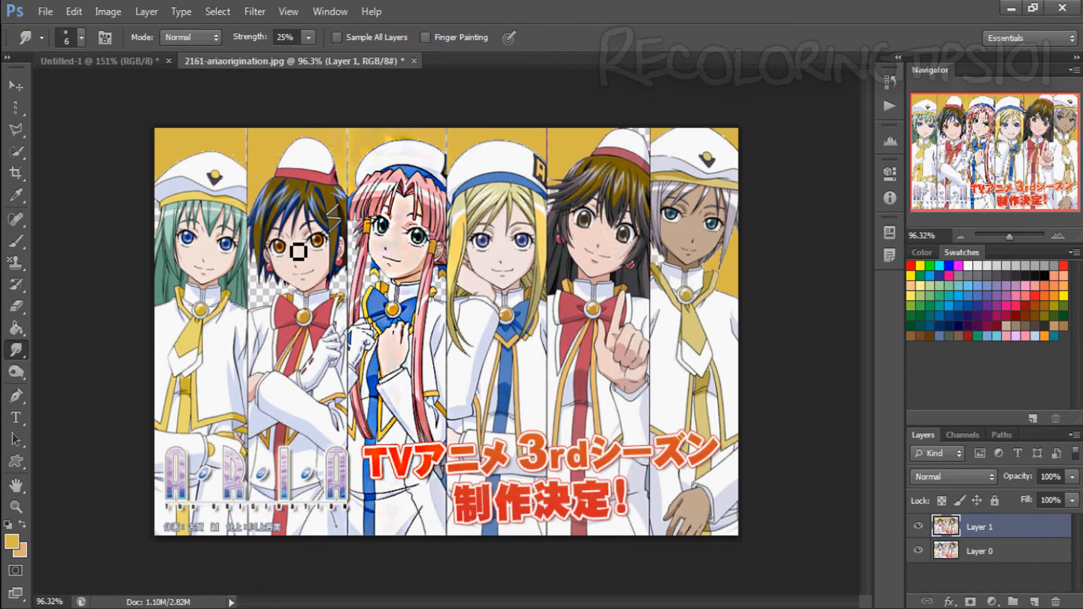
mouse_move(282, 215)
left_mouse_down()
mouse_move(356, 378)
mouse_move(373, 446)
mouse_move(333, 395)
mouse_move(384, 486)
mouse_move(356, 462)
left_mouse_up()
left_click_drag(282, 186, 350, 429)
left_click_drag(305, 226, 367, 508)
mouse_move(299, 180)
left_mouse_down()
mouse_move(340, 344)
mouse_move(304, 135)
mouse_move(324, 307)
left_mouse_up()
key("ctrl+alt+z")
key("ctrl+alt+z")
key("ctrl+alt+z")
key("ctrl+alt+z")
key("ctrl+alt+z")
key("ctrl+alt+z")
key("ctrl+alt+z")
key("ctrl+alt+z")
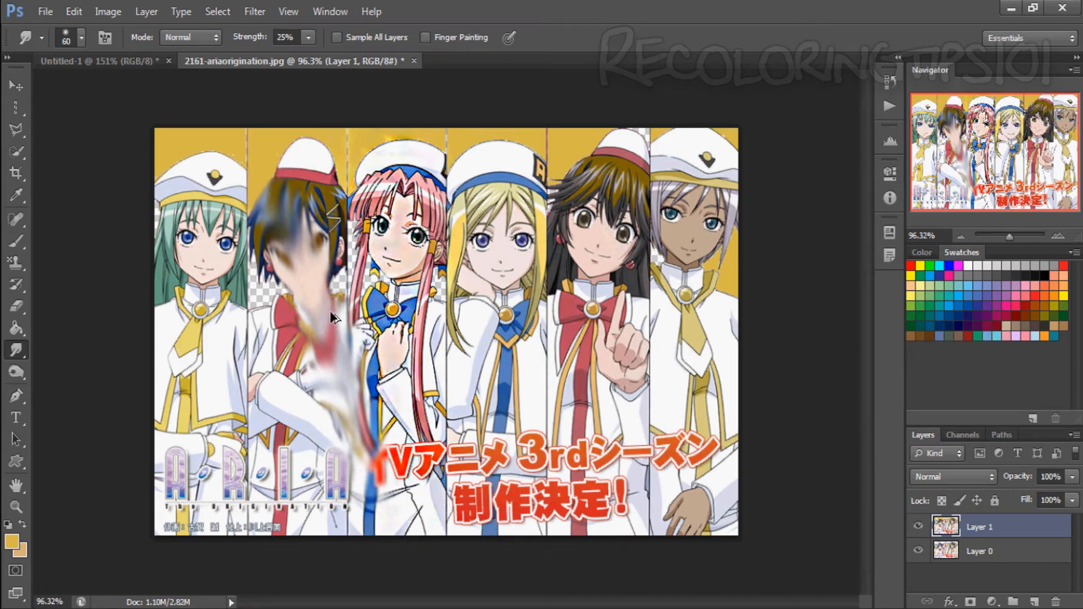
Smudge the second character's hair tips and jawline beside the earring with a 15 px brush at 25% strength.
scroll(299, 285, "up", 5)
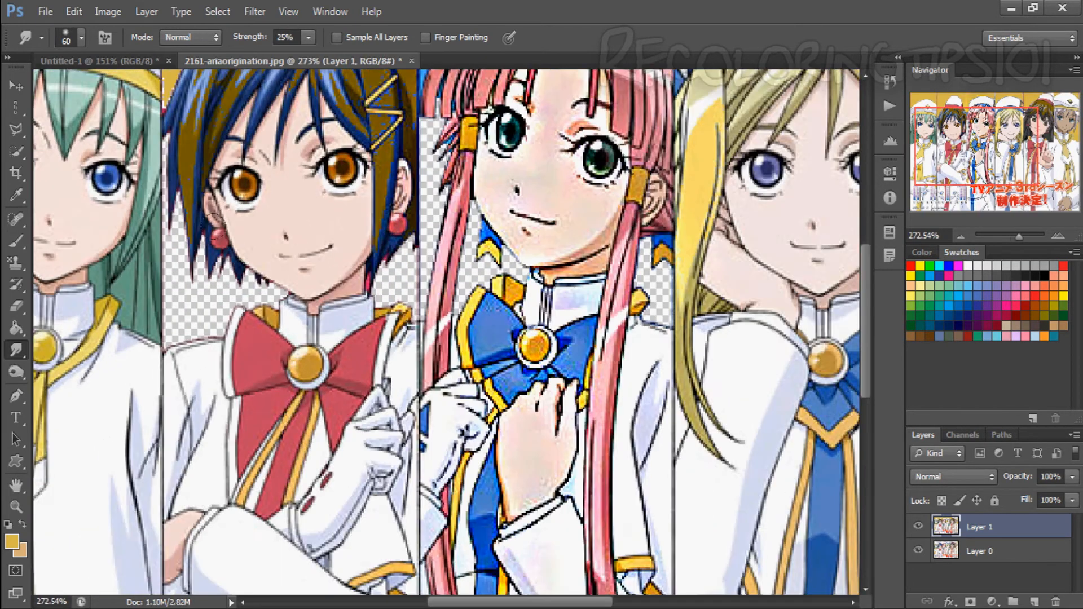
scroll(206, 256, "up", 5)
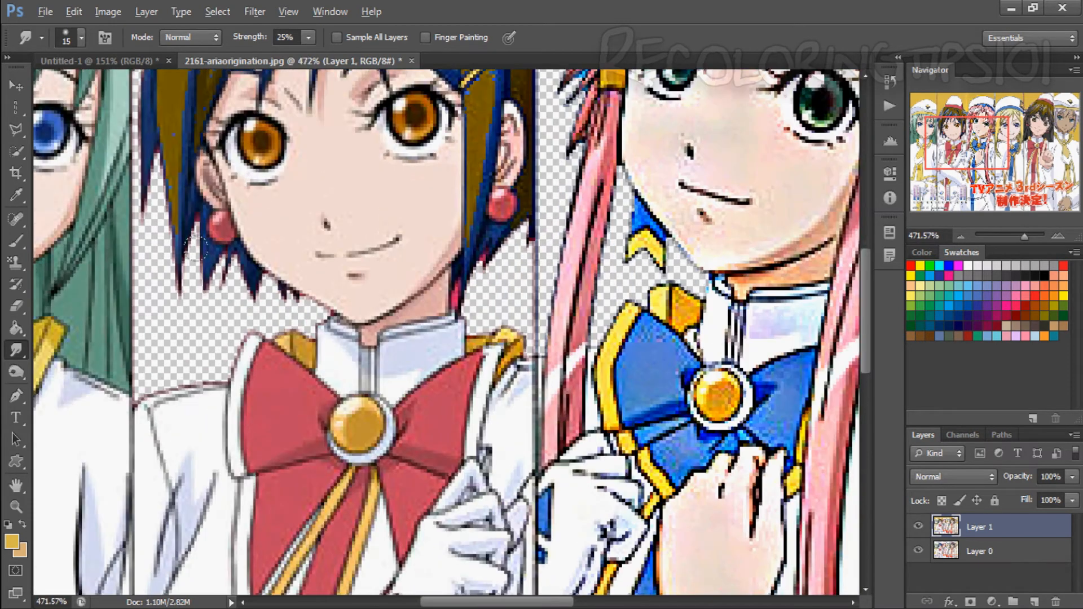
mouse_move(205, 257)
left_mouse_down()
mouse_move(209, 338)
mouse_move(223, 217)
mouse_move(265, 338)
mouse_move(294, 361)
mouse_move(287, 383)
mouse_move(305, 226)
mouse_move(406, 338)
mouse_move(395, 361)
mouse_move(317, 275)
left_mouse_up()
scroll(317, 275, "down", 5)
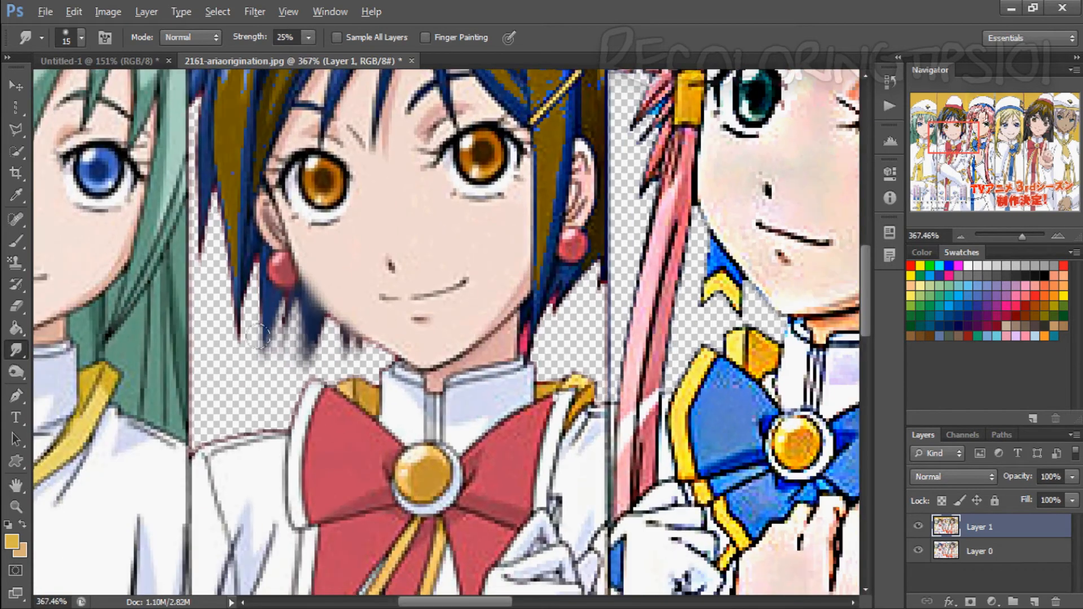
scroll(251, 316, "up", 1)
mouse_move(251, 282)
left_mouse_down()
mouse_move(243, 378)
mouse_move(232, 384)
left_mouse_up()
scroll(285, 169, "up", 1)
mouse_move(353, 381)
left_mouse_down()
mouse_move(335, 353)
mouse_move(365, 341)
mouse_move(323, 376)
mouse_move(335, 343)
mouse_move(351, 378)
mouse_move(439, 385)
left_mouse_up()
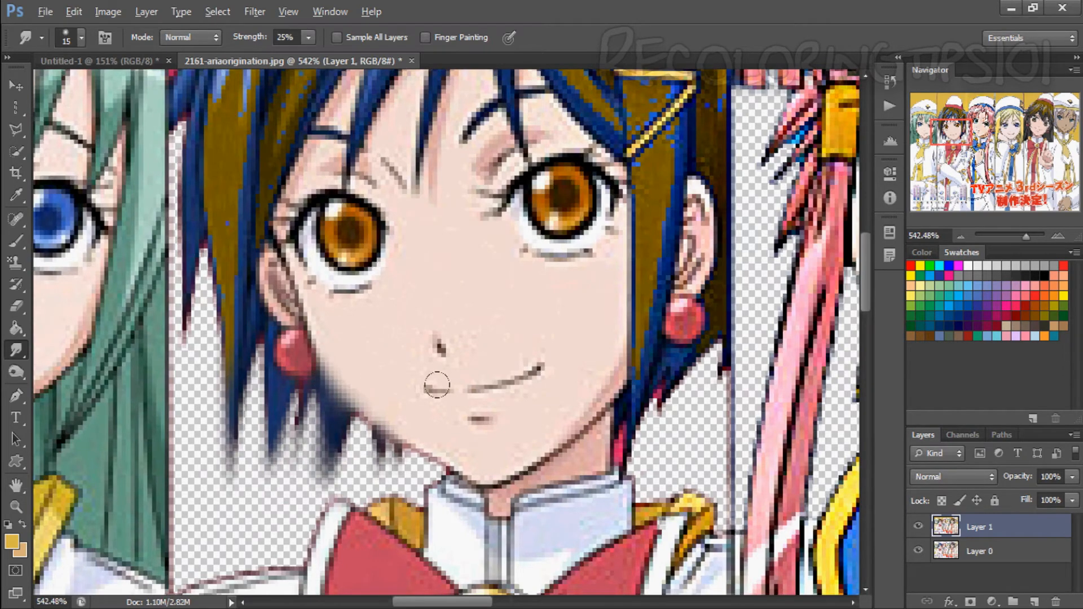
Smudge the area around the second character's eye with short downward strokes.
scroll(438, 384, "down", 3)
scroll(417, 310, "down", 2)
scroll(425, 277, "up", 3)
scroll(423, 277, "down", 1)
left_click_drag(429, 257, 446, 367)
left_click_drag(480, 249, 516, 367)
scroll(388, 238, "down", 1)
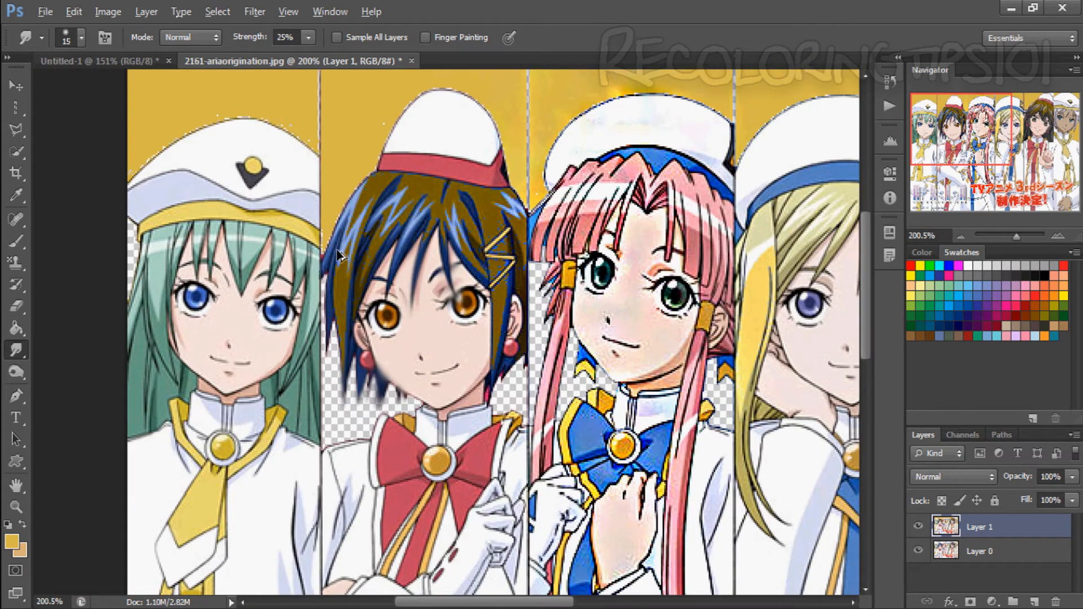
Switch through the Rectangular Marquee to the Polygonal Lasso tool, delete Layer 1, and fit the image in the window.
mouse_move(16, 107)
left_mouse_down()
mouse_move(48, 123)
mouse_move(51, 107)
left_mouse_up()
left_click(16, 129)
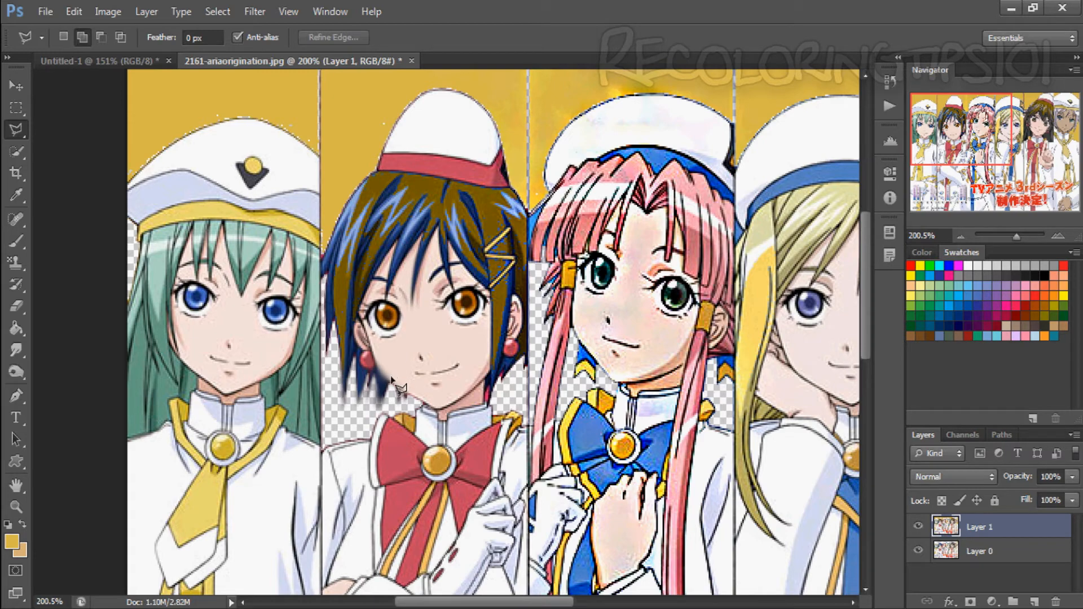
left_click_drag(994, 525, 1056, 602)
key("ctrl+0")
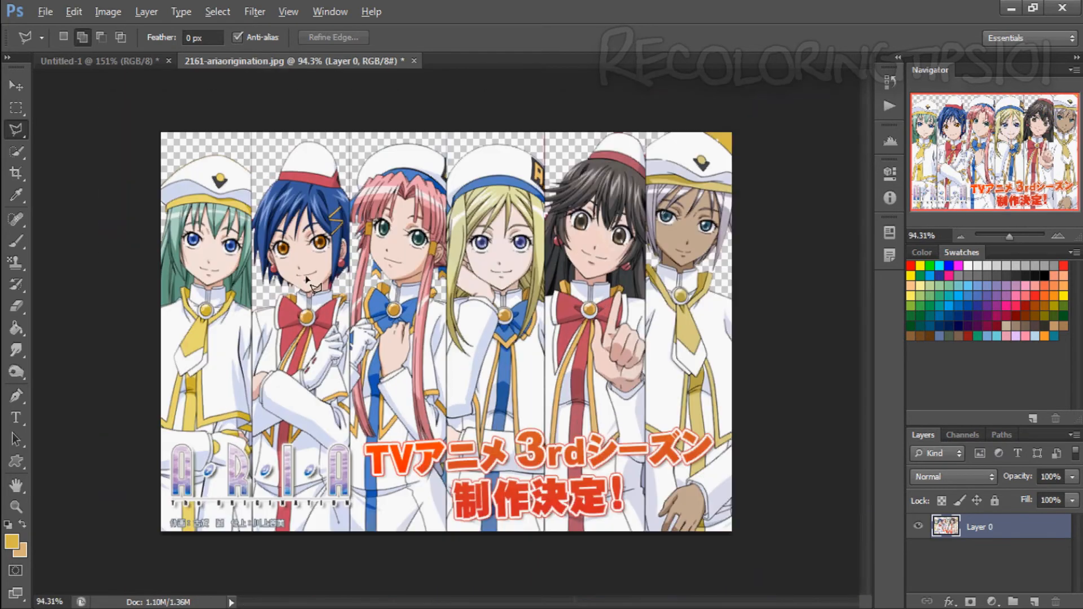
left_click(16, 354)
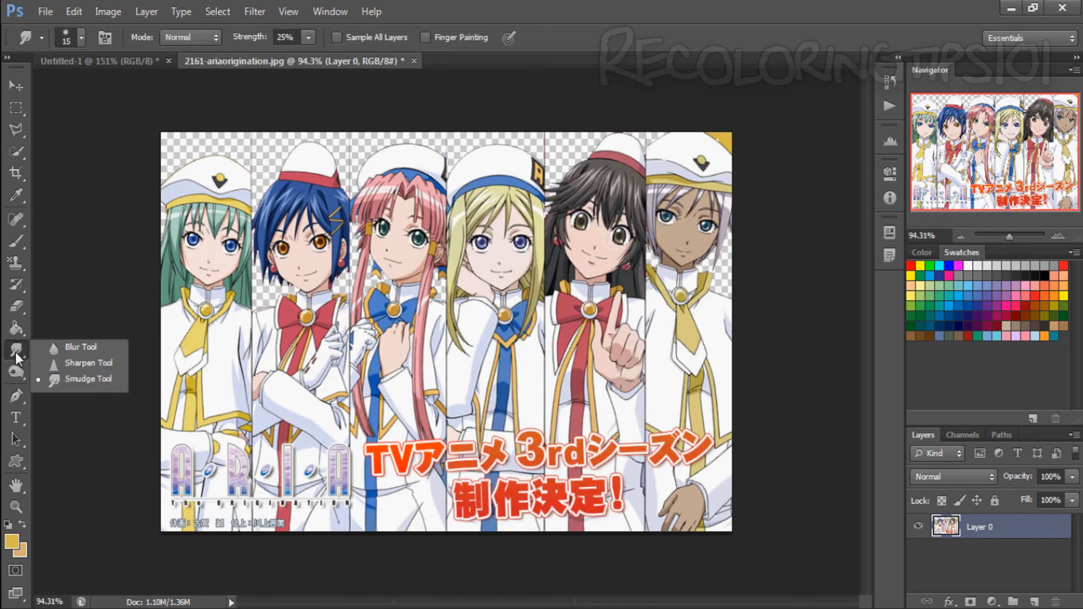
left_click(15, 352)
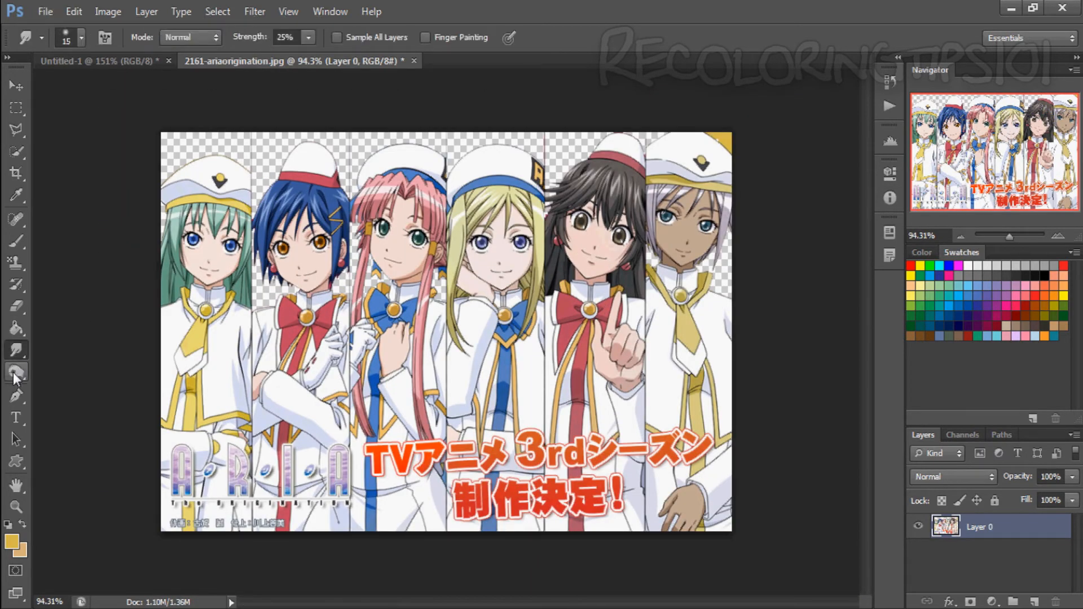
left_click(16, 372)
left_click(16, 351)
left_click(62, 350)
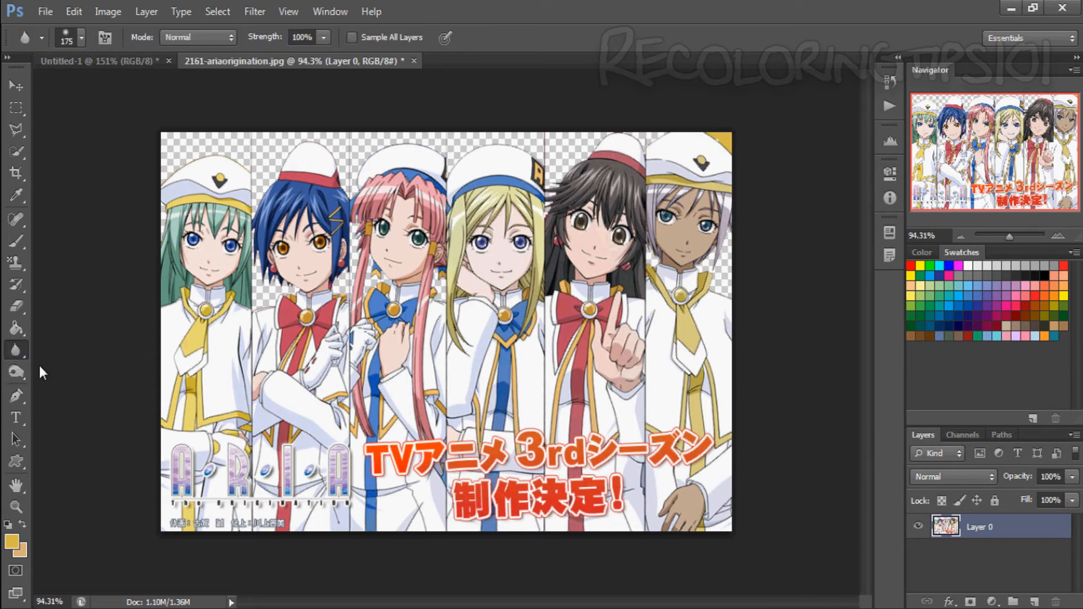
left_click(15, 350)
left_click(63, 377)
Desaturate the layer and lighten the second character from the left with the Dodge tool at 50% midtone exposure.
left_click(15, 373)
left_click(63, 370)
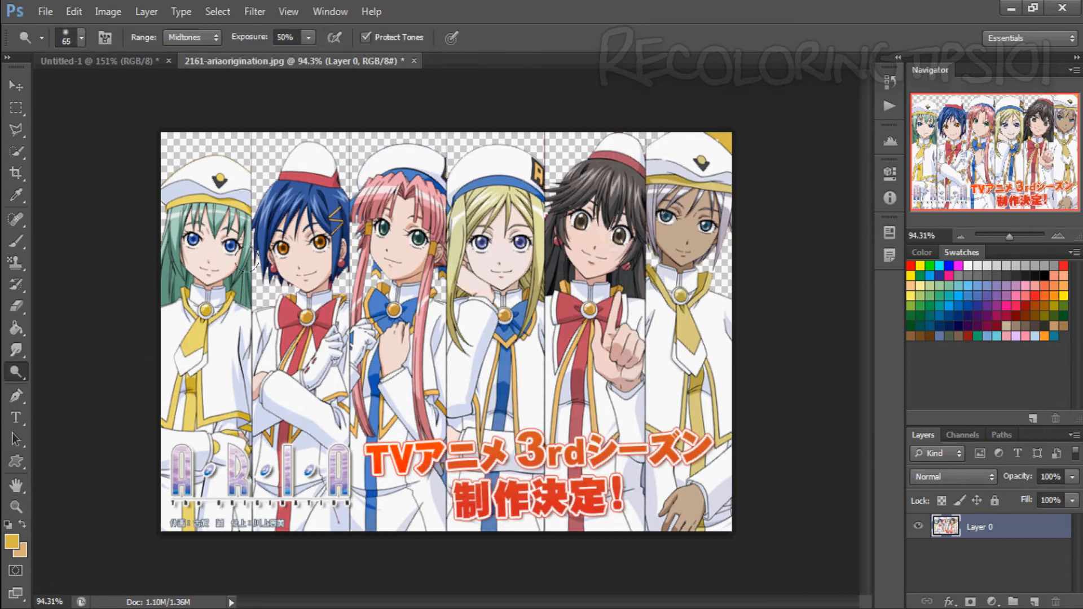
key("shift+ctrl+u")
mouse_move(266, 225)
left_mouse_down()
mouse_move(271, 258)
mouse_move(251, 212)
mouse_move(344, 395)
mouse_move(288, 391)
mouse_move(291, 361)
left_mouse_up()
key("ctrl+z")
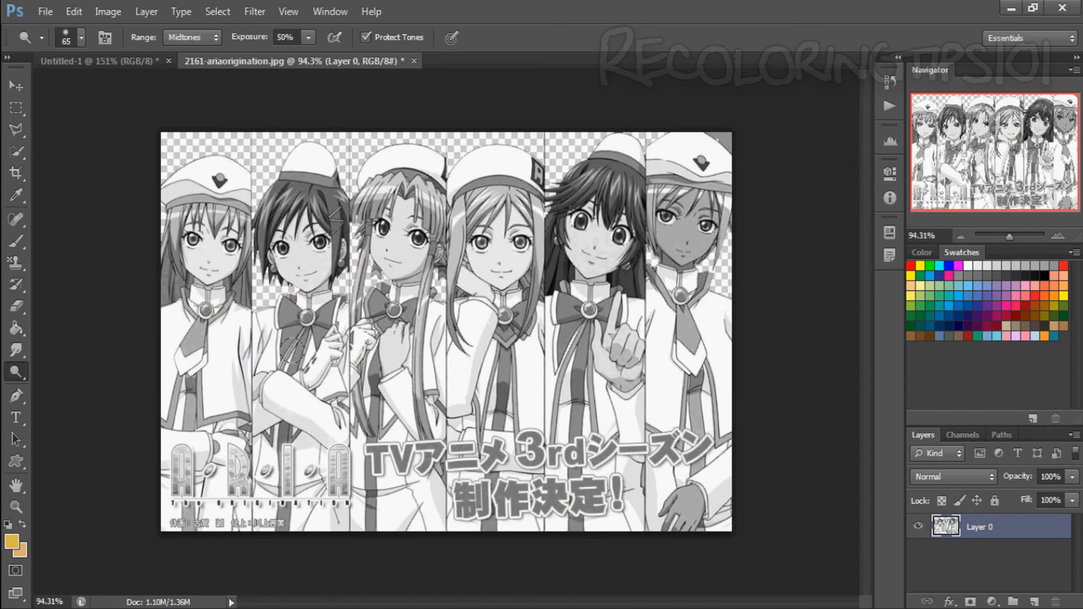
mouse_move(285, 148)
left_mouse_down()
mouse_move(301, 349)
mouse_move(270, 480)
mouse_move(299, 418)
mouse_move(260, 154)
mouse_move(327, 265)
mouse_move(213, 390)
left_mouse_up()
Darken the third character's hair, face and bow with the Burn tool at 150 px, Midtones range and 50% exposure.
right_click(14, 377)
left_click(54, 388)
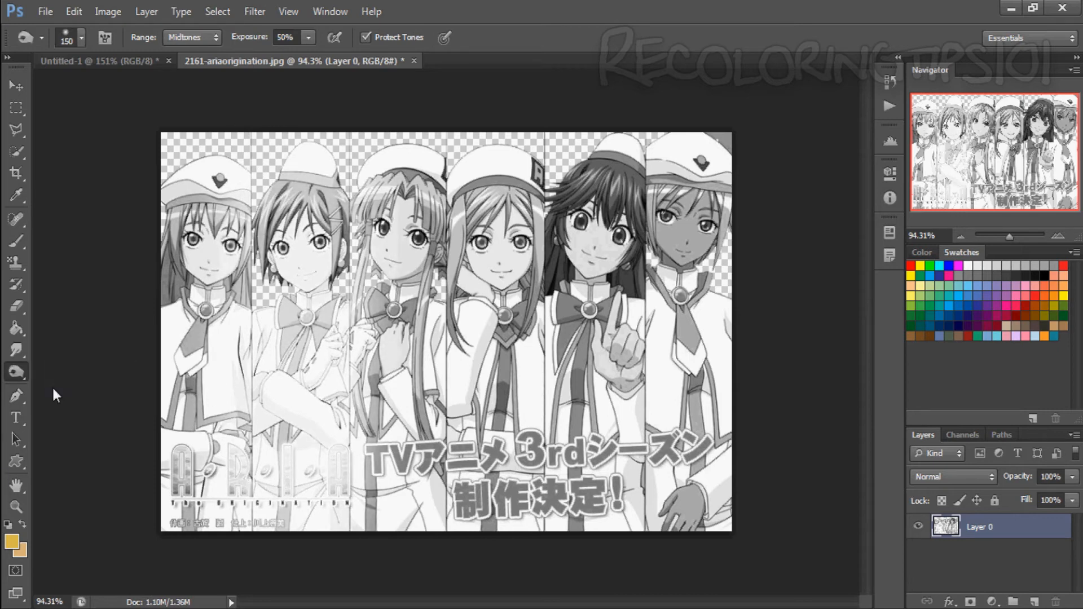
mouse_move(367, 130)
left_mouse_down()
mouse_move(428, 508)
mouse_move(357, 112)
mouse_move(356, 135)
left_mouse_up()
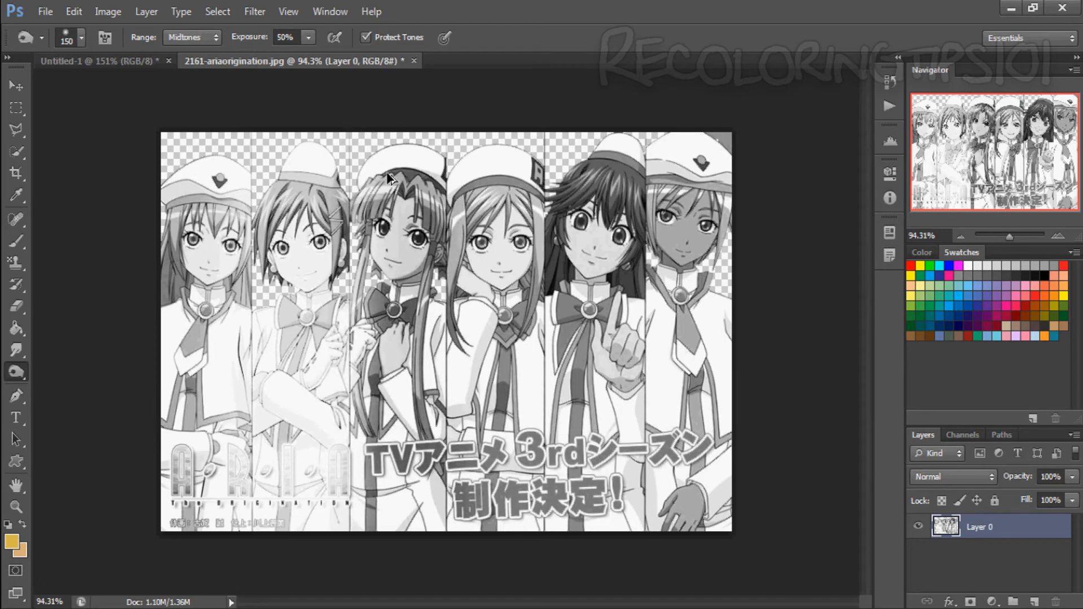
key("ctrl+u")
key("Escape")
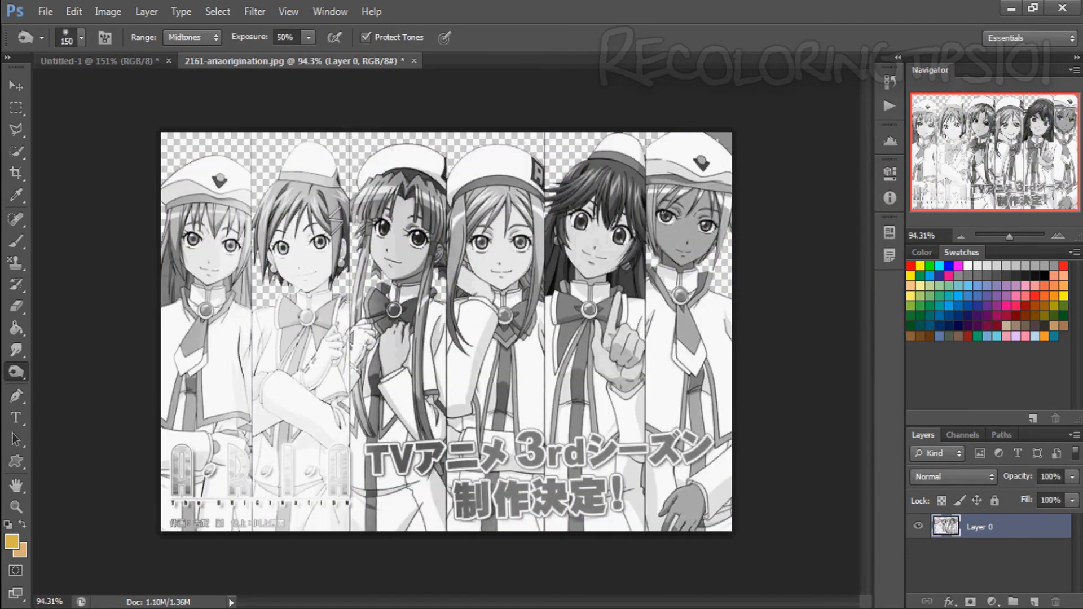
mouse_move(395, 251)
left_mouse_down()
mouse_move(395, 407)
mouse_move(389, 231)
left_mouse_up()
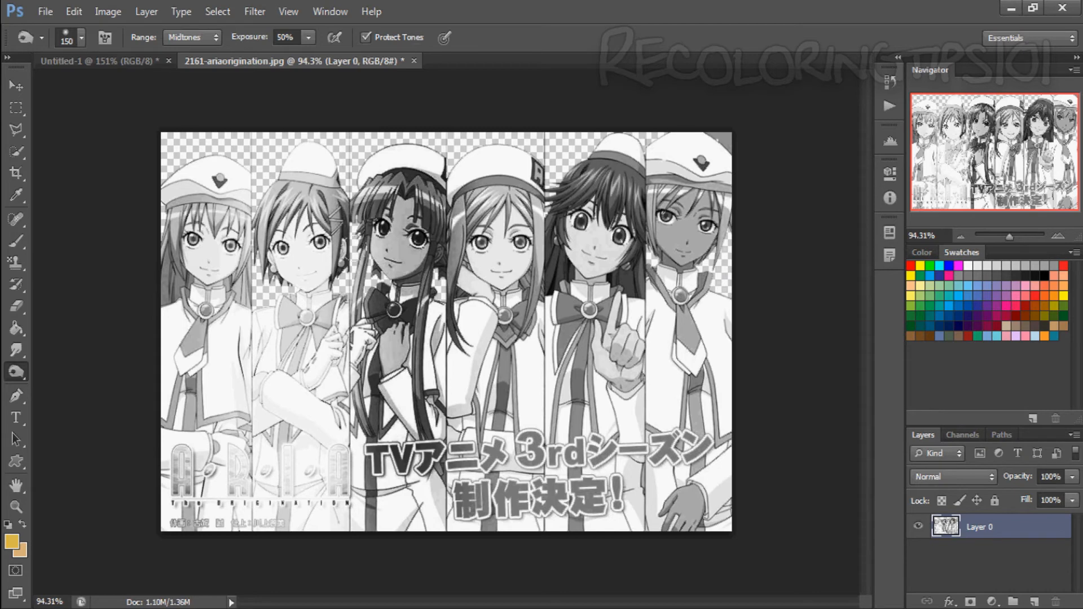
Set the Sponge tool to 100% flow in Desaturate mode and switch back to the Dodge tool.
right_click(20, 372)
left_click(64, 405)
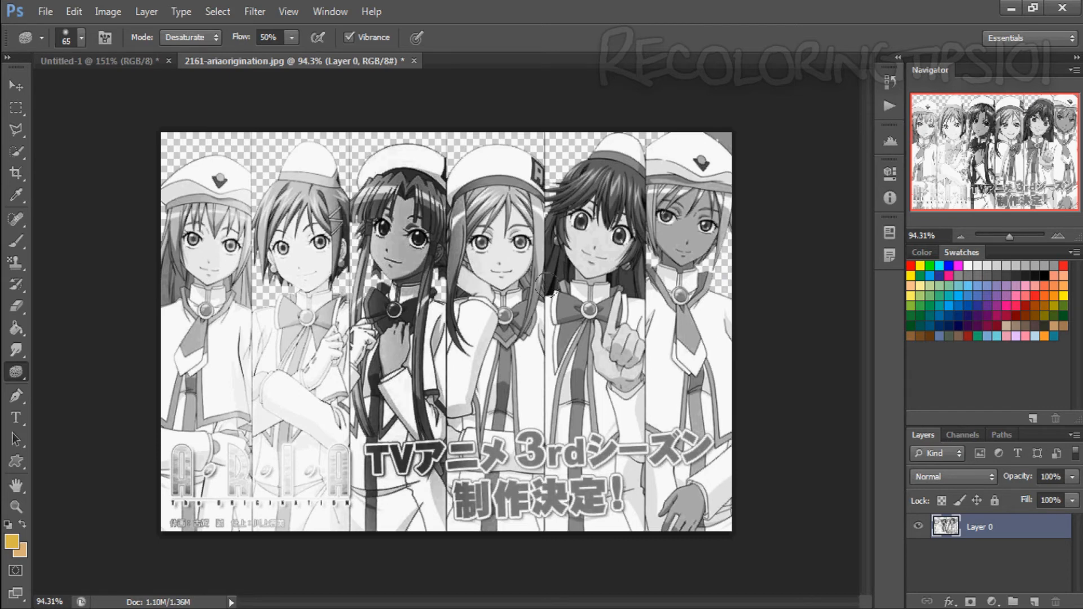
key("0")
left_click(22, 373)
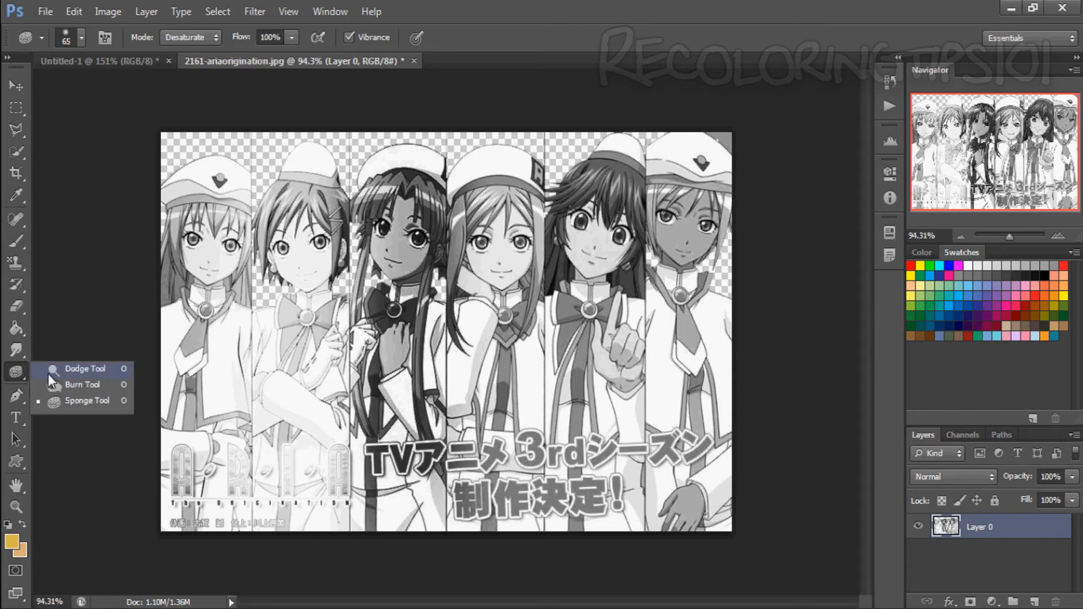
left_click(49, 374)
Activate the Pen tool in Path mode and flatten the image into a locked Background layer.
left_click(17, 397)
left_click(68, 394)
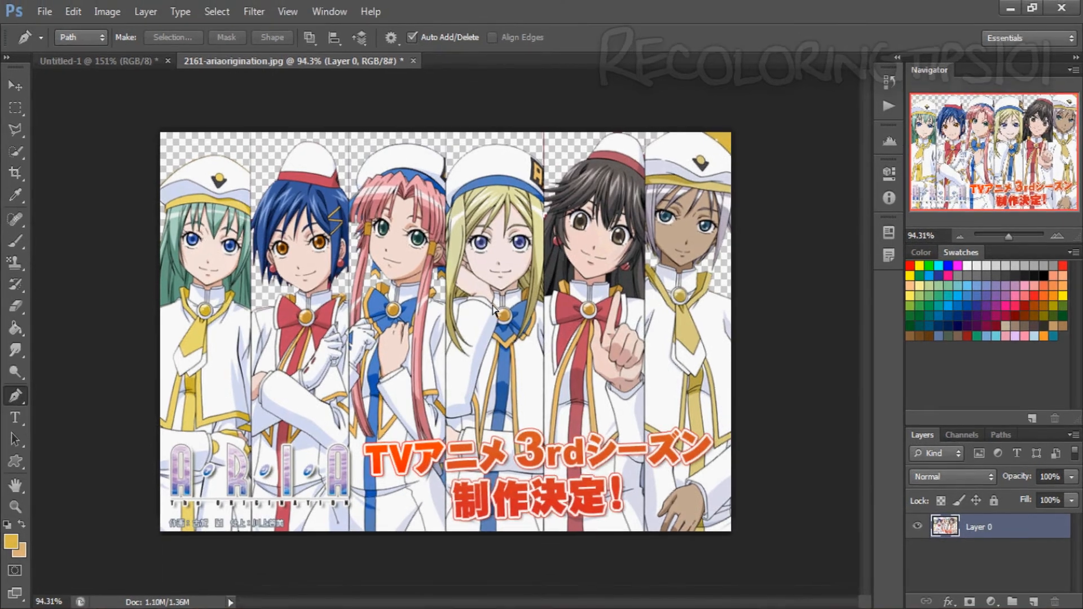
right_click(1032, 527)
left_click(903, 443)
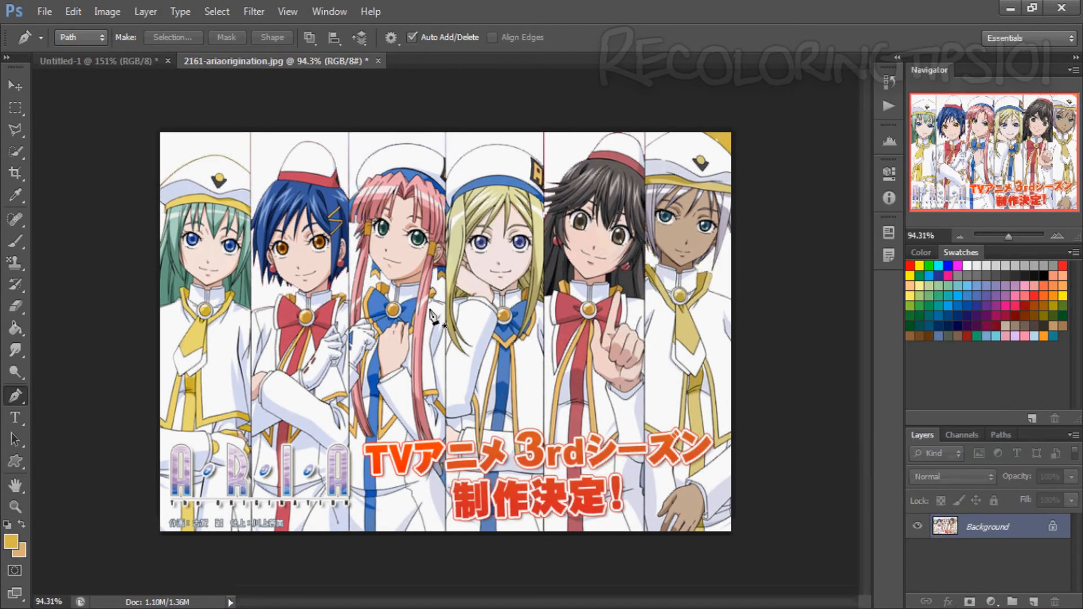
Start a straight-segment pen path zigzagging along the first character's bangs from the hat brim, removing a misplaced anchor.
scroll(179, 151, "up", 6)
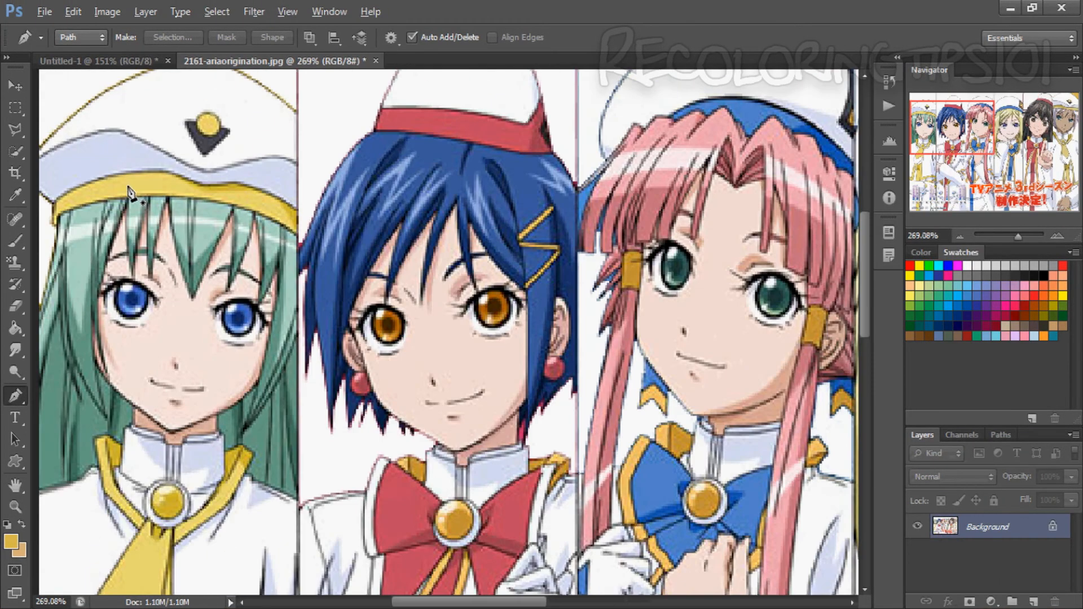
scroll(269, 332, "up", 2)
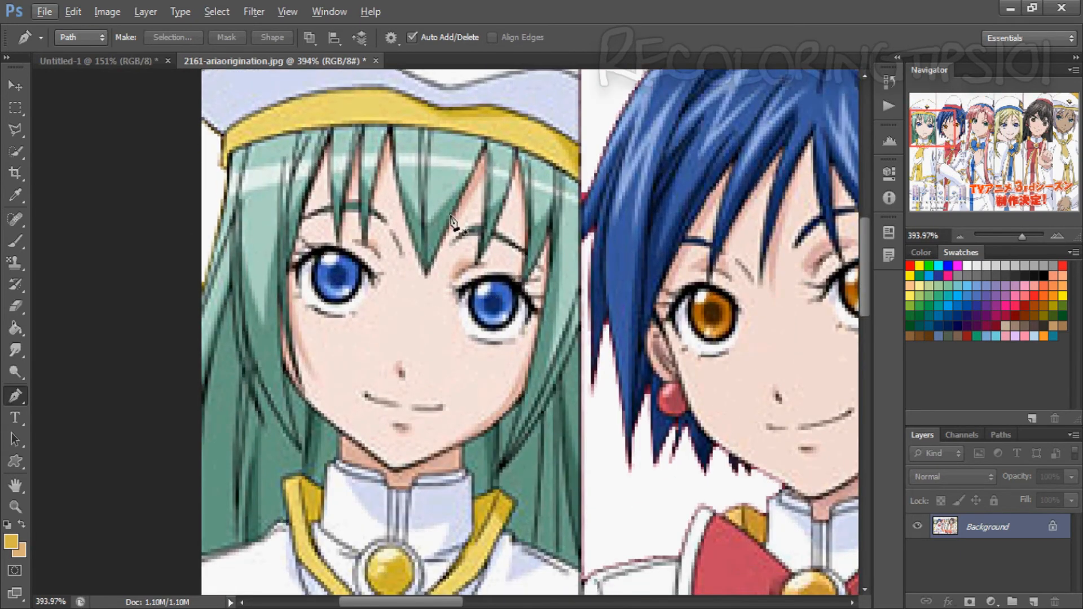
left_click(388, 131)
left_click(427, 273)
left_click(484, 150)
left_click(476, 258)
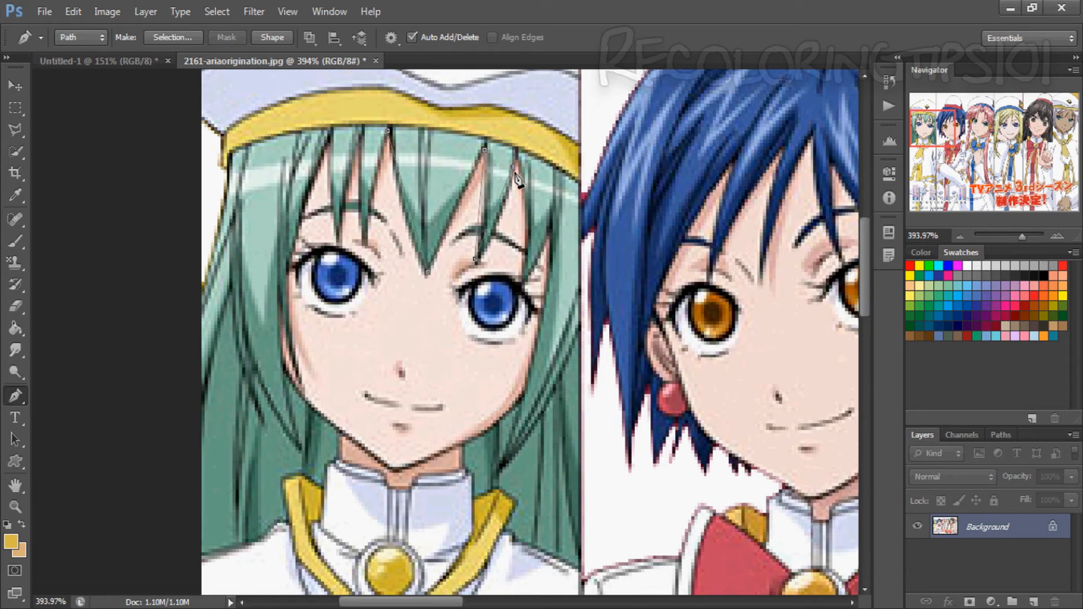
key("BackSpace")
key("ctrl+z")
key("BackSpace")
Continue the pen path around the side hair strands down to the long tip and close it at its first anchor.
left_click(516, 153)
left_click(521, 289)
left_click(550, 233)
left_click(500, 467)
left_click(585, 335)
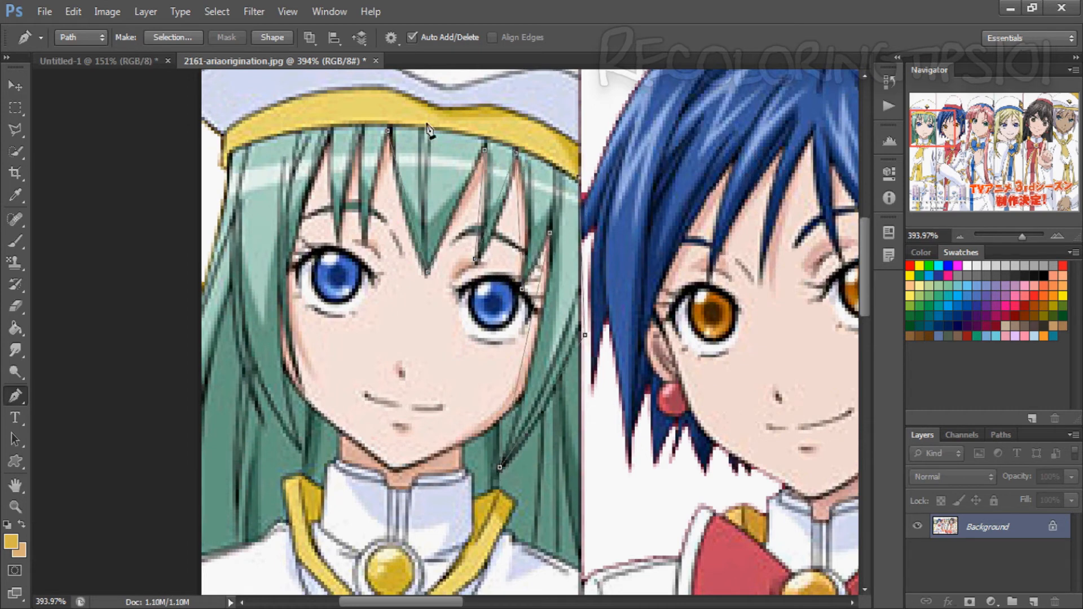
left_click(389, 130)
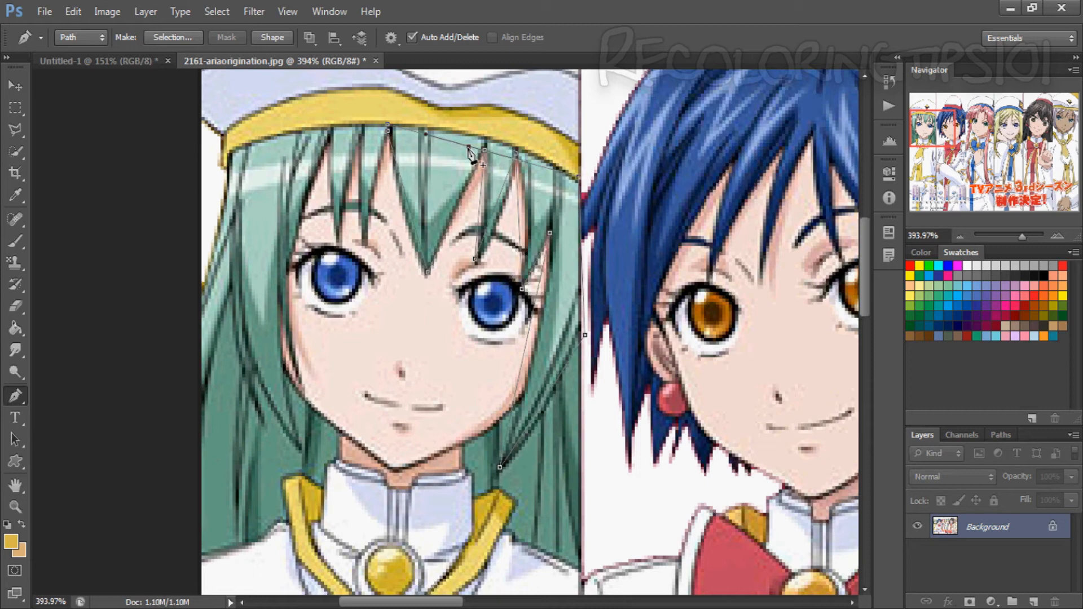
Add extra anchor points on the segments of the closed hair path, along the hat brim, bangs and side strand.
left_click(468, 147)
left_click(407, 216)
left_click(523, 358)
scroll(524, 363, "down", 3)
scroll(316, 395, "up", 3)
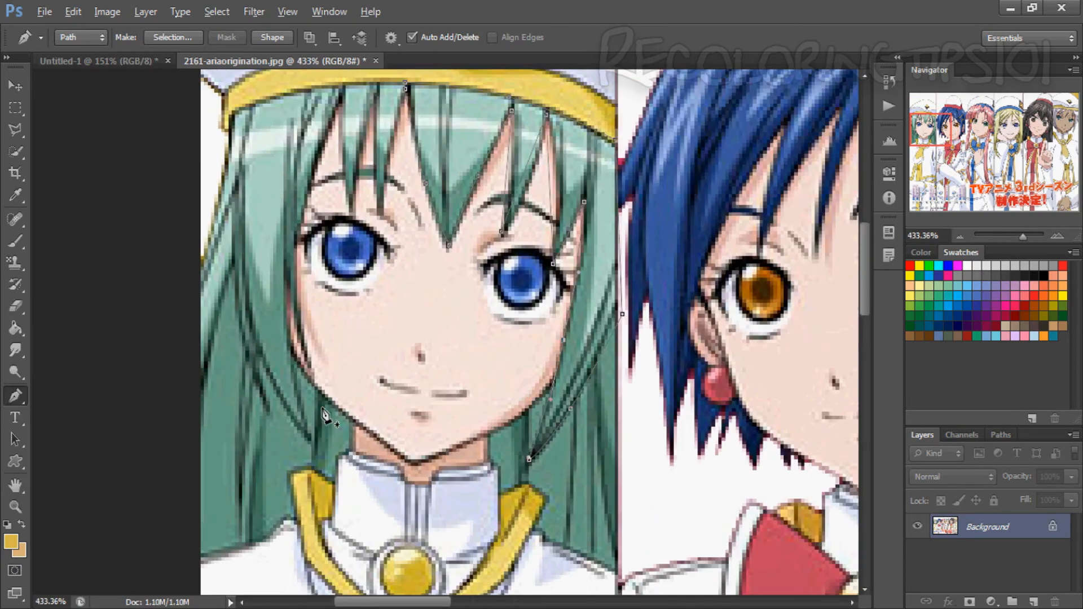
Draw a path segment across the first character's lower face, bend it down to the chin and jawline, and dismiss it.
left_click(291, 355)
left_click(547, 389)
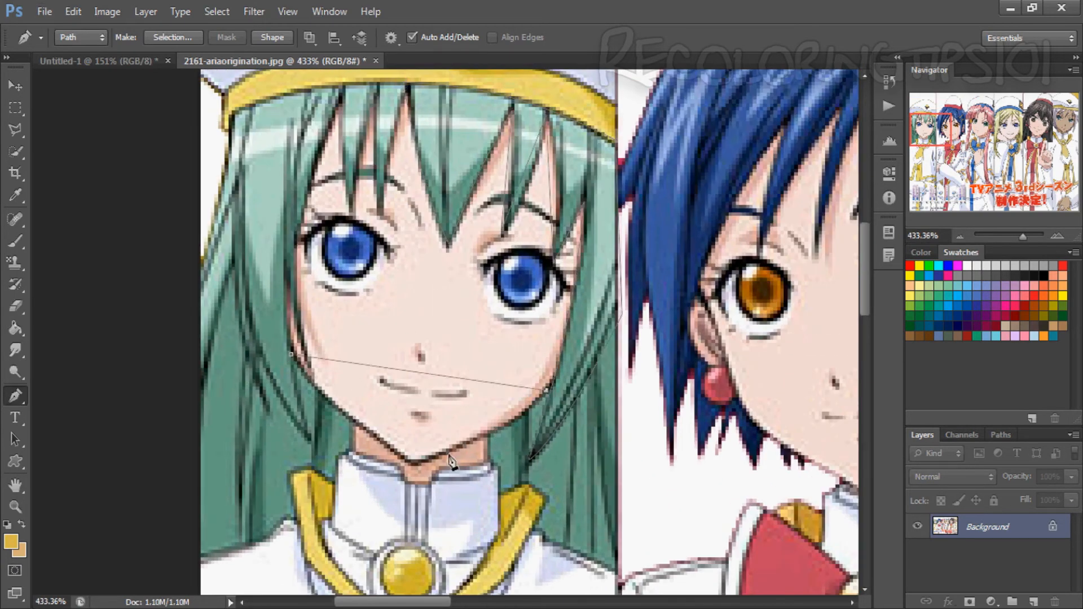
left_click_drag(411, 385, 412, 462)
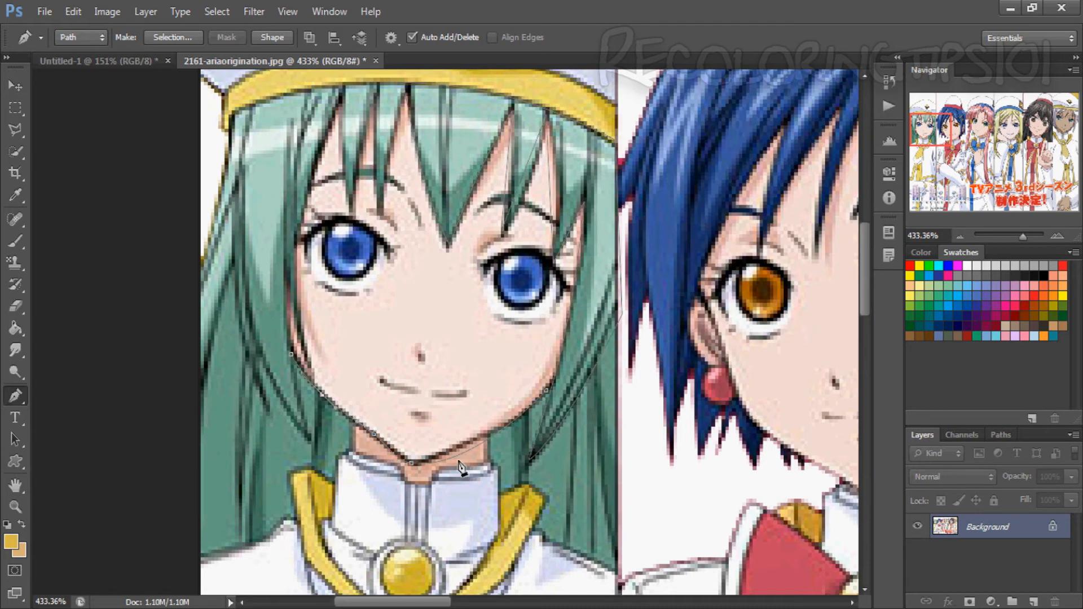
left_click_drag(456, 449, 453, 452)
left_click_drag(513, 423, 522, 414)
key("Return")
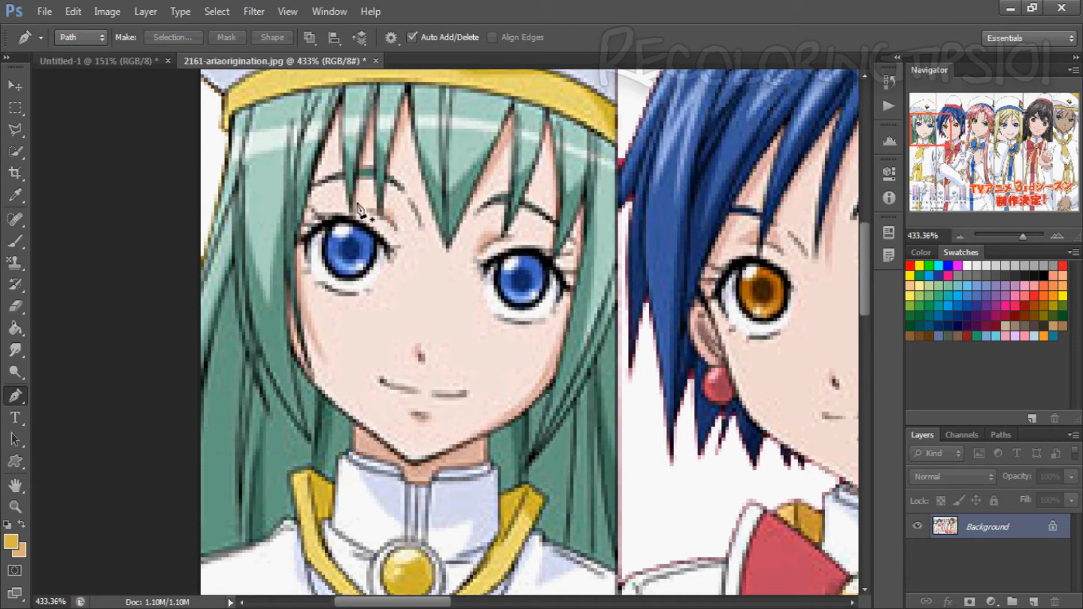
Draw a freehand path around the first character's bangs with the Freeform Pen tool and dismiss it.
right_click(10, 399)
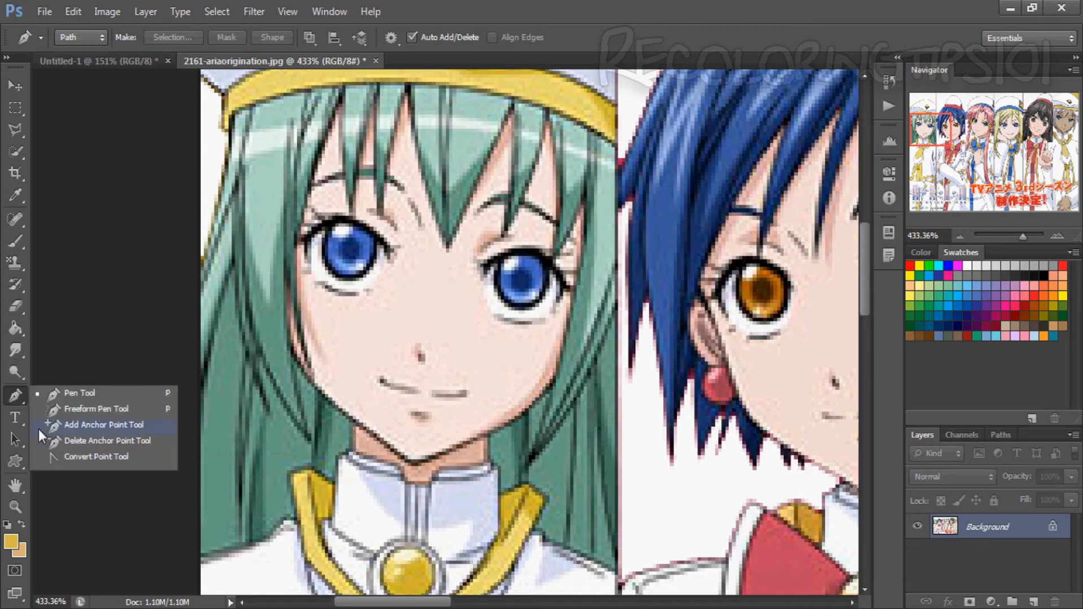
left_click(65, 410)
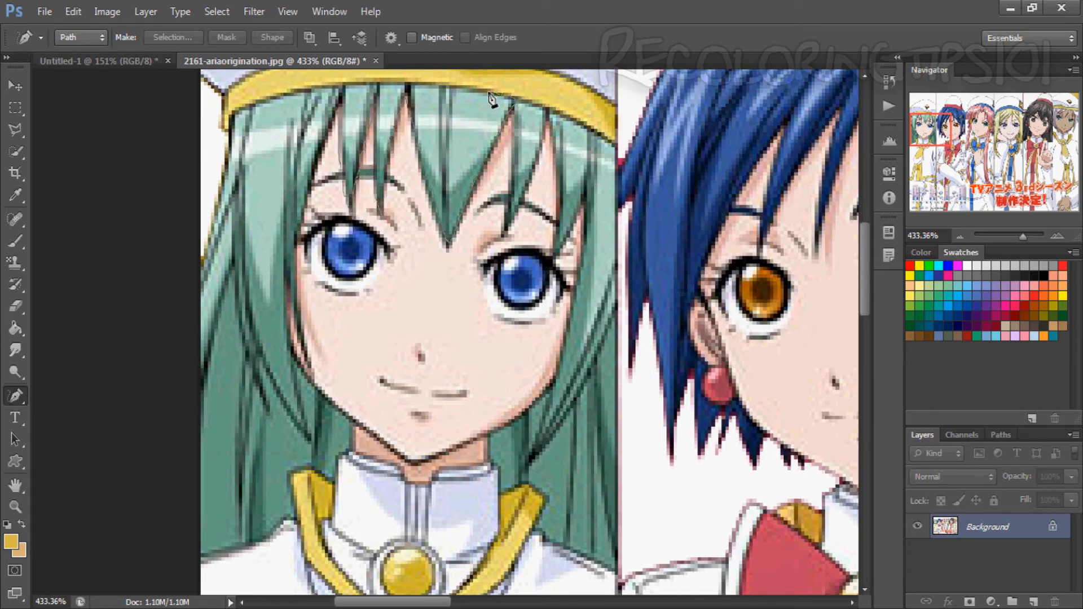
mouse_move(373, 88)
left_mouse_down()
mouse_move(346, 95)
mouse_move(427, 172)
mouse_move(434, 201)
left_mouse_up()
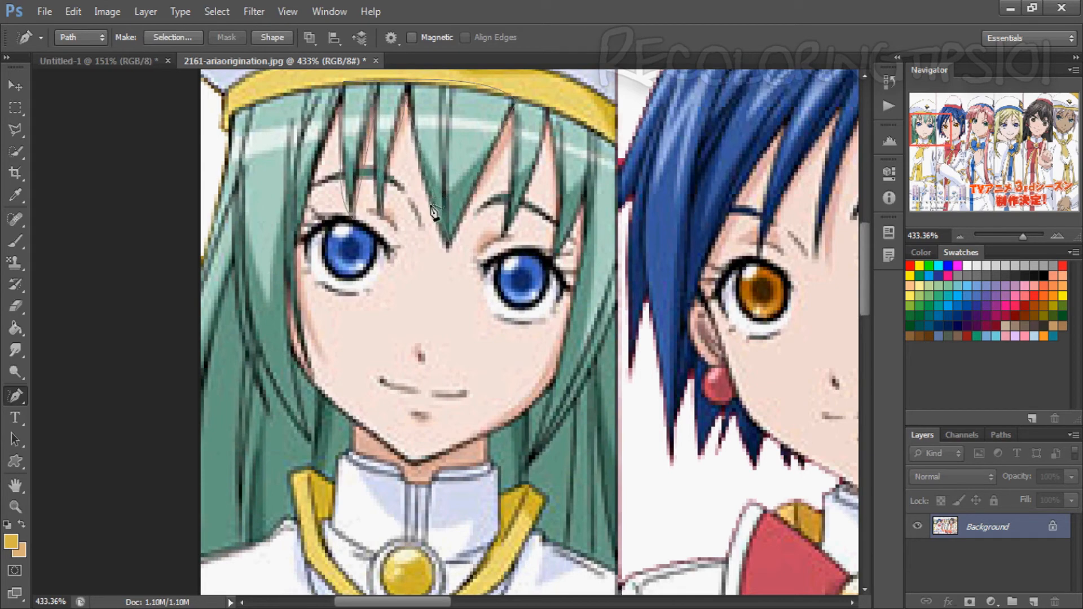
scroll(437, 201, "down", 3)
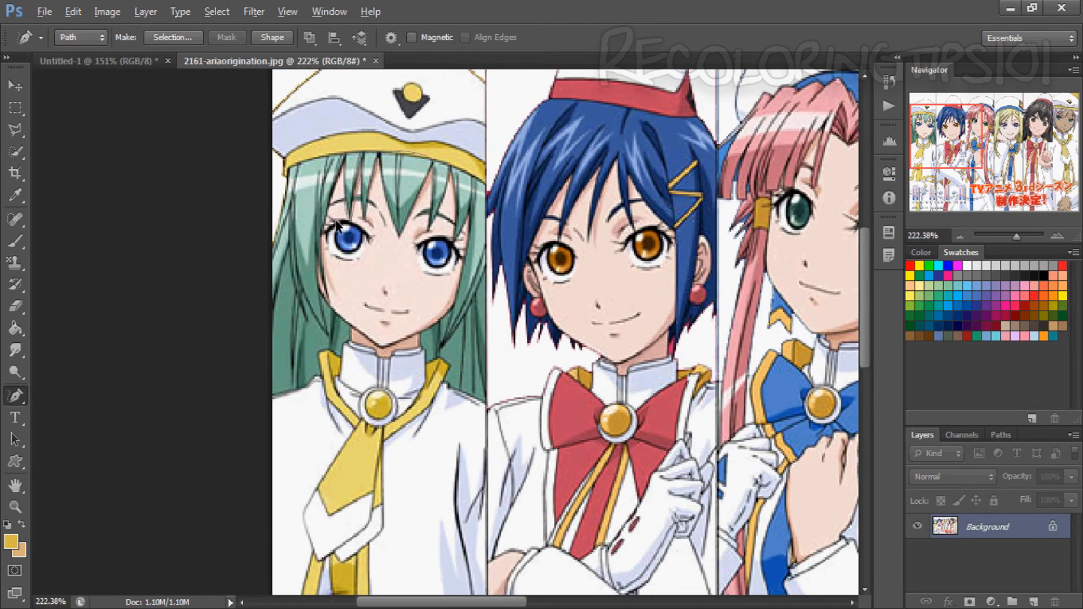
key("Escape")
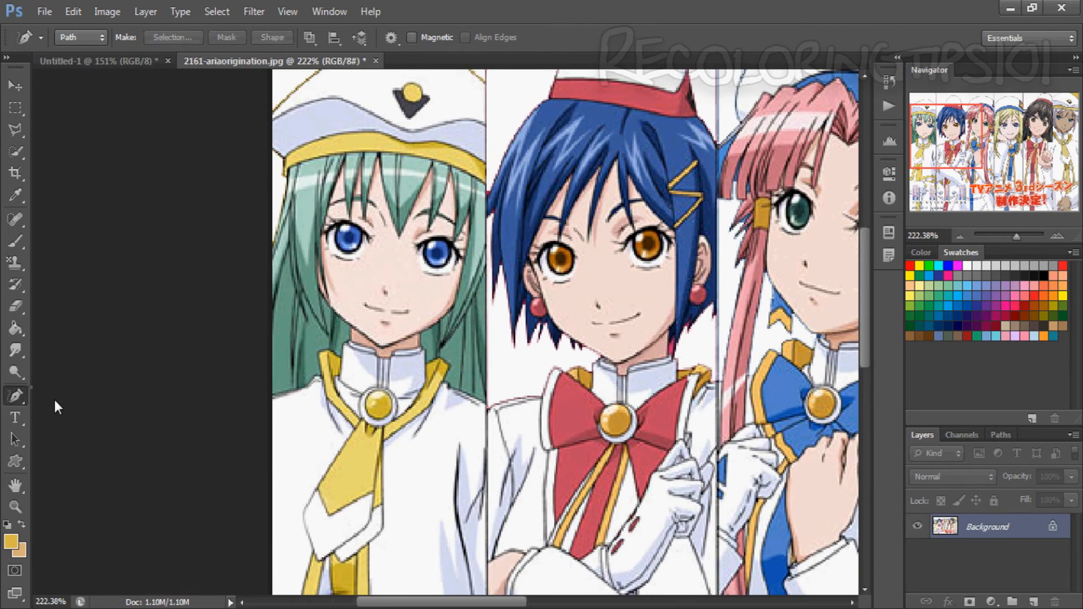
Draw a curved, multi-anchor path over the first character's face and side hair with the Pen tool.
right_click(16, 396)
left_click(71, 426)
scroll(307, 200, "up", 2)
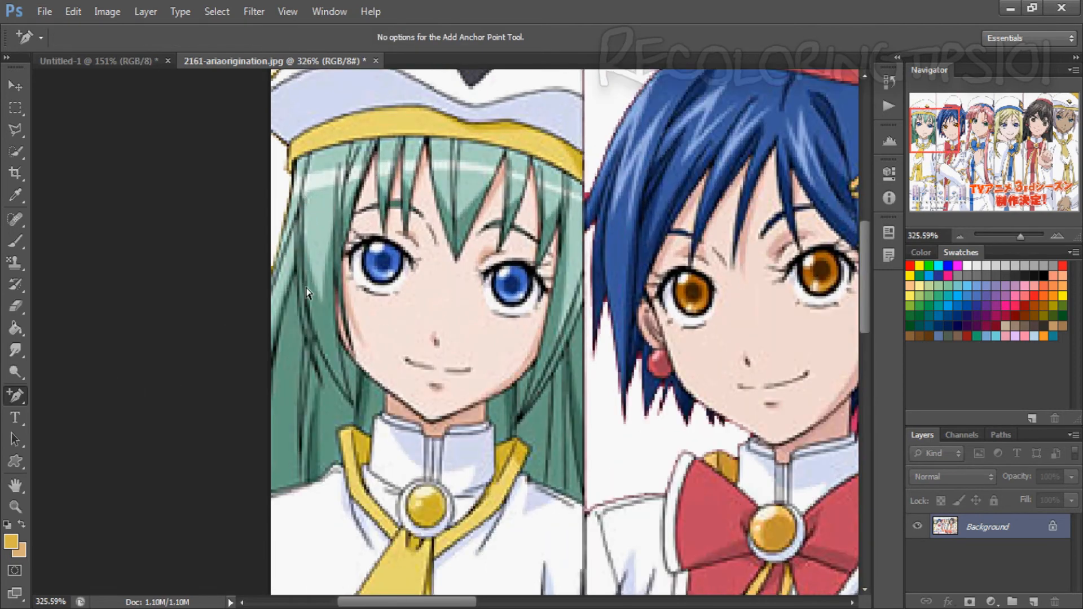
right_click(8, 397)
left_click(49, 384)
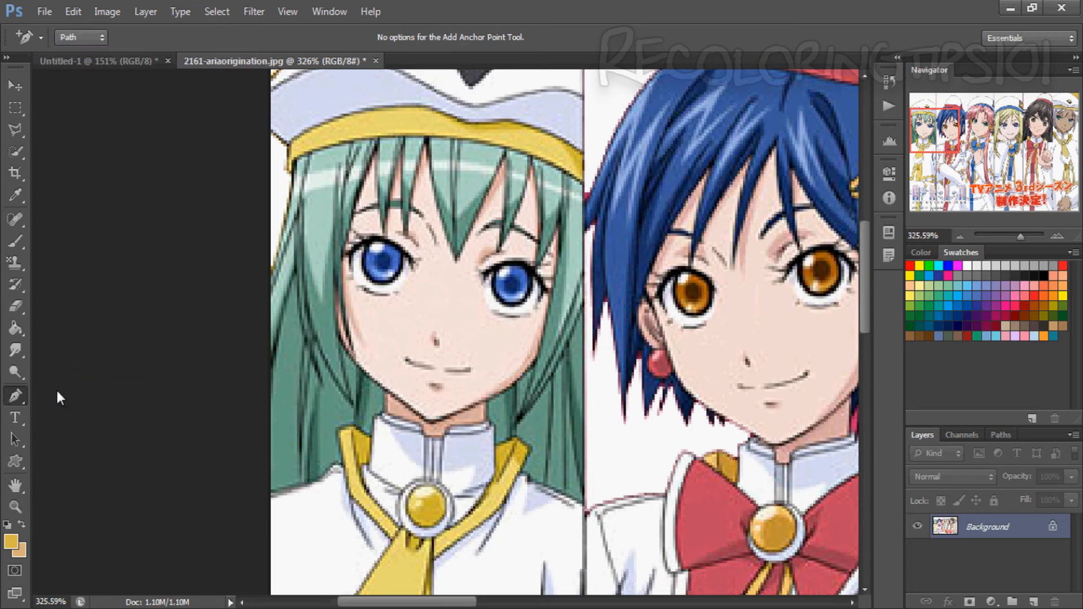
left_click(455, 271)
left_click_drag(300, 340, 290, 310)
left_click_drag(300, 247, 312, 217)
left_click(333, 193)
left_click(14, 417)
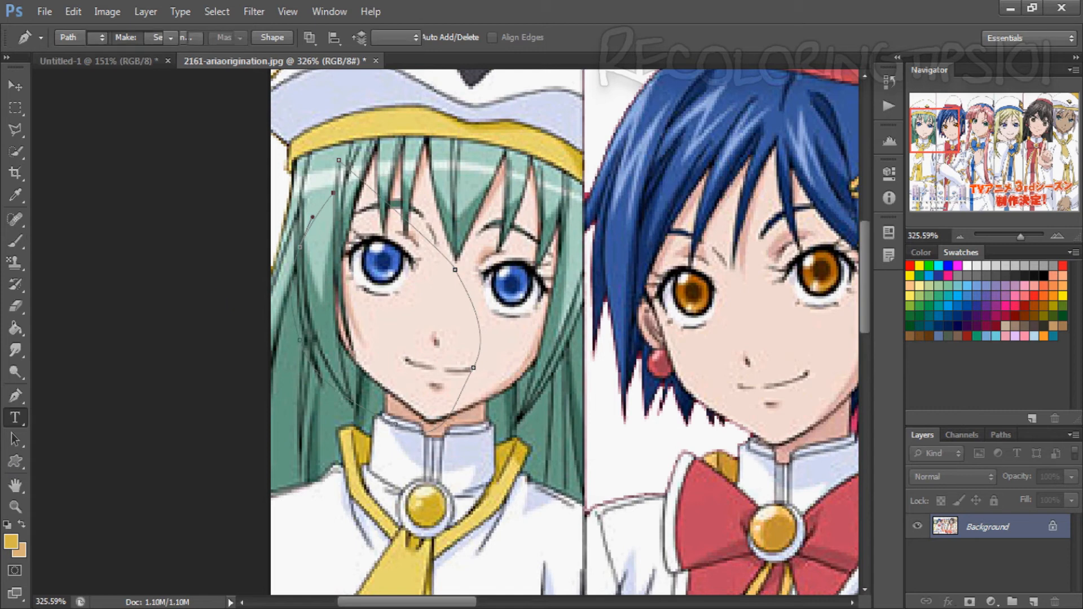
Add anchor points to the curved path with the Add Anchor Point tool and pull segments toward the eye and collar.
right_click(16, 397)
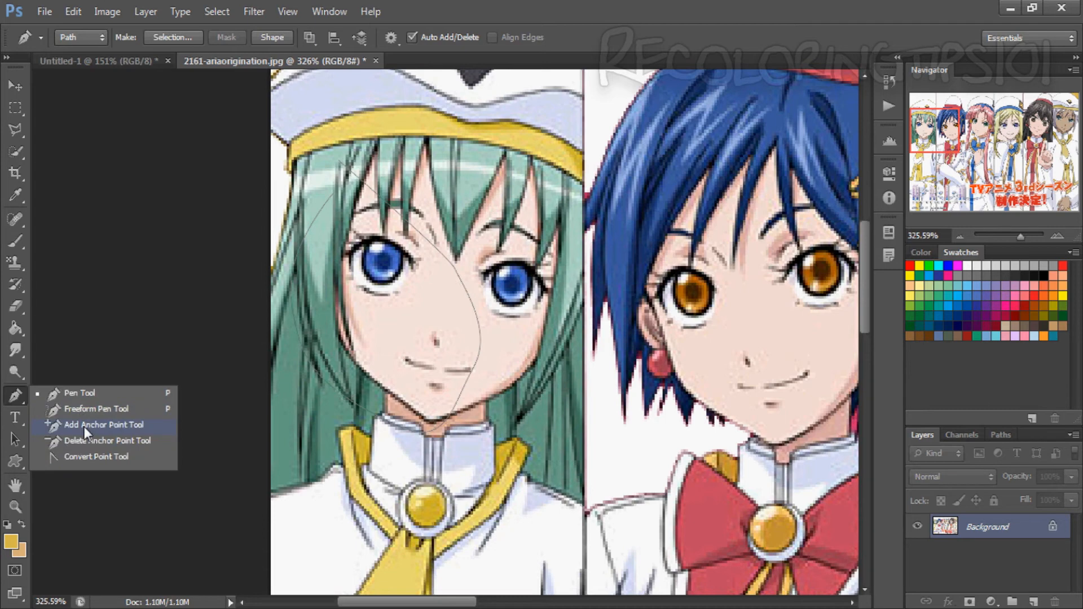
left_click(83, 426)
left_click(415, 239)
mouse_move(480, 327)
left_mouse_down()
mouse_move(529, 330)
mouse_move(486, 327)
left_mouse_up()
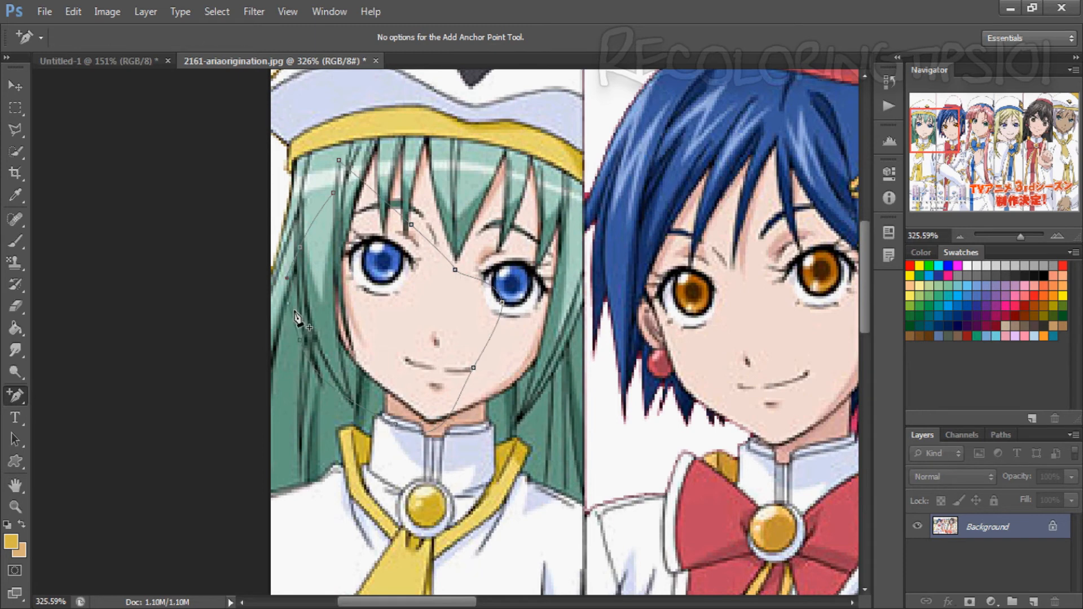
left_click_drag(352, 405, 313, 407)
Remove several anchors from the face path, including those near the nose, eye and mouth, with the Delete Anchor Point tool.
right_click(16, 396)
left_click(68, 392)
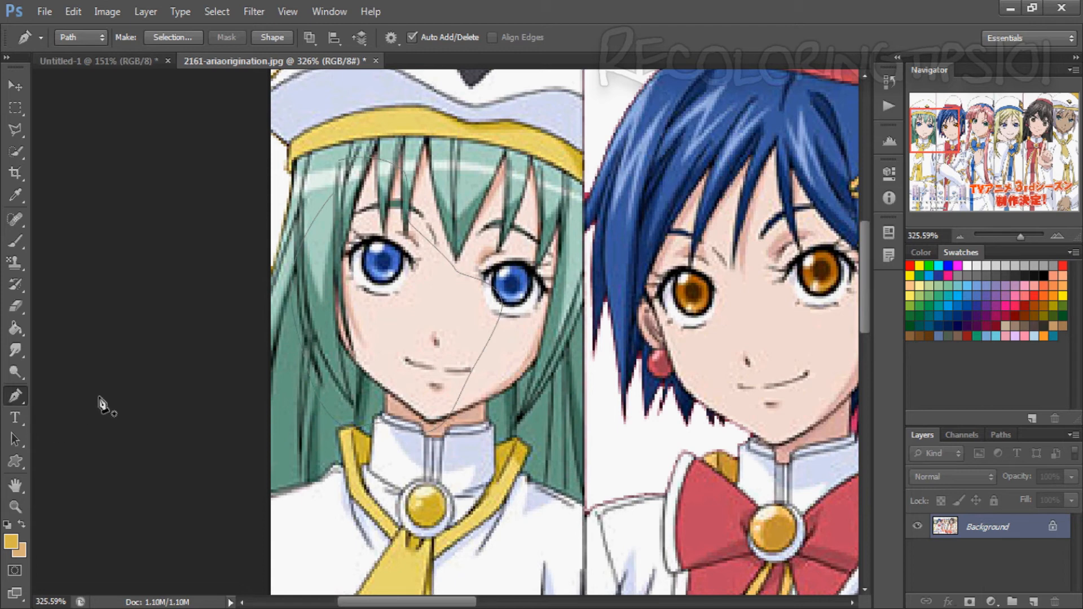
right_click(20, 397)
left_click(83, 448)
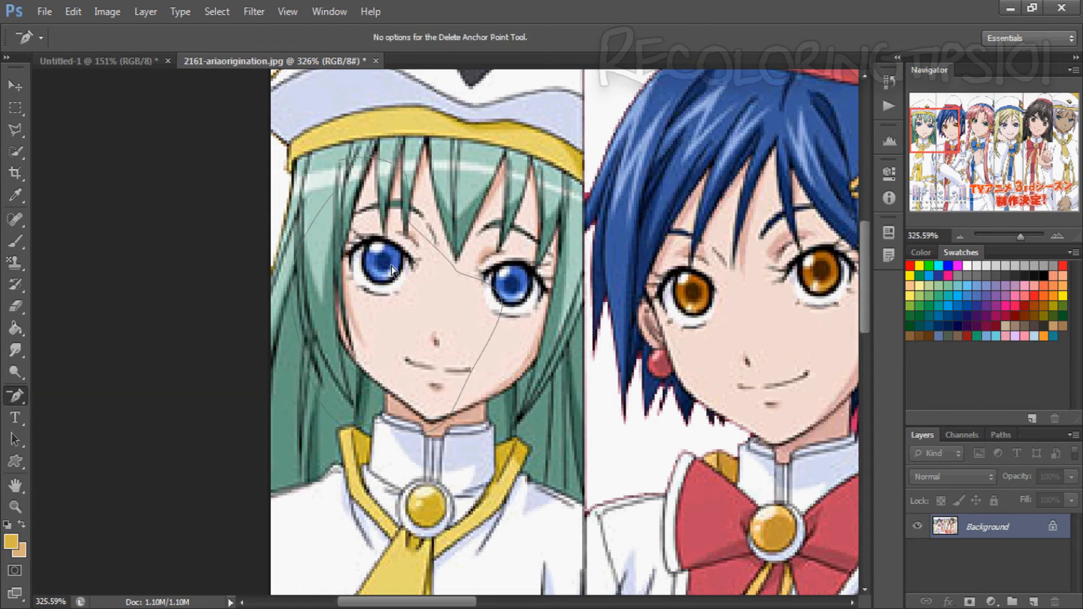
left_click(424, 248)
left_click(456, 270)
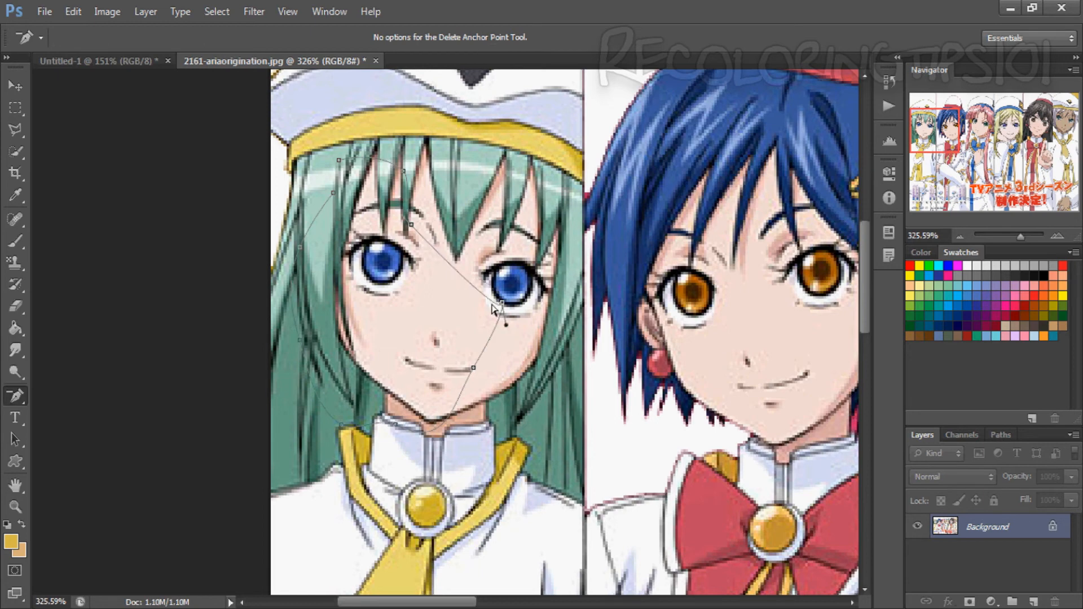
left_click(477, 369)
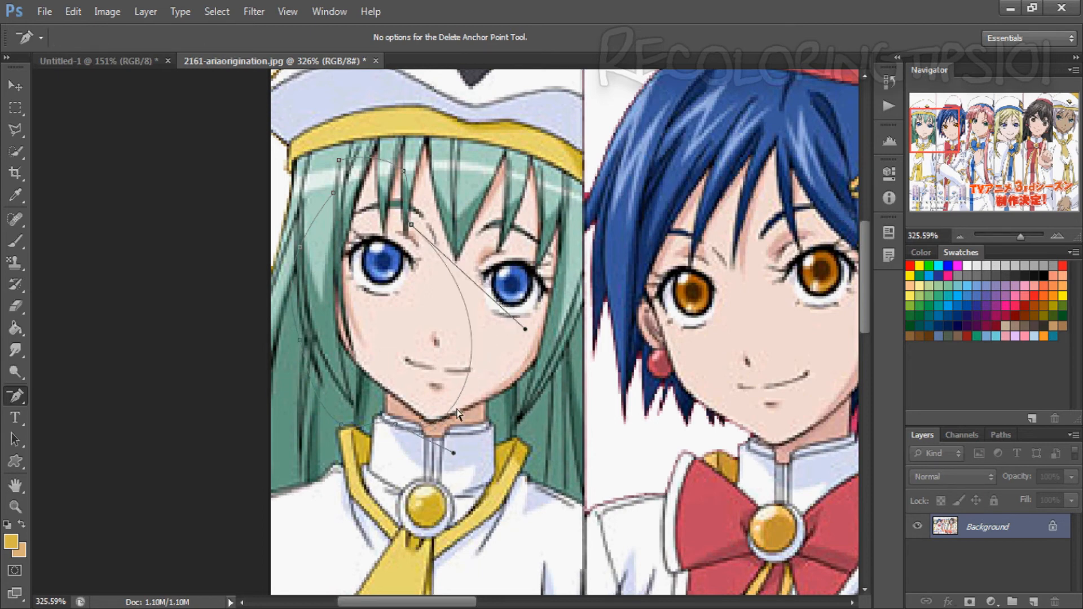
left_click(393, 427)
left_click_drag(394, 430, 377, 444)
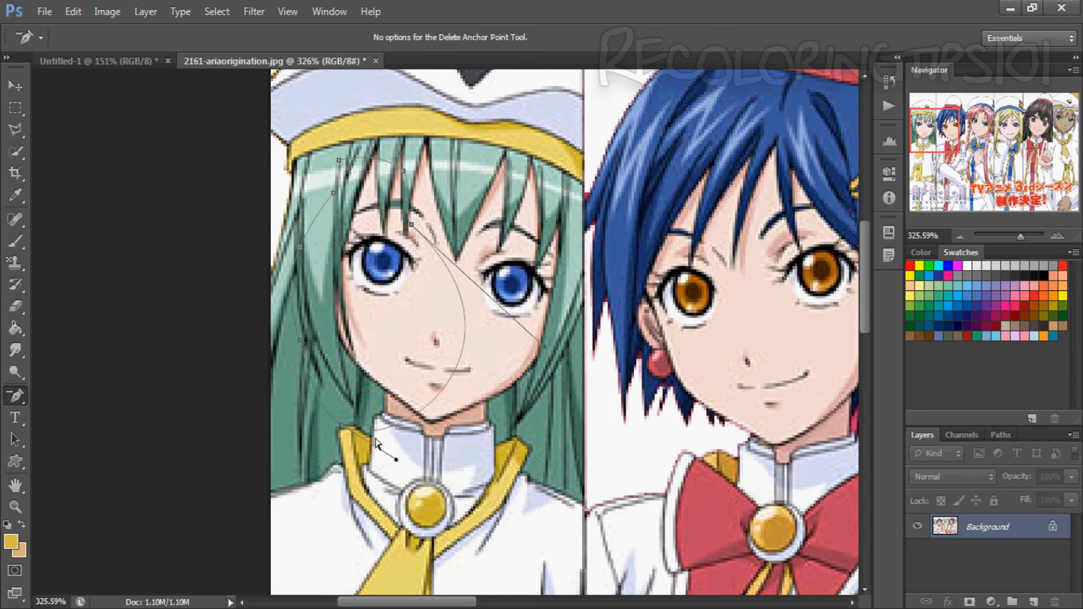
Reshape two upper anchors of the face path with the Convert Point tool, dismiss the path and return to the Pen tool.
left_click_drag(16, 396, 59, 397)
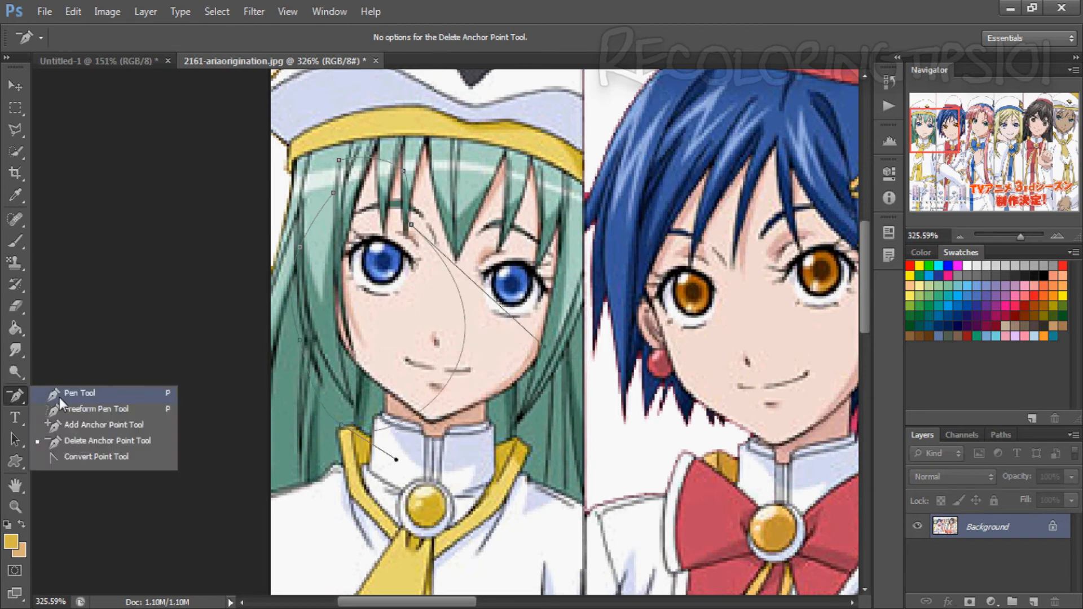
left_click_drag(92, 461, 92, 460)
left_click_drag(332, 195, 382, 333)
left_click_drag(410, 227, 445, 326)
key("Return")
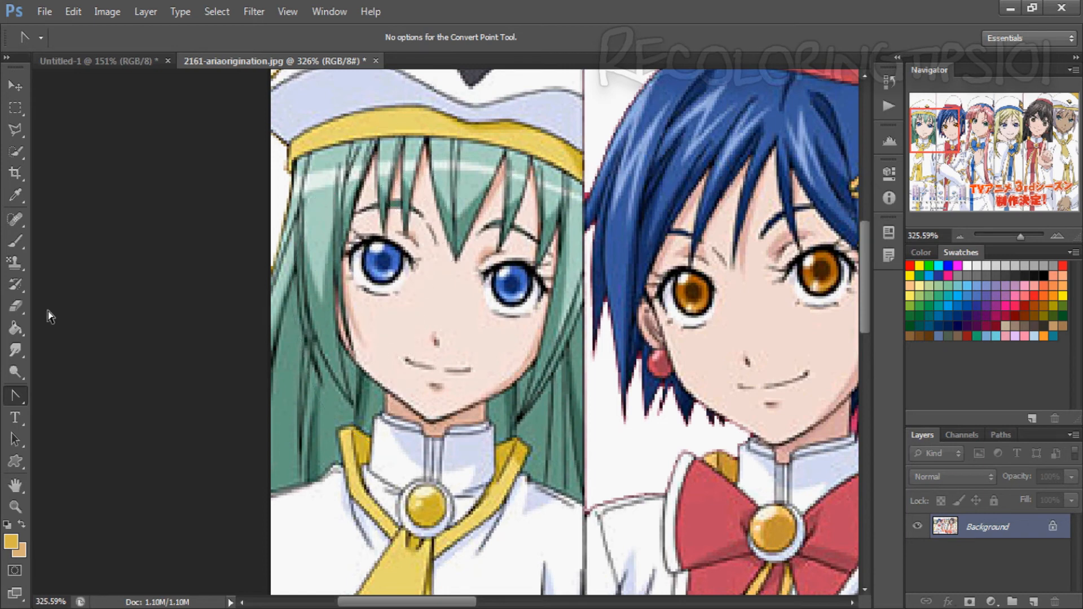
right_click(14, 402)
left_click(69, 398)
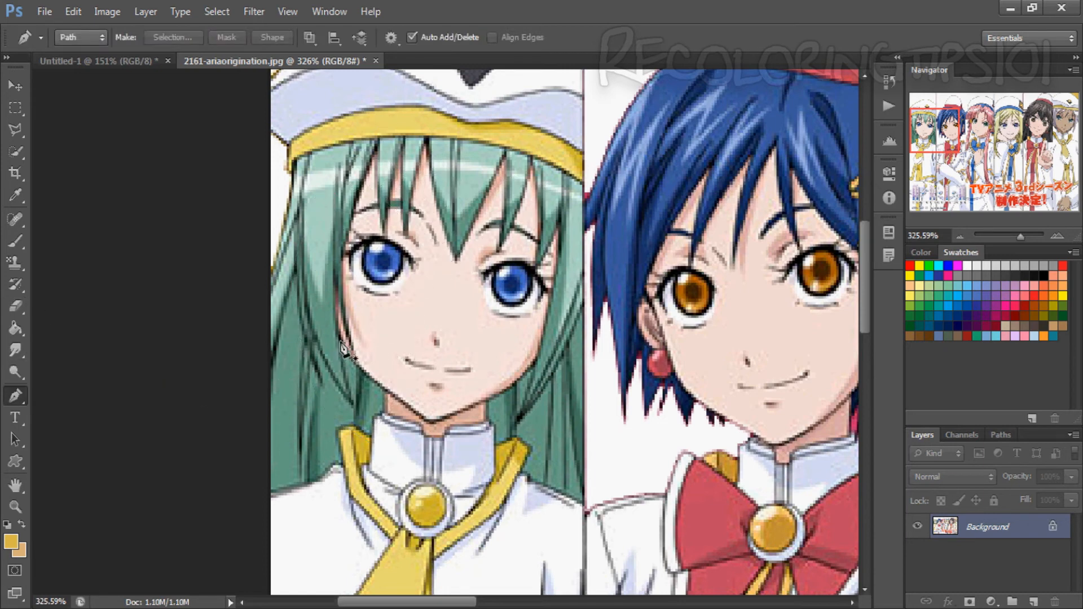
Draw a path along the first character's jaw with the Pen tool and reshape its chin anchor with the Convert Point tool.
left_click(535, 357)
left_click_drag(454, 358, 431, 426)
right_click(15, 397)
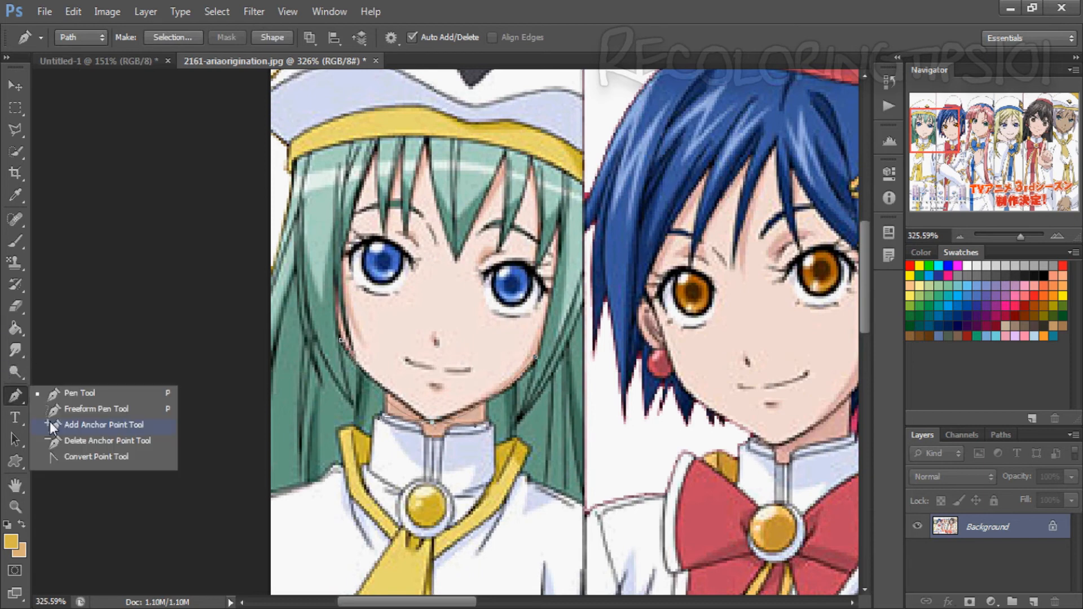
left_click(73, 458)
left_click_drag(431, 422, 459, 430)
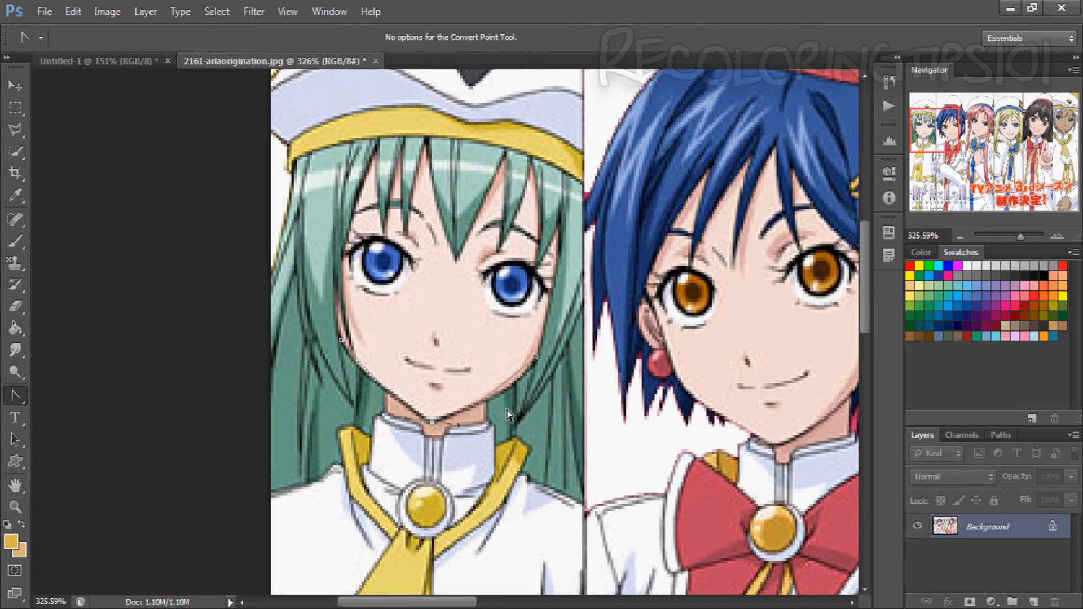
Return to the Pen tool, try to extend the path near the collar, and dismiss the path.
right_click(15, 396)
left_click(59, 388)
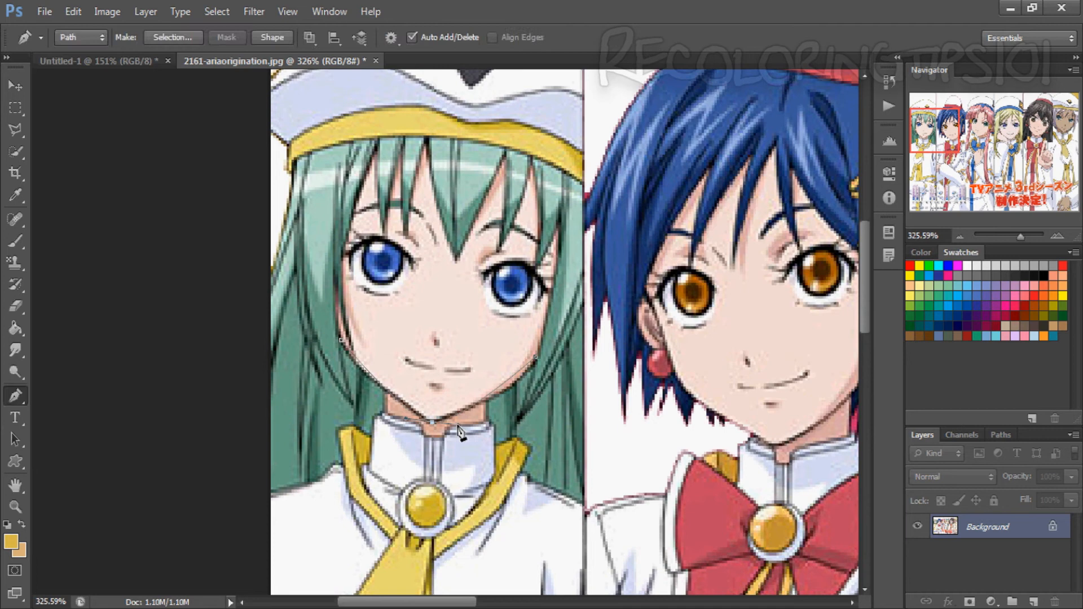
left_click_drag(460, 425, 132, 443)
key("Escape")
Select the Horizontal Type tool and switch to the blank Untitled-1 document.
left_click(15, 396)
left_click(15, 418)
left_click(54, 420)
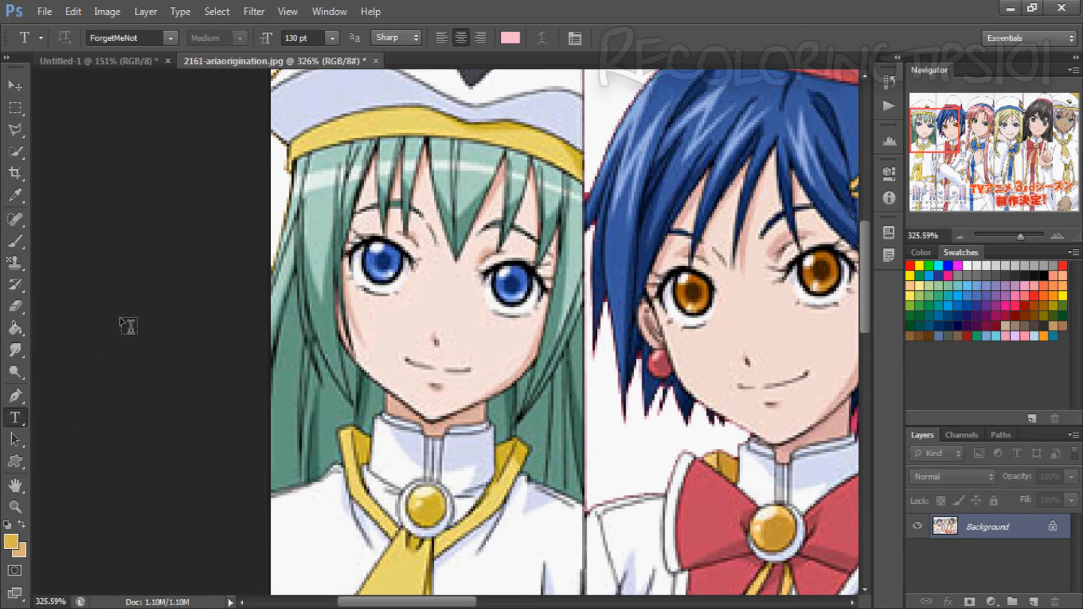
scroll(126, 324, "down", 3)
scroll(278, 239, "down", 2)
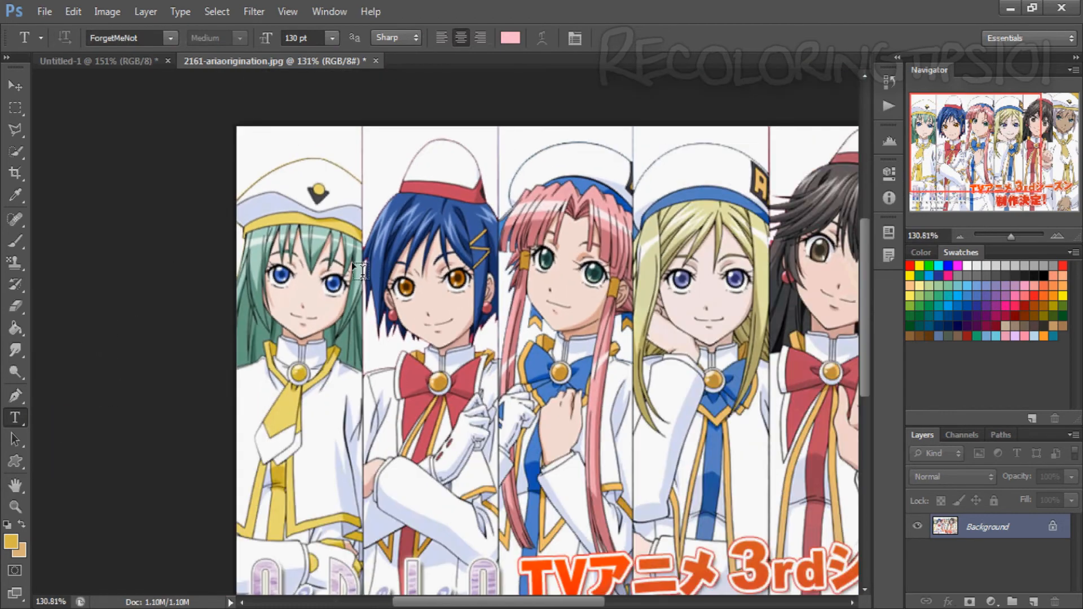
key("ctrl+Tab")
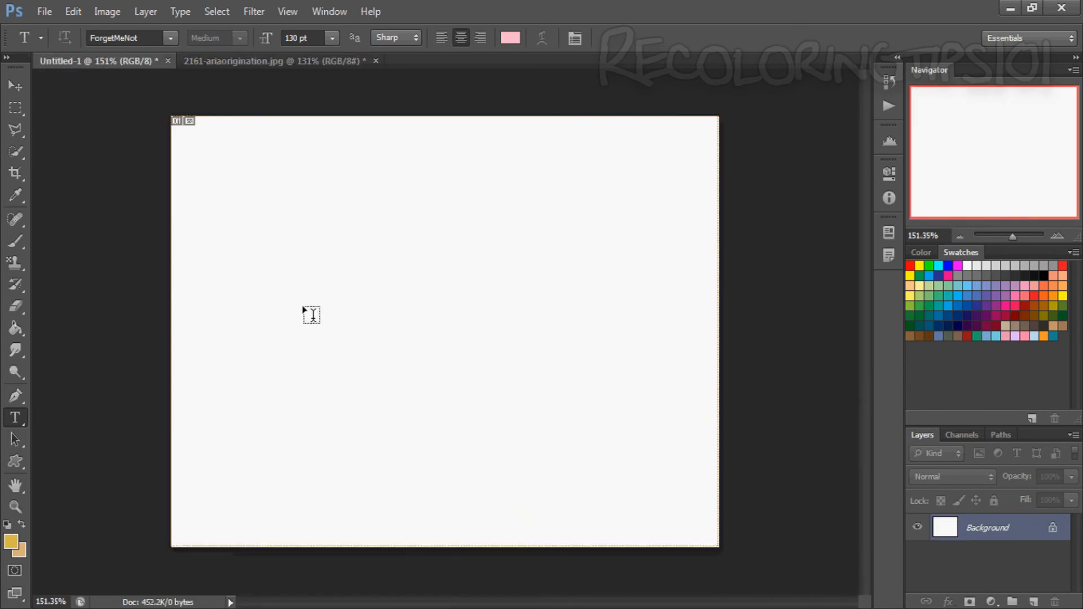
Write "!Hello" in pink 130 pt ForgetMeNot text and move it toward the middle of the canvas.
left_click(282, 279)
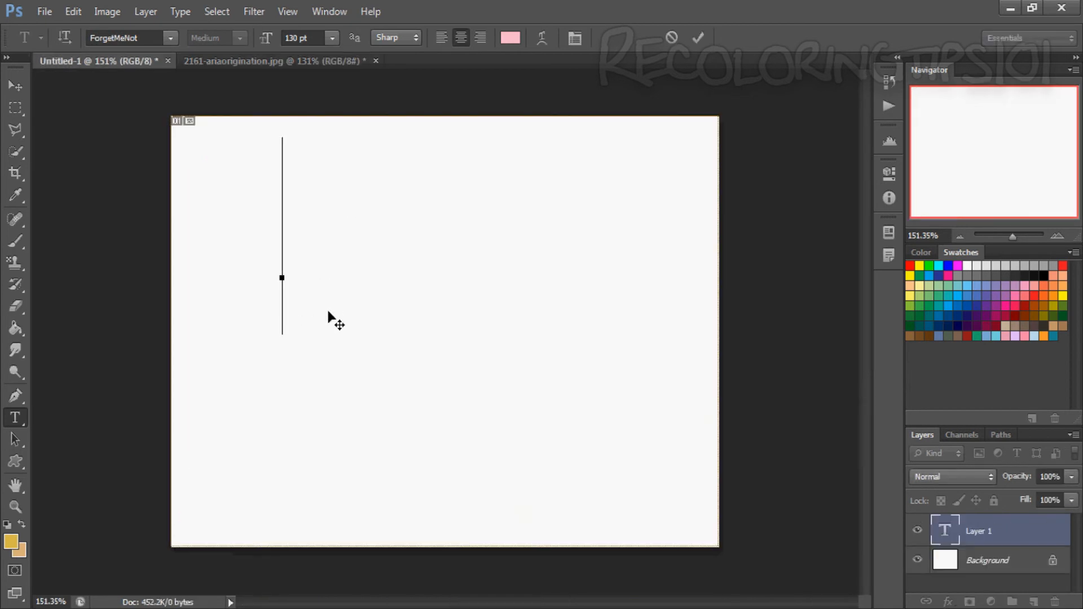
type("Hello")
left_click_drag(333, 317, 531, 400)
type("!")
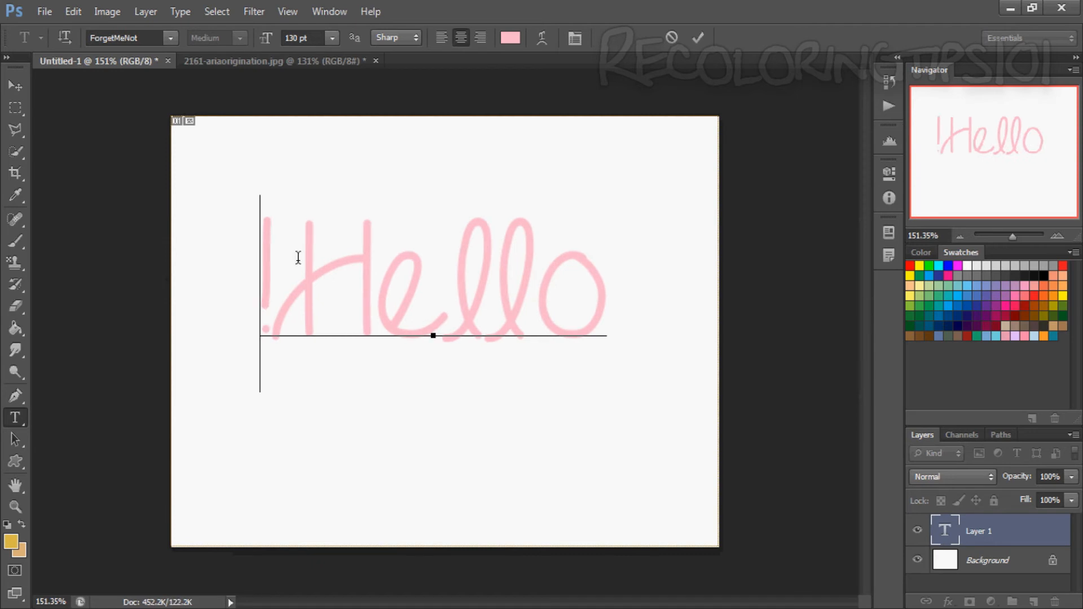
Replace the whole text with "hello!" and discard the text edit.
left_click_drag(254, 302, 597, 303)
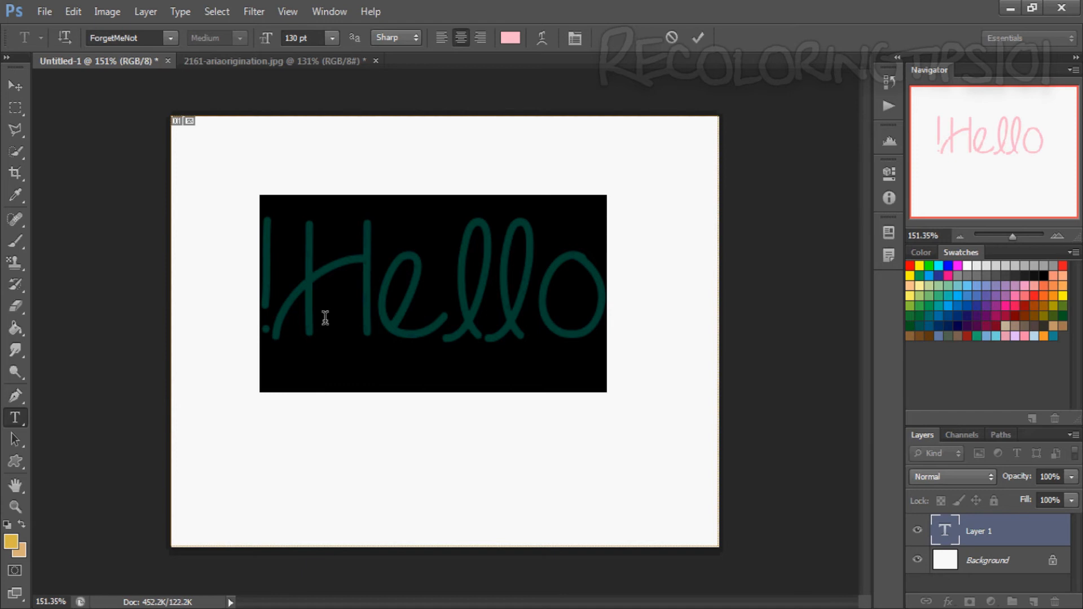
type("!")
type("hello")
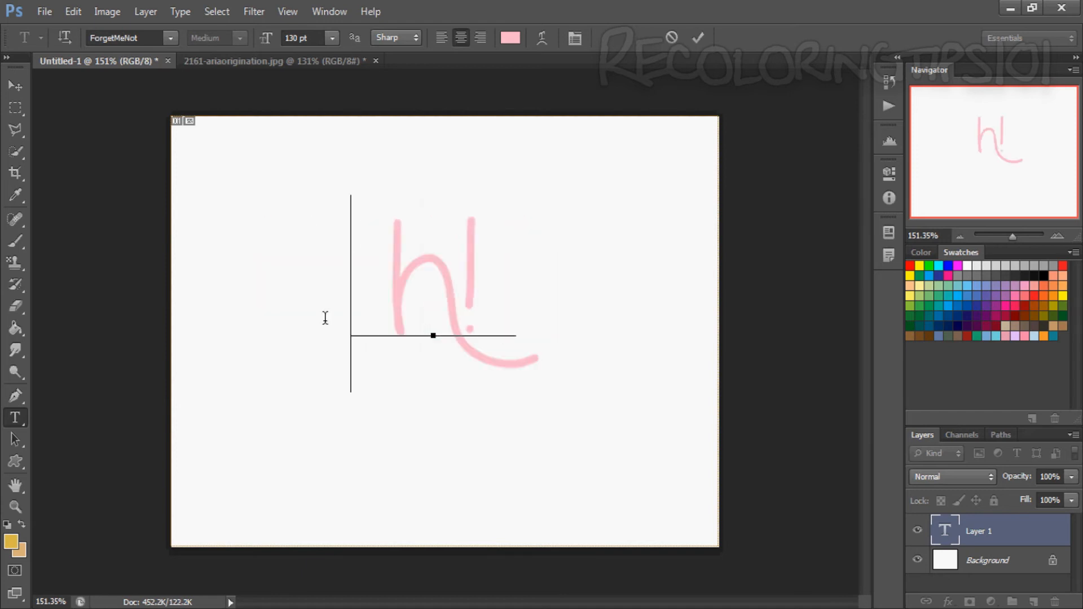
key("Home")
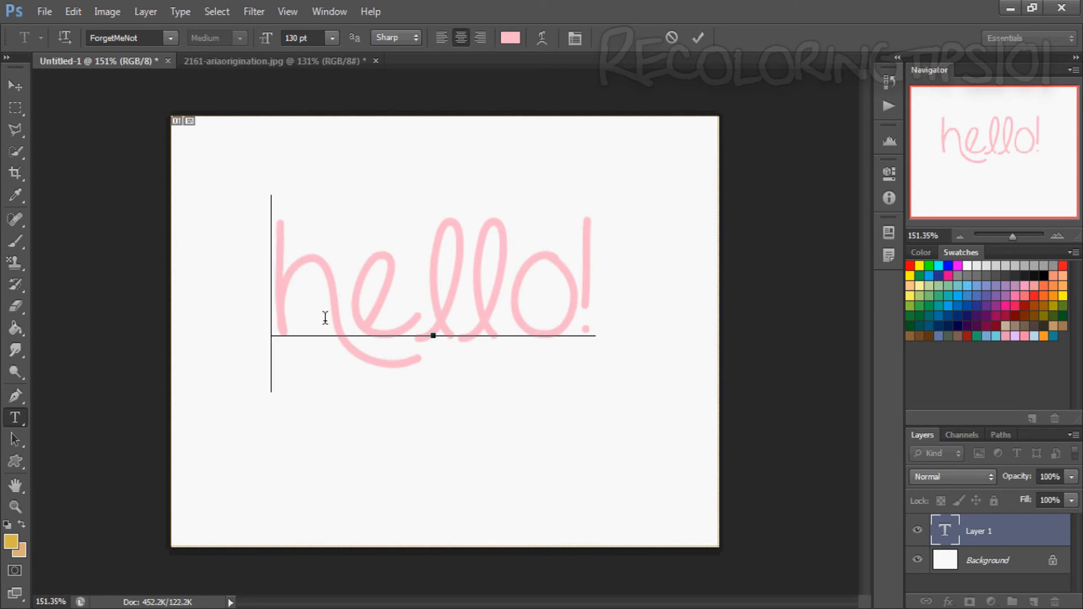
left_click(671, 38)
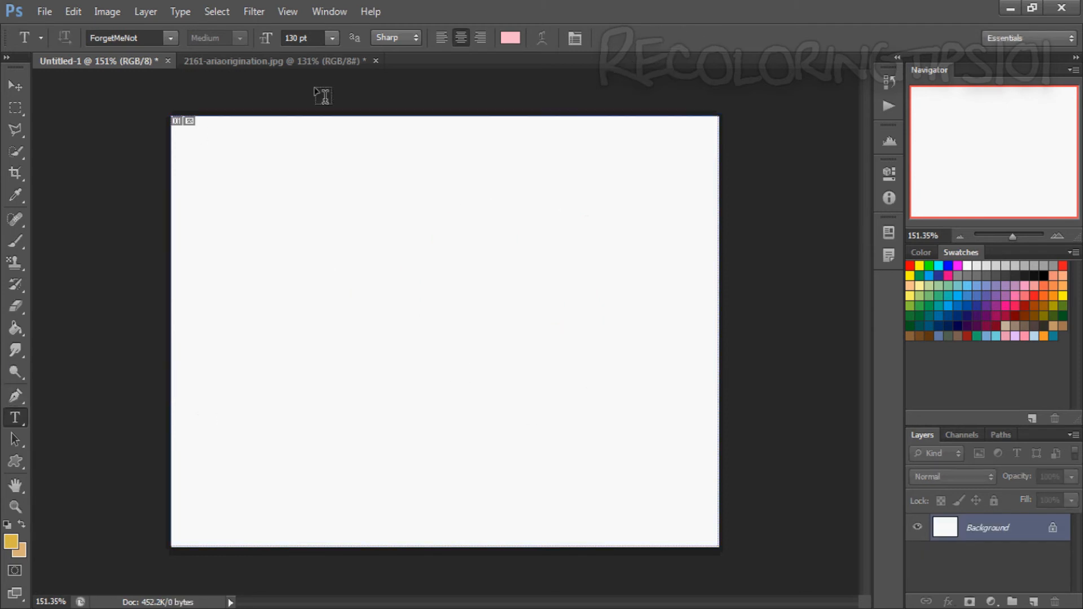
Write "helpp" down the canvas with the Vertical Type tool, reposition it, and delete all of its letters.
right_click(8, 423)
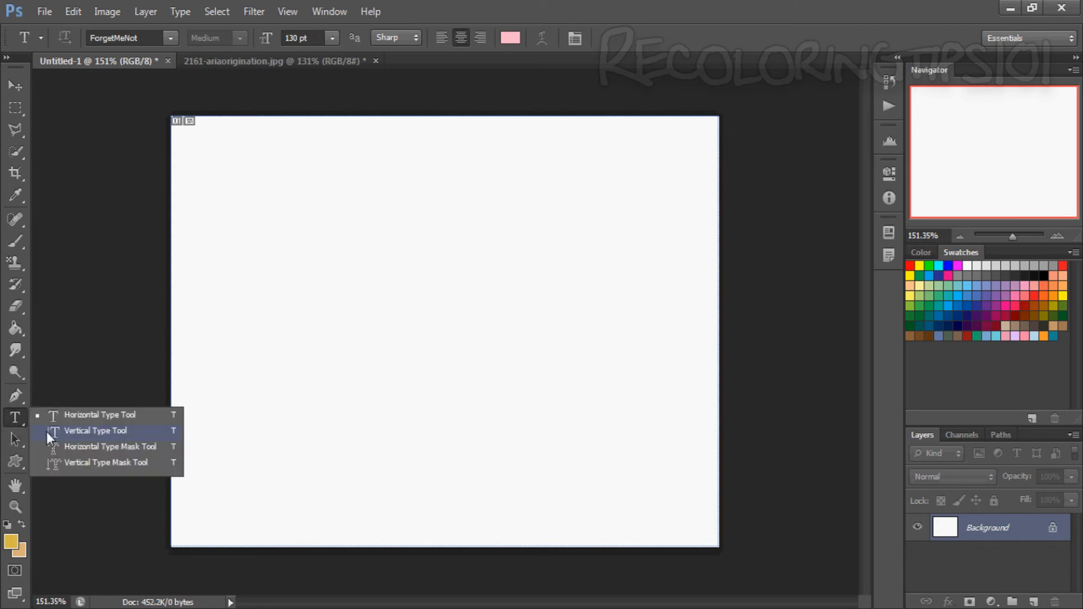
left_click(46, 431)
left_click(308, 172)
type("Happ")
left_click_drag(480, 495, 446, 368)
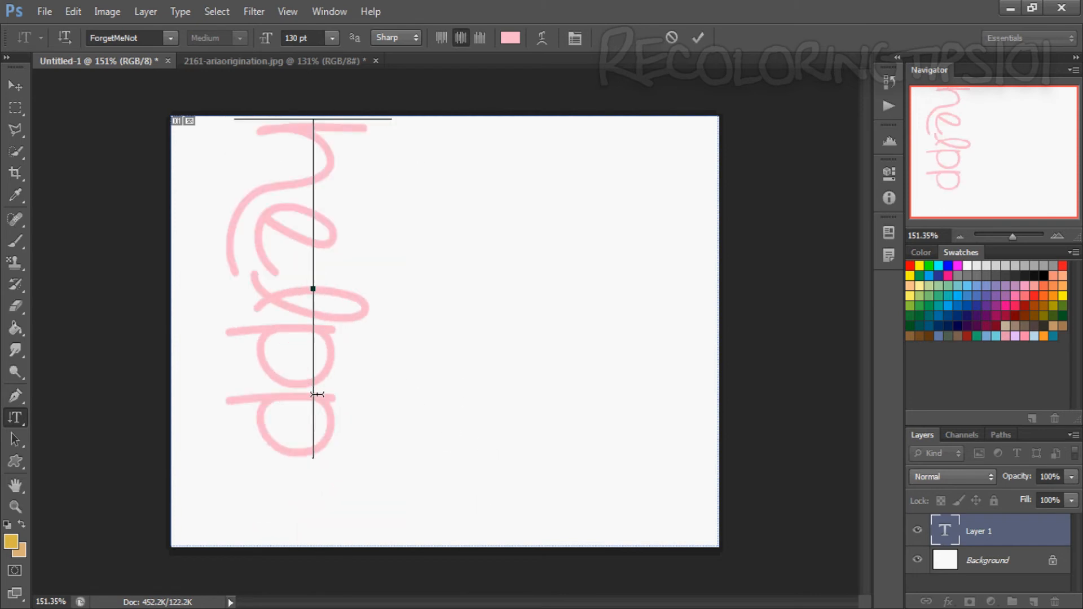
key("ctrl+a")
key("BackSpace")
left_click(15, 395)
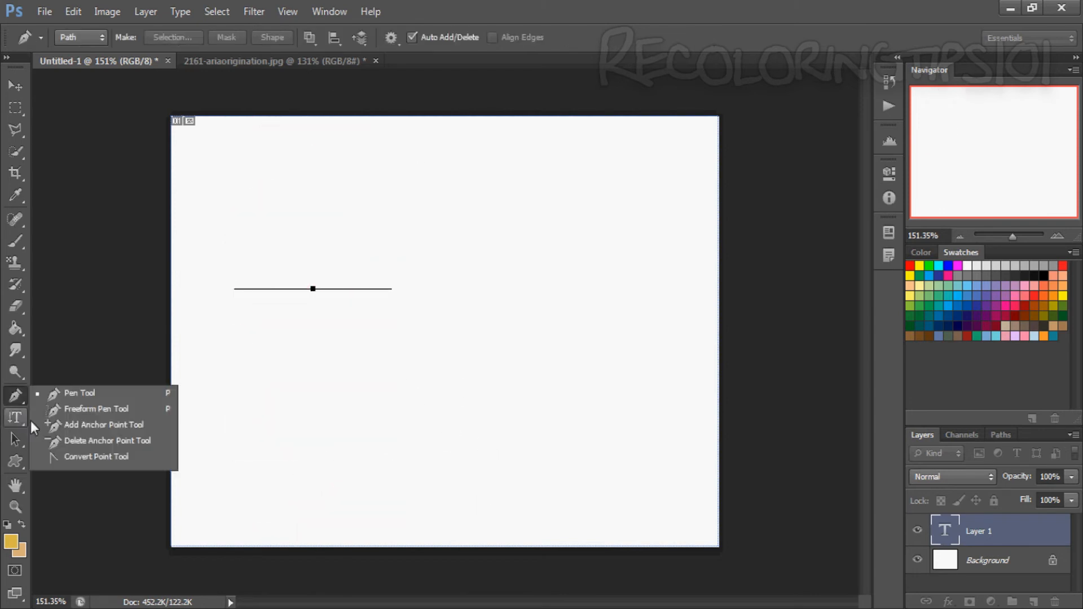
Create a selection shaped like "miojvopg" across the middle of the canvas with the Horizontal Type Mask tool.
left_click(15, 417)
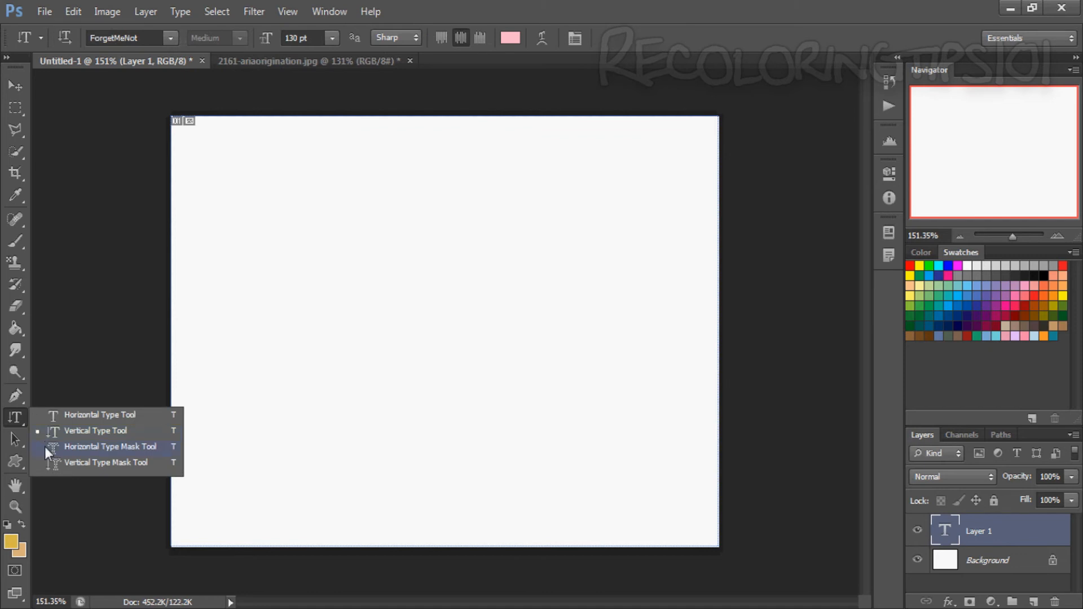
left_click(45, 446)
left_click(323, 236)
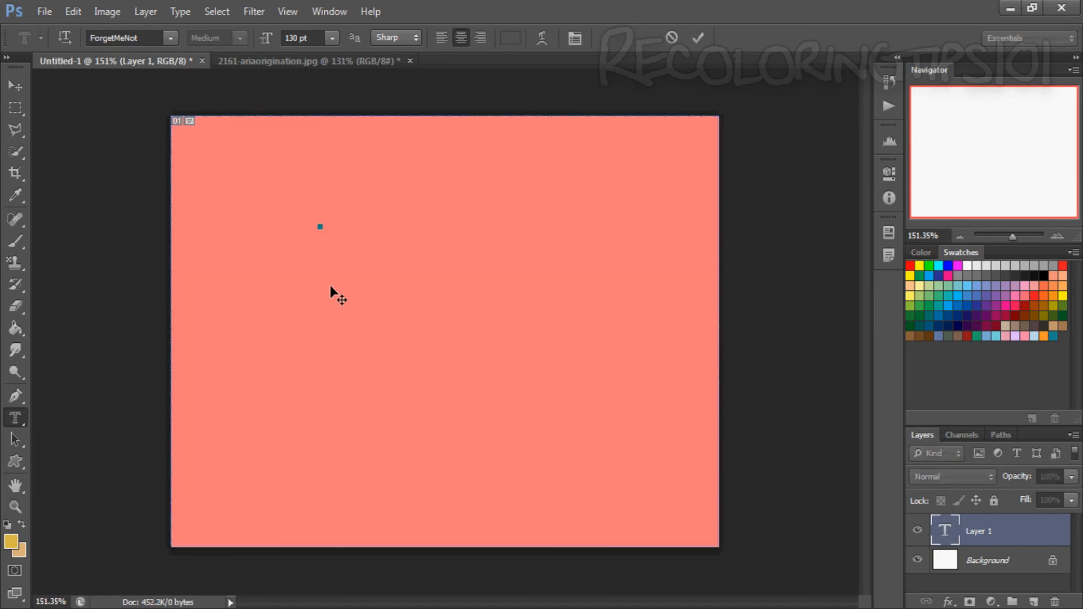
type("milojvopg")
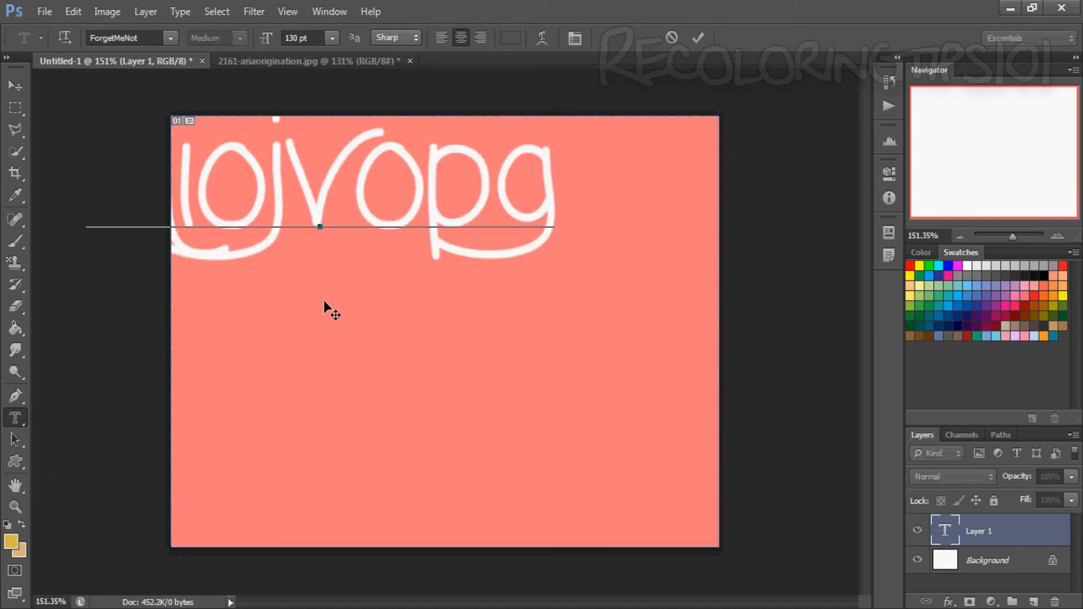
left_click_drag(335, 306, 473, 427)
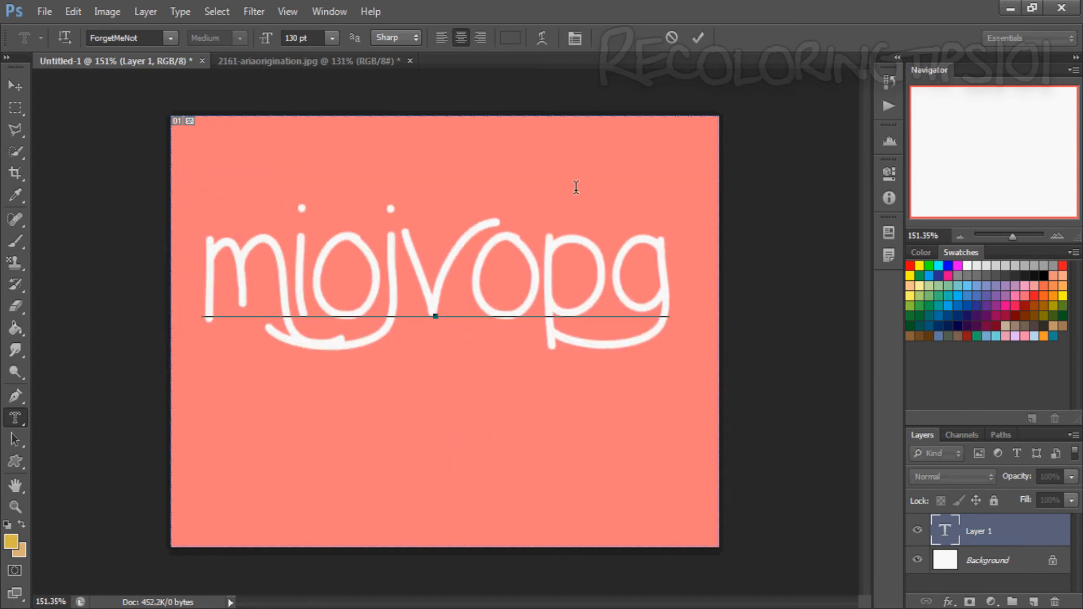
left_click(698, 38)
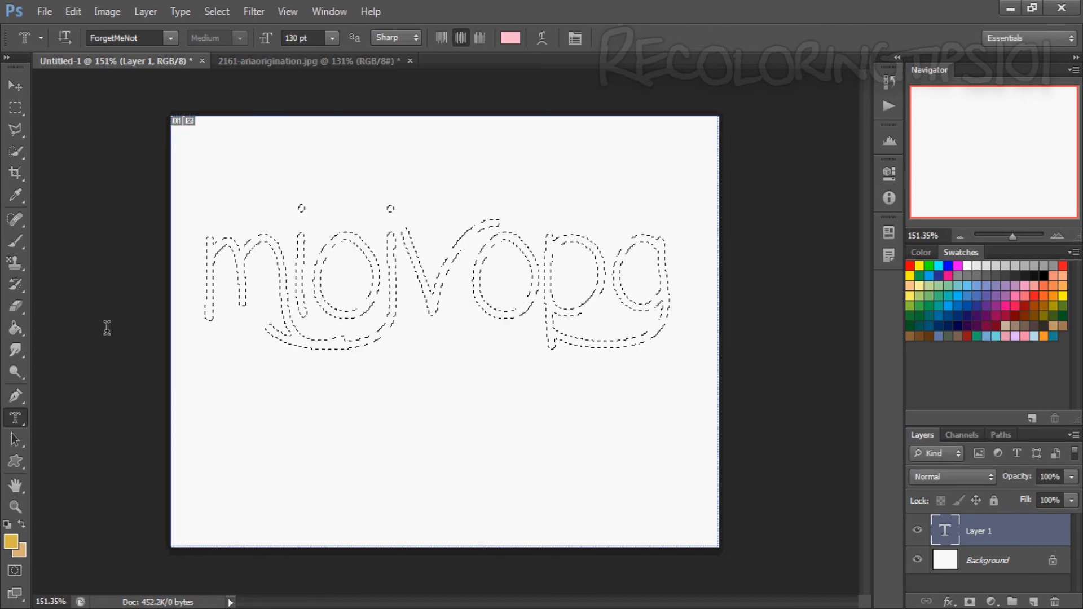
Create a vertical selection shaped like "gits" with the Vertical Type Mask tool.
right_click(15, 418)
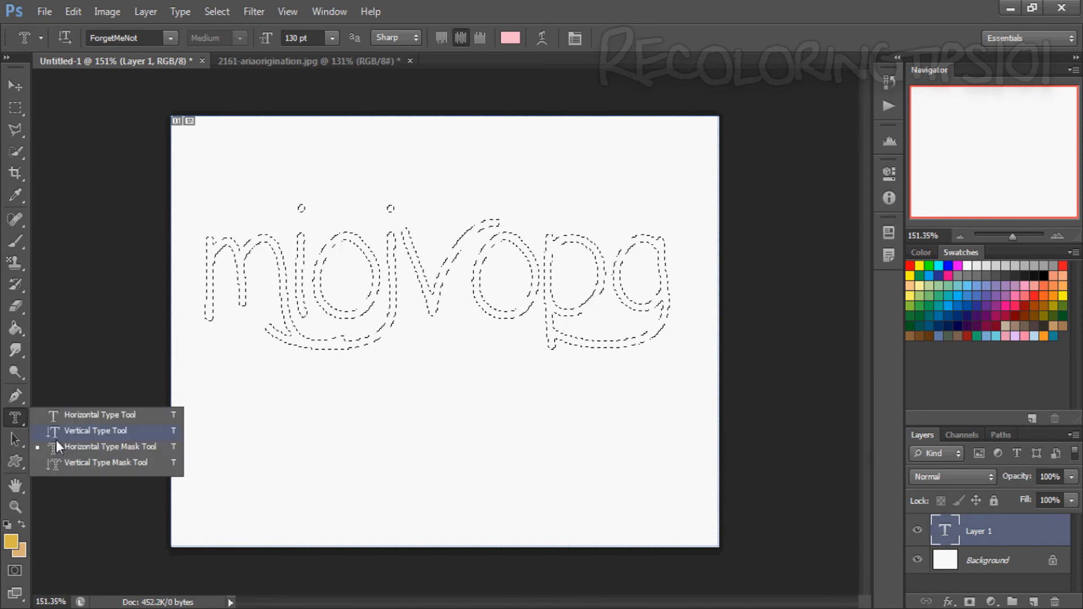
left_click(67, 462)
left_click(282, 394)
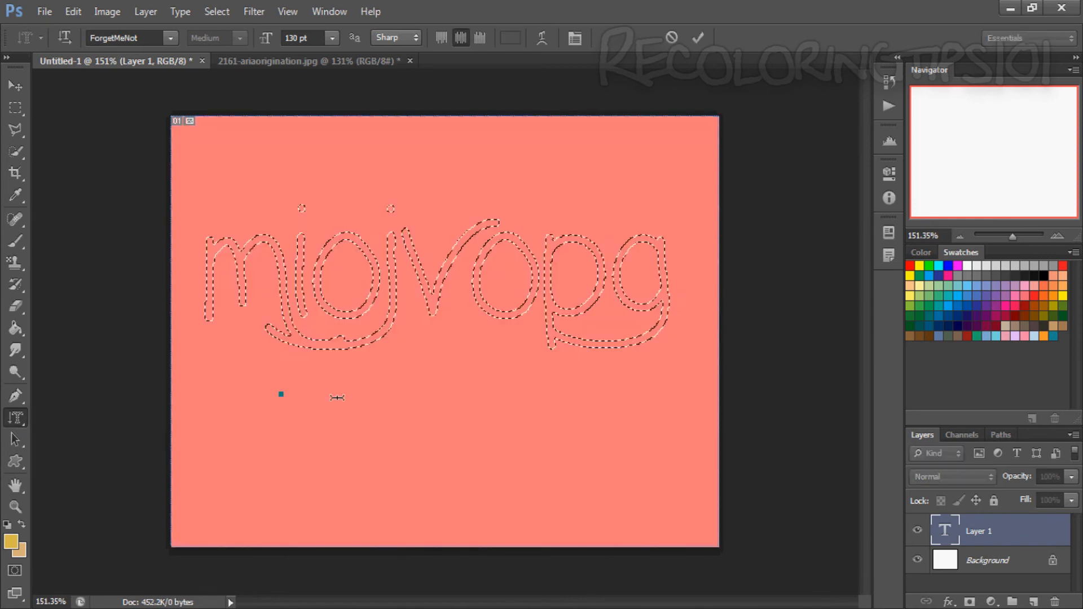
type("gits")
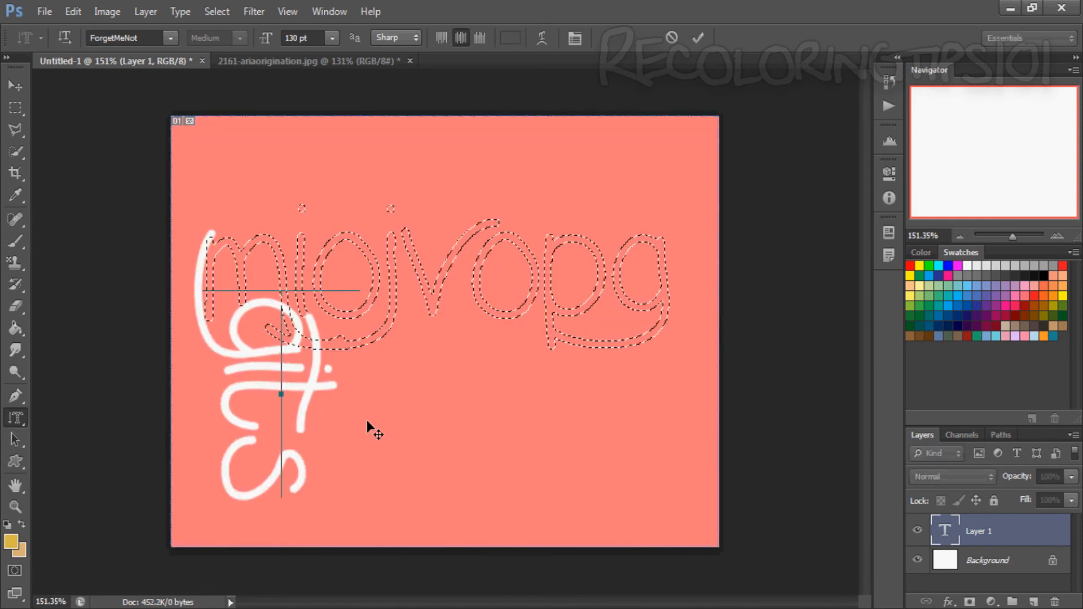
left_click(698, 37)
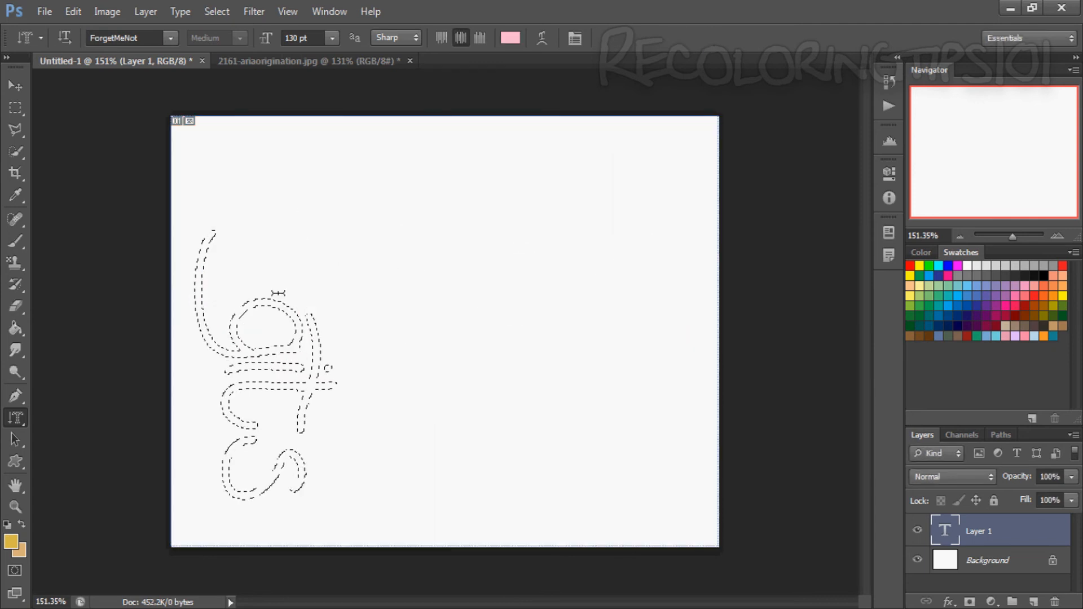
Return to the Horizontal Type tool and delete the empty text layer, Layer 1.
left_click(15, 418)
left_click(47, 409)
left_click(1054, 601)
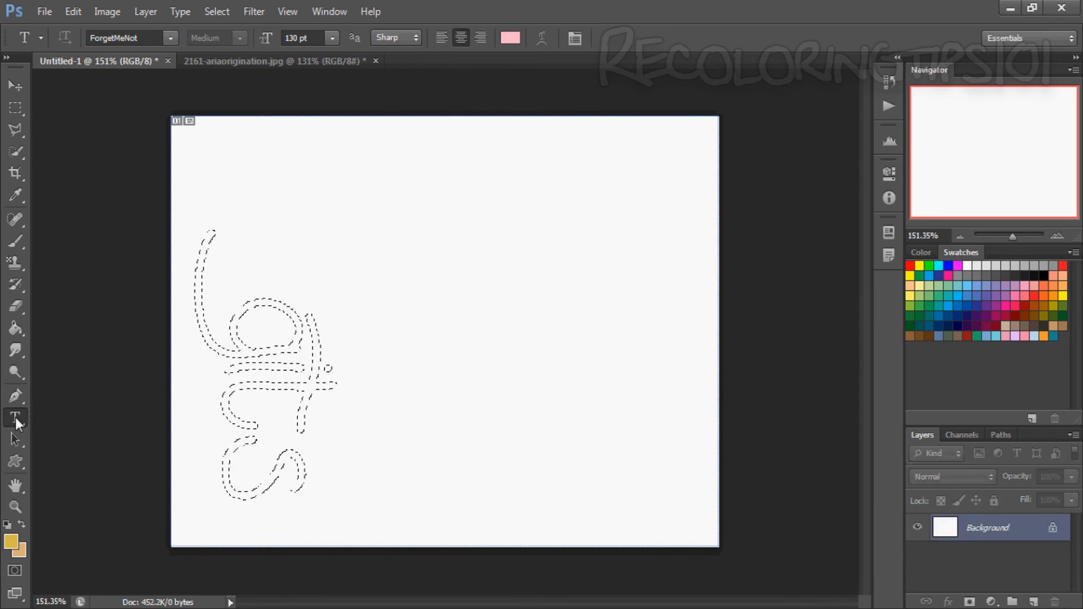
Clear the text-shaped selection and draw a large open, rounded path with eight anchors using the Pen tool.
left_click(16, 439)
left_click(67, 436)
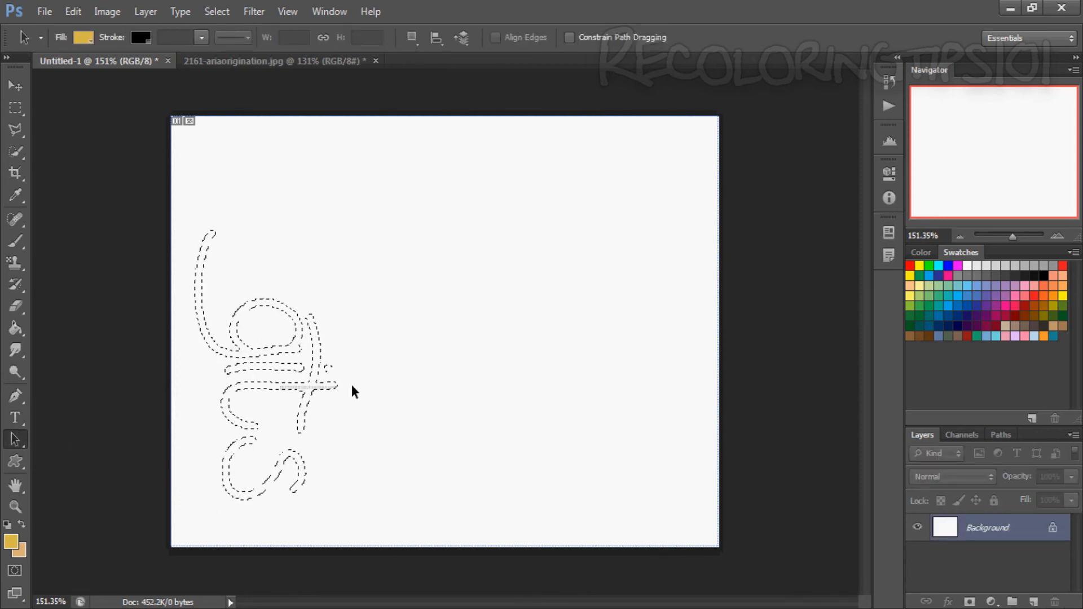
left_click(16, 396)
key("ctrl+d")
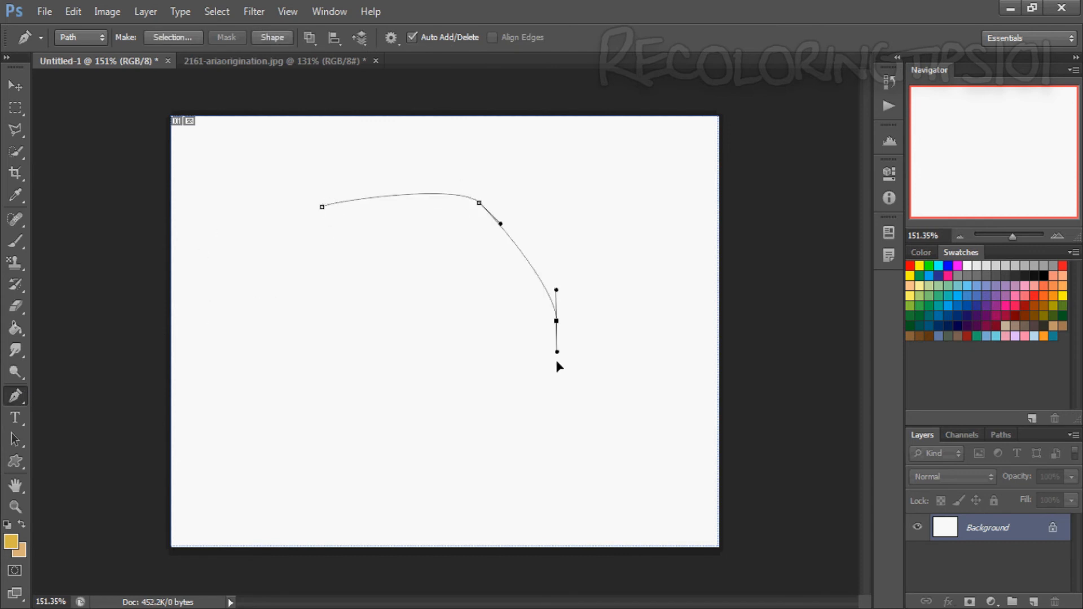
left_click(527, 424)
left_click(197, 410)
left_click(143, 225)
left_click(220, 178)
left_click(293, 209)
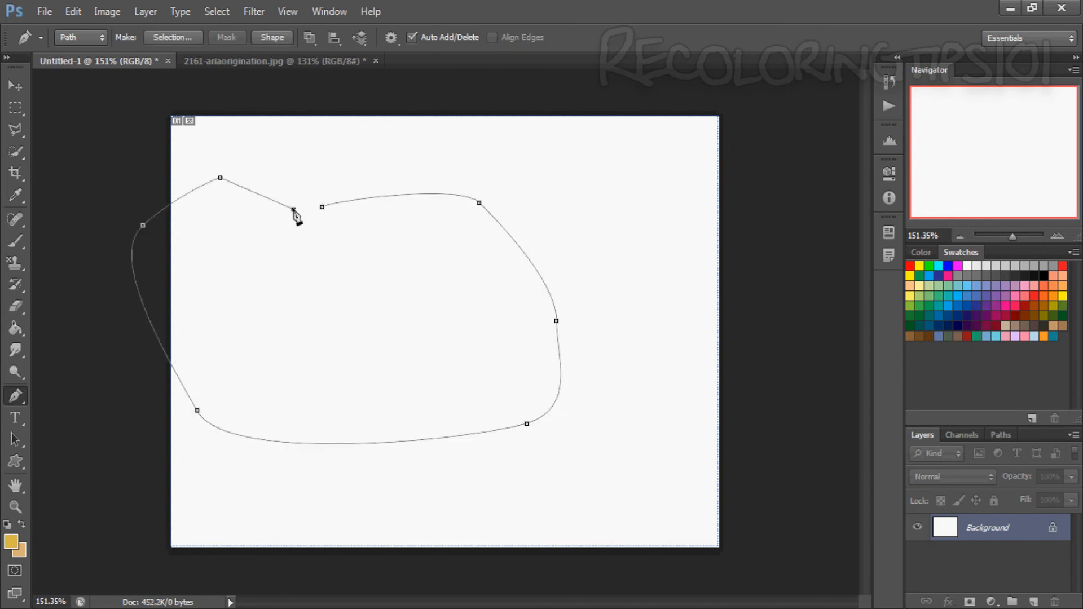
Move the whole path to the right and down with the Path Selection tool so it lies inside the canvas.
left_click(16, 440)
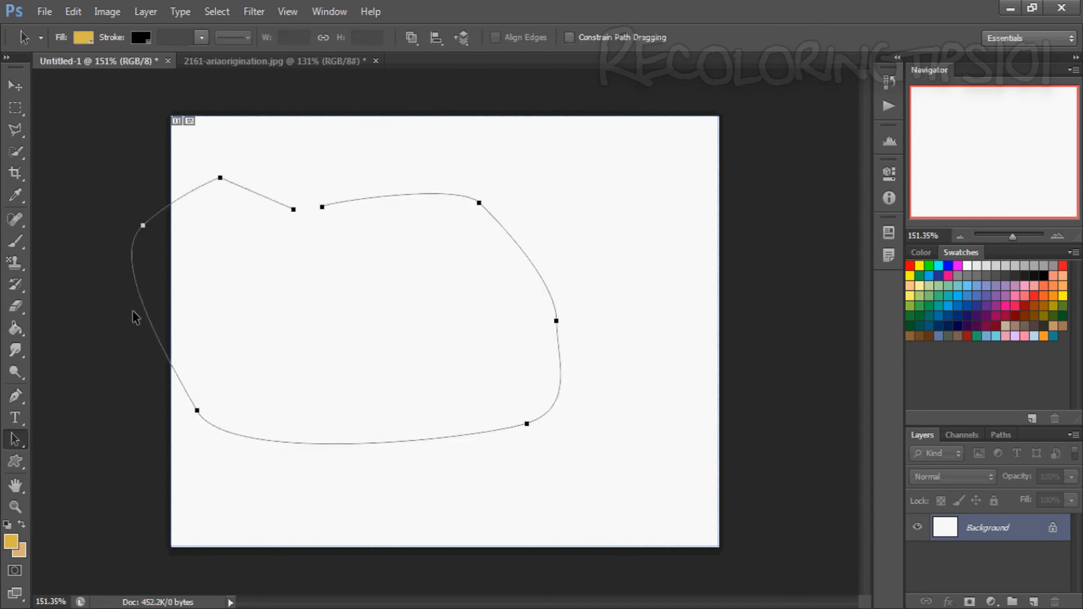
left_click_drag(228, 180, 310, 146)
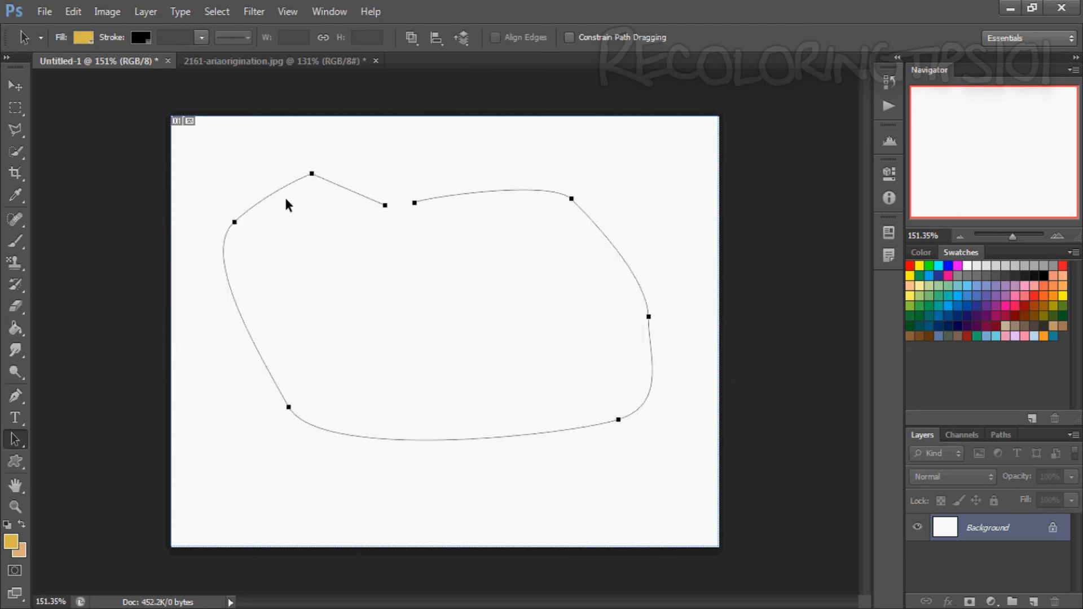
left_click_drag(310, 171, 310, 241)
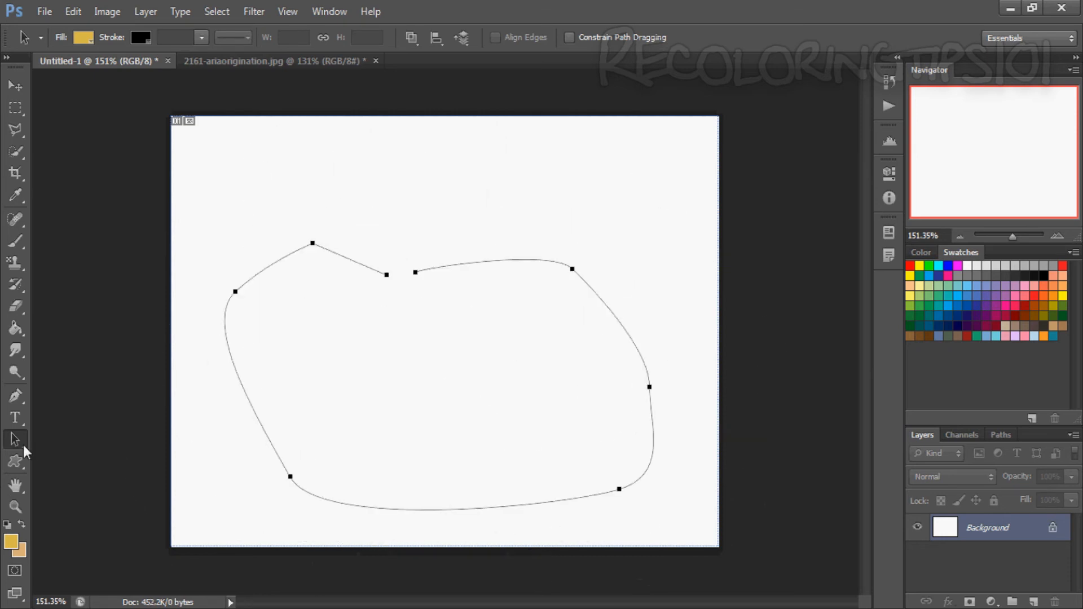
Shift the path upward with the Direct Selection tool, drag at its upper anchors, and deselect the path.
left_click(23, 450)
left_click(84, 457)
left_click_drag(310, 247, 323, 198)
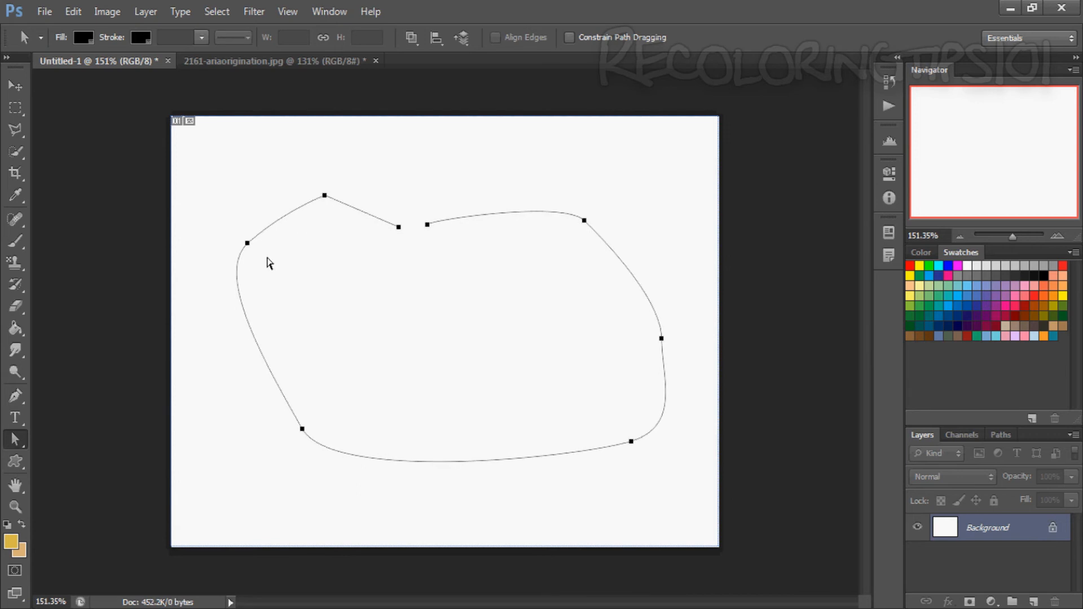
mouse_move(325, 198)
left_mouse_down()
mouse_move(329, 235)
mouse_move(318, 203)
left_mouse_up()
left_click_drag(392, 235, 401, 282)
left_click(148, 397)
left_click(12, 446)
Switch to the Rectangle tool and back to the Custom Shape tool in the shape tool group.
left_click(15, 462)
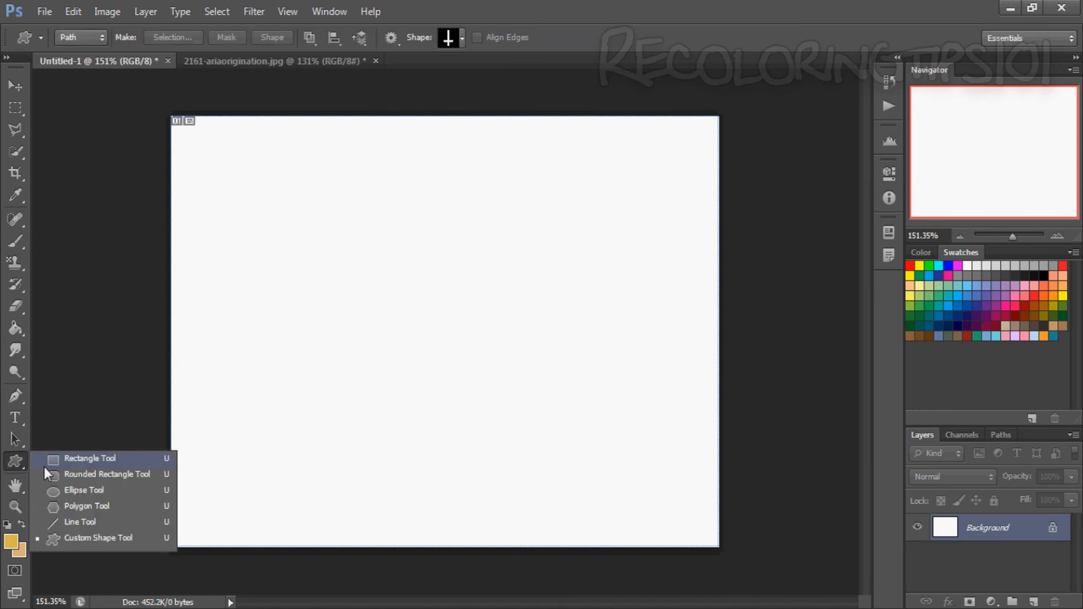
left_click(41, 461)
left_click(16, 462)
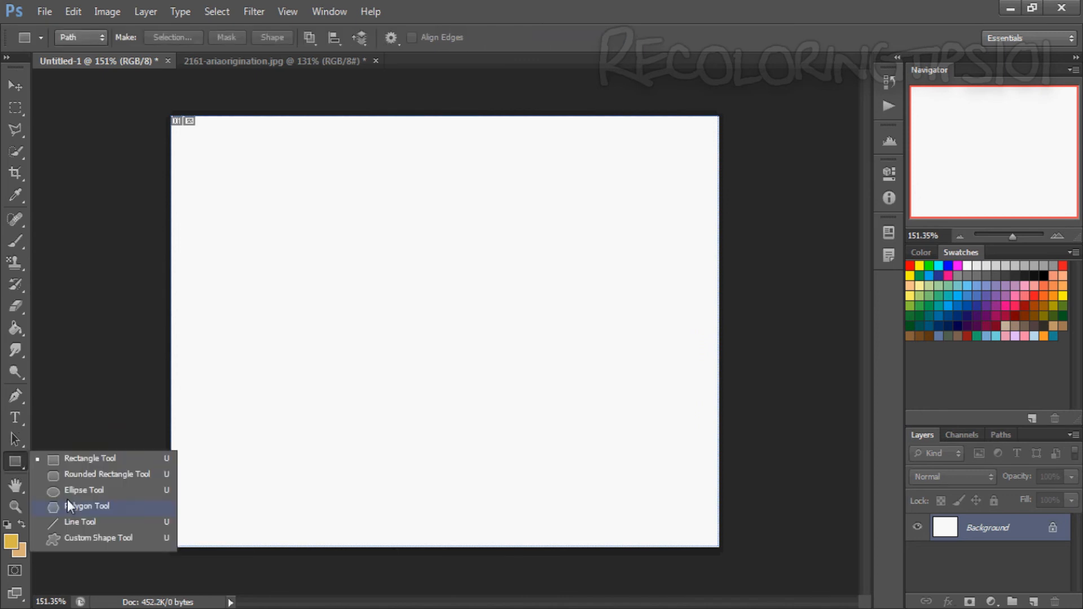
left_click(95, 541)
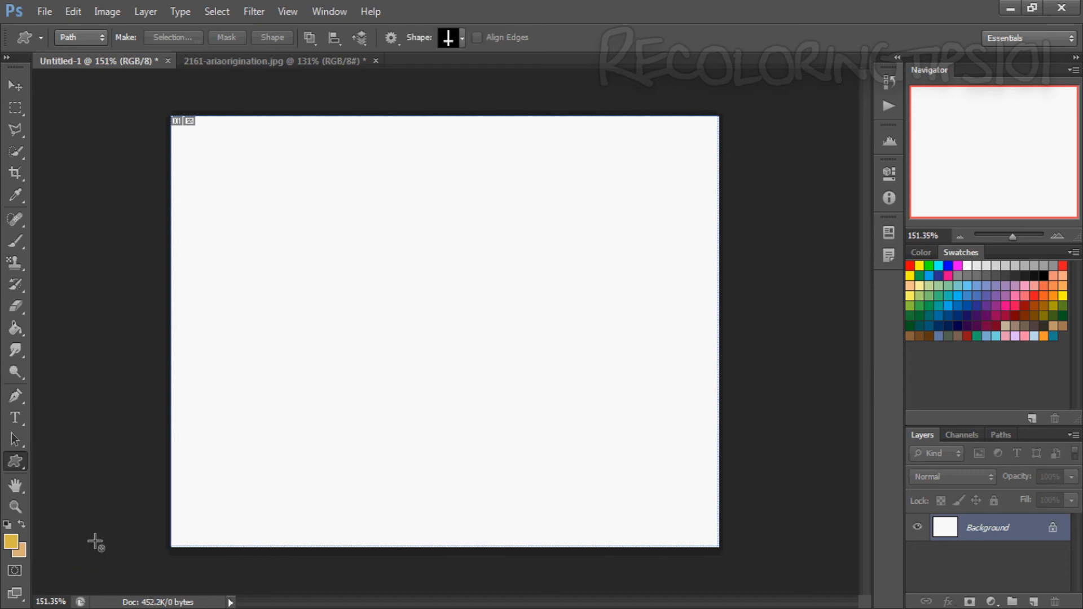
Draw a large rectangle path in the upper middle of the canvas with the Rectangle tool.
left_click(15, 461)
left_click(64, 458)
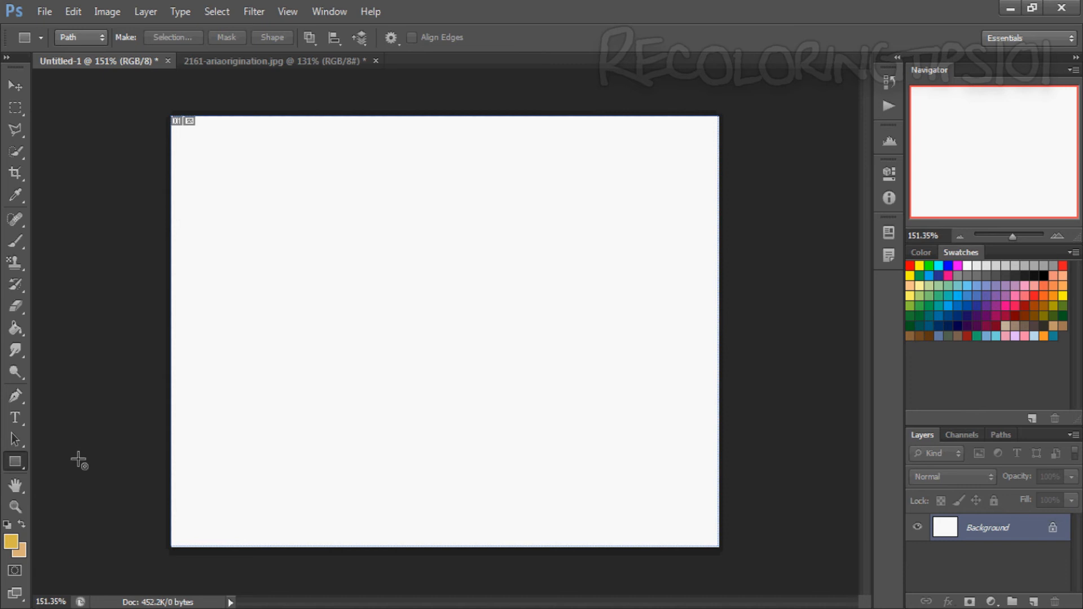
left_click_drag(25, 463, 41, 458)
left_click(41, 458)
left_click_drag(323, 169, 580, 380)
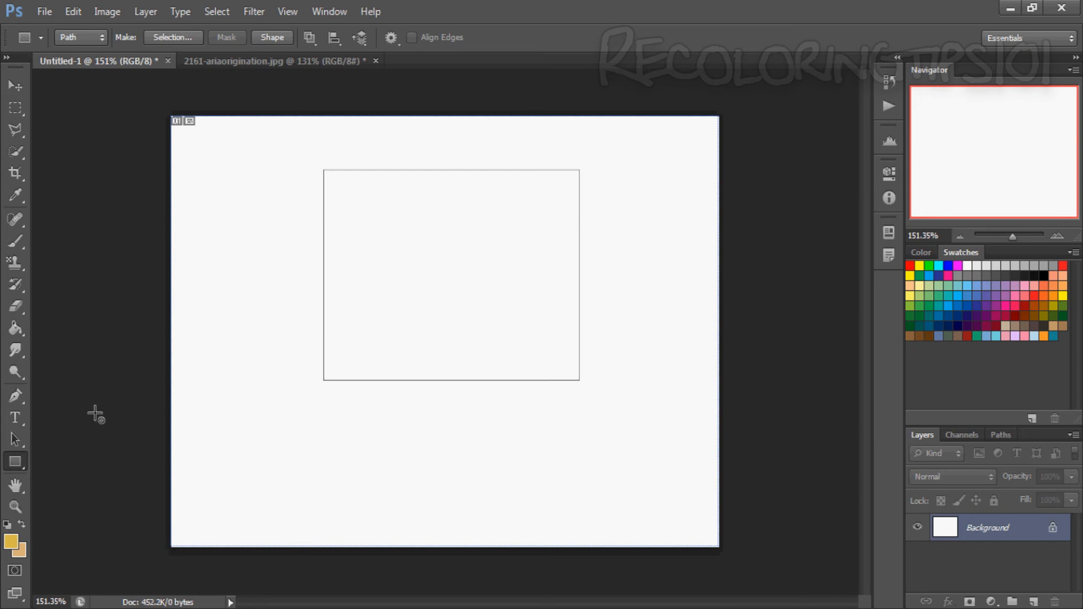
Draw a rounded rectangle path overlapping the rectangle's lower-left corner and a wide ellipse path across the canvas's lower right.
left_click_drag(15, 462, 106, 476)
left_click(106, 477)
left_click_drag(242, 256, 420, 466)
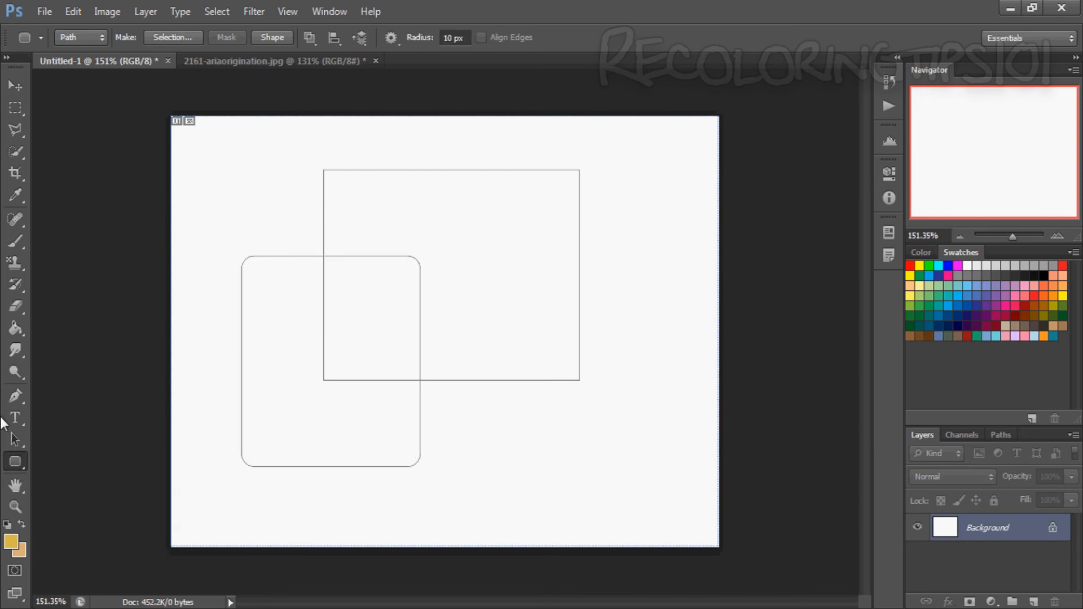
left_click_drag(12, 461, 54, 485)
left_click(53, 485)
left_click_drag(328, 272, 682, 515)
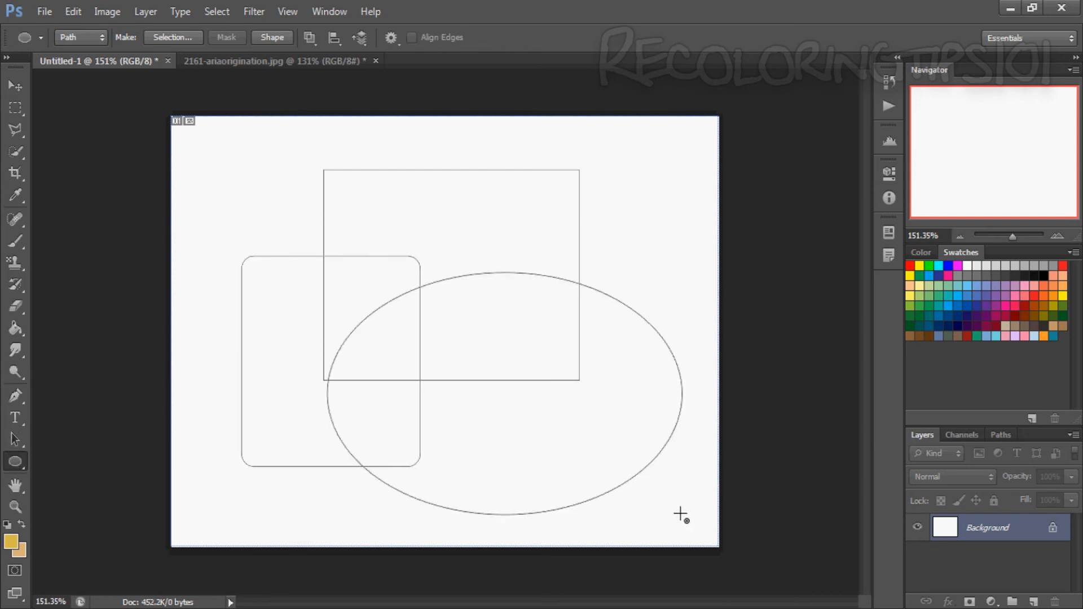
Draw a five-sided polygon path near the canvas's upper-left corner with the Polygon tool.
left_click_drag(23, 462, 93, 505)
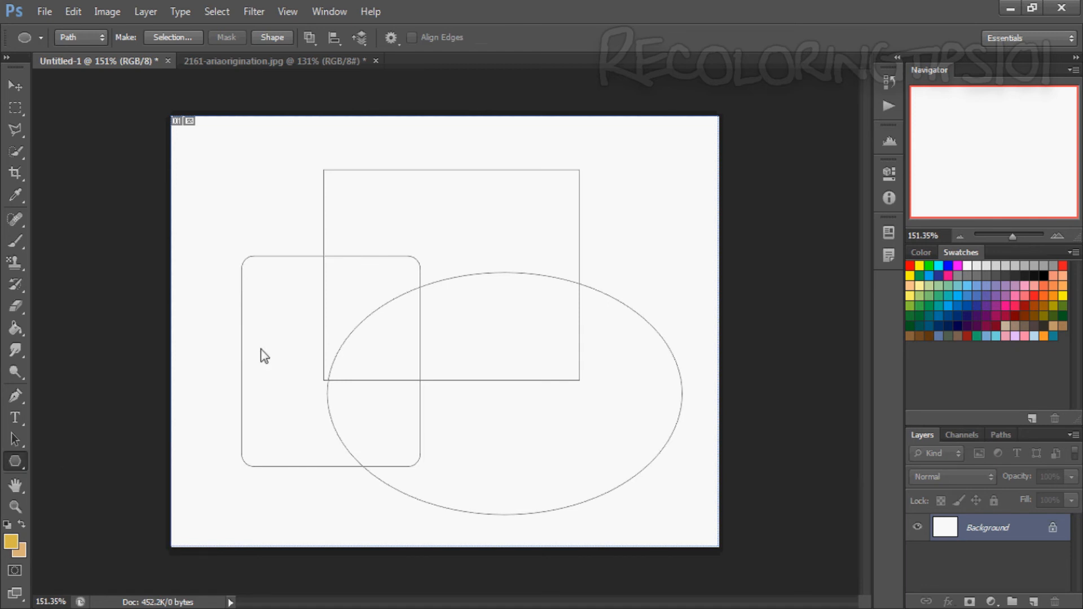
left_click_drag(261, 356, 306, 444)
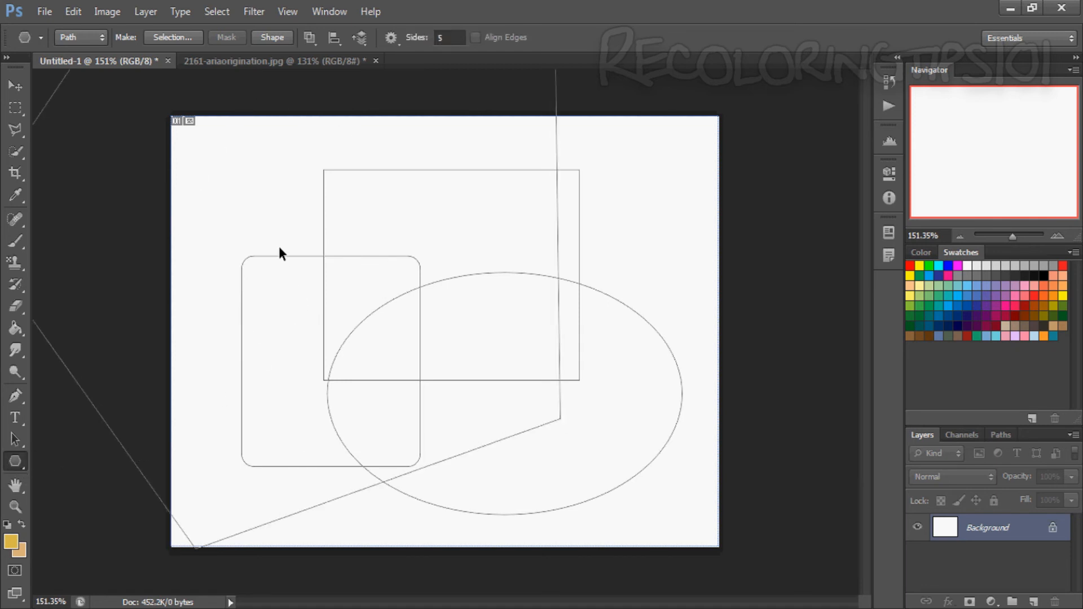
left_click_drag(262, 229, 321, 264)
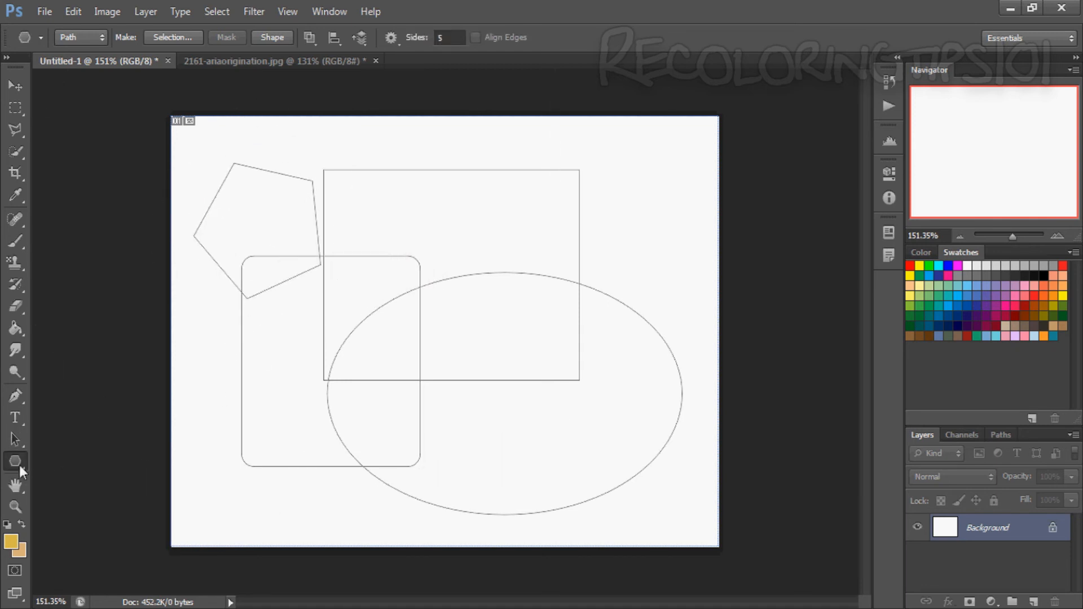
Draw seven crossing diagonal line paths over the existing shapes with the Line tool.
left_click_drag(19, 465, 66, 495)
left_click(83, 520)
mouse_move(337, 288)
left_mouse_down()
mouse_move(628, 395)
mouse_move(607, 418)
left_mouse_up()
left_click_drag(591, 245, 468, 420)
left_click_drag(325, 341, 549, 406)
mouse_move(447, 218)
left_mouse_down()
mouse_move(445, 305)
mouse_move(381, 437)
left_mouse_up()
left_click_drag(226, 391, 584, 470)
mouse_move(461, 216)
left_mouse_down()
mouse_move(363, 430)
mouse_move(389, 455)
left_mouse_up()
left_click_drag(284, 288, 469, 435)
Browse the custom shape library, choose the circled pentagram, and draw it about 8 cm wide and 6.8 cm high.
left_click_drag(19, 462, 97, 509)
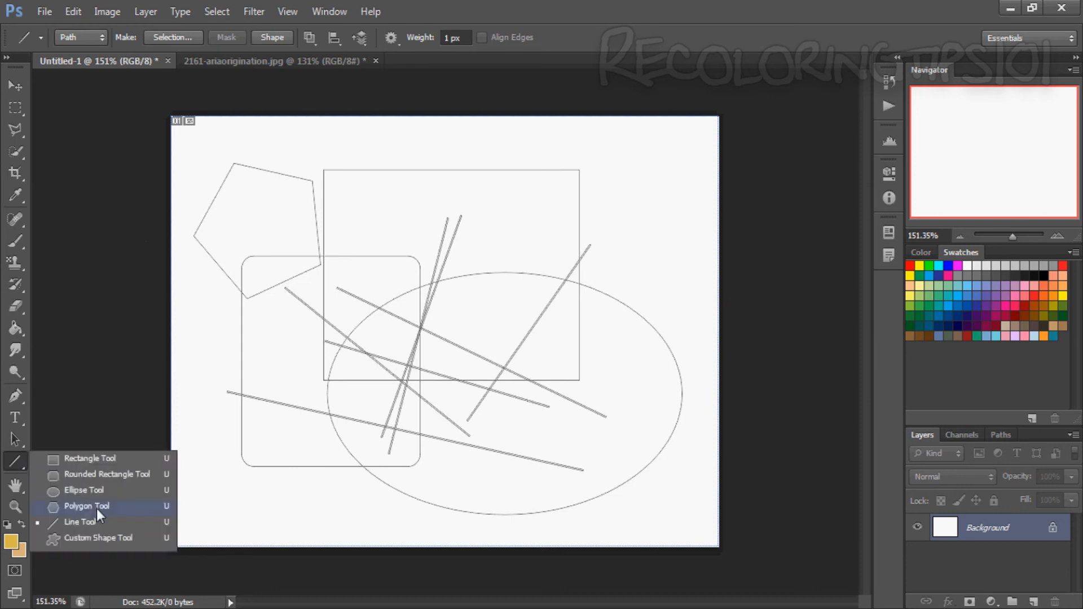
left_click(99, 539)
left_click(462, 38)
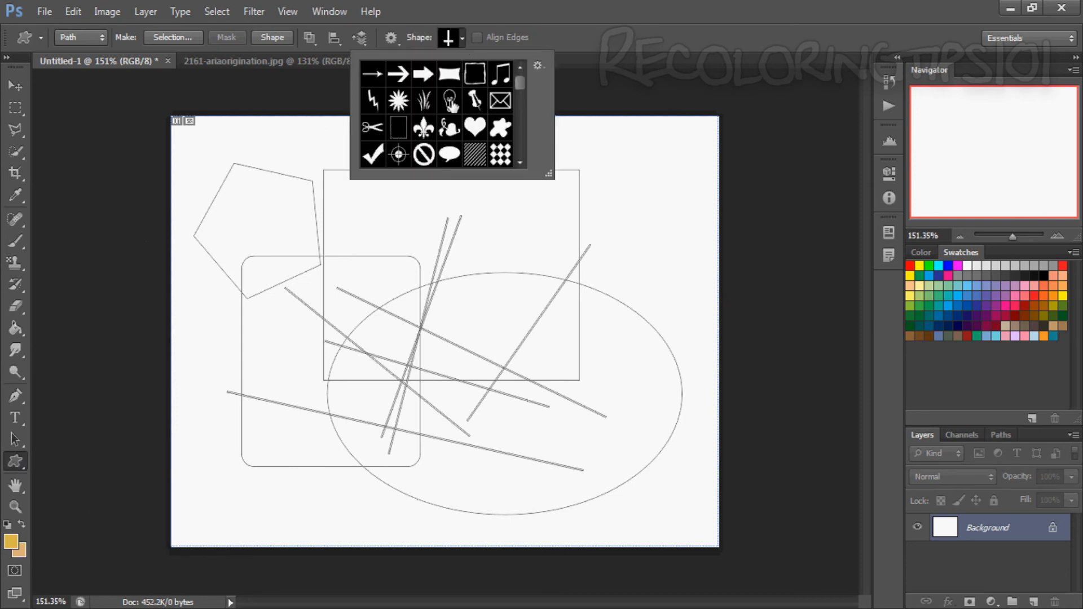
scroll(504, 113, "down", 5)
mouse_move(523, 96)
left_mouse_down()
mouse_move(525, 151)
mouse_move(528, 42)
mouse_move(541, 84)
left_mouse_up()
left_click(539, 66)
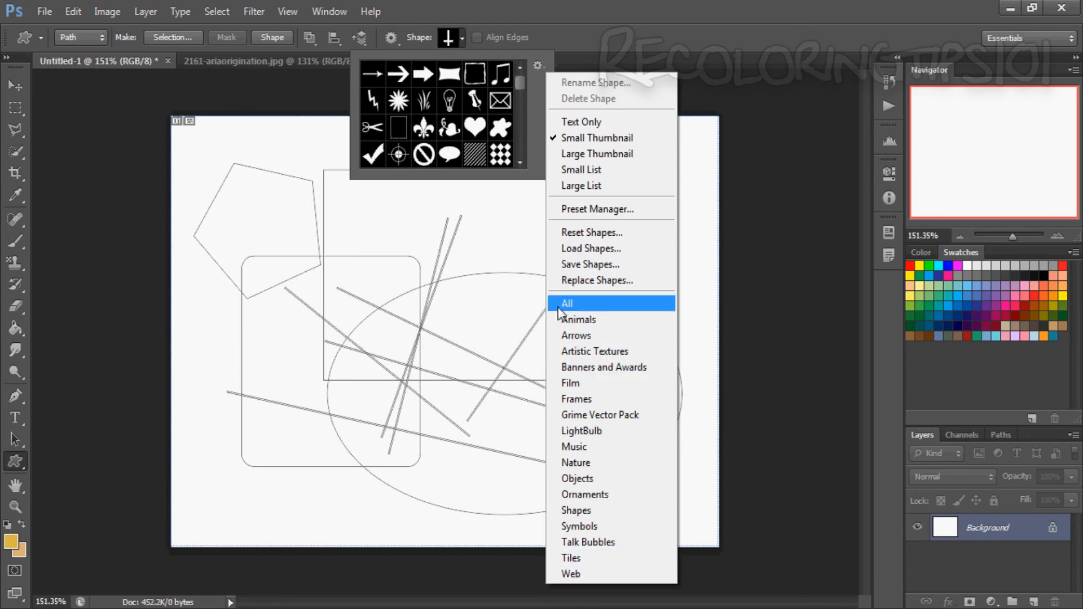
left_click(521, 77)
left_click_drag(521, 77, 523, 161)
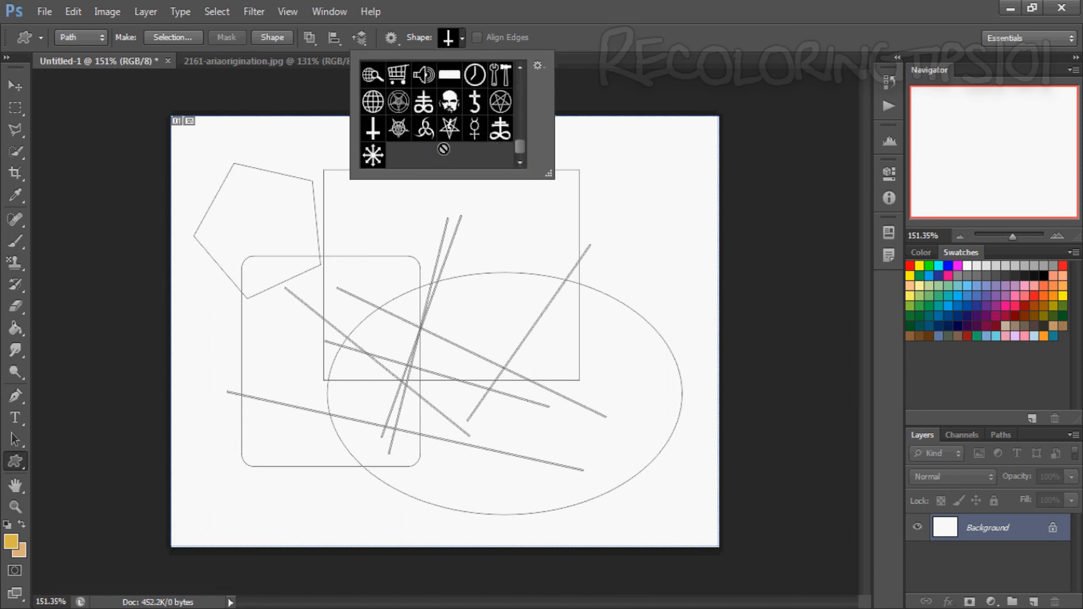
left_click(500, 101)
left_click_drag(401, 223, 675, 466)
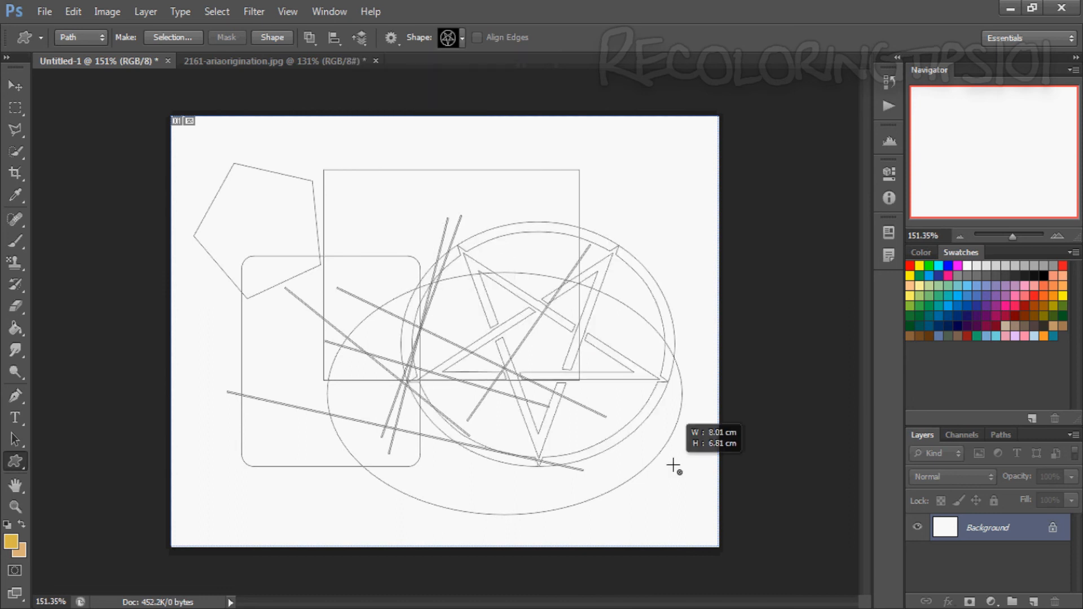
Draw two more custom shapes over the canvas and delete all the paths.
left_click_drag(391, 141, 732, 361)
left_click_drag(235, 189, 395, 440)
key("Delete")
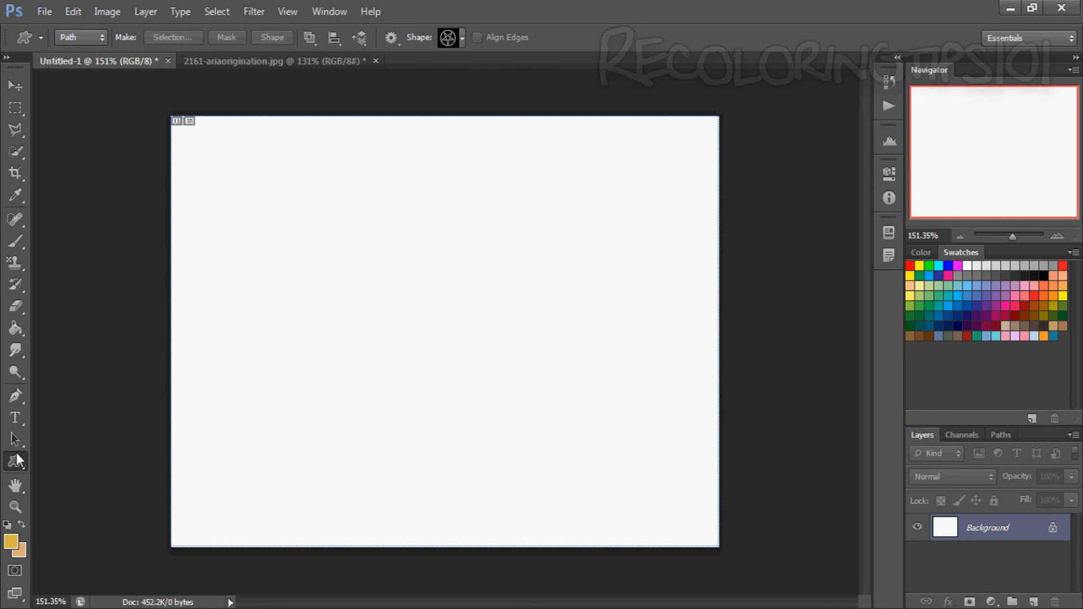
Add a new layer and paint a thick golden-yellow curl in the middle of the canvas with the Brush tool.
left_click(16, 485)
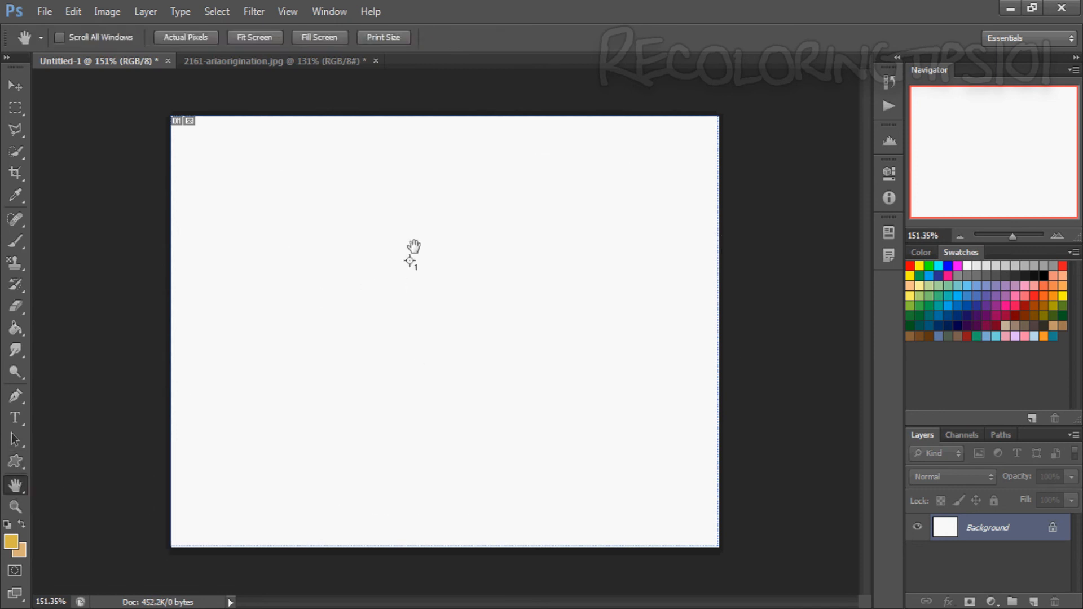
left_click(15, 246)
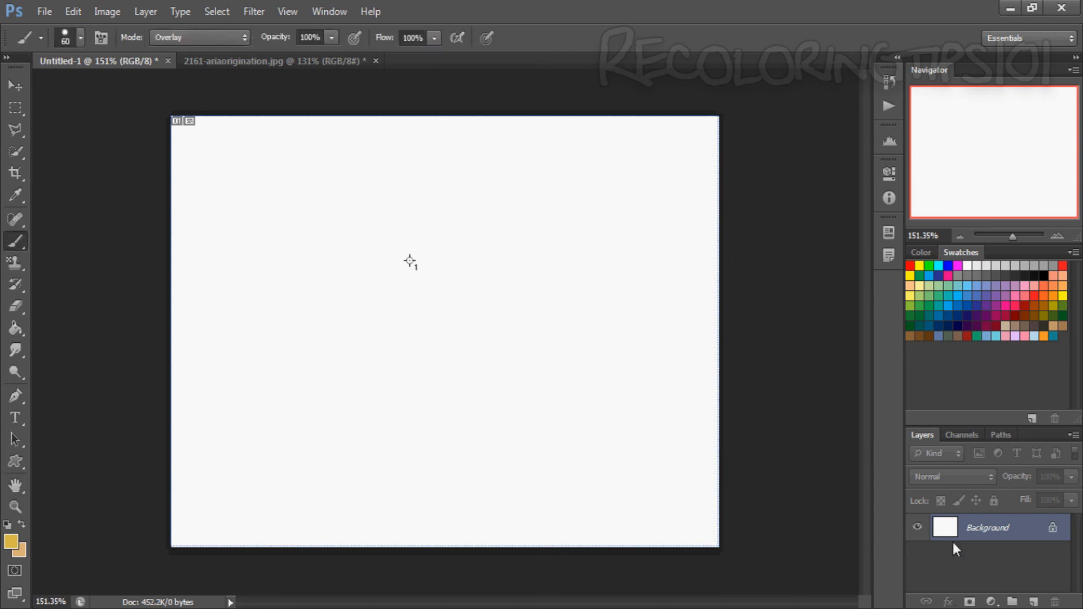
left_click(1034, 602)
left_click_drag(424, 338, 353, 322)
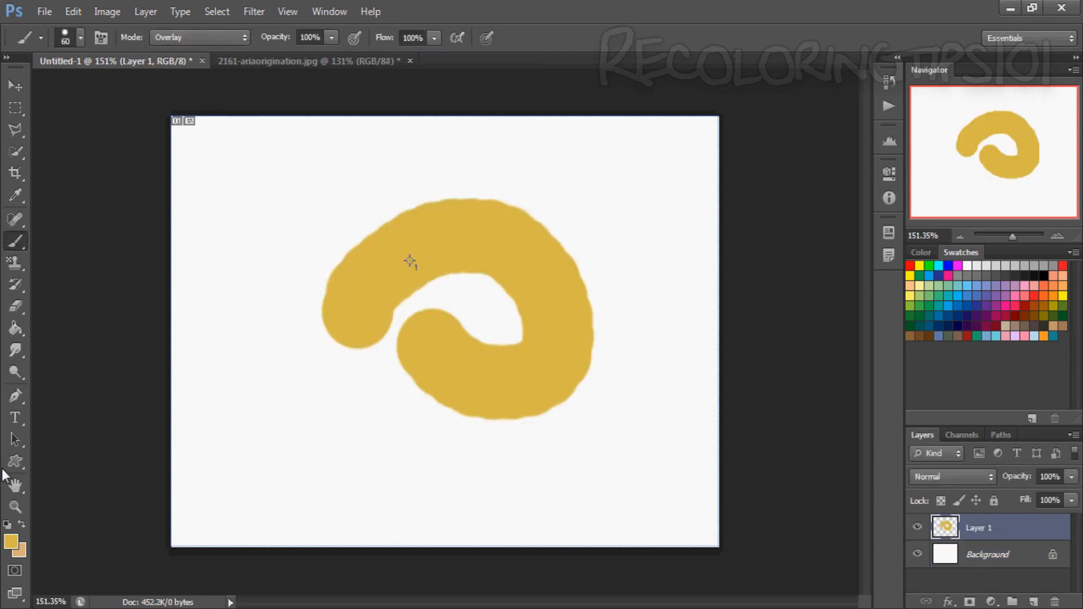
Compare the Hand and Move tools, rotate the canvas view slightly with the Rotate View tool, and return it to 0°.
left_click(15, 485)
left_click(16, 86)
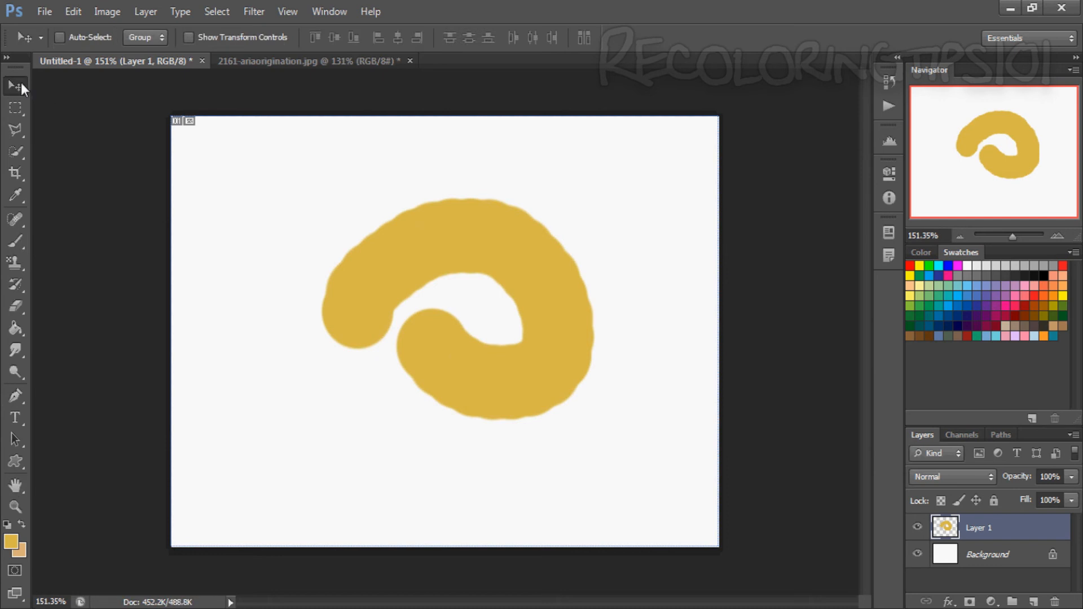
left_click(15, 485)
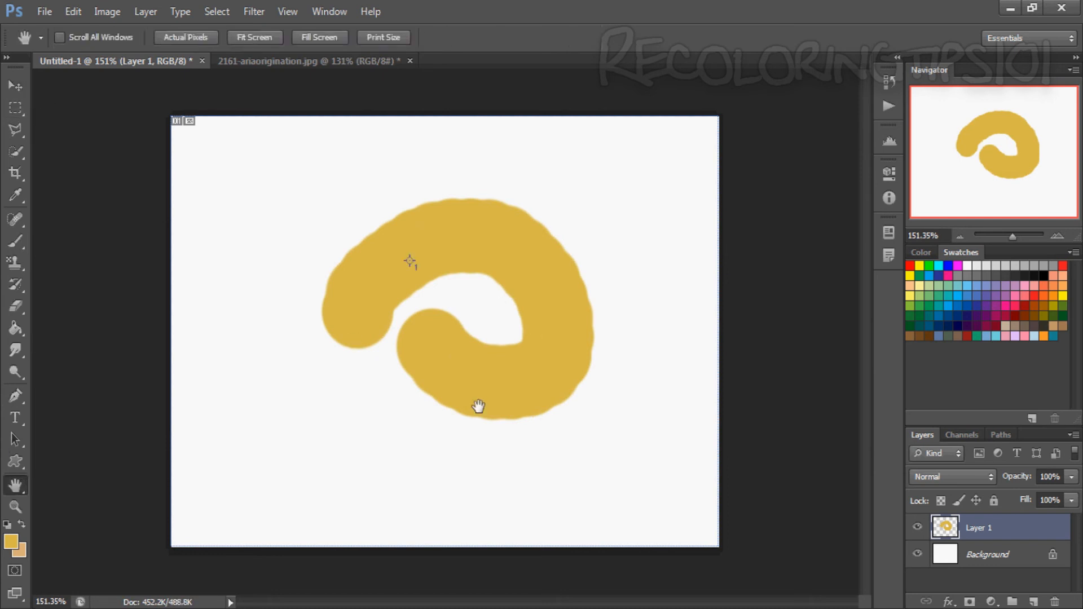
left_click_drag(15, 482, 80, 506)
left_click_drag(253, 366, 393, 322)
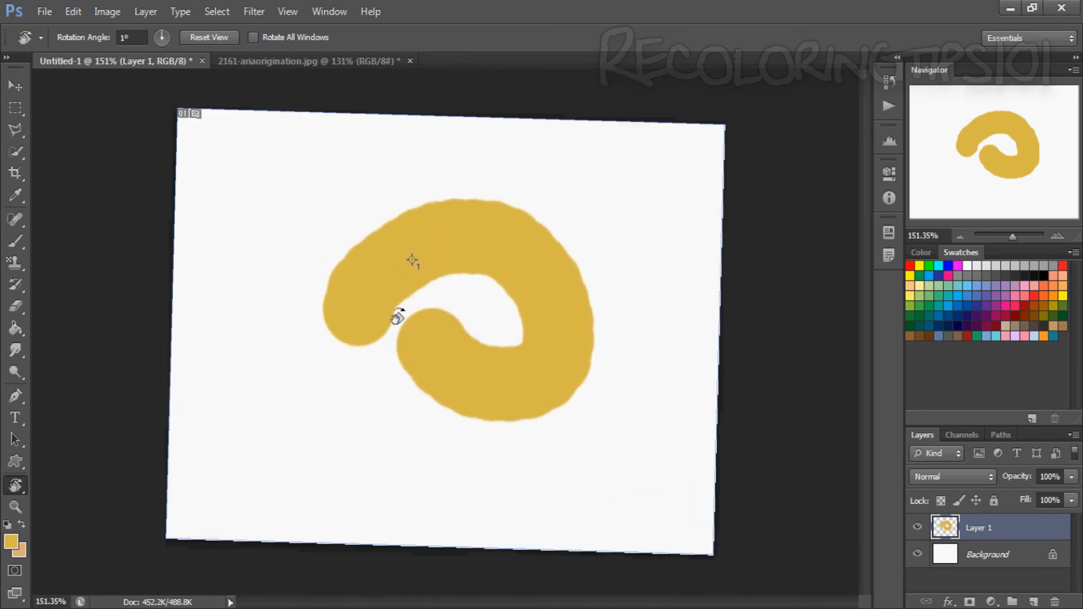
left_click_drag(370, 208, 365, 197)
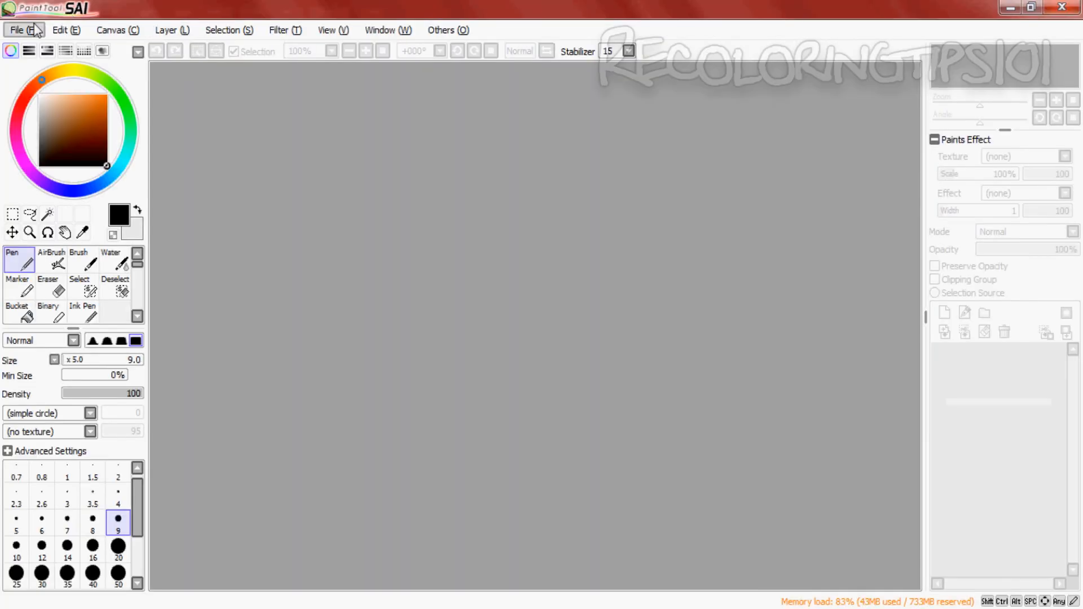
Switch to PaintTool SAI, create a new 5600 × 5200 pixel canvas at 72 pixels/inch, and try rotating its view.
left_click(36, 30)
left_click(34, 46)
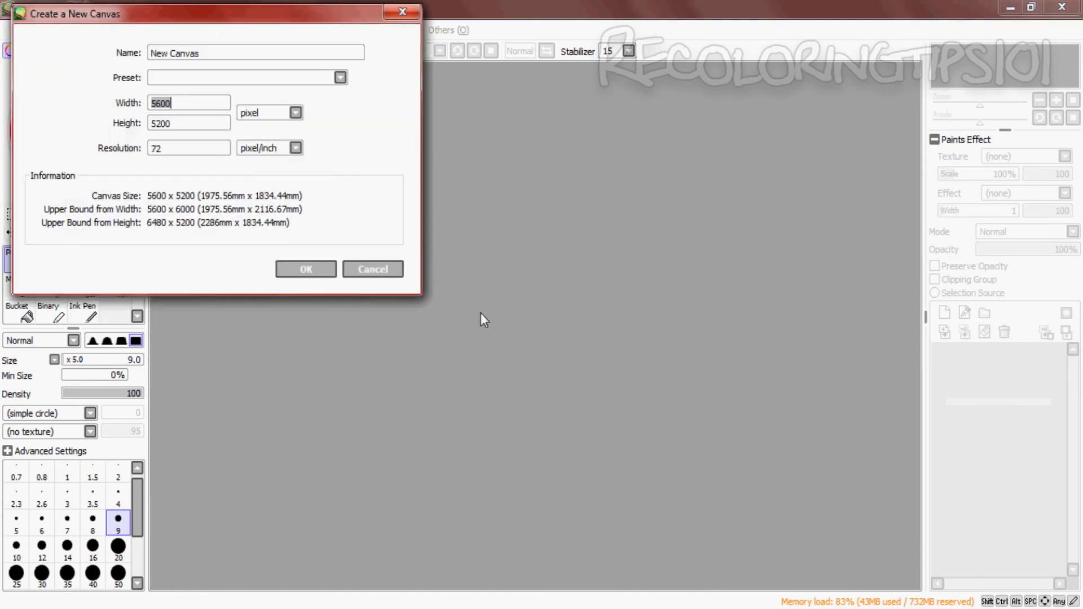
left_click(305, 269)
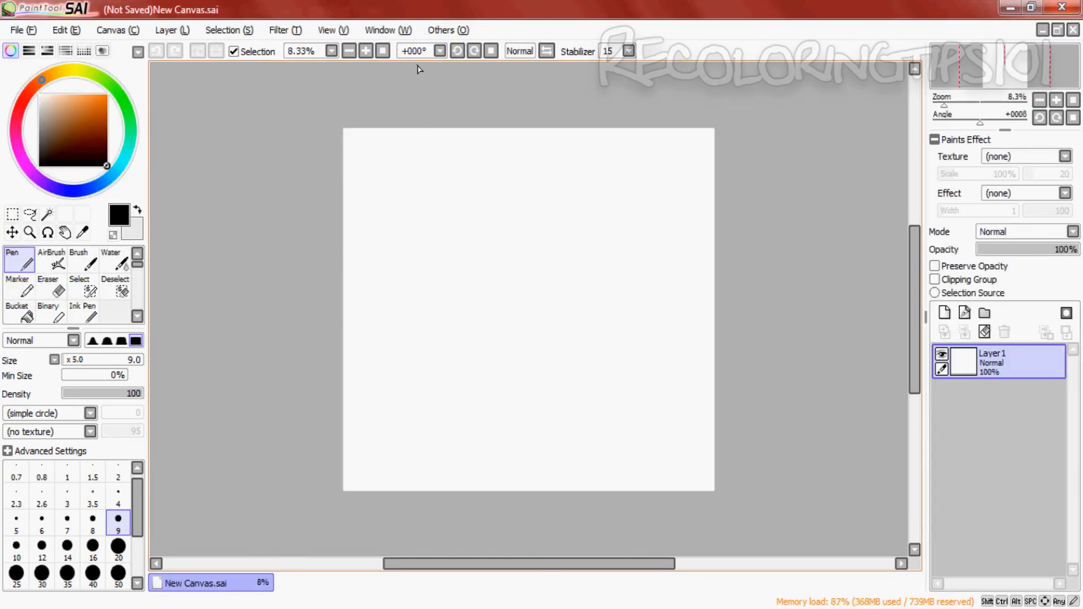
left_click(476, 57)
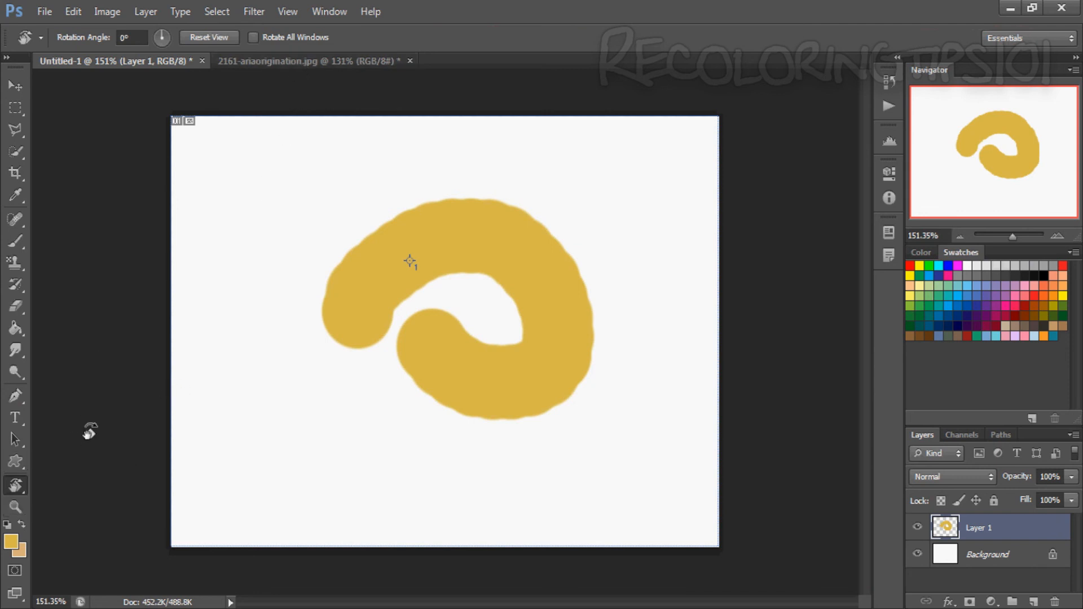
Back in Photoshop, magnify the painted curl to 500% with the Zoom tool and Navigator, and center the view on its open ends.
left_click(15, 485)
left_click(60, 484)
left_click(12, 507)
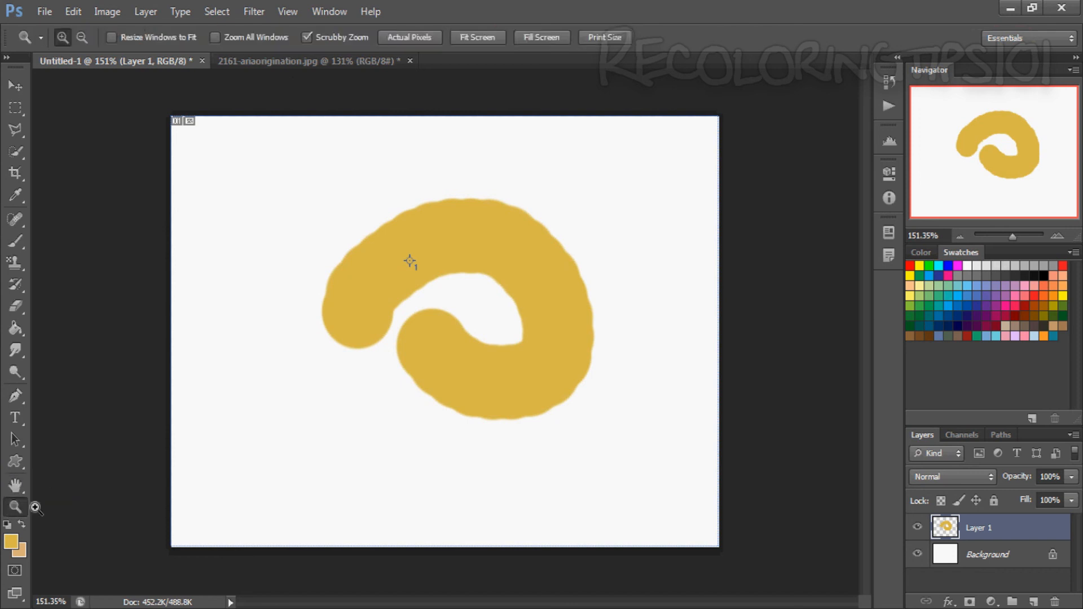
left_click_drag(301, 175, 420, 312)
left_click_drag(420, 272, 581, 239)
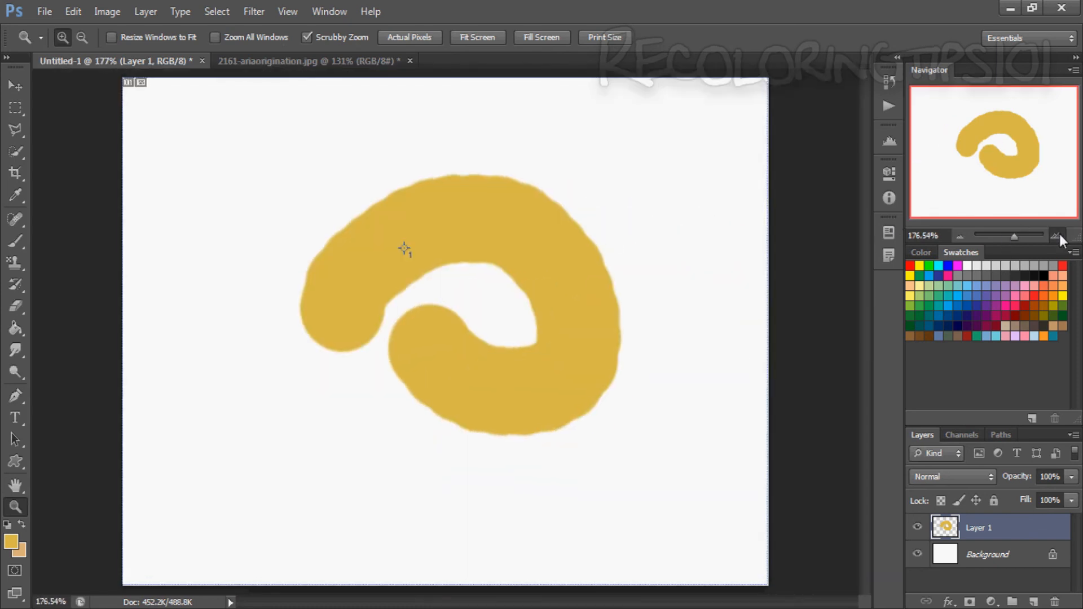
left_click(1059, 234)
left_click(1059, 234)
left_click(1059, 235)
mouse_move(998, 140)
left_mouse_down()
mouse_move(915, 145)
mouse_move(1042, 170)
mouse_move(977, 176)
left_mouse_up()
scroll(435, 262, "down", 2)
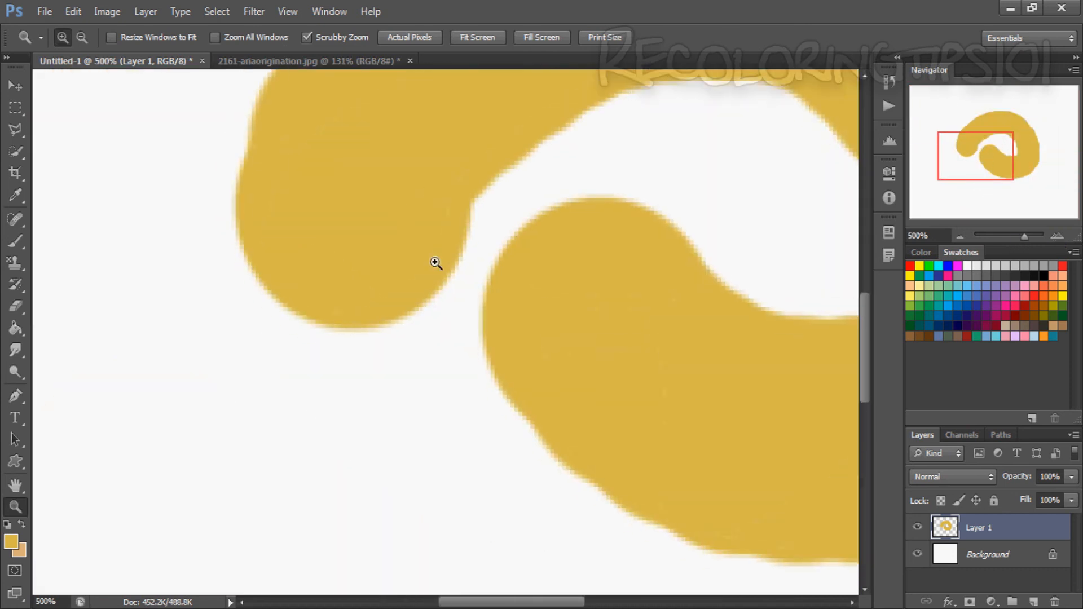
Try to outline the curl's lower-left end with the Polygonal Lasso tool.
left_click(15, 129)
left_click(172, 129)
left_click(396, 198)
left_click(418, 325)
left_click(326, 400)
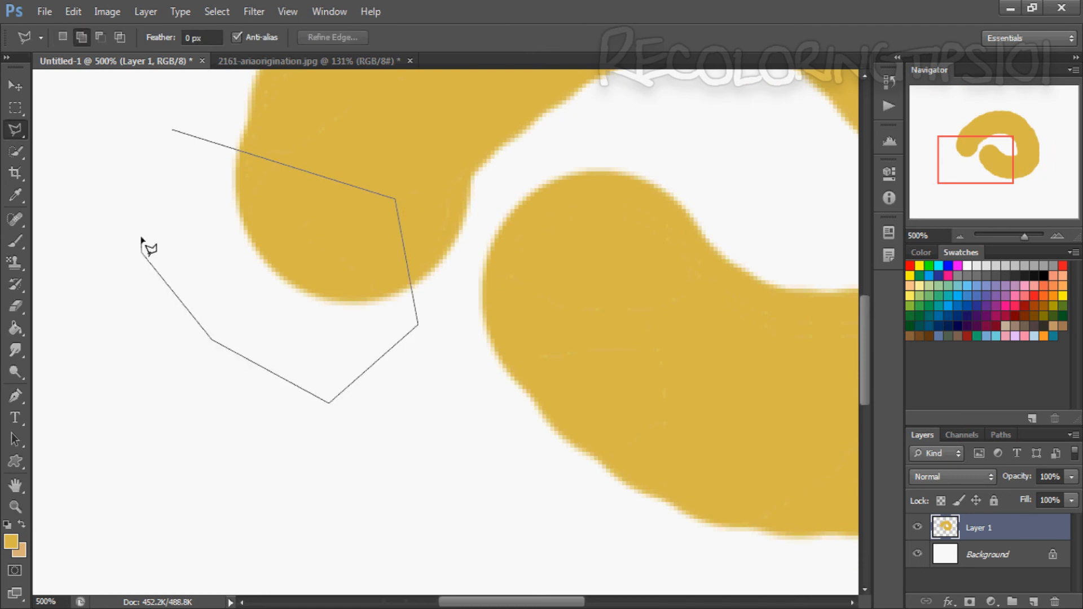
double_click(141, 248)
Draw a closed polygonal selection from the curl's lower-left end across to its upper-right outer edge.
left_click(261, 246)
left_click(413, 269)
left_click(440, 319)
left_click(445, 415)
left_click(345, 483)
left_click(261, 440)
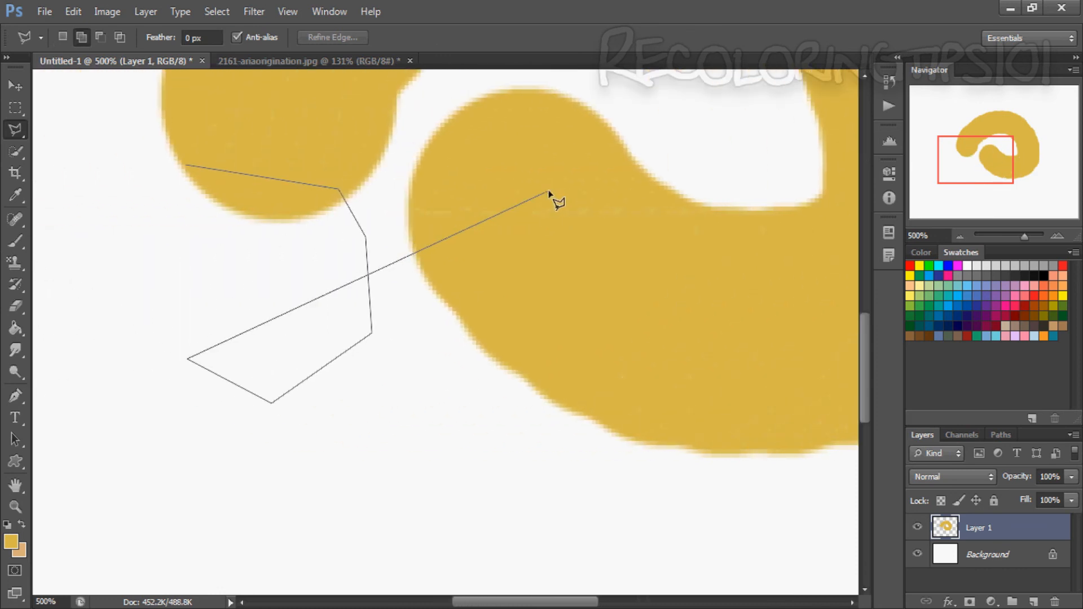
left_click(986, 170)
left_click_drag(986, 170, 1020, 158)
left_click_drag(959, 189, 1019, 172)
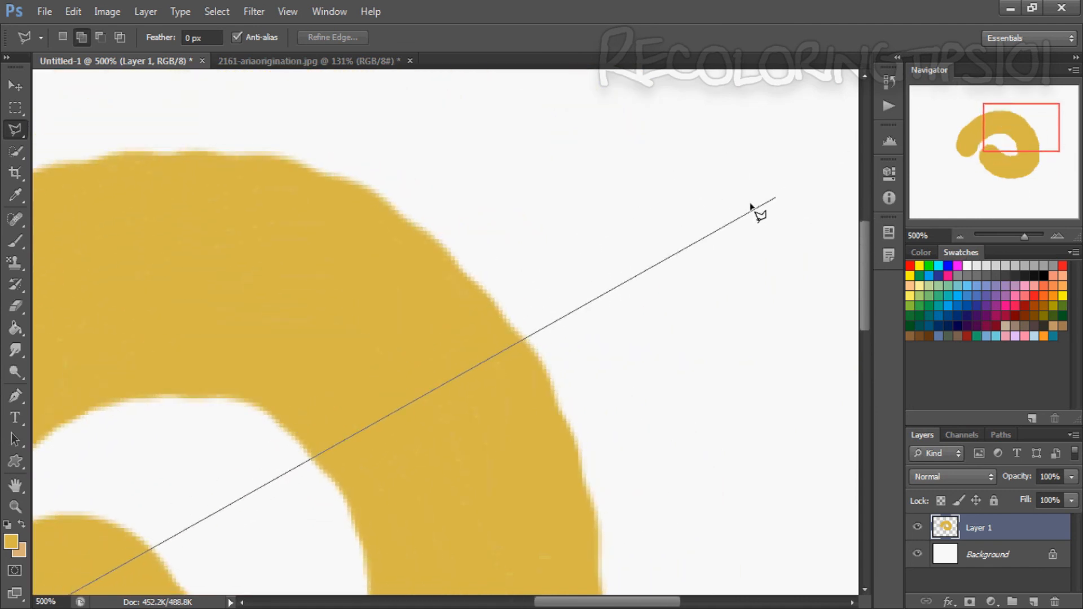
left_click(565, 238)
double_click(539, 333)
Zoom out to inspect the whole polygonal selection and deselect it.
scroll(750, 293, "down", 4)
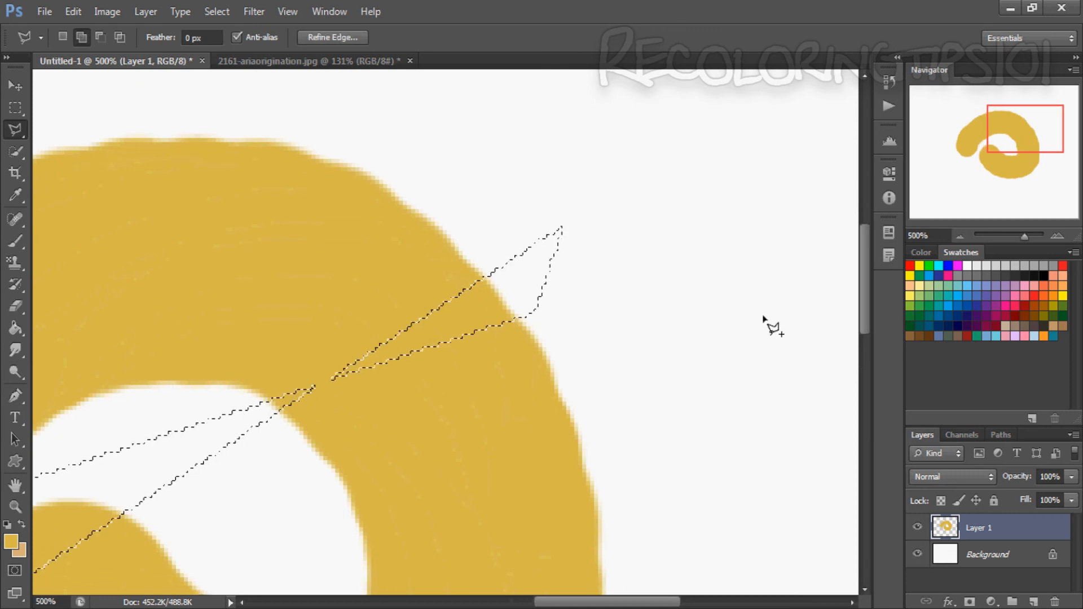
scroll(452, 321, "down", 2)
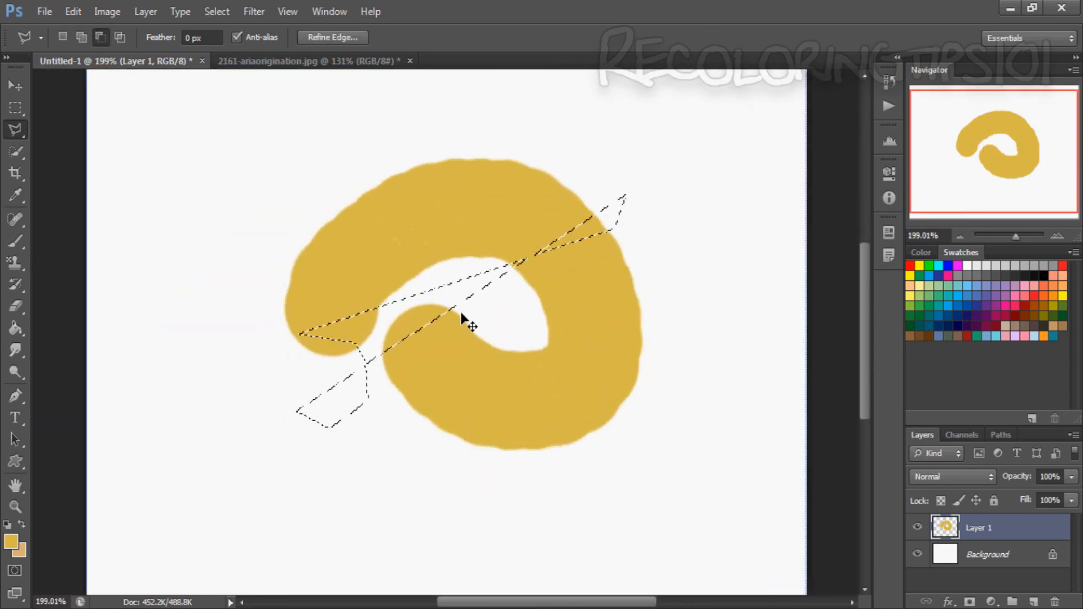
key("ctrl+d")
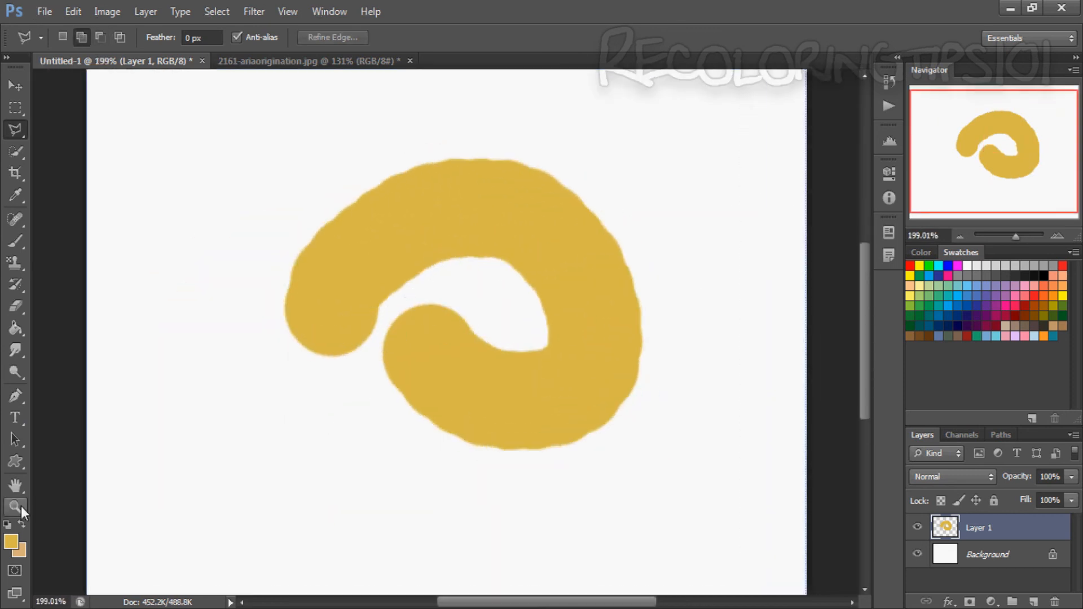
Delete the layer containing the painted curl.
scroll(286, 345, "up", 6)
scroll(286, 345, "up", 2)
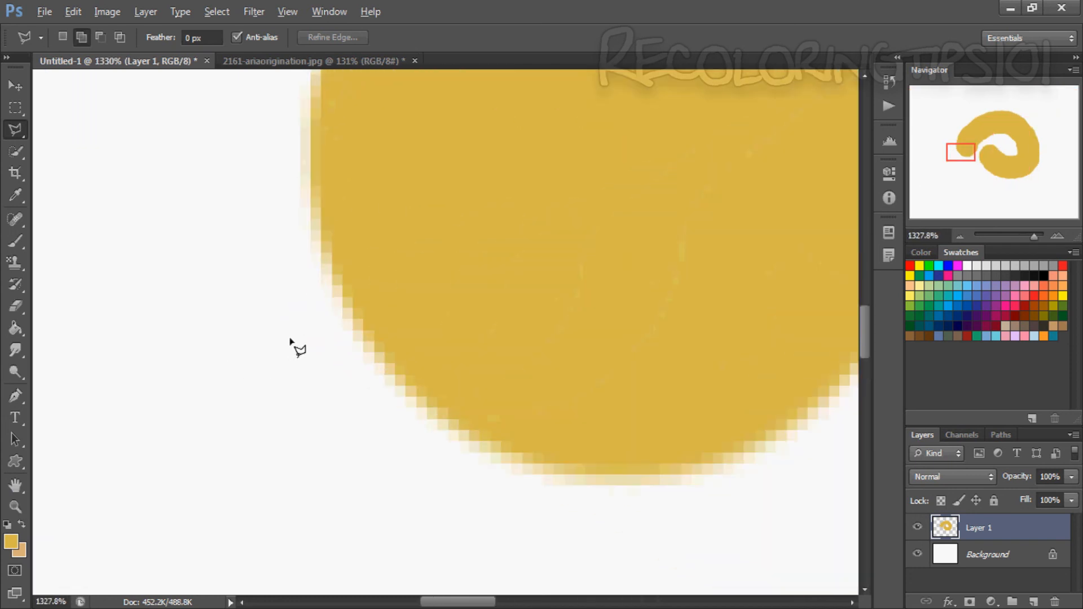
scroll(293, 346, "down", 6)
scroll(439, 305, "up", 1)
left_click_drag(978, 527, 1055, 602)
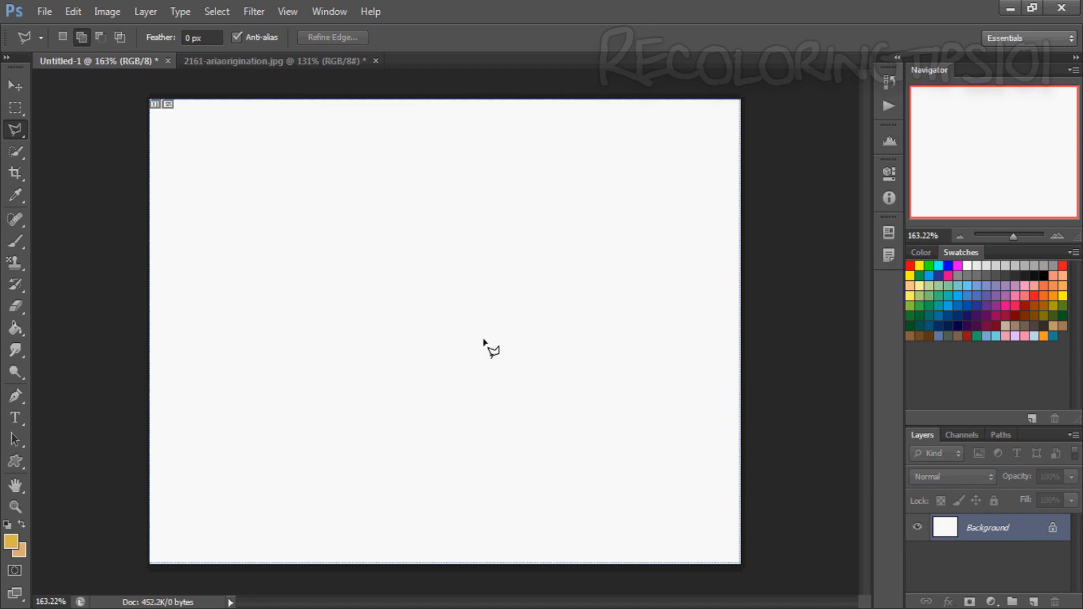
key("ctrl+plus")
scroll(418, 293, "down", 3)
scroll(418, 293, "up", 3)
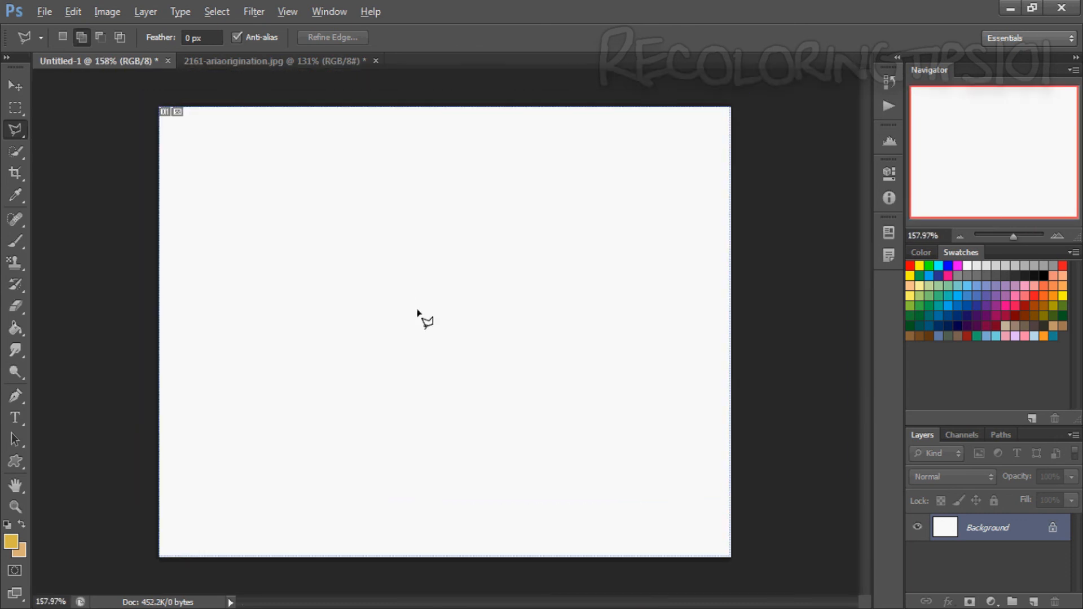
Reset the foreground and background colours to the default black and white and reactivate the Polygonal Lasso tool.
left_click(15, 506)
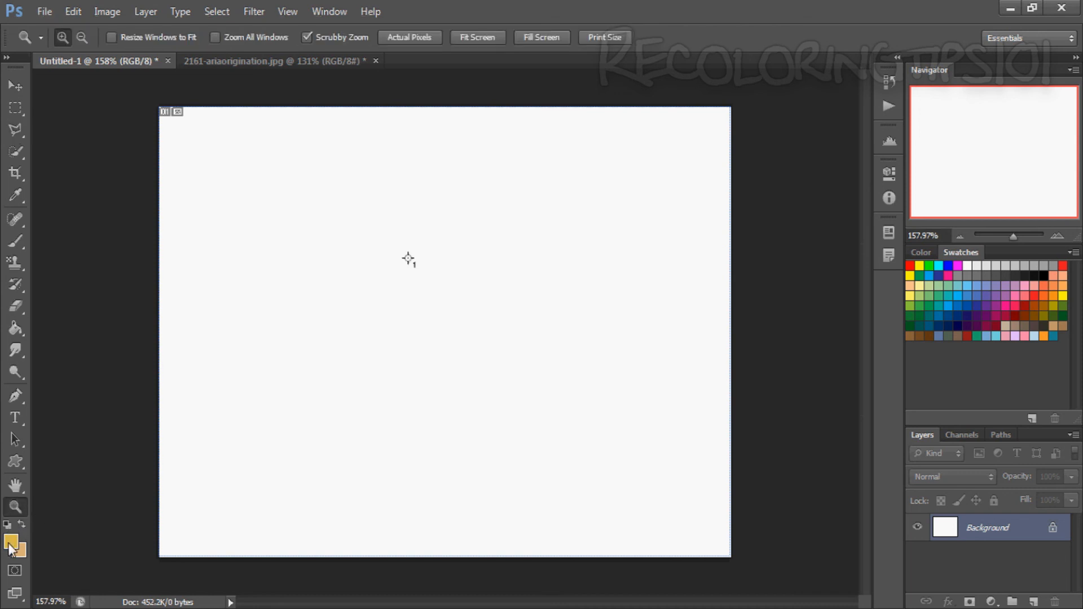
left_click(8, 526)
left_click(15, 129)
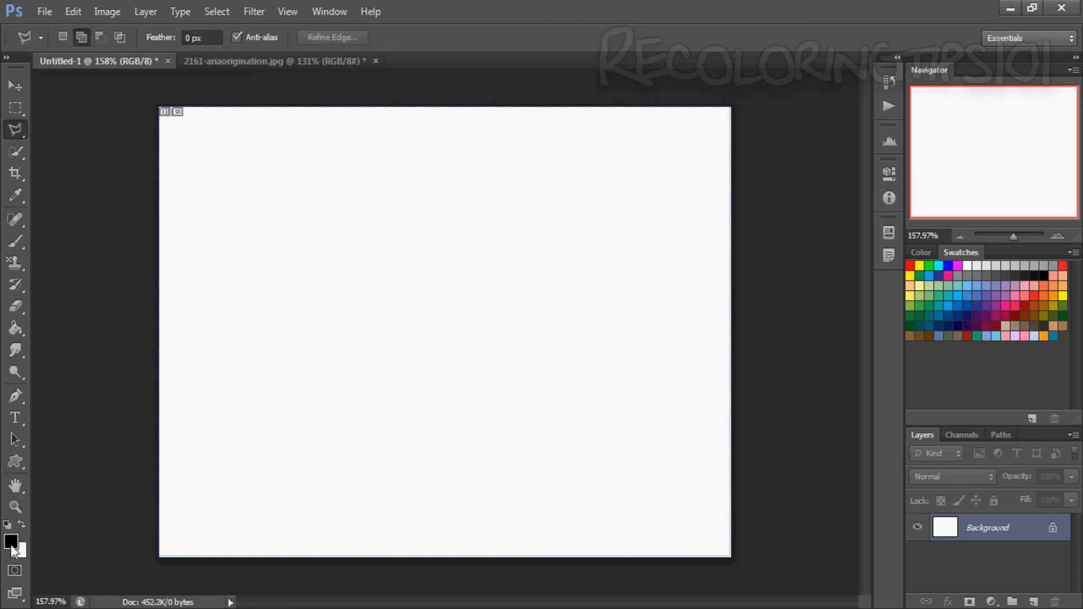
key("x")
Turn on Quick Mask mode, open its options and dismiss them without changes.
left_click(15, 570)
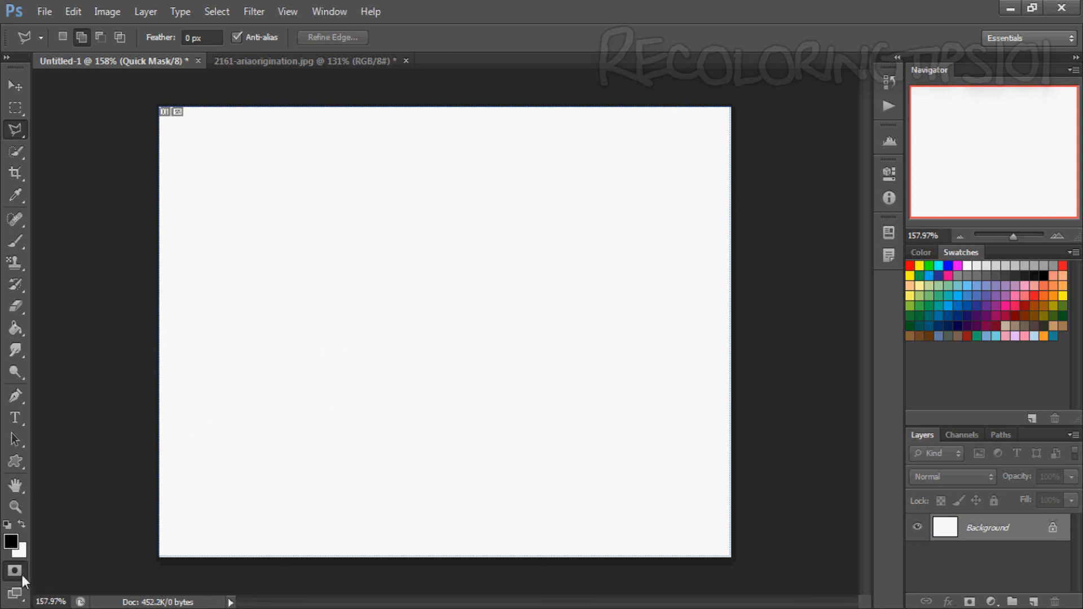
double_click(21, 574)
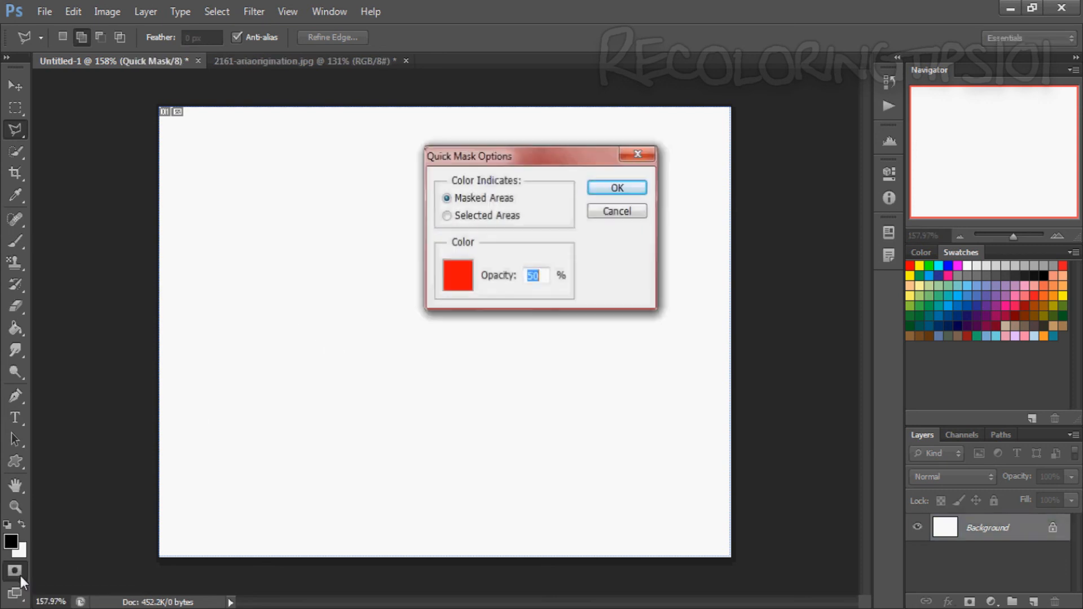
left_click(619, 212)
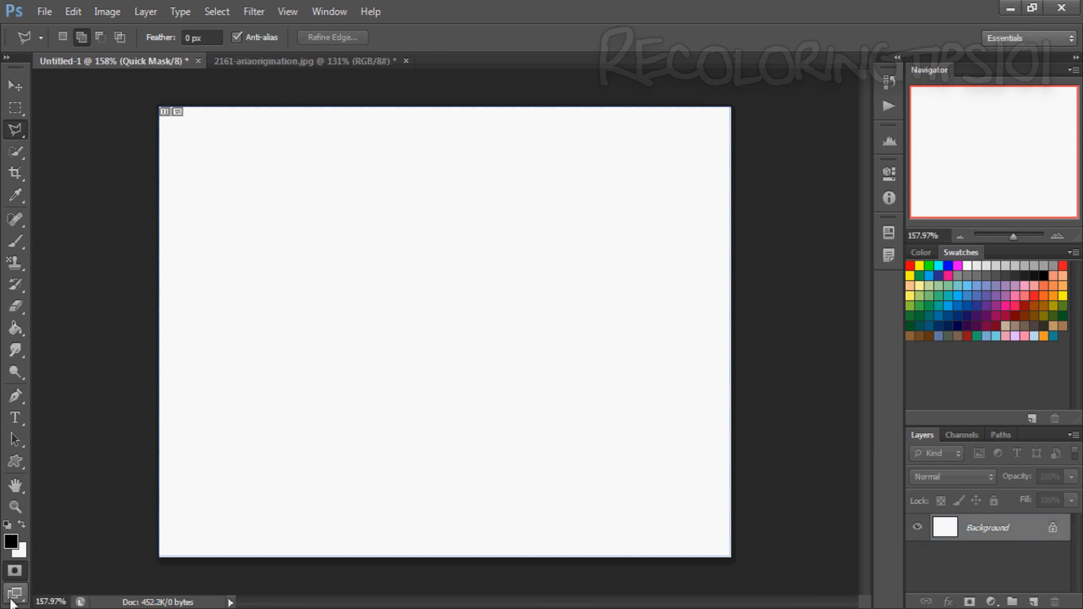
Switch the display to Full Screen Mode With Menu Bar and from there to Full Screen Mode.
left_click(17, 597)
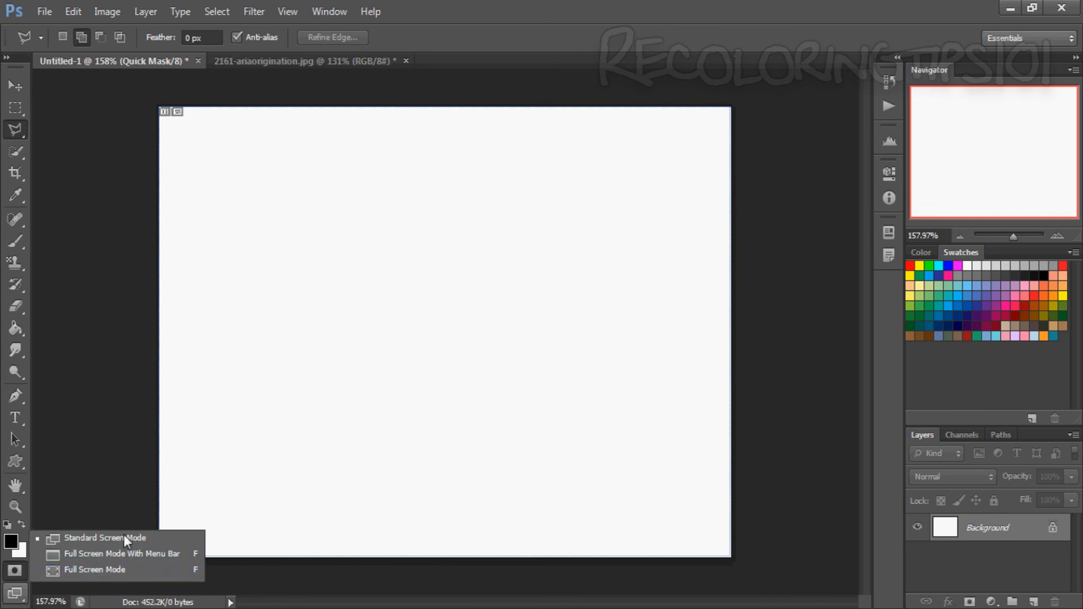
left_click(97, 554)
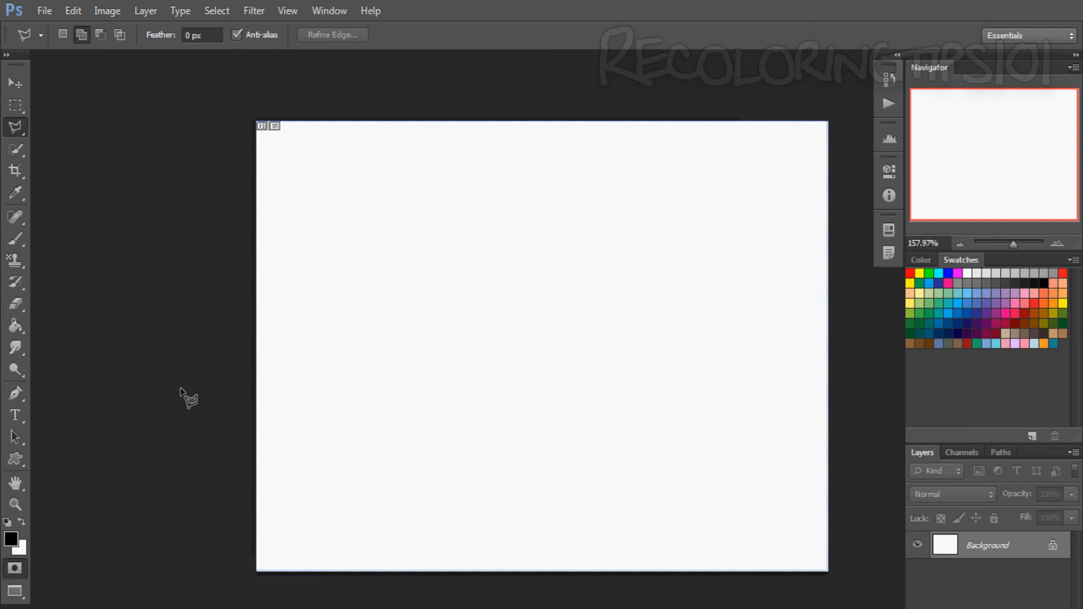
right_click(27, 594)
left_click(65, 567)
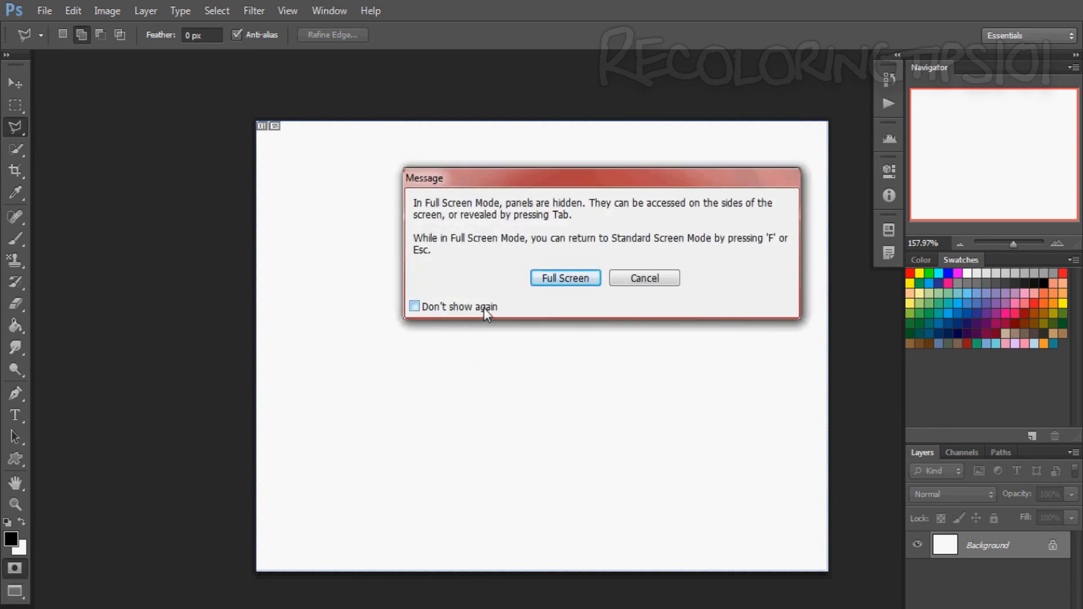
left_click(564, 279)
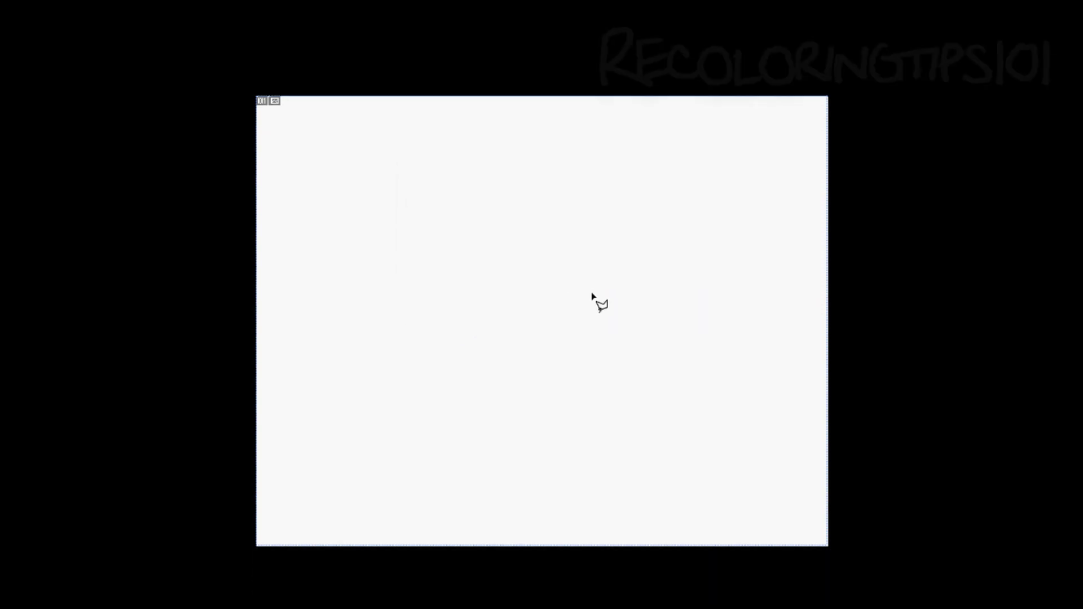
Leave Full Screen Mode and return to Standard Screen Mode.
scroll(649, 381, "up", 1)
scroll(813, 372, "down", 2)
scroll(815, 374, "up", 2)
scroll(779, 380, "down", 1)
key("f")
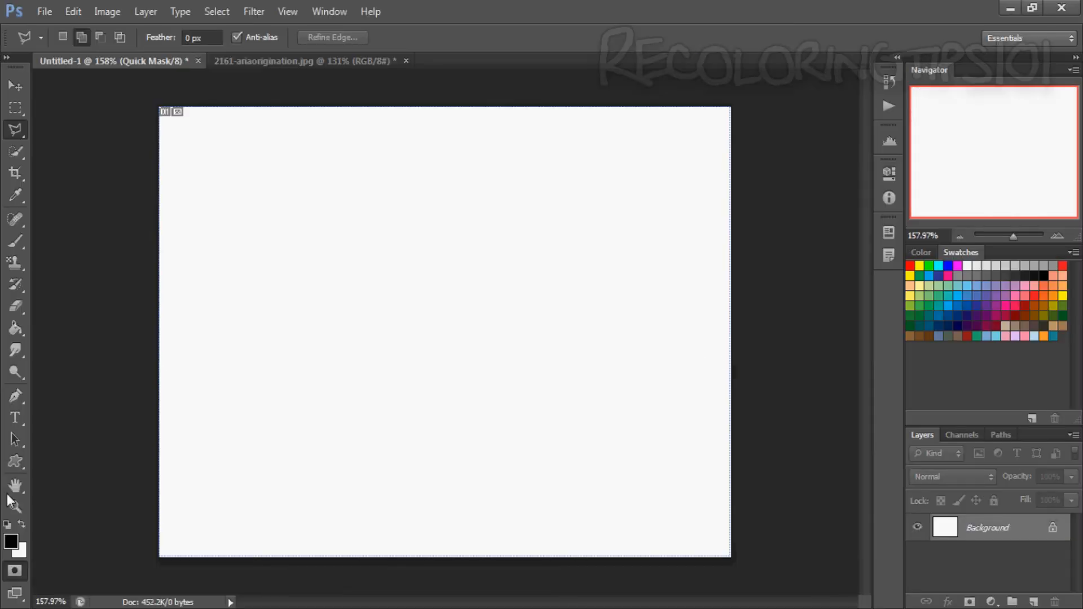
Show Full Screen Mode With Menu Bar once more and go back to Standard Screen Mode.
right_click(14, 584)
left_click(85, 553)
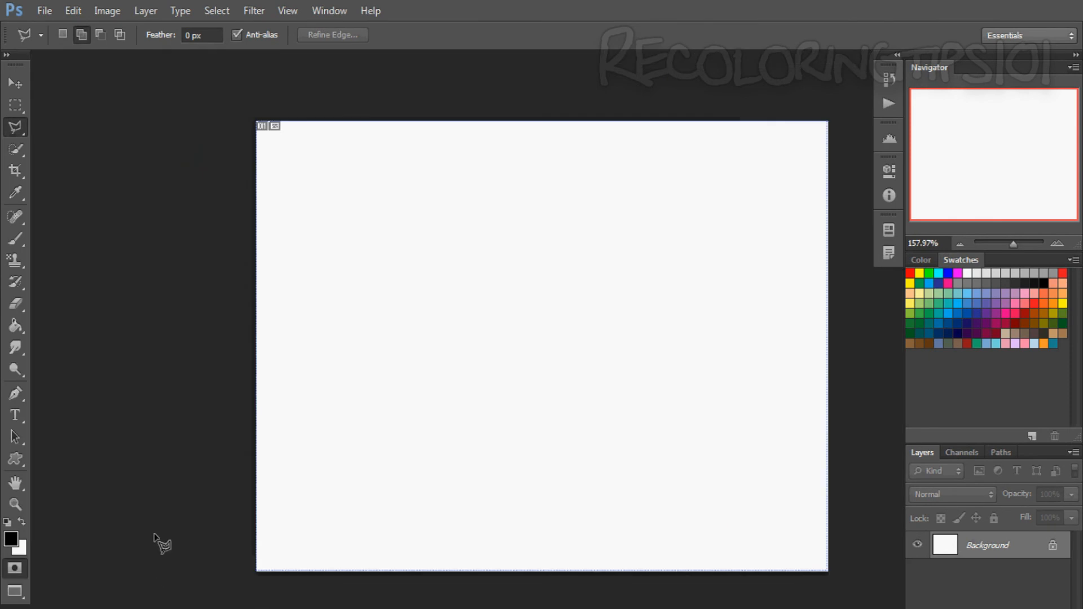
right_click(14, 591)
left_click(68, 537)
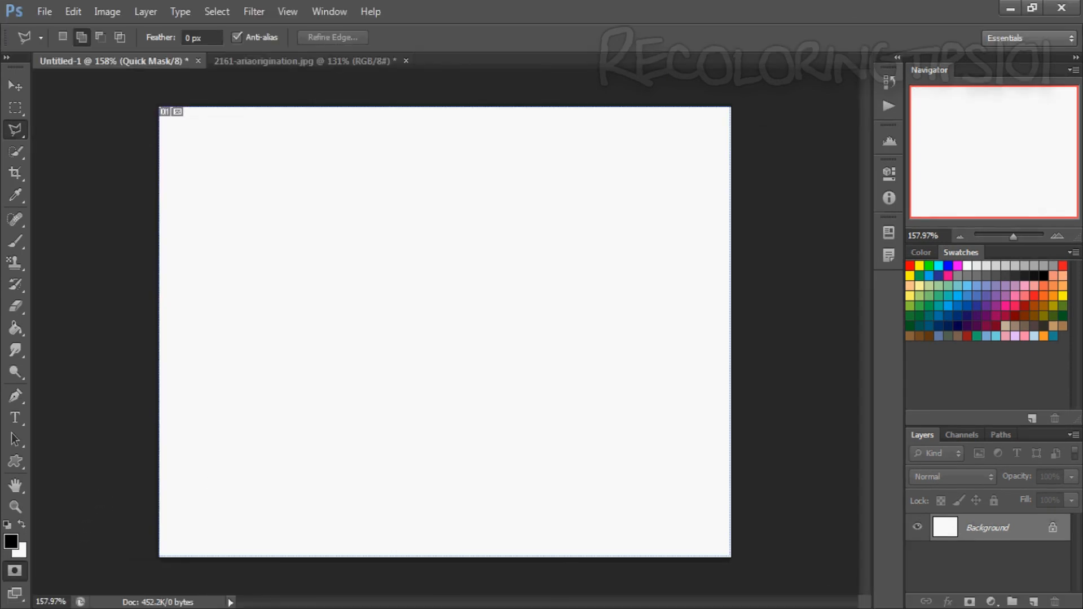
key("alt+Tab")
key("alt+Tab")
Switch from the Rectangular to the Elliptical Marquee tool, activate the Lasso tool and show its variants.
left_click(15, 108)
right_click(15, 108)
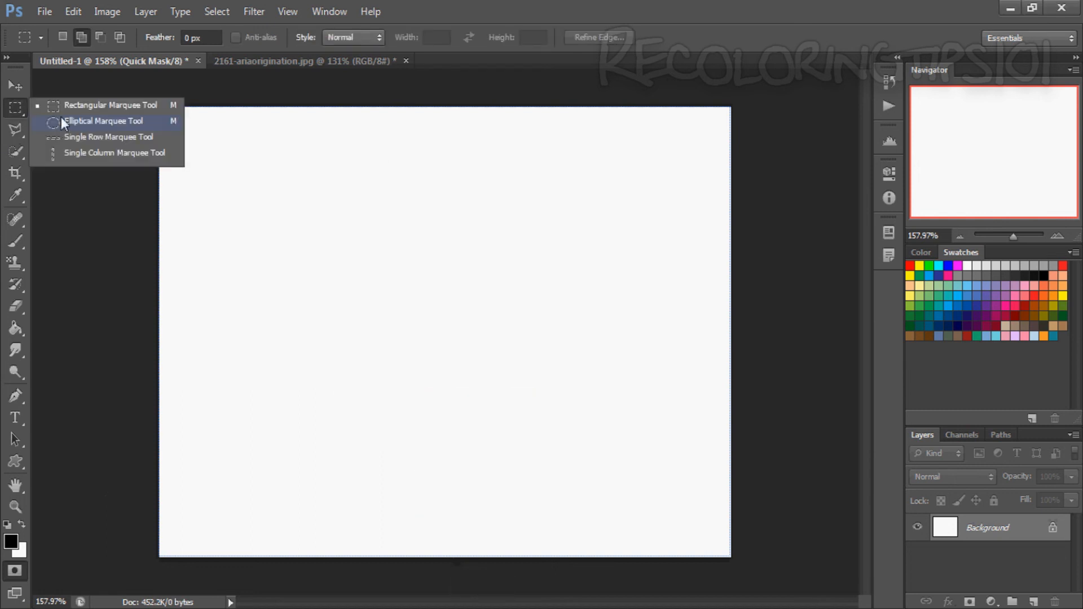
left_click(61, 120)
right_click(14, 133)
left_click(50, 126)
right_click(22, 130)
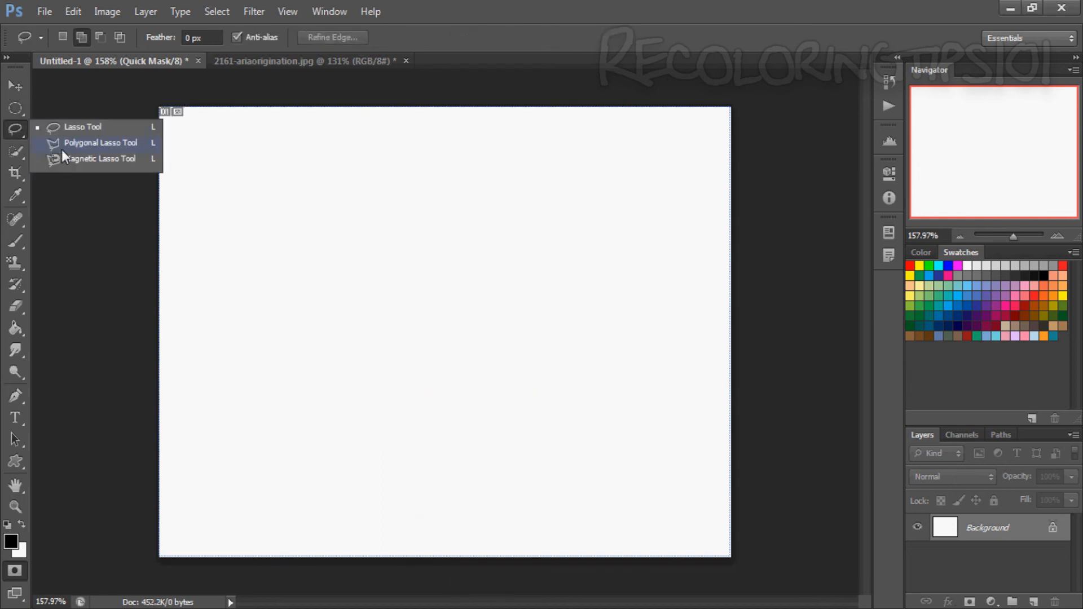